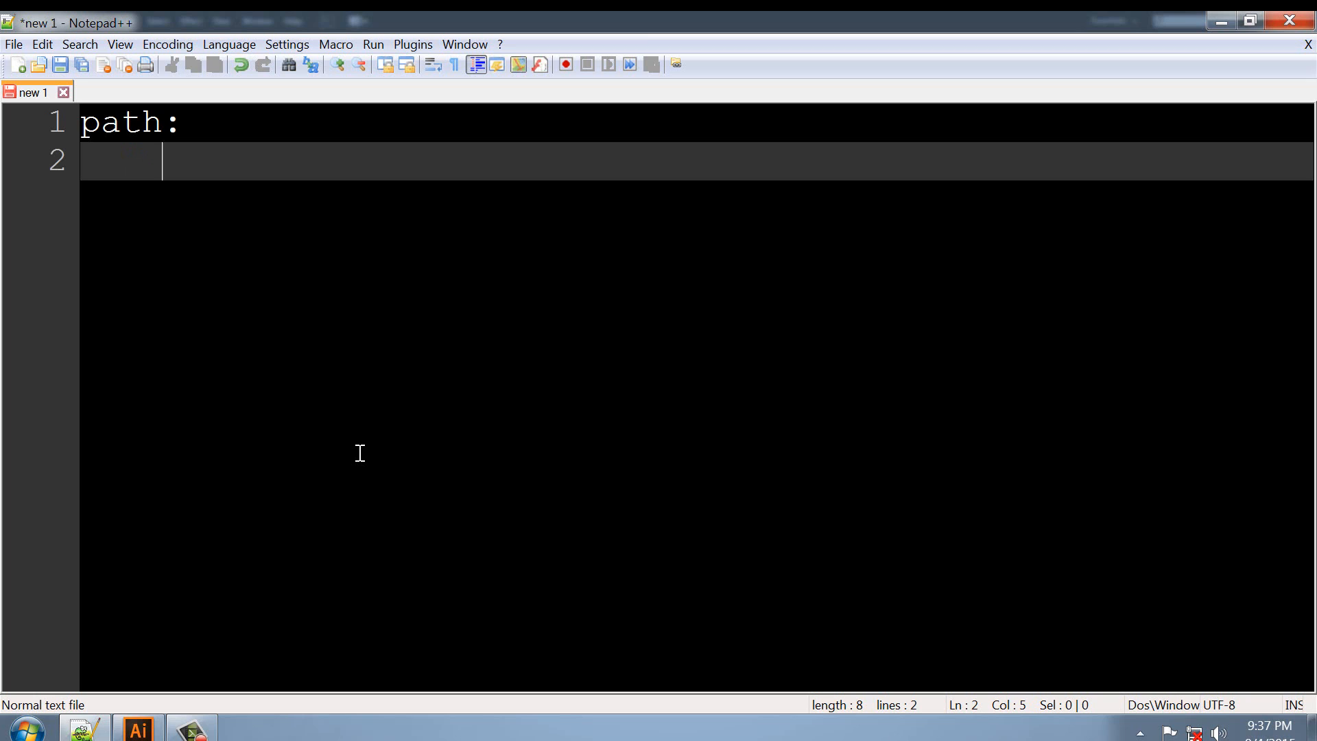
# List "Anchor", "Segment" and "3" on separate indented lines under the "path:" heading.
pyautogui.write('Anchor')
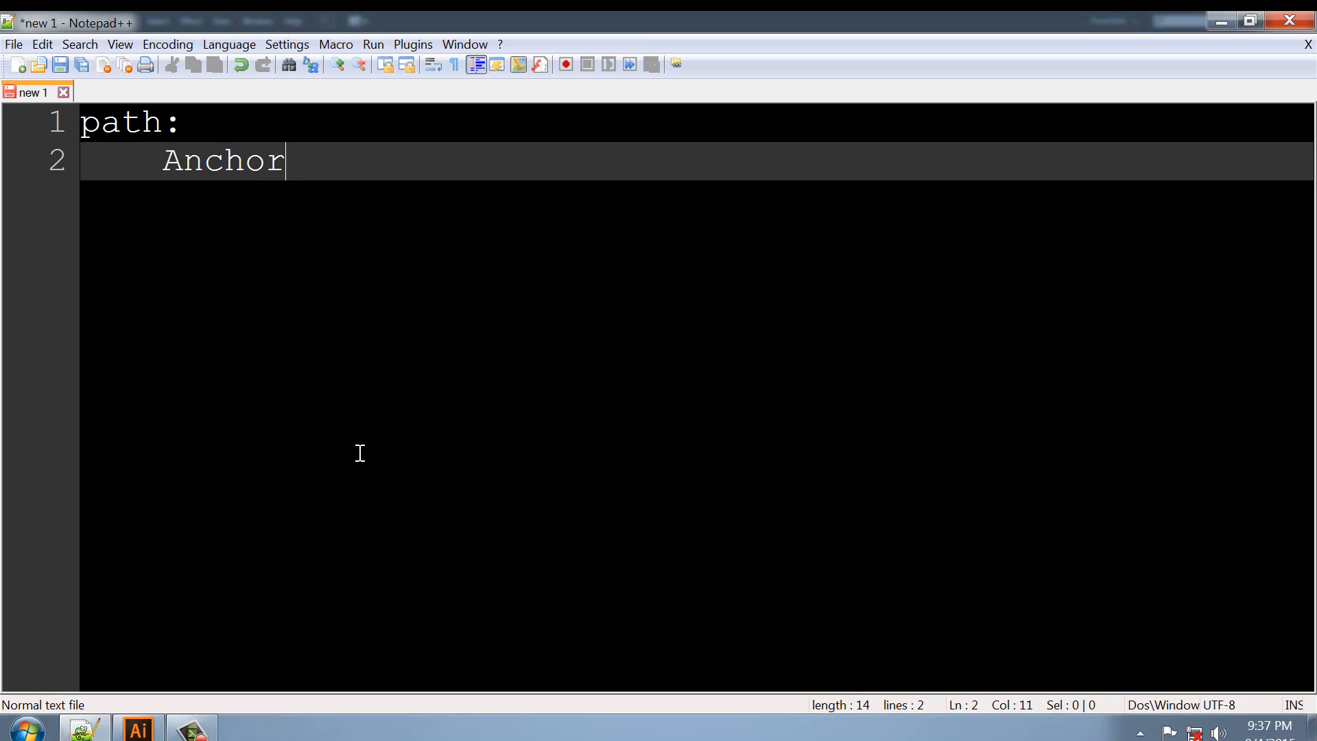
pyautogui.press('Return')
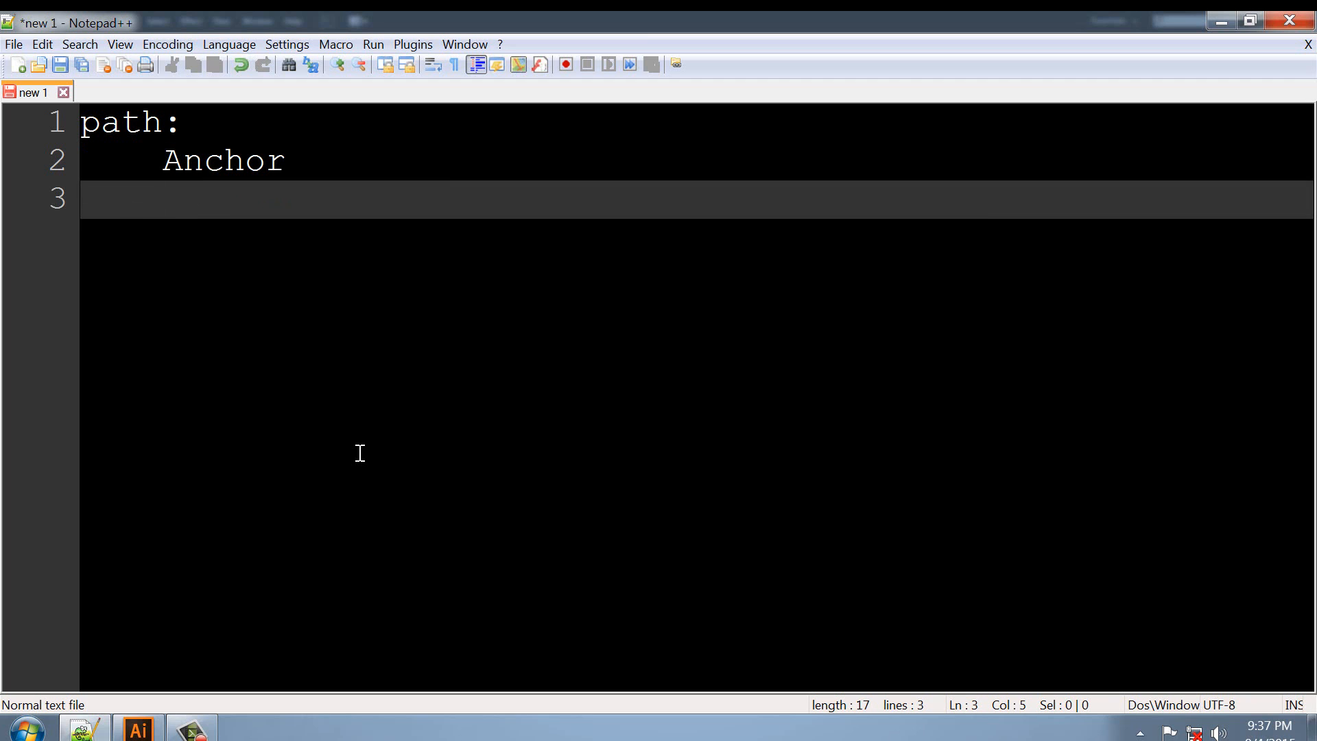
pyautogui.write('Segment')
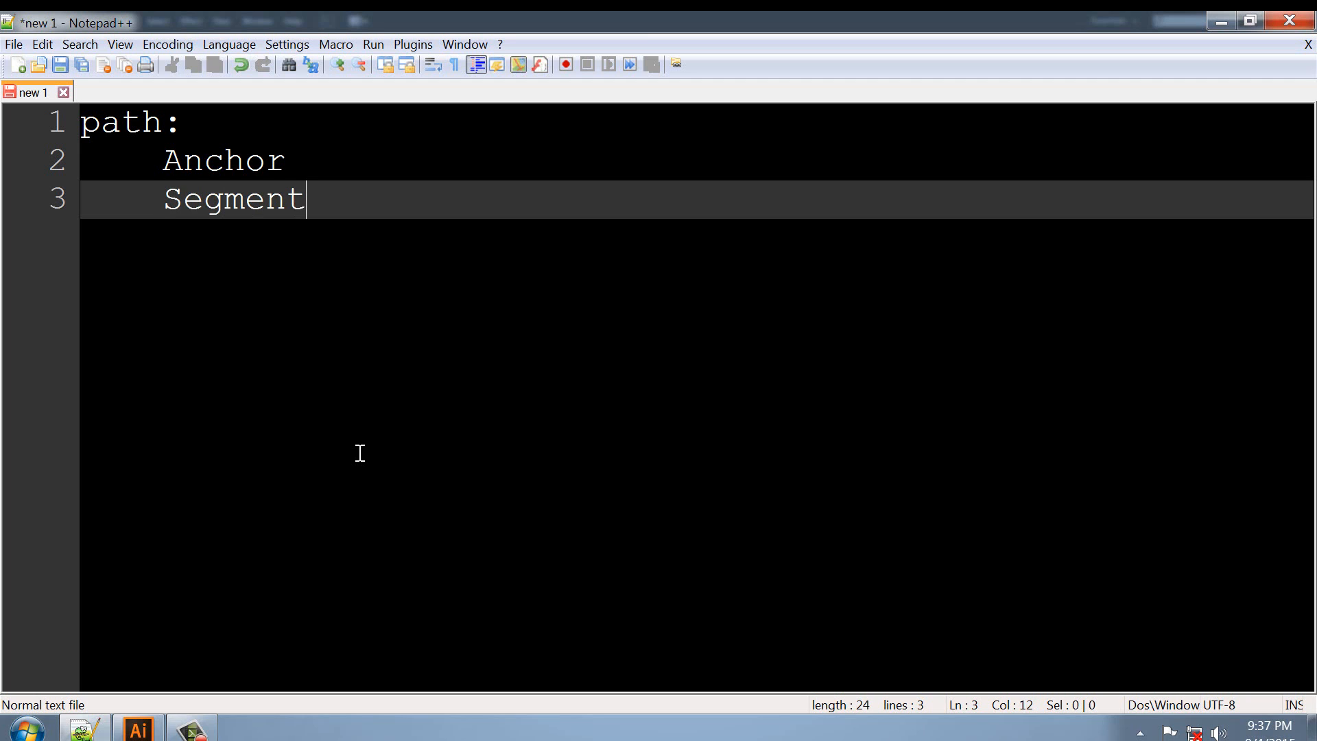
pyautogui.press('Return')
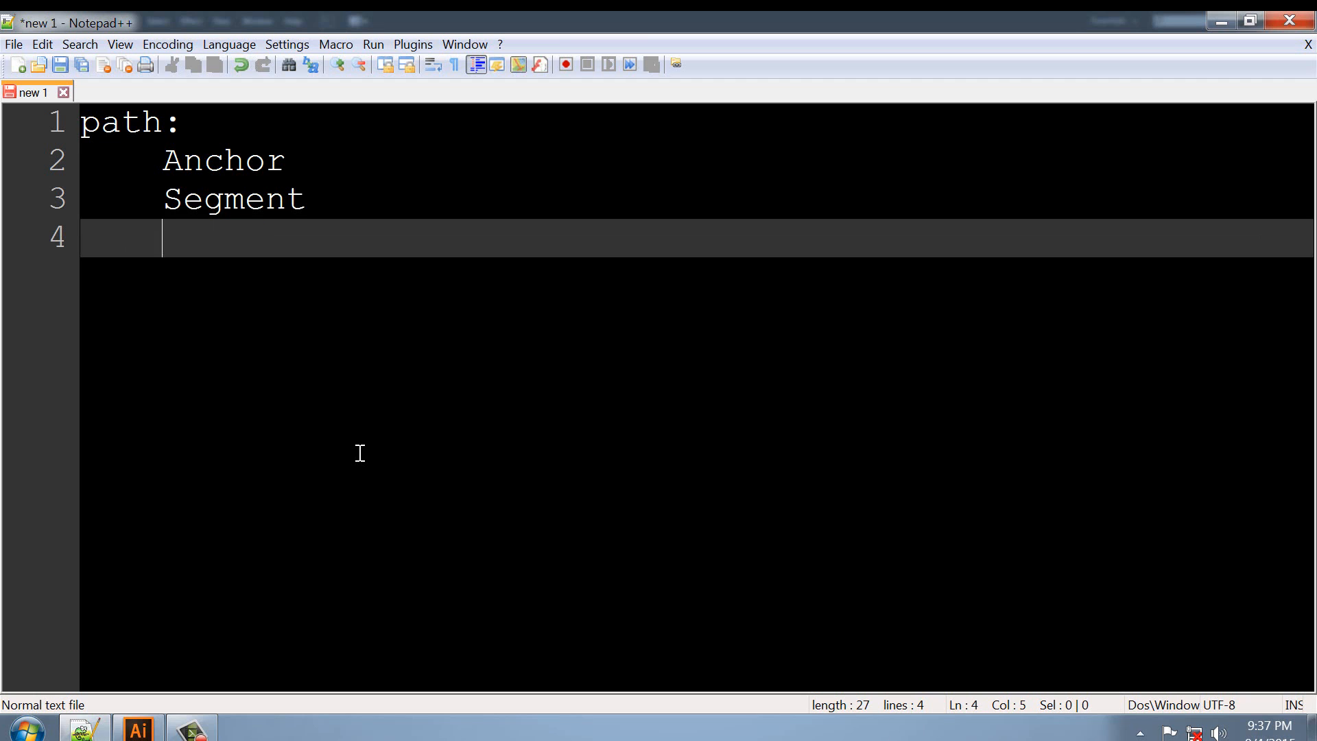
pyautogui.write('3')
pyautogui.press('Return')
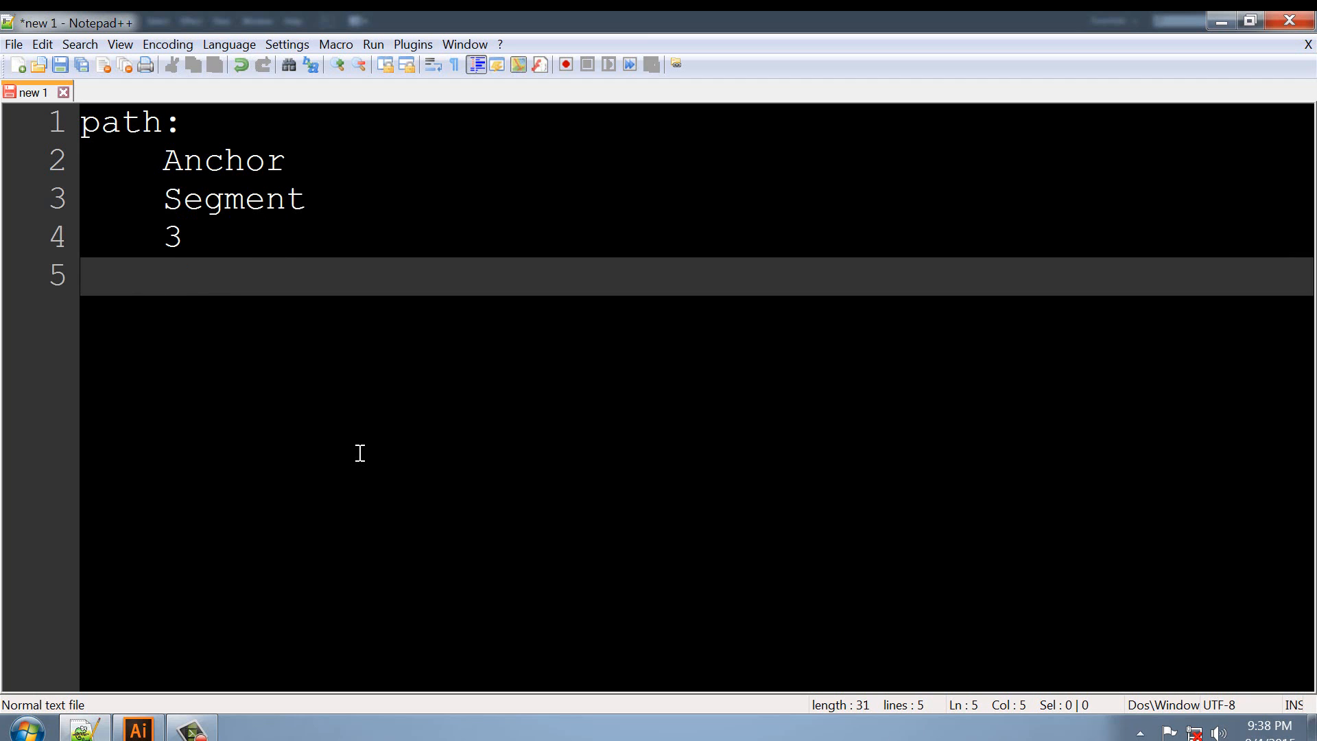
# Add "path" as the fourth indented entry, below the line with 3, without accepting an autocomplete suggestion.
pyautogui.write('p[ath]')
pyautogui.press('BackSpace')
pyautogui.press('BackSpace')
pyautogui.press('BackSpace')
pyautogui.press('BackSpace')
pyautogui.press('BackSpace')
pyautogui.write('ath')
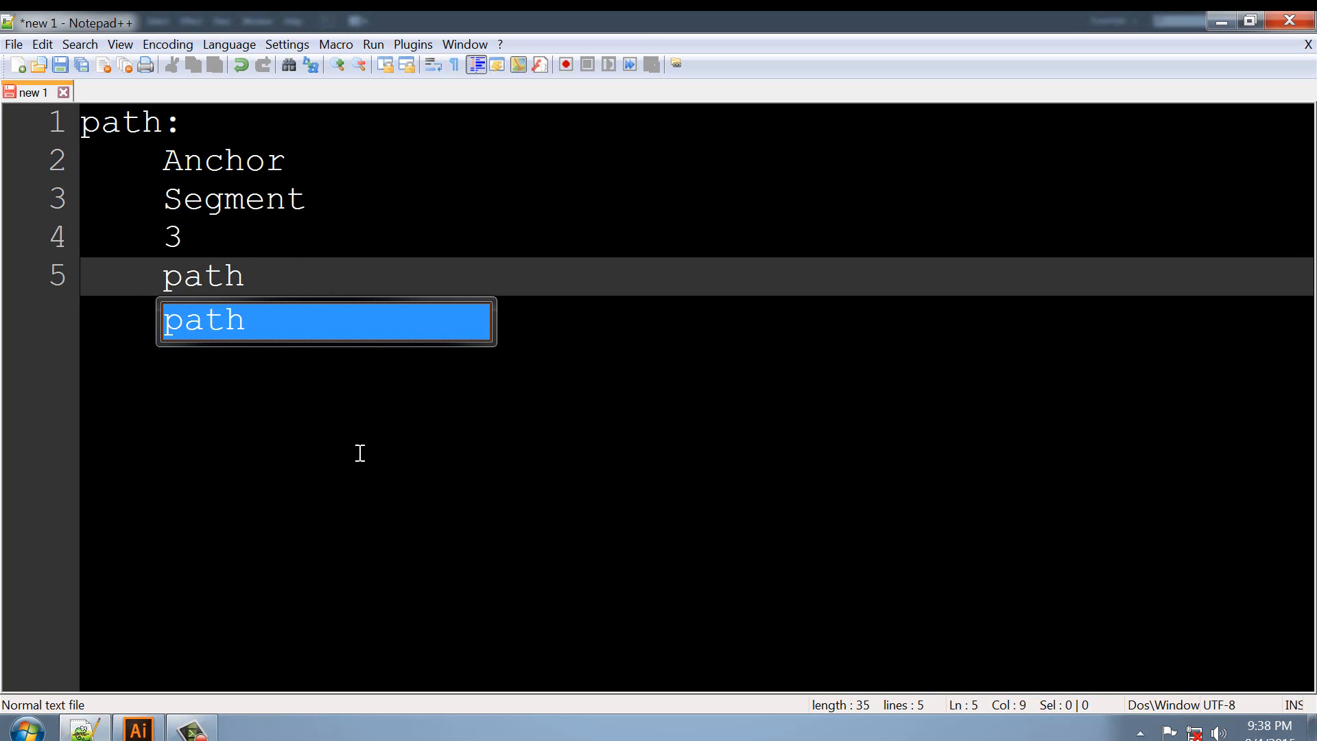
pyautogui.press('Escape')
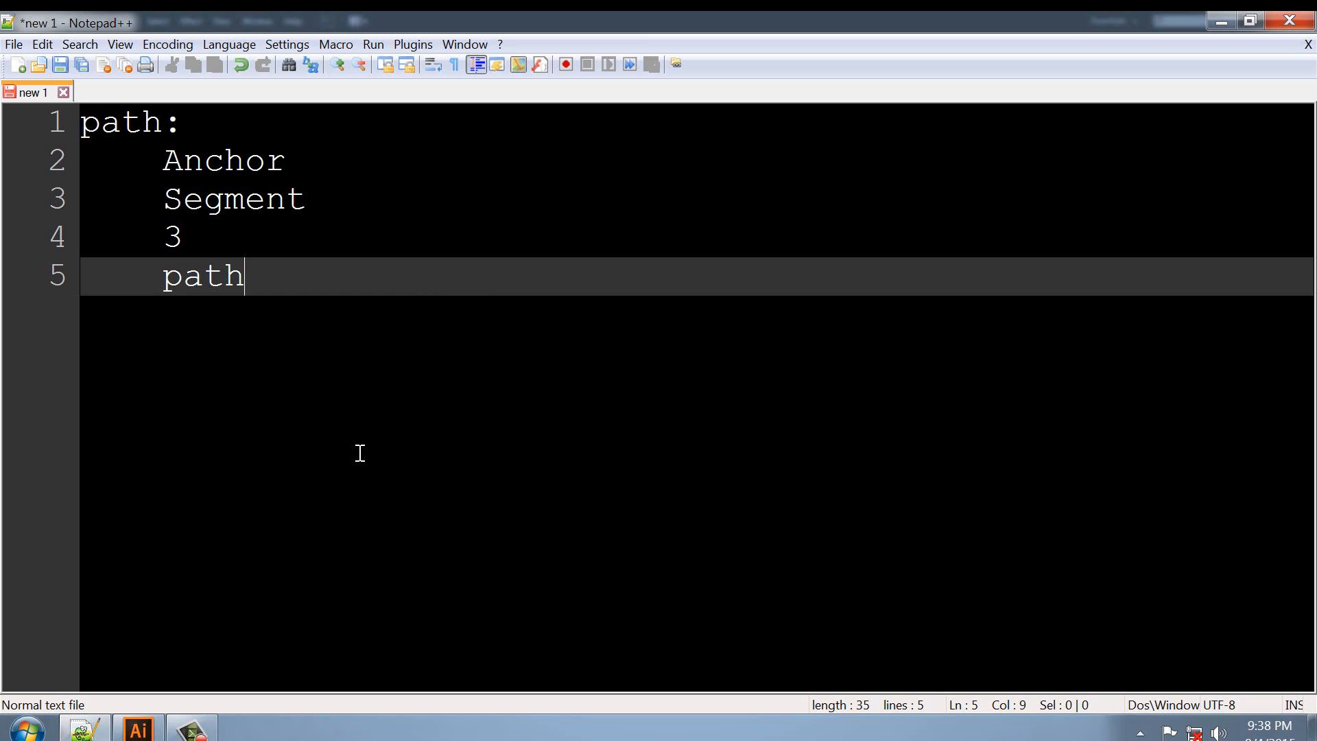
# Switch to Adobe Illustrator and create a new one-artboard document named Selections with size A4.
pyautogui.moveTo(193, 730)
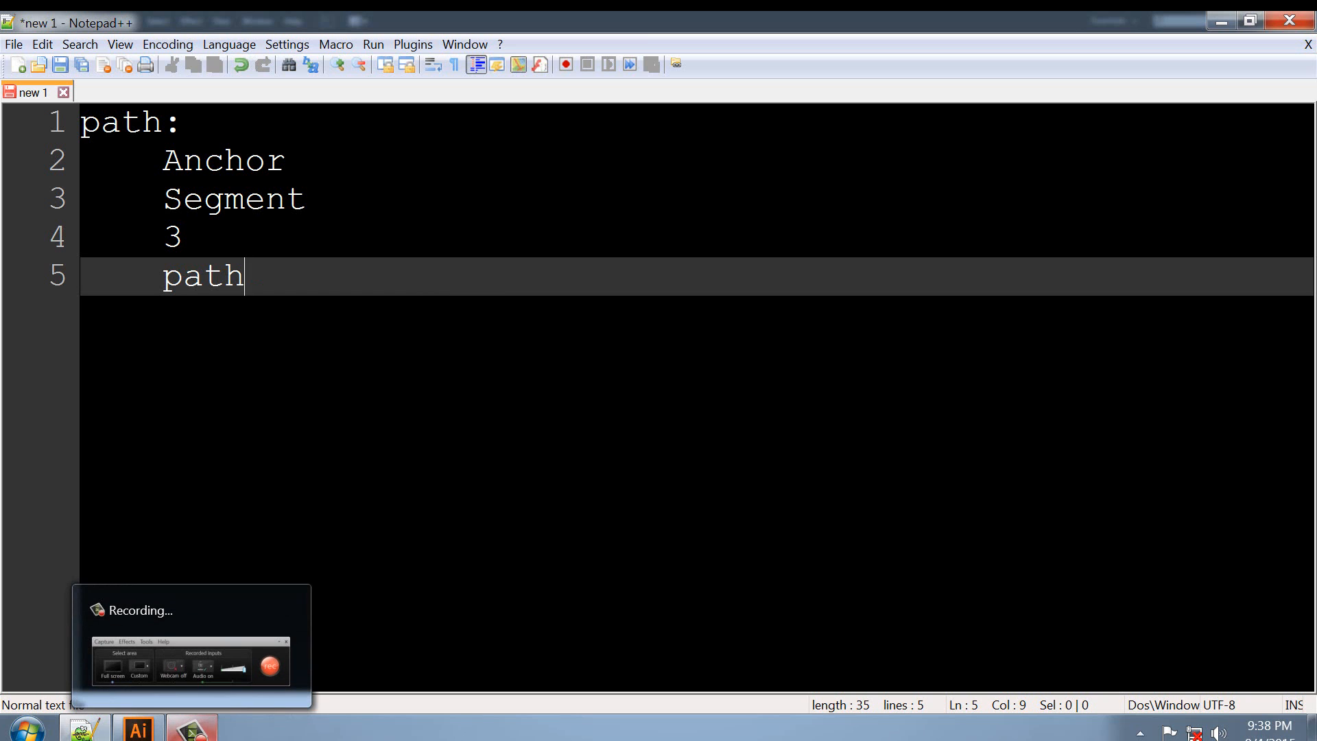
pyautogui.click(139, 728)
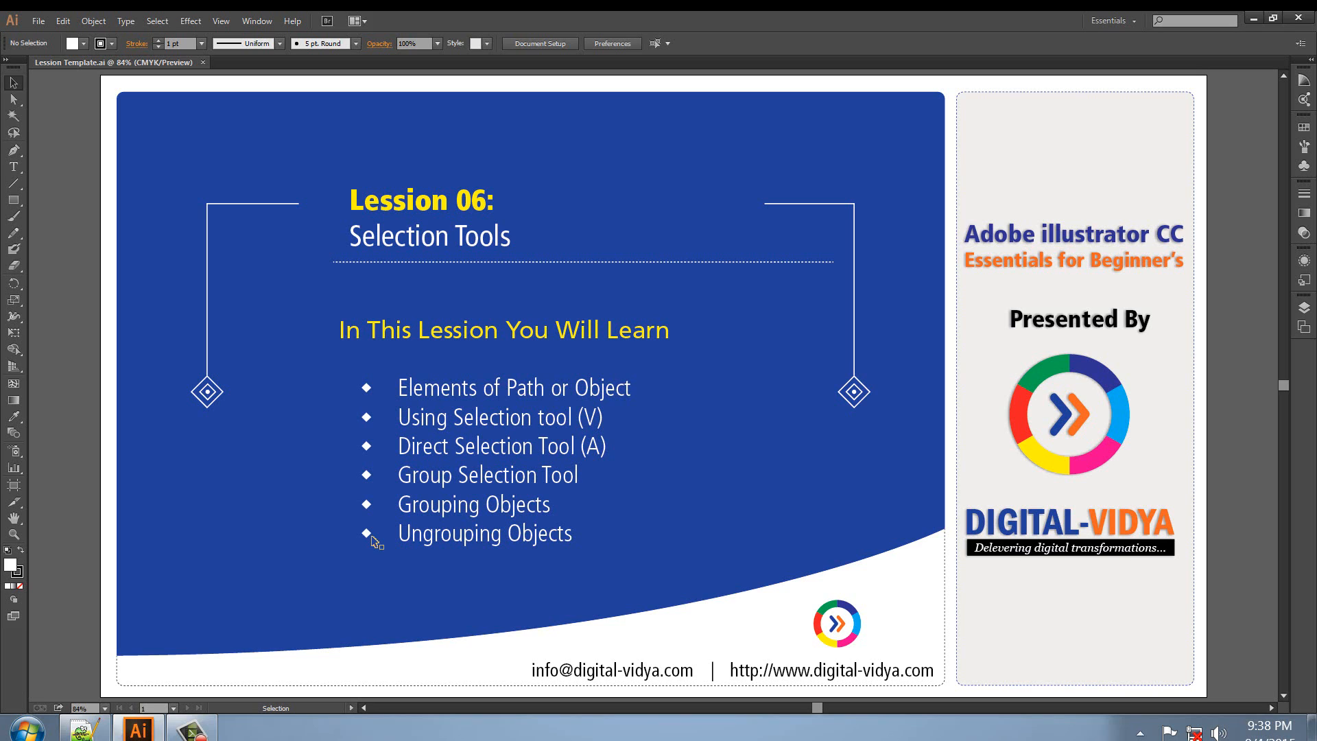
pyautogui.click(35, 18)
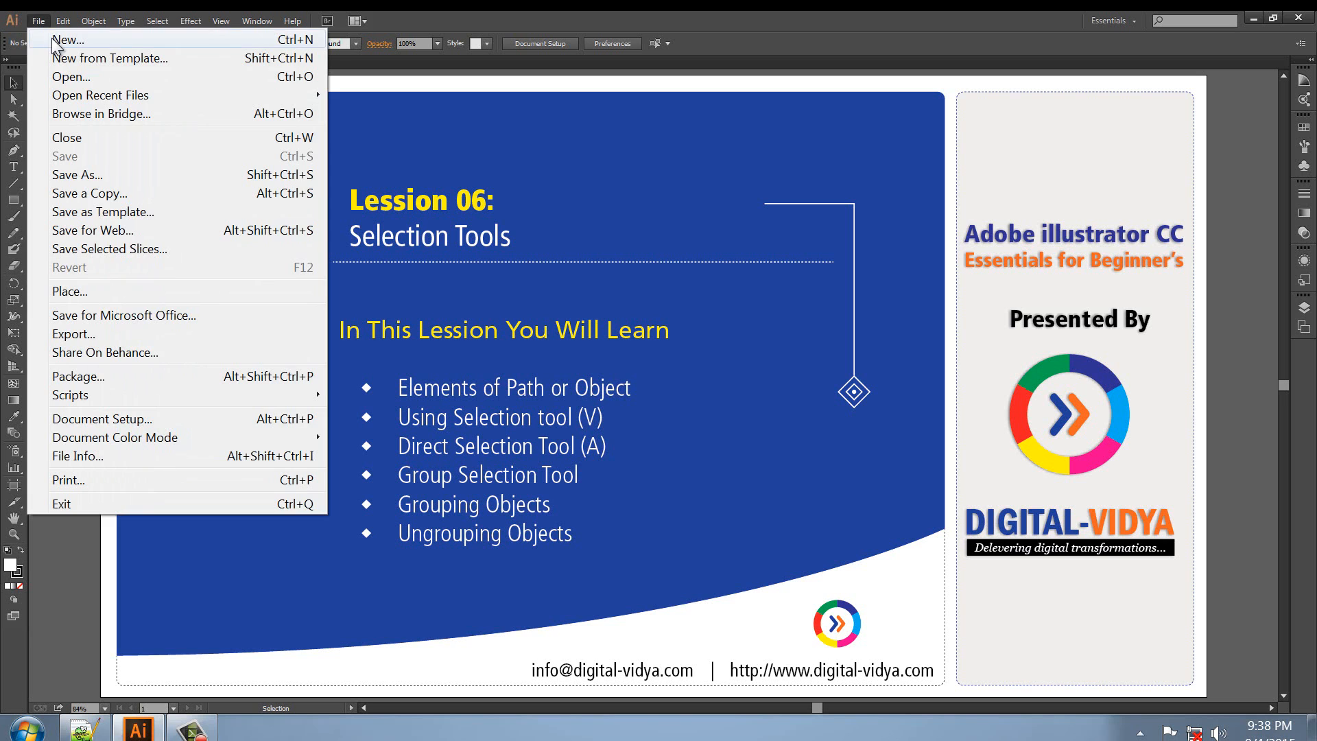
pyautogui.click(51, 39)
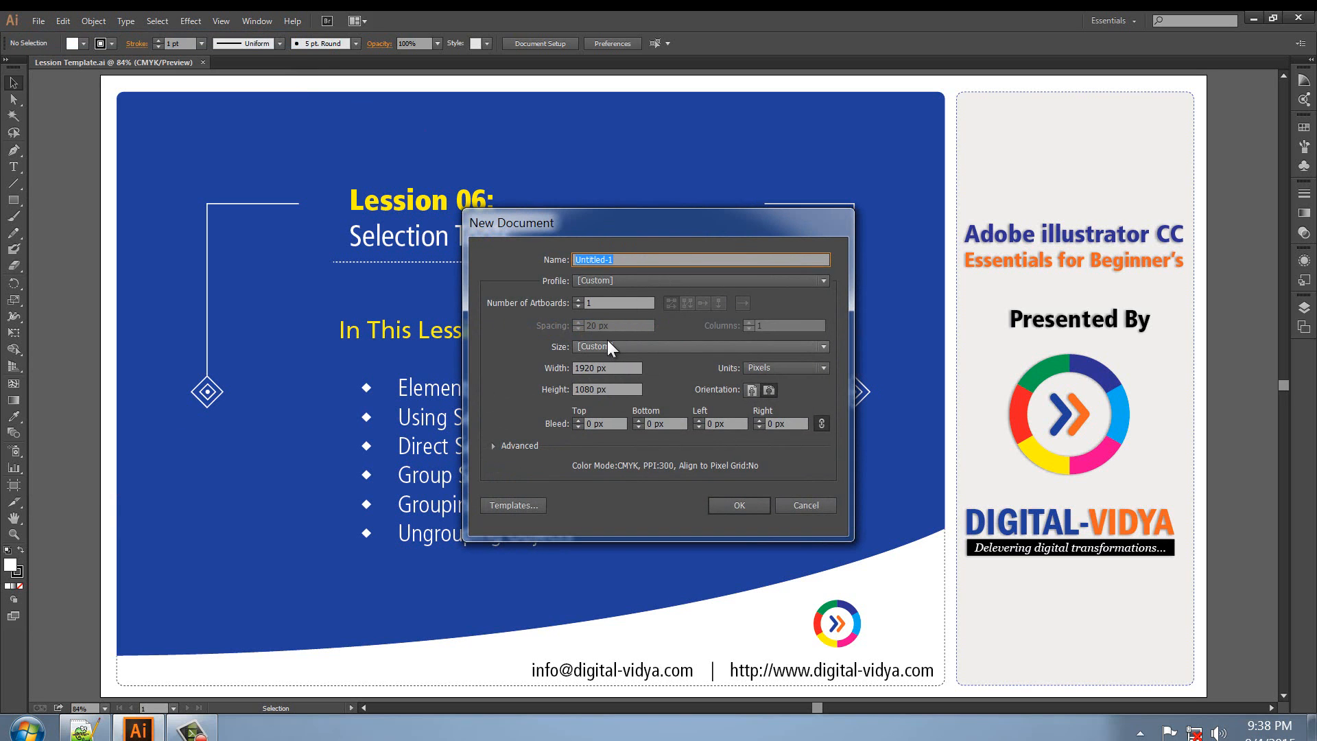
pyautogui.click(607, 346)
pyautogui.click(605, 425)
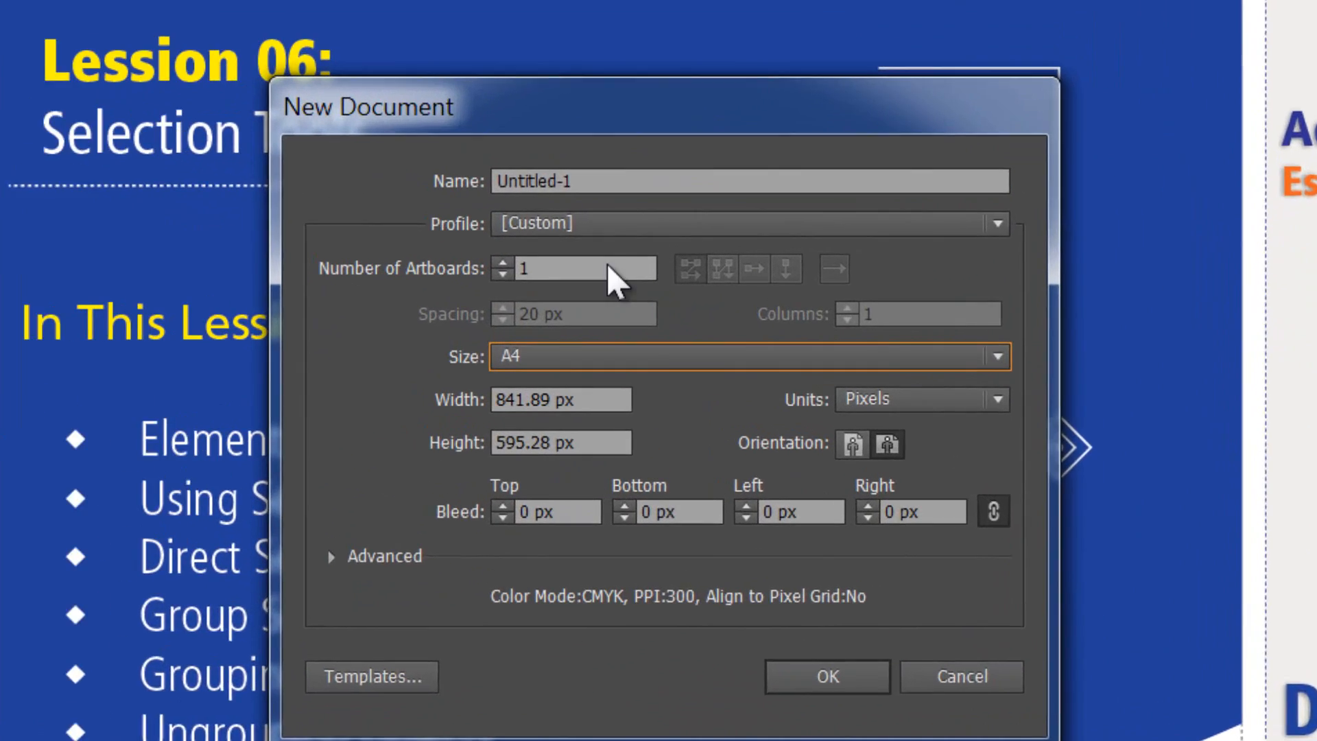
pyautogui.moveTo(604, 188); pyautogui.dragTo(312, 207)
pyautogui.write('Selections')
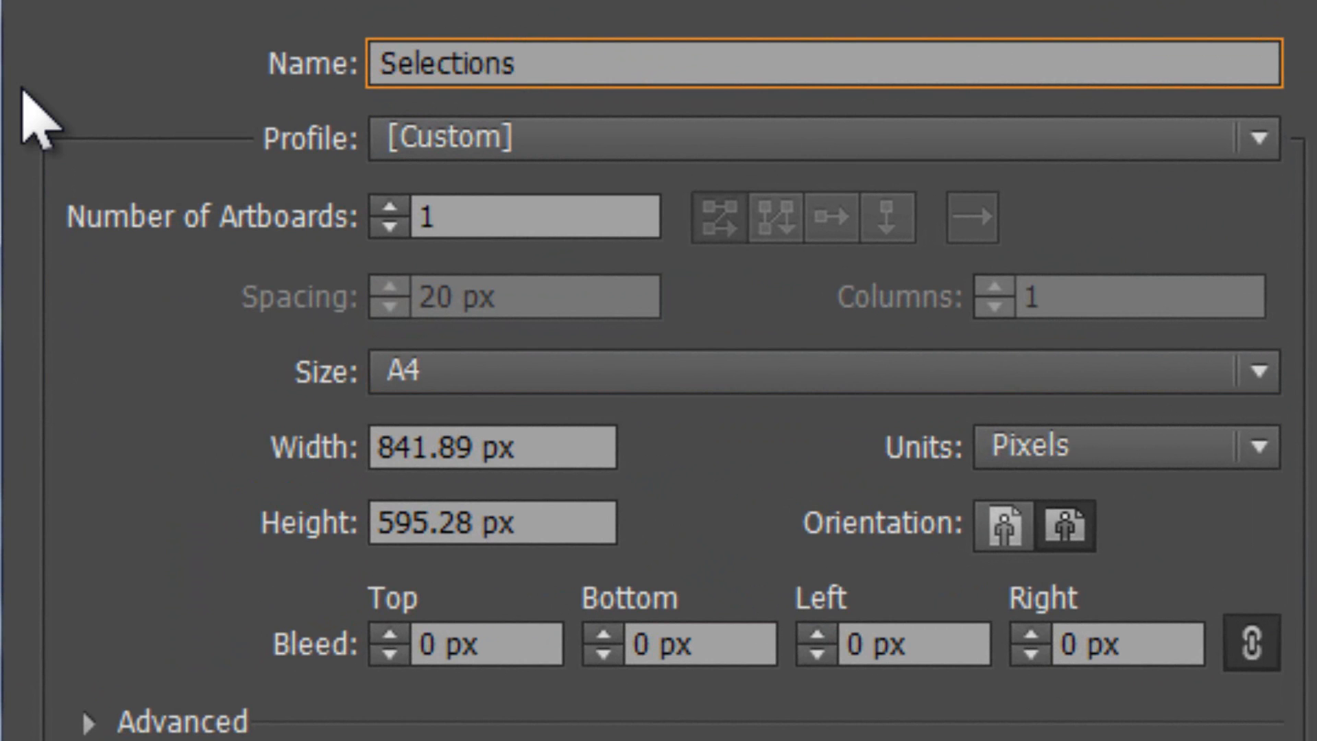
pyautogui.press('Return')
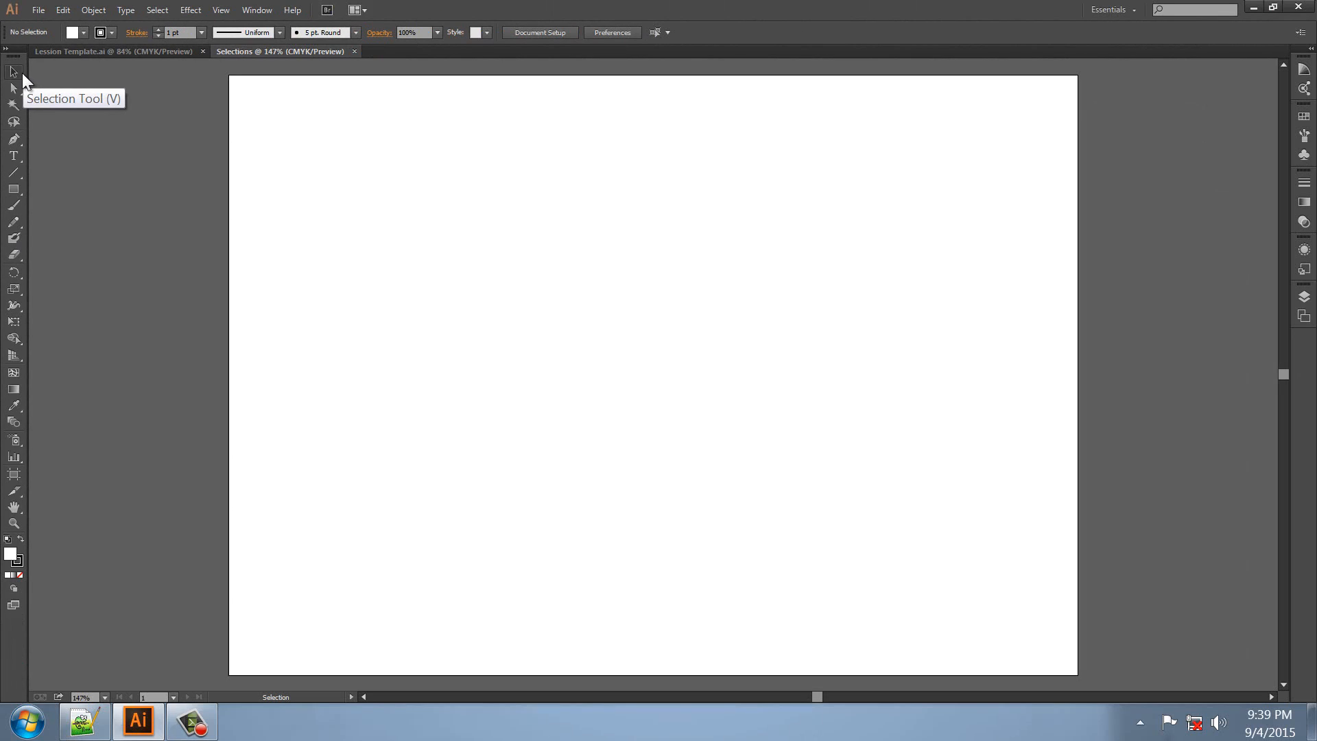
pyautogui.click(15, 72)
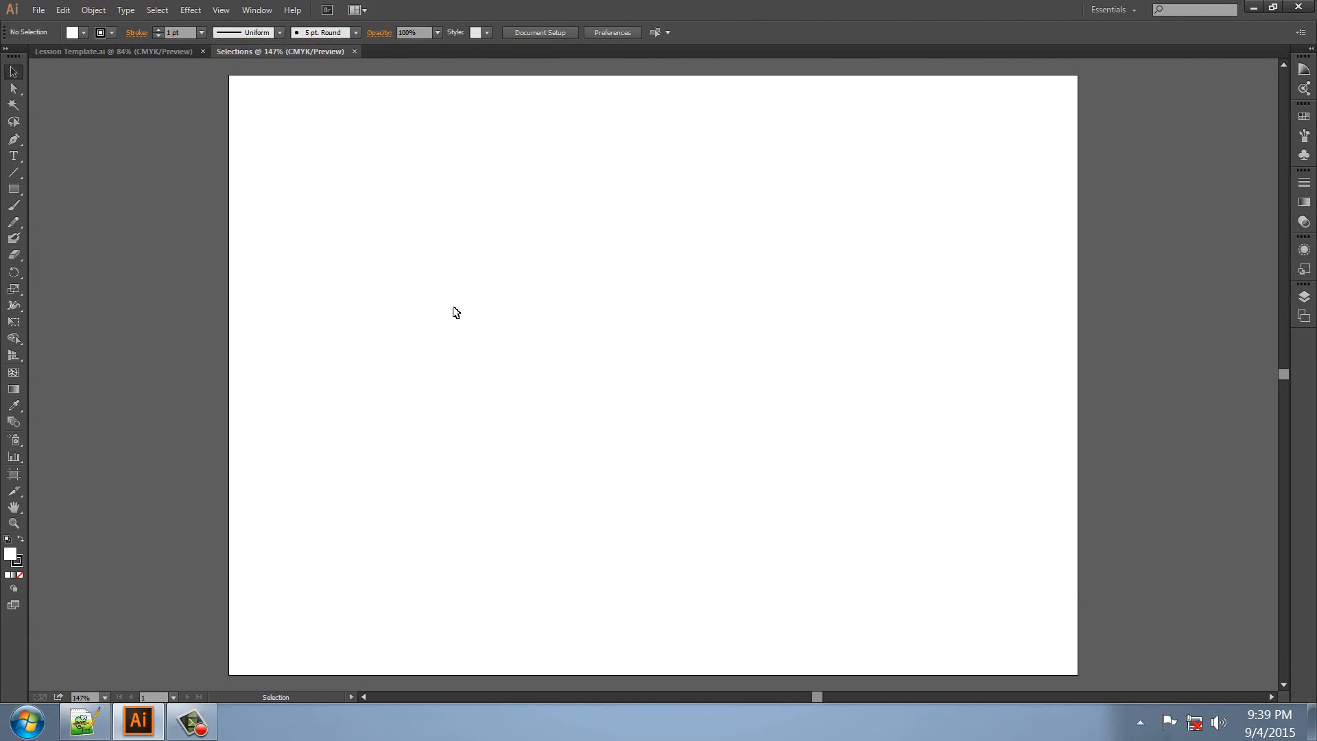
pyautogui.moveTo(444, 261); pyautogui.dragTo(595, 346)
pyautogui.moveTo(492, 264); pyautogui.dragTo(754, 353)
pyautogui.moveTo(435, 261); pyautogui.dragTo(794, 399)
# Show the transparency grid in the Selections document.
pyautogui.click(221, 10)
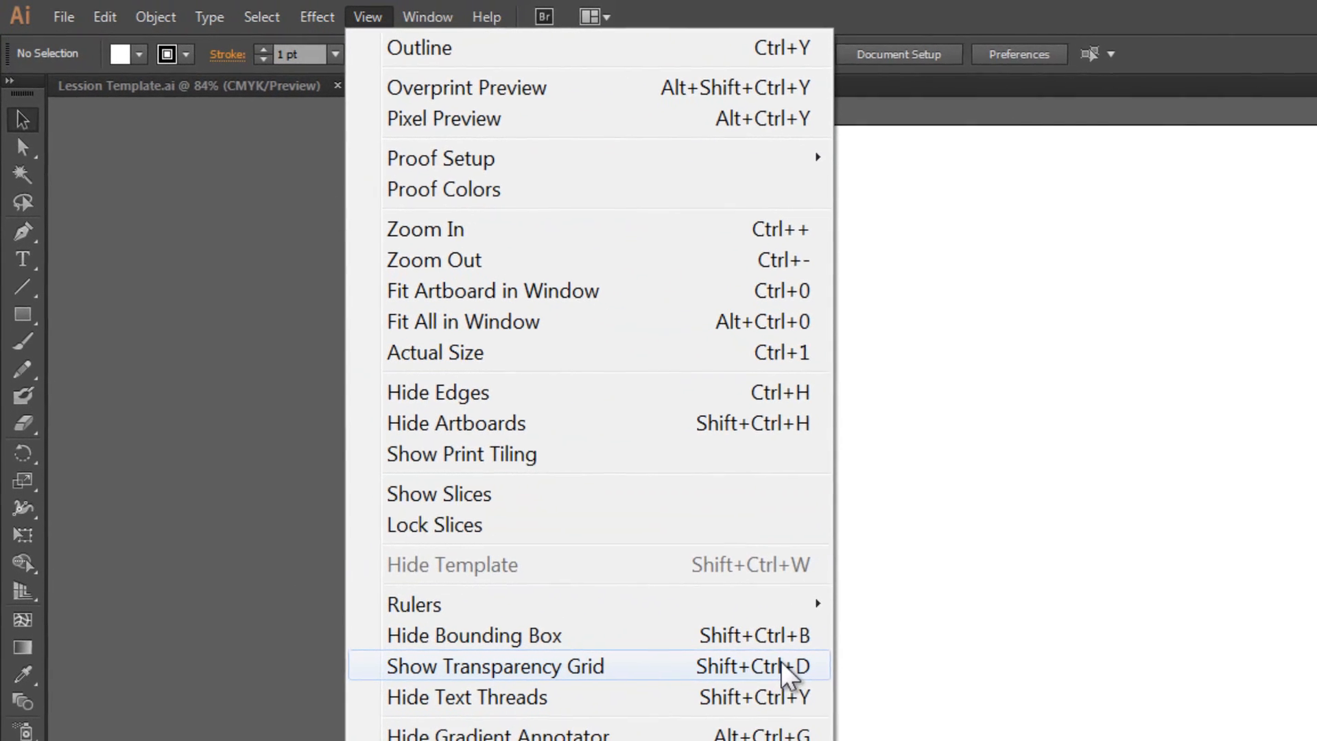
pyautogui.click(715, 669)
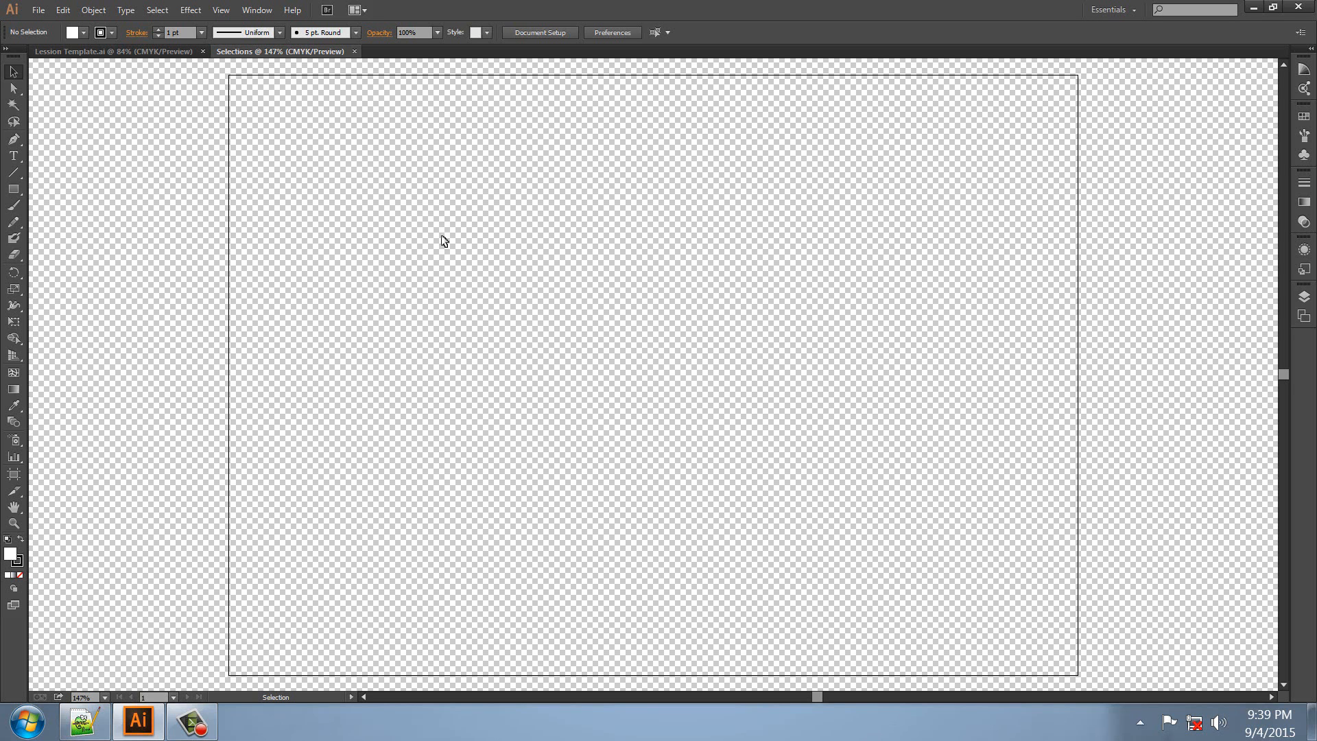
pyautogui.click(226, 11)
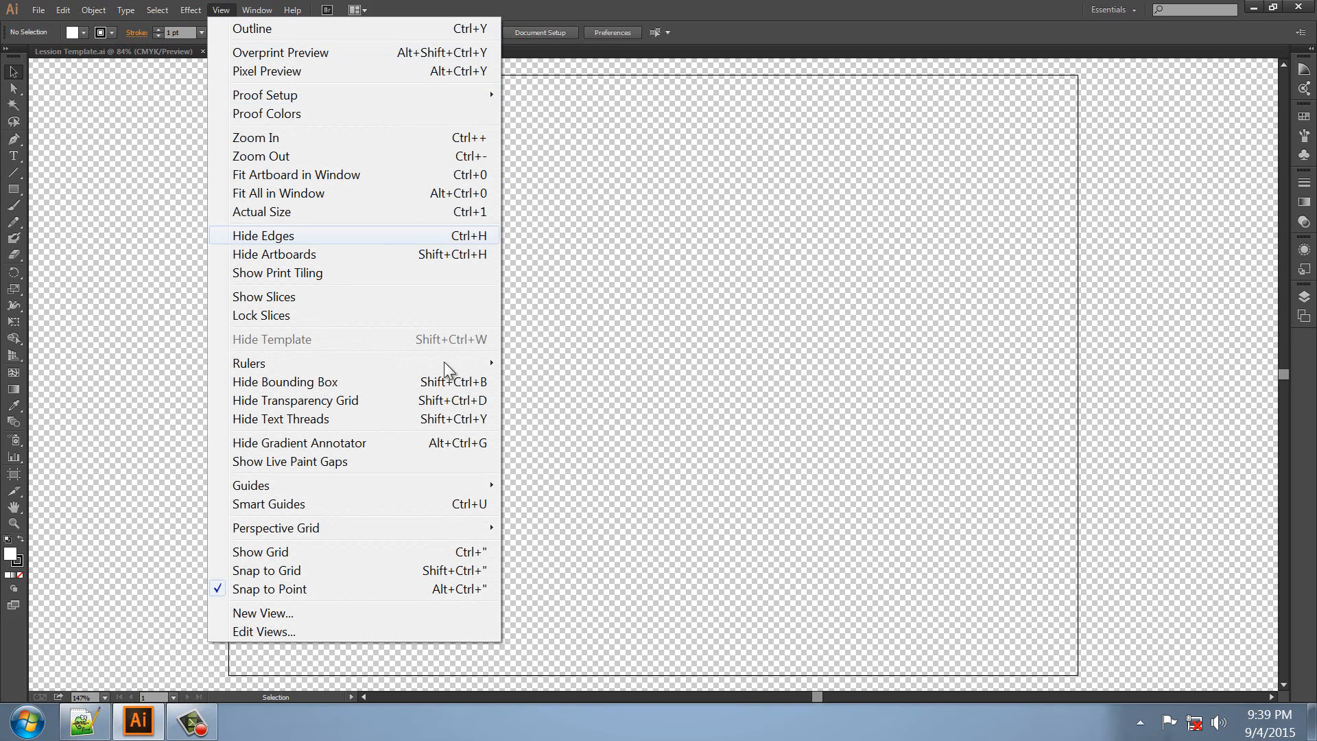
pyautogui.click(735, 322)
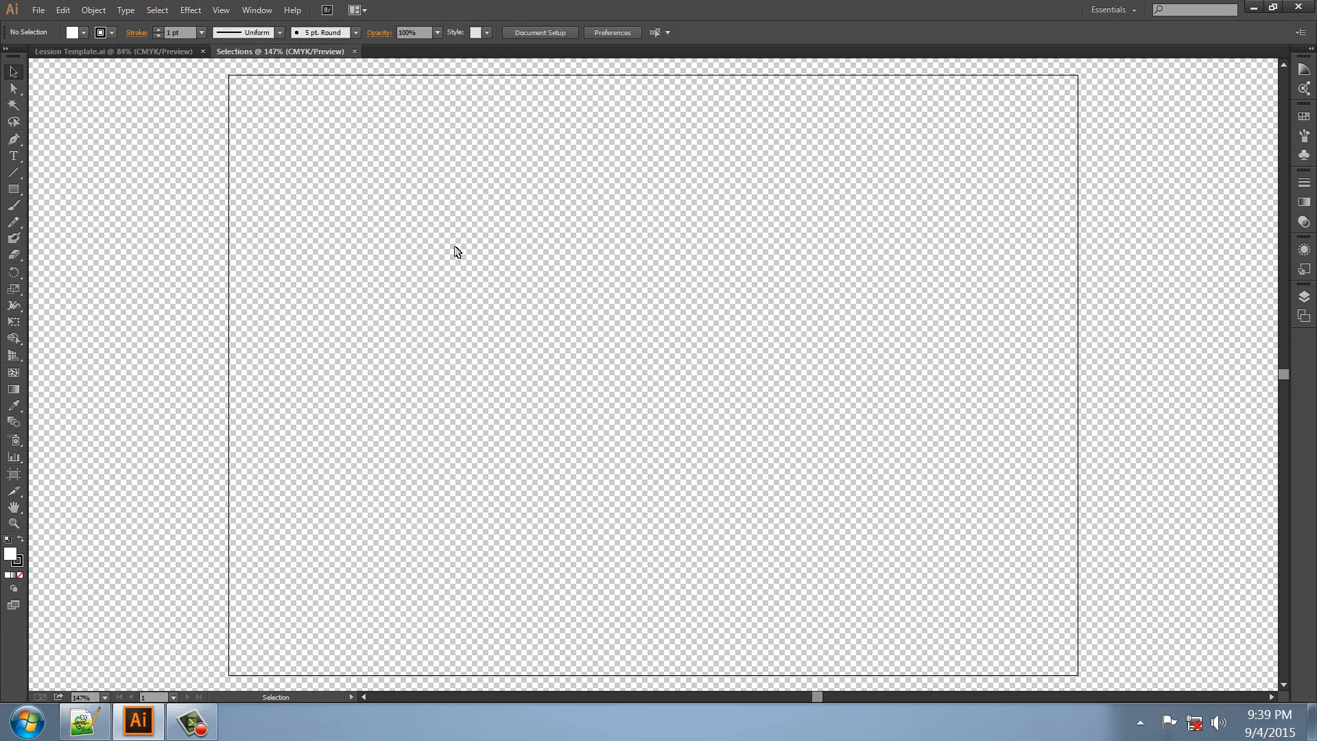
pyautogui.click(220, 9)
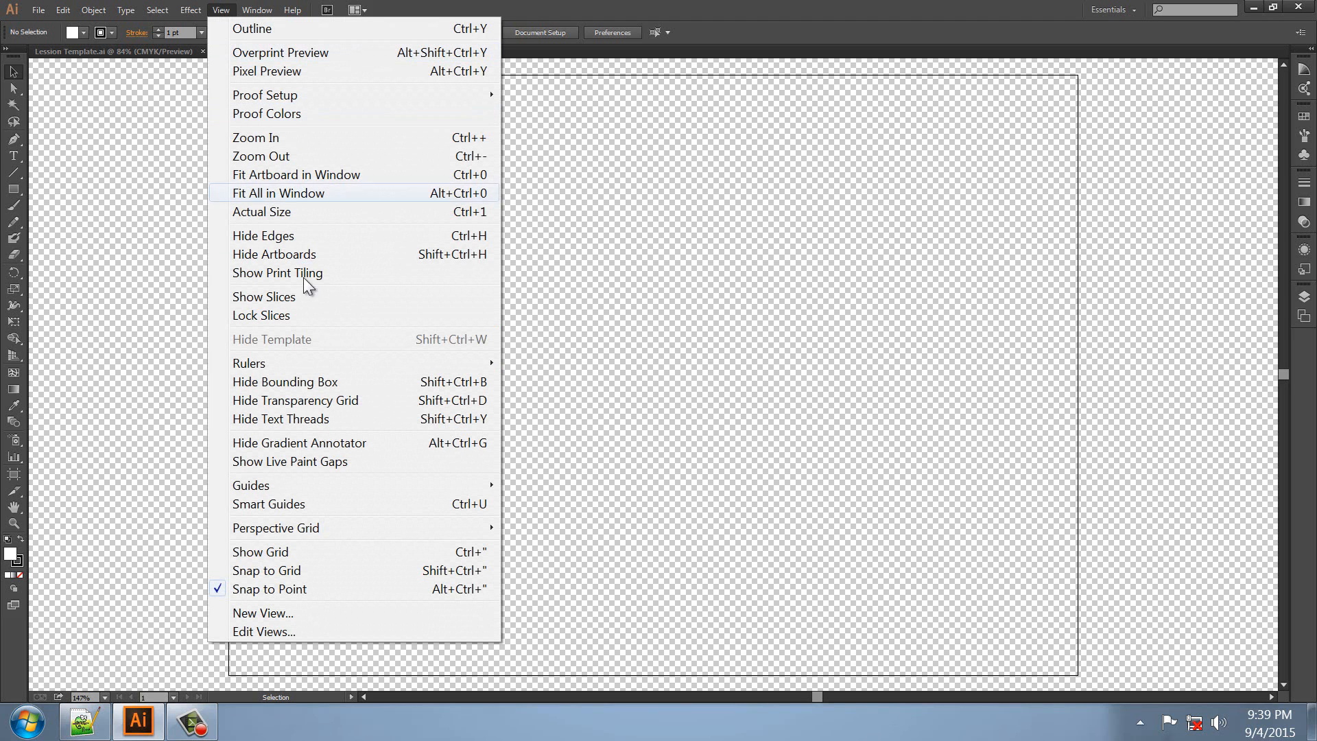
pyautogui.click(764, 238)
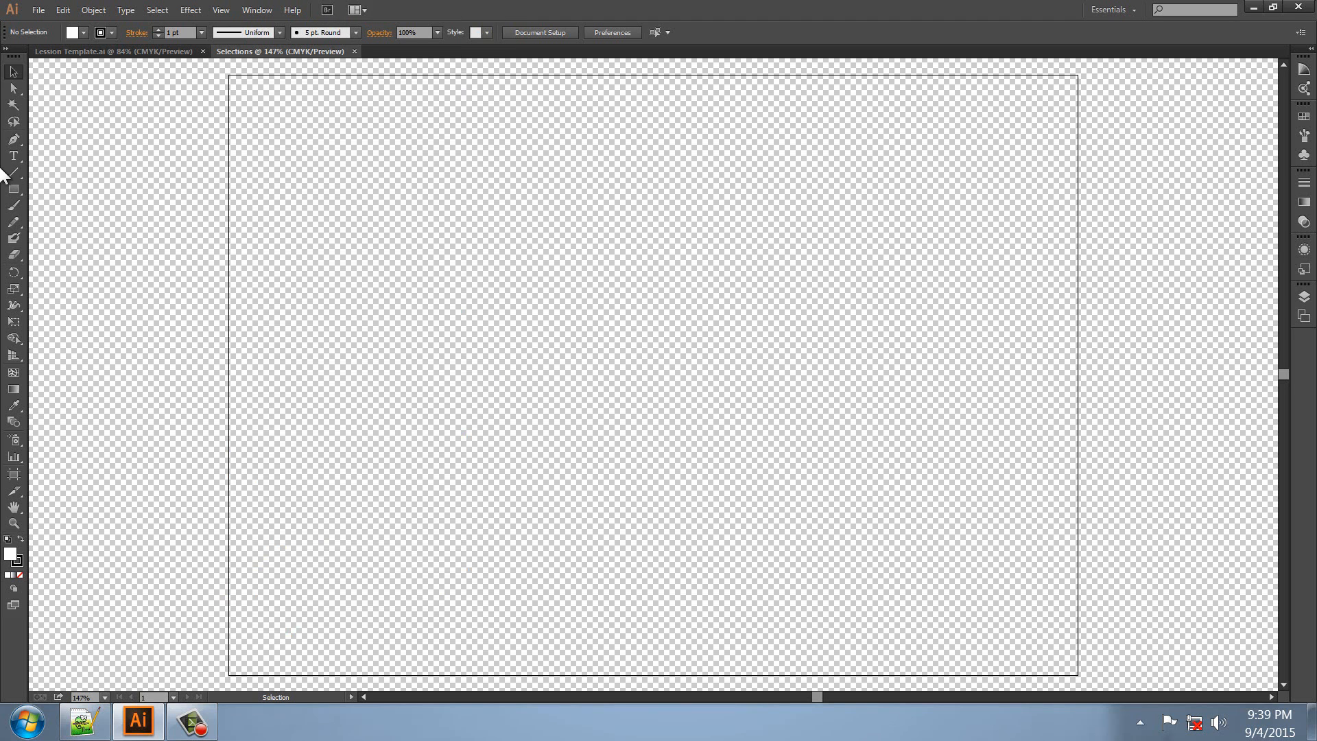
# Activate the Rectangle tool and set the stroke to None for new shapes.
pyautogui.click(14, 192)
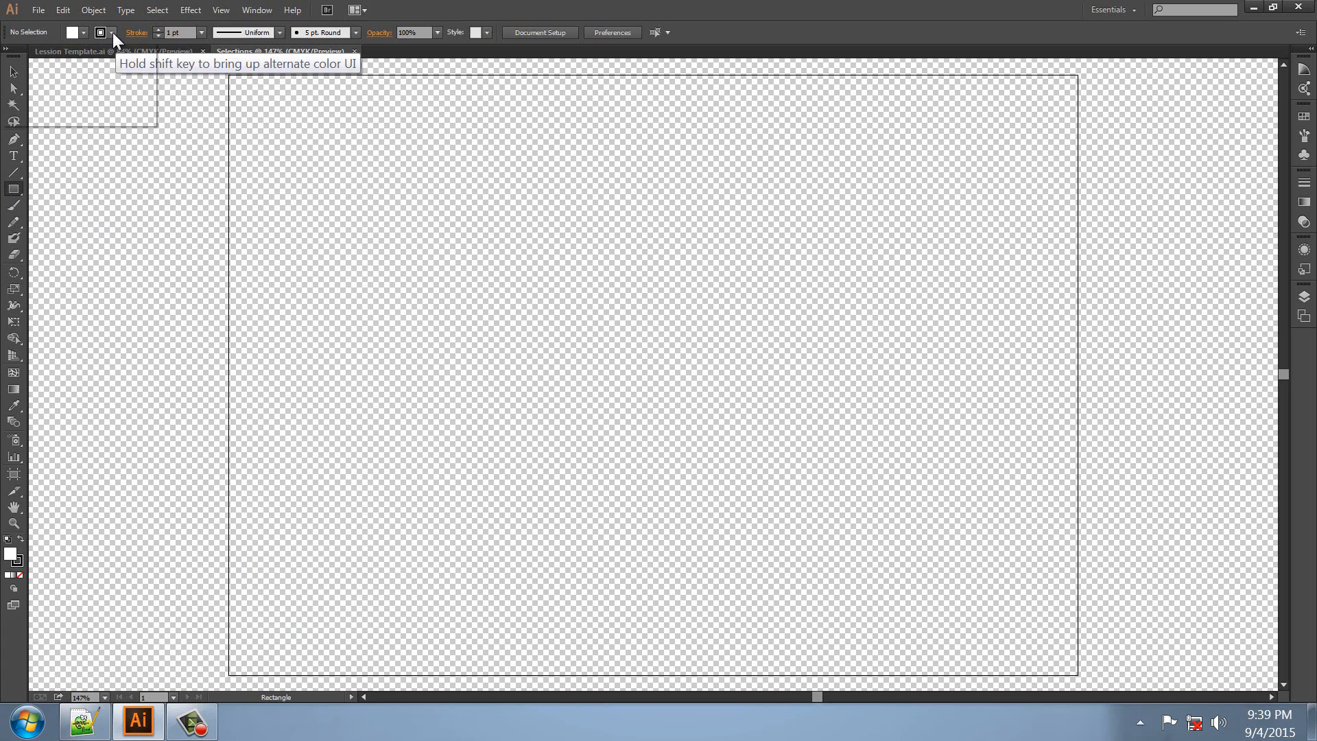
pyautogui.click(112, 33)
pyautogui.click(10, 57)
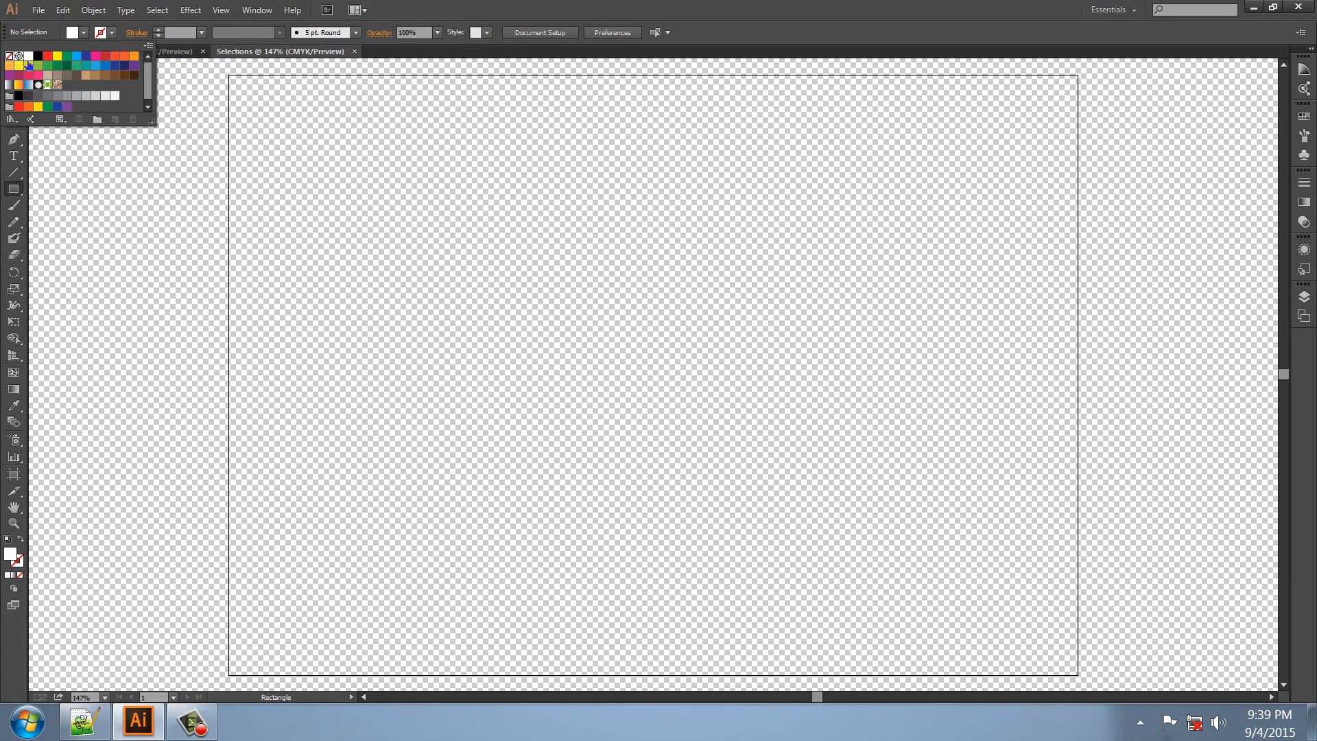
pyautogui.click(229, 77)
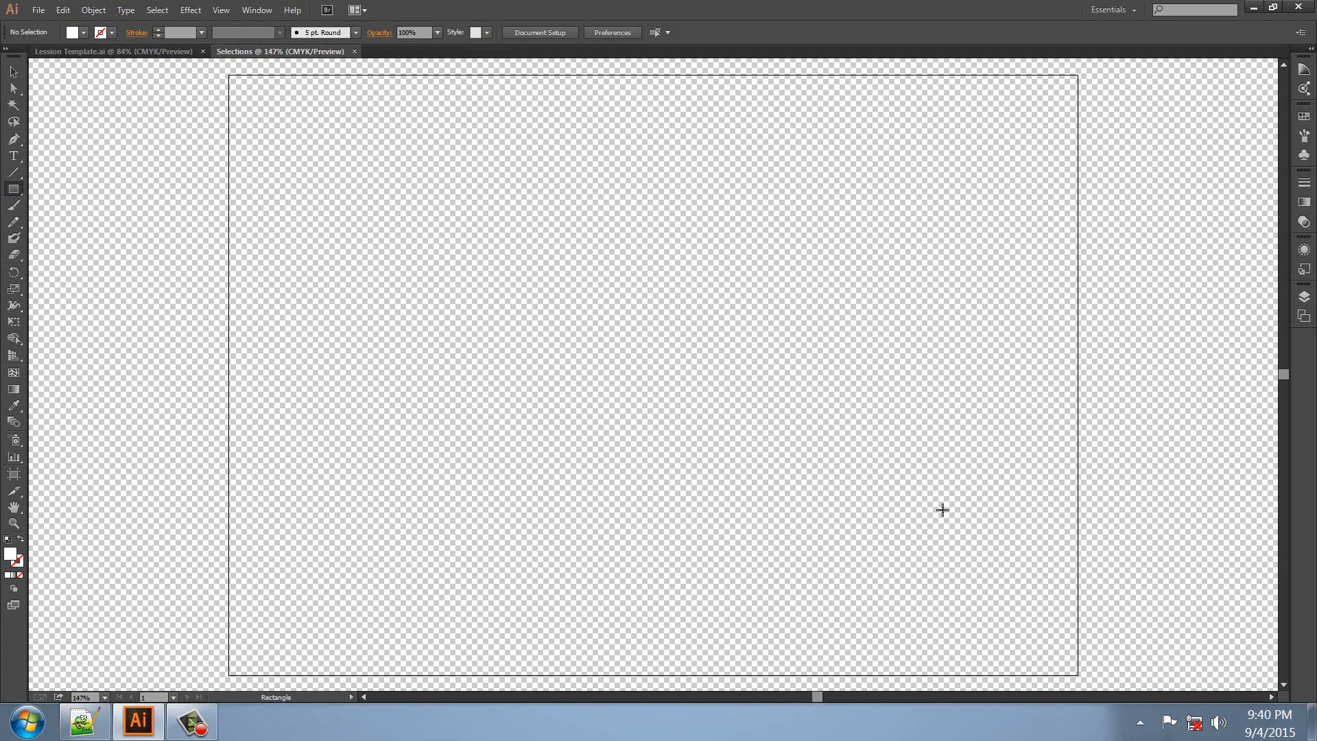
# Draw a white rectangle from corner to corner of the artboard, covering it completely, and deselect it.
pyautogui.moveTo(230, 76); pyautogui.dragTo(311, 162)
pyautogui.moveTo(511, 249)
pyautogui.mouseDown()
pyautogui.moveTo(1014, 544)
pyautogui.moveTo(1076, 640)
pyautogui.moveTo(1077, 674)
pyautogui.mouseUp()
pyautogui.click(13, 72)
pyautogui.click(96, 160)
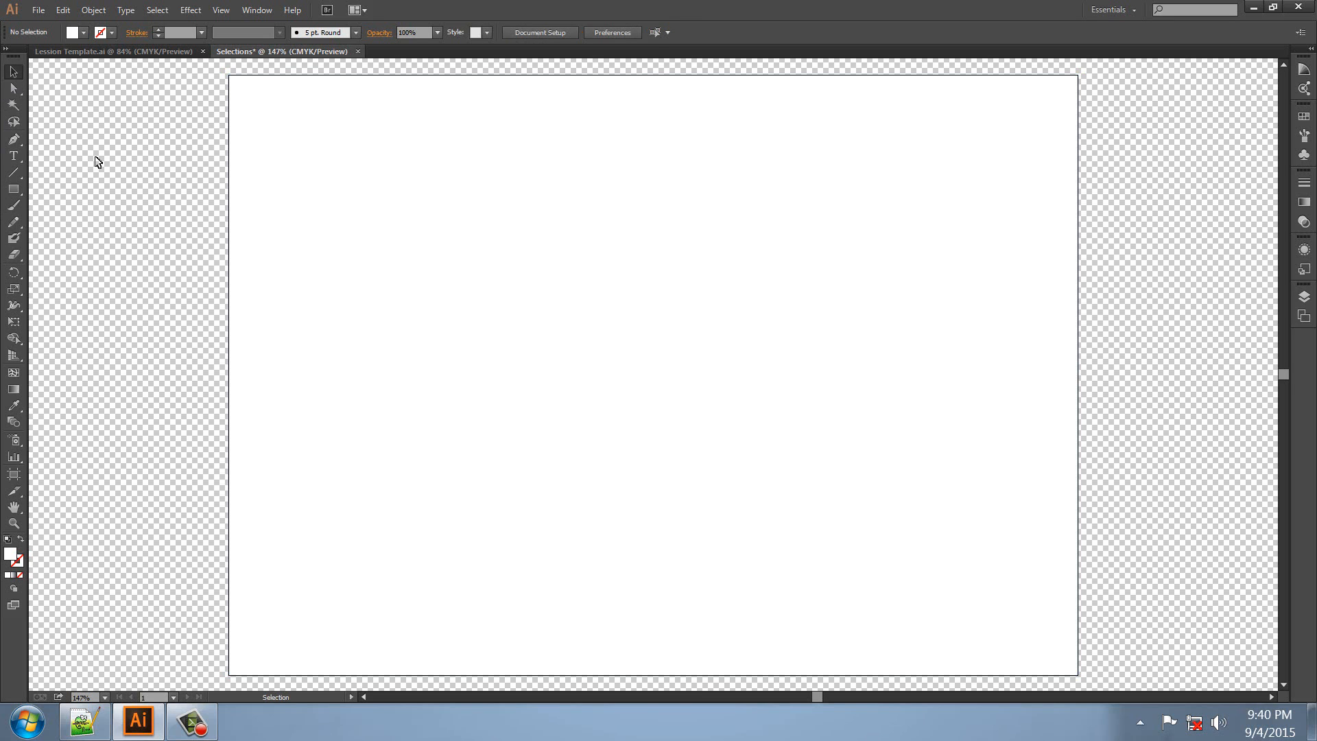
# Hide the transparency grid and show it again.
pyautogui.click(223, 9)
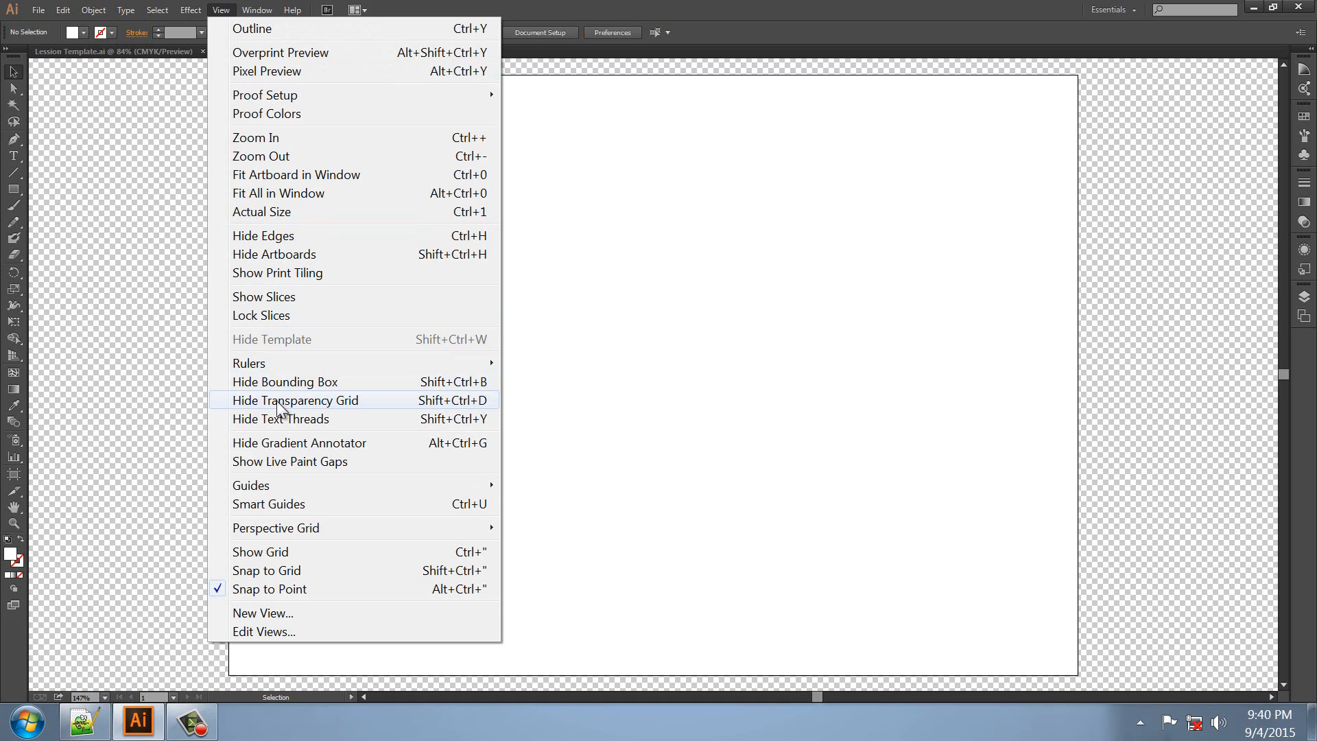
pyautogui.click(279, 402)
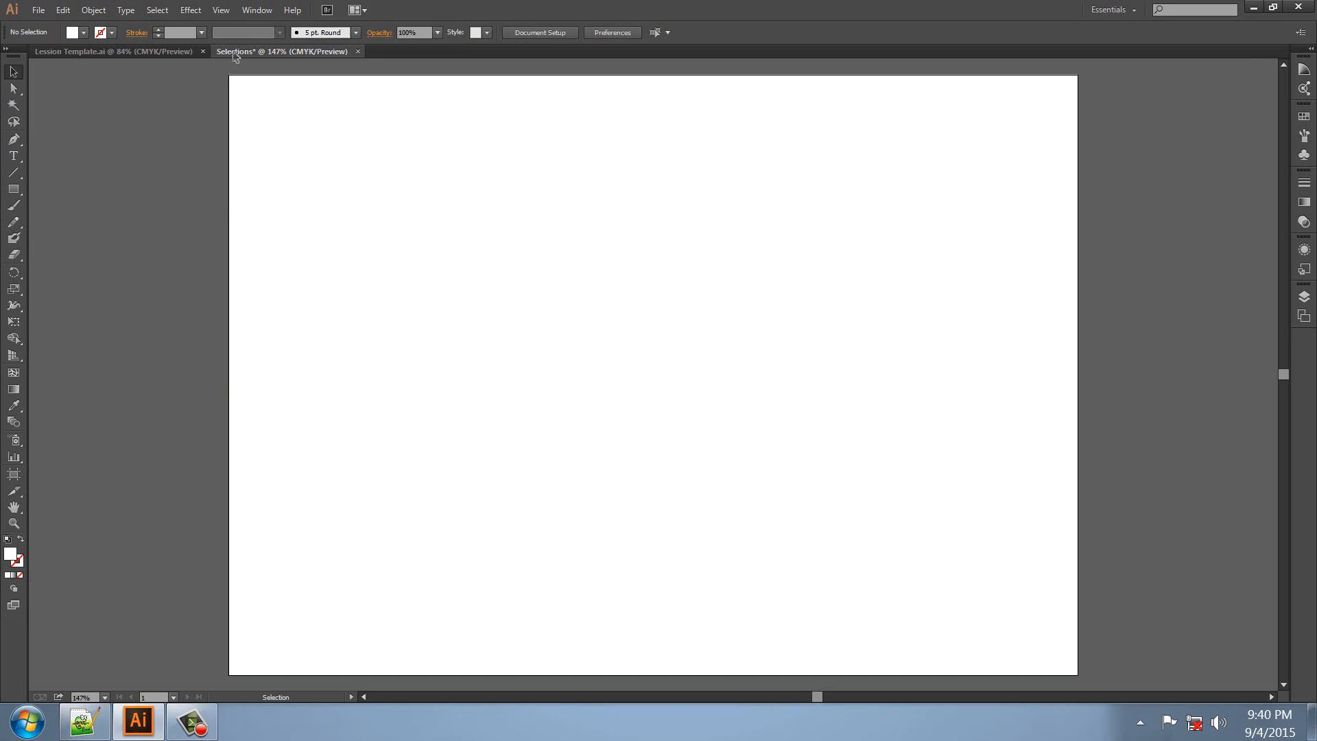
pyautogui.click(227, 11)
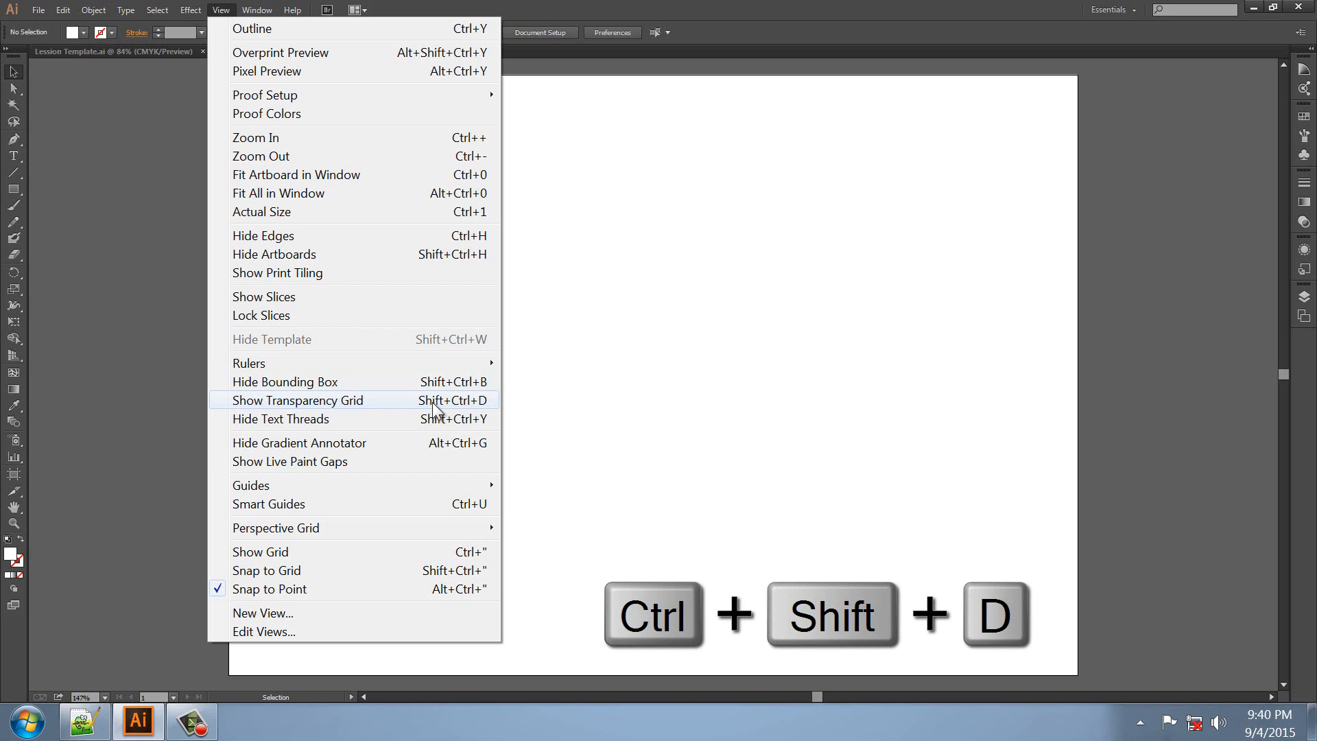
pyautogui.click(364, 400)
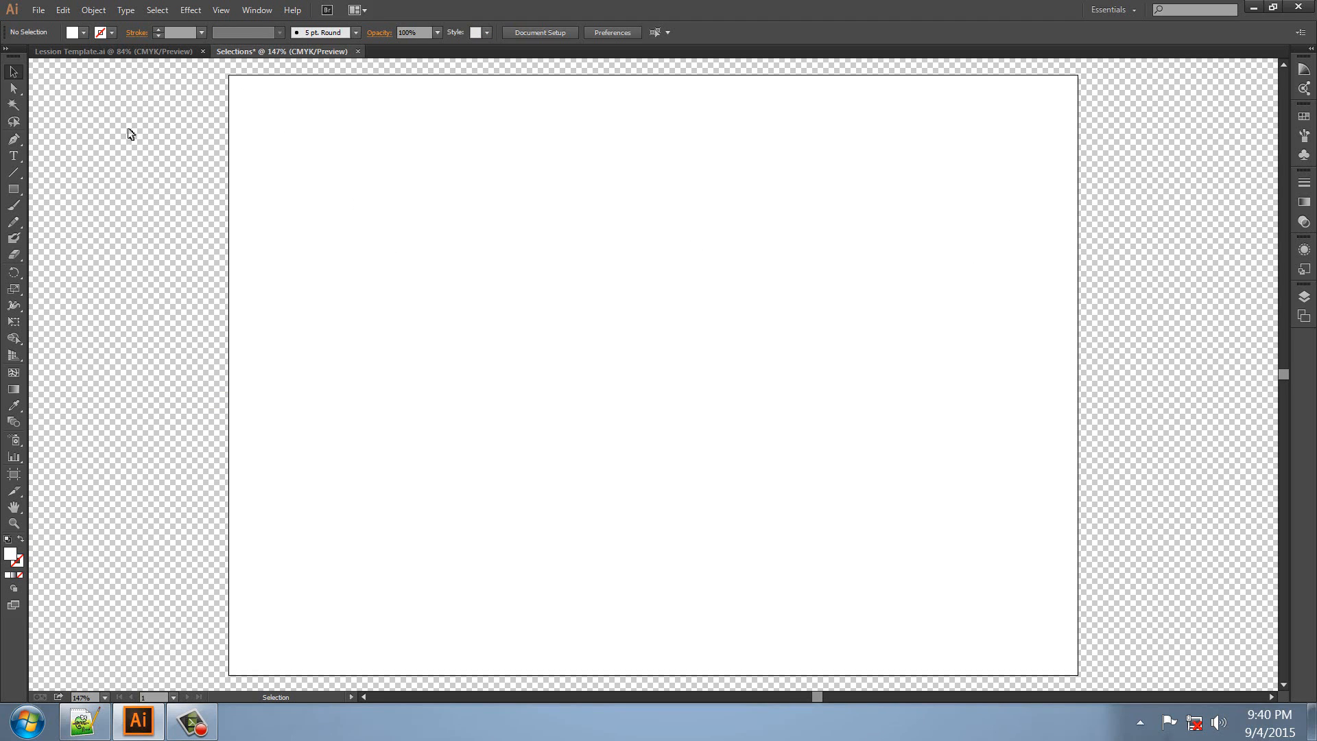
# Delete the white rectangle that covers the whole artboard.
pyautogui.click(333, 130)
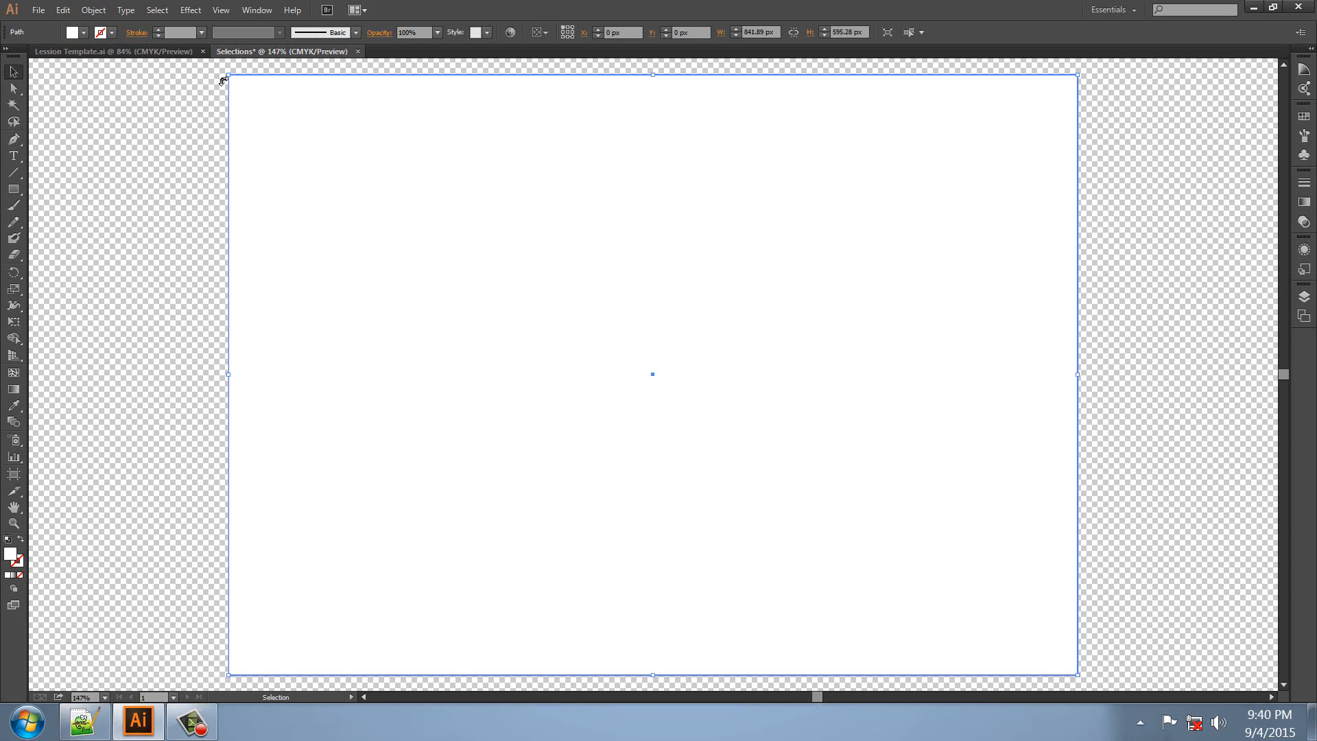
pyautogui.click(1157, 140)
pyautogui.click(989, 179)
pyautogui.press('Delete')
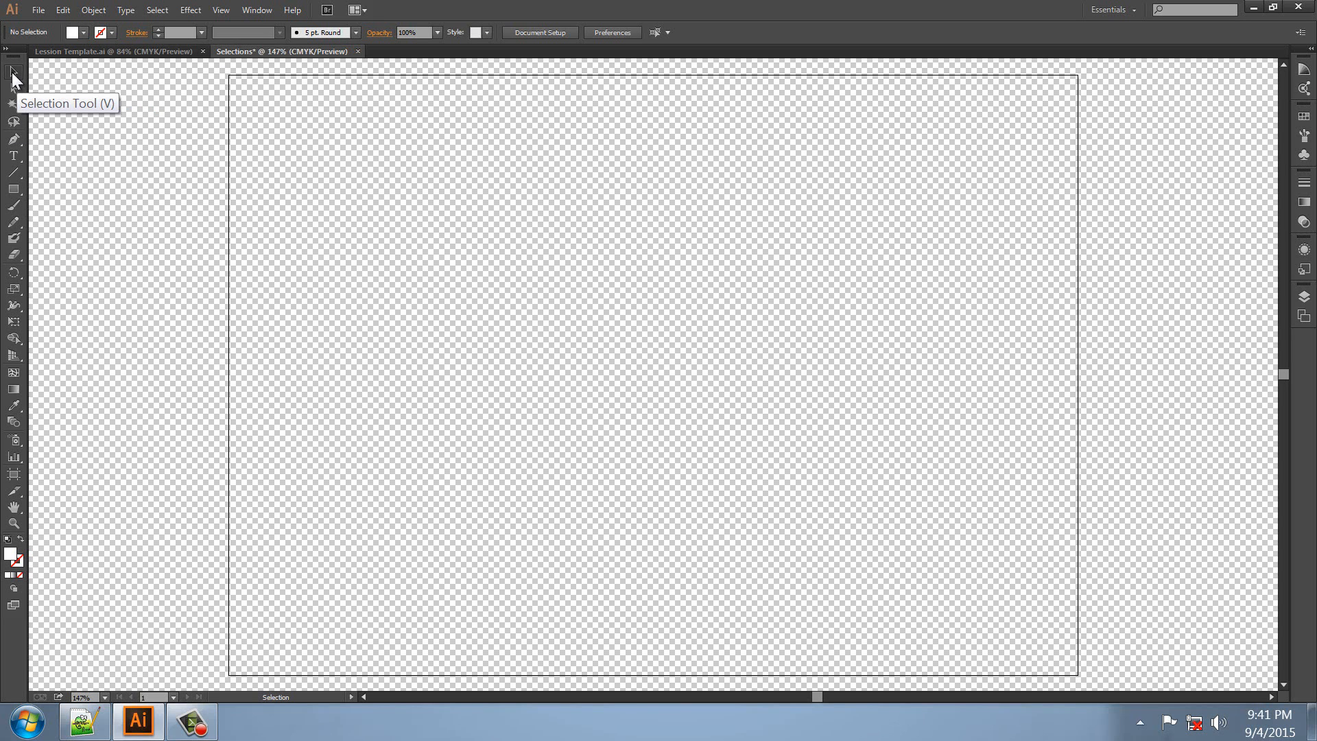
# Draw three separate white rectangles: about 180 x 211 px at upper left, a smaller one at top centre, about 173 x 201 px at lower right.
pyautogui.click(15, 190)
pyautogui.moveTo(303, 185); pyautogui.dragTo(482, 394)
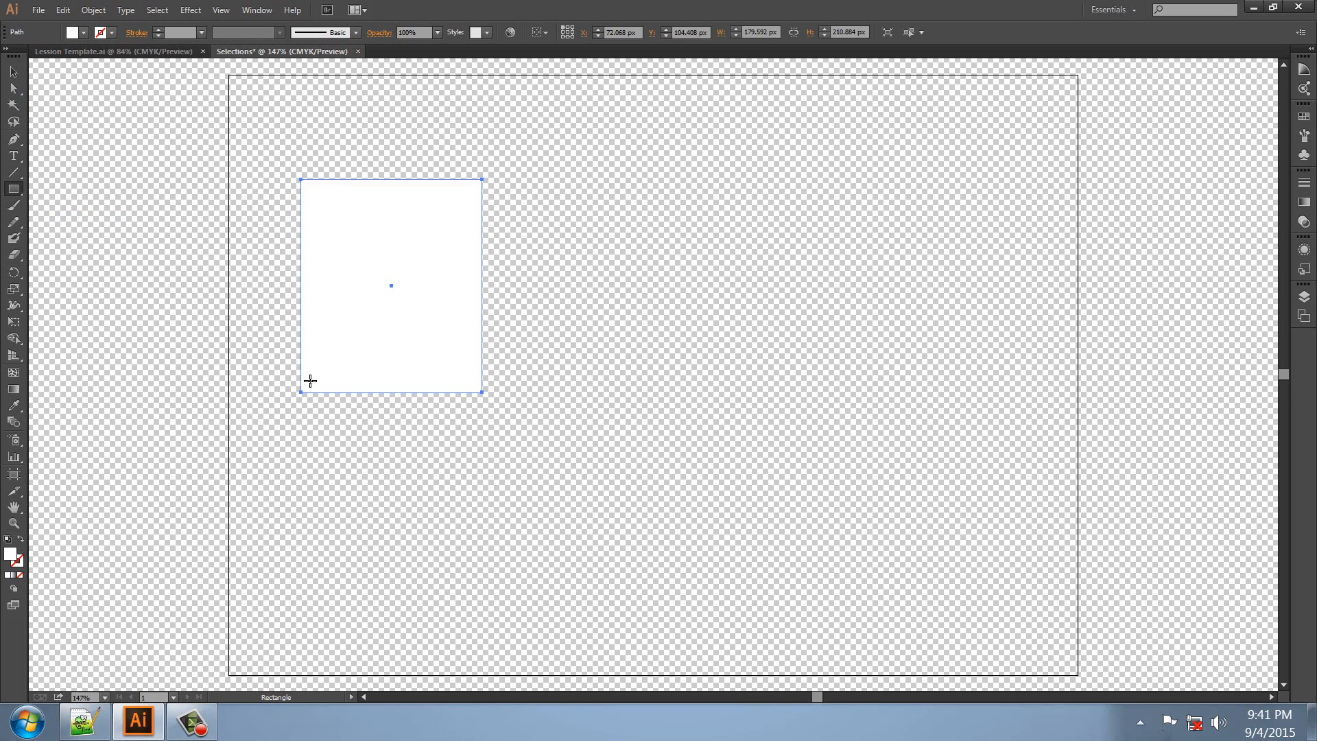
pyautogui.moveTo(614, 115); pyautogui.dragTo(757, 288)
pyautogui.moveTo(832, 389); pyautogui.dragTo(1007, 591)
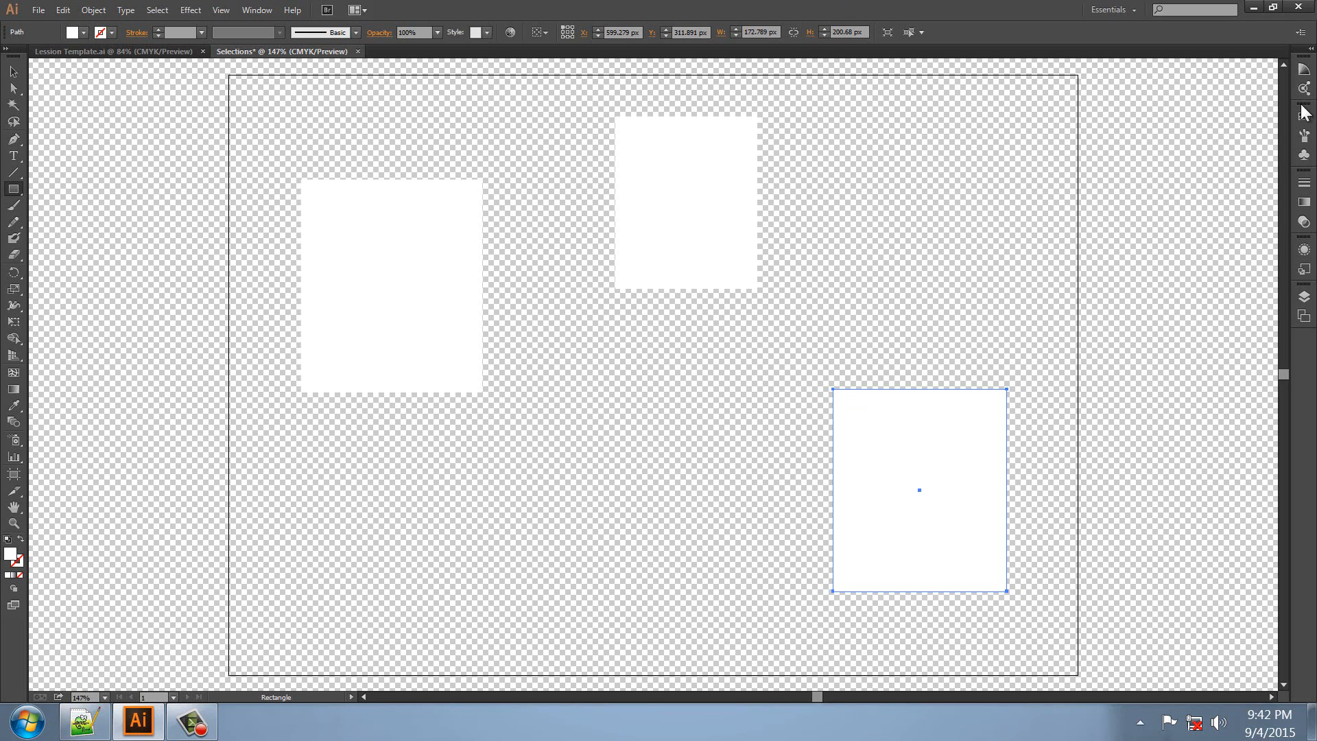
# Fill the selected lower-right rectangle with a medium grey shade from the Color Guide.
pyautogui.click(1303, 69)
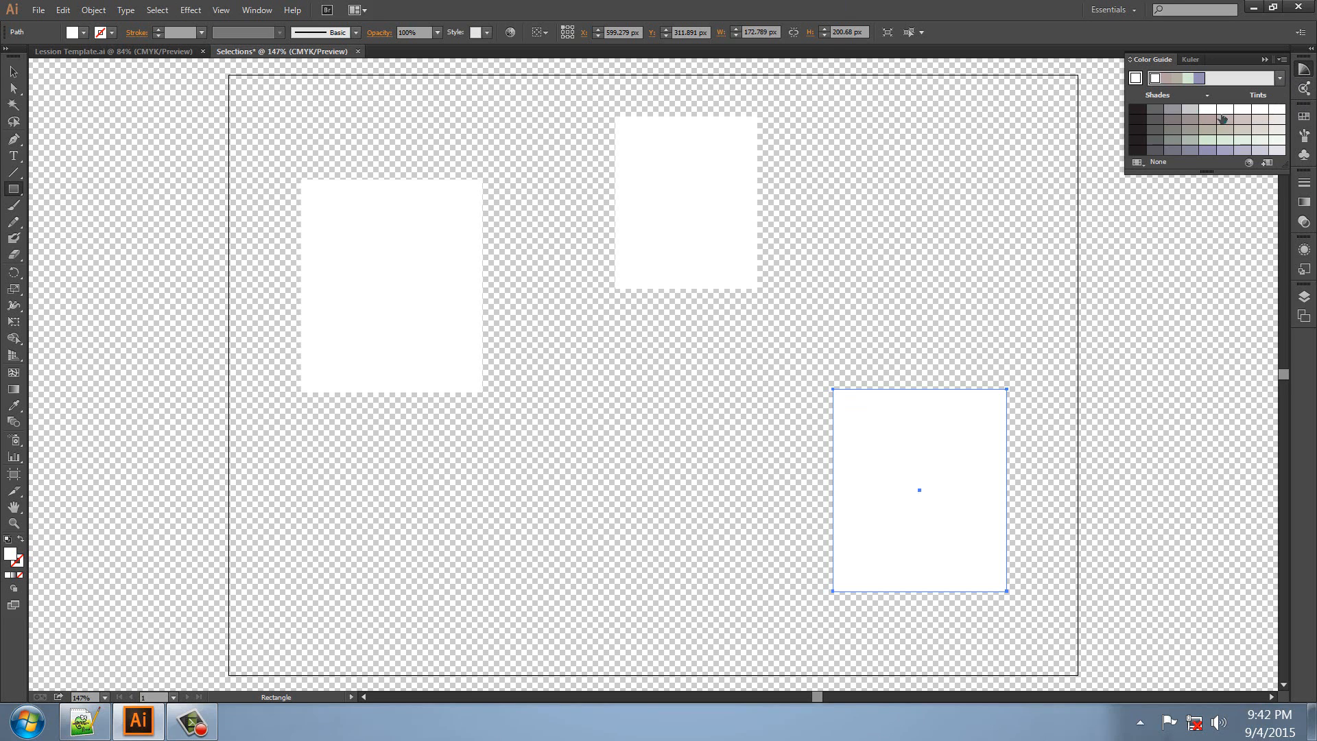
pyautogui.click(1172, 130)
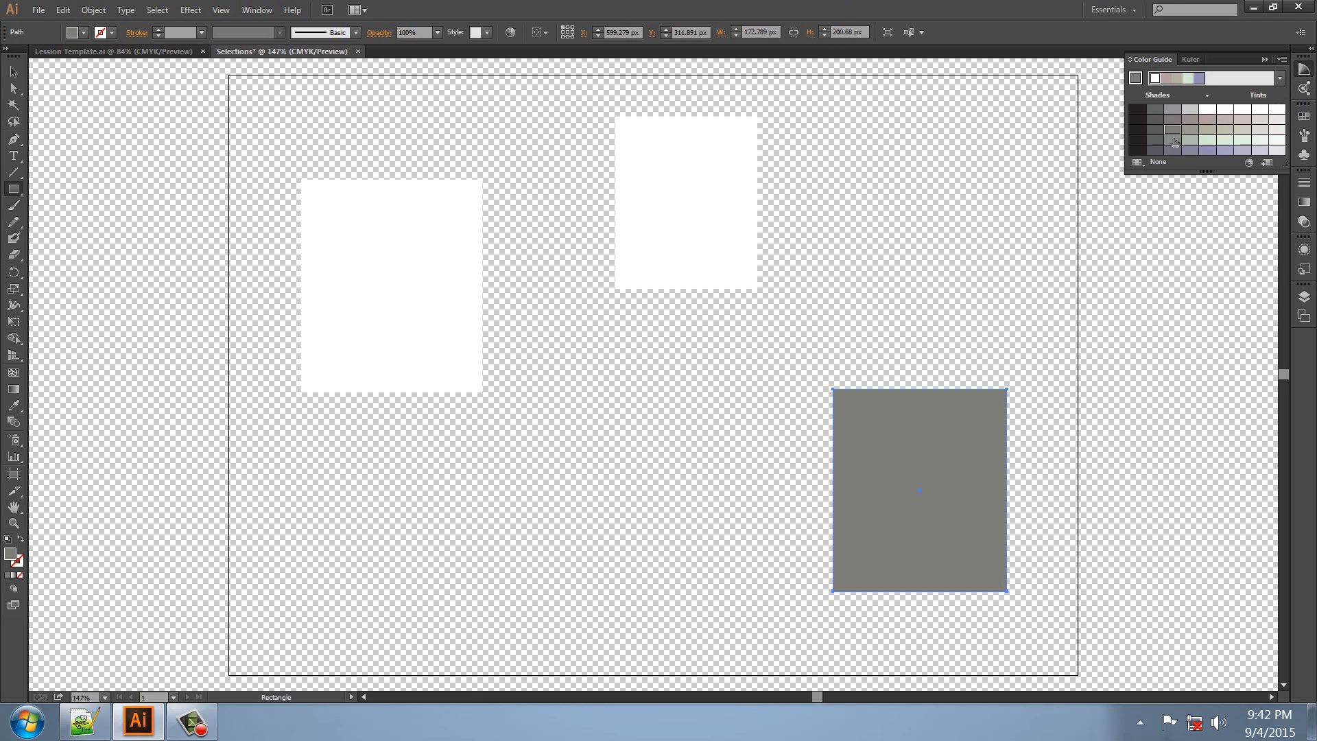
# Fill the selected lower-right rectangle with a muted purple from the Color Guide and deselect it.
pyautogui.click(1172, 150)
pyautogui.click(1190, 151)
pyautogui.click(1207, 150)
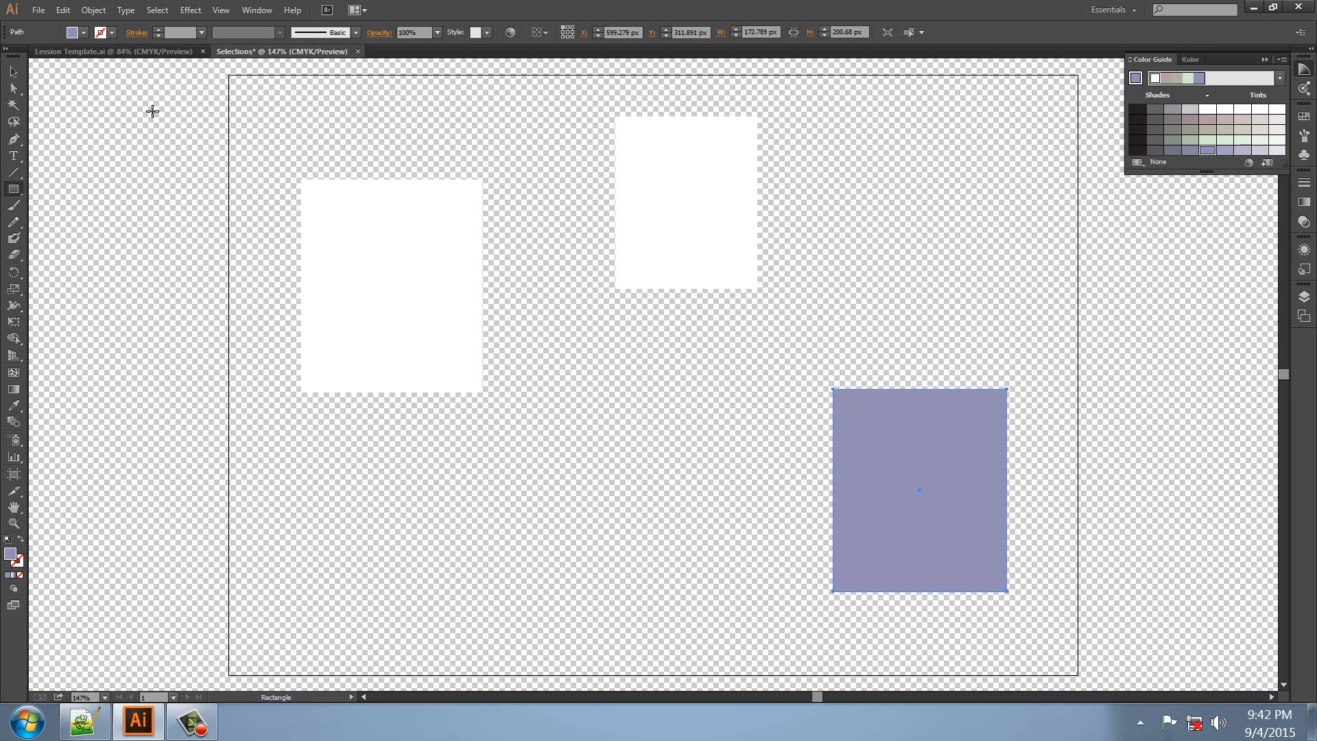
pyautogui.click(157, 10)
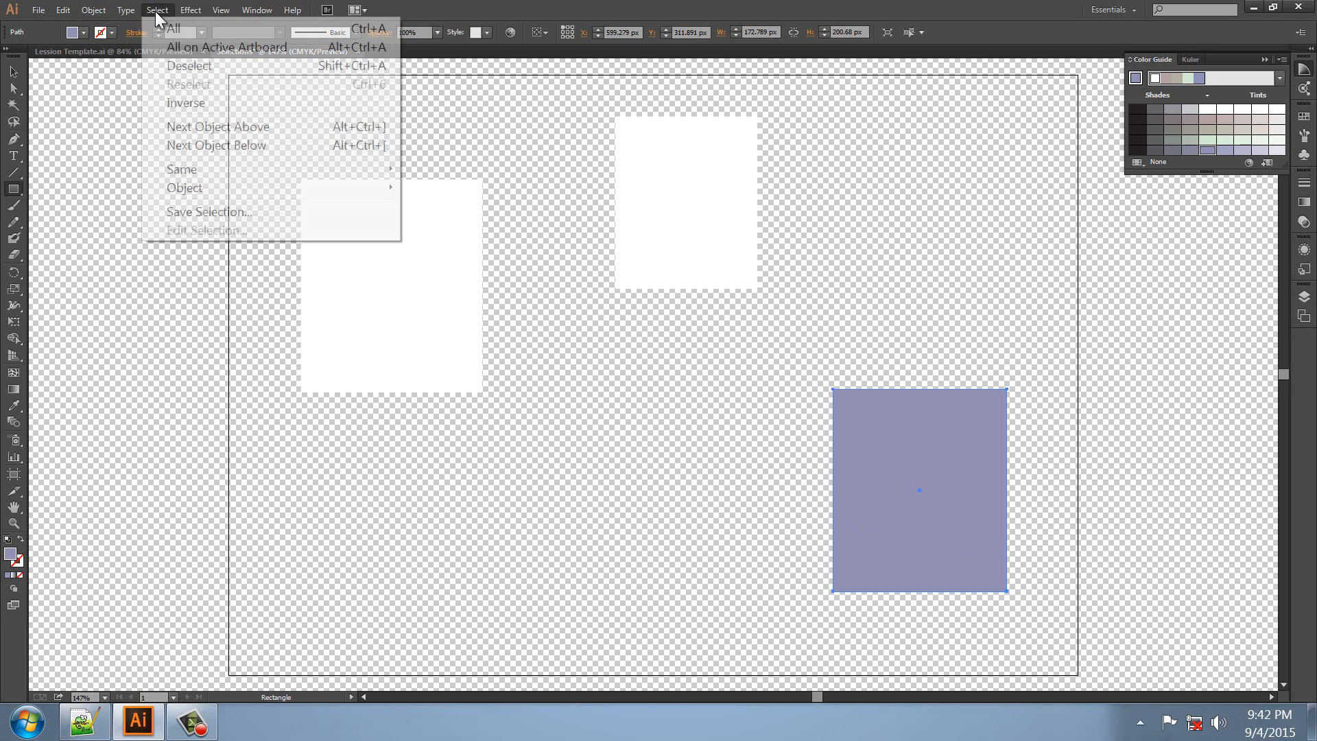
pyautogui.click(188, 66)
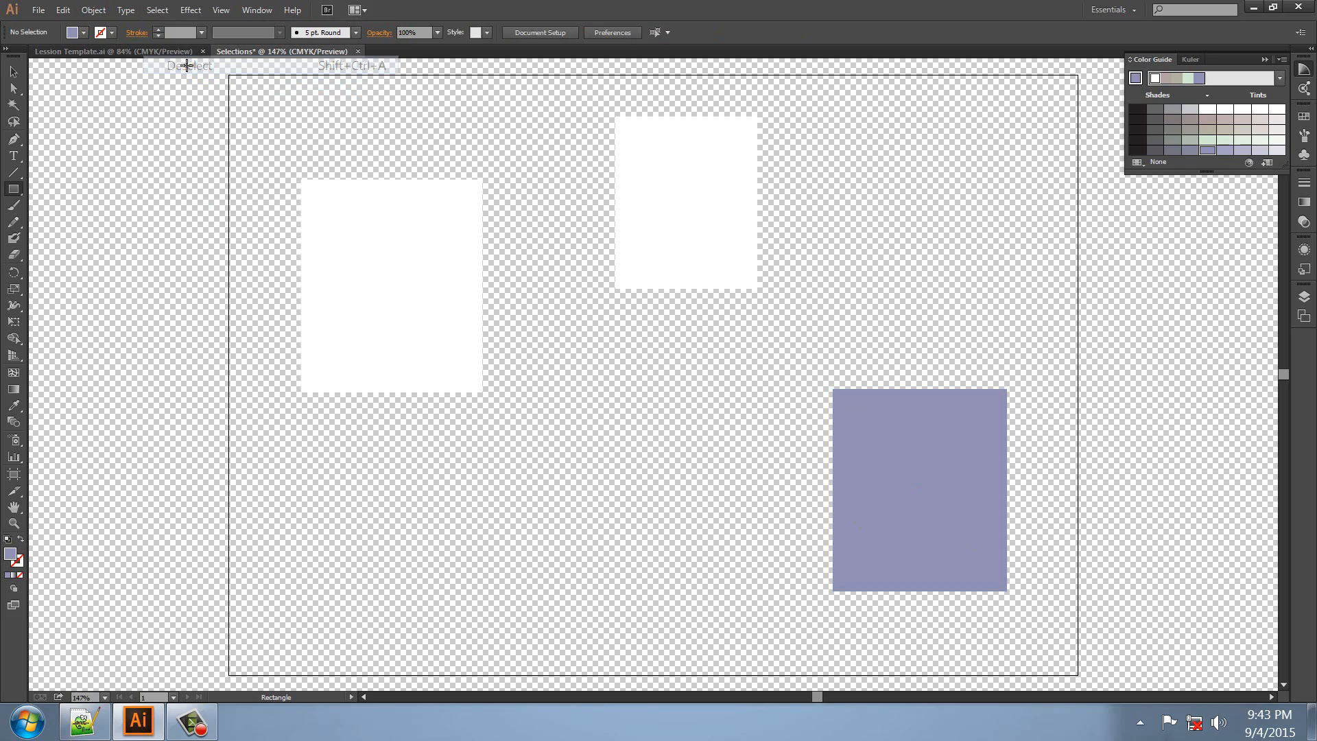
# Select the upper-left white rectangle and fill it with a warm medium grey from the Color Guide.
pyautogui.click(1207, 129)
pyautogui.click(1207, 120)
pyautogui.click(1183, 131)
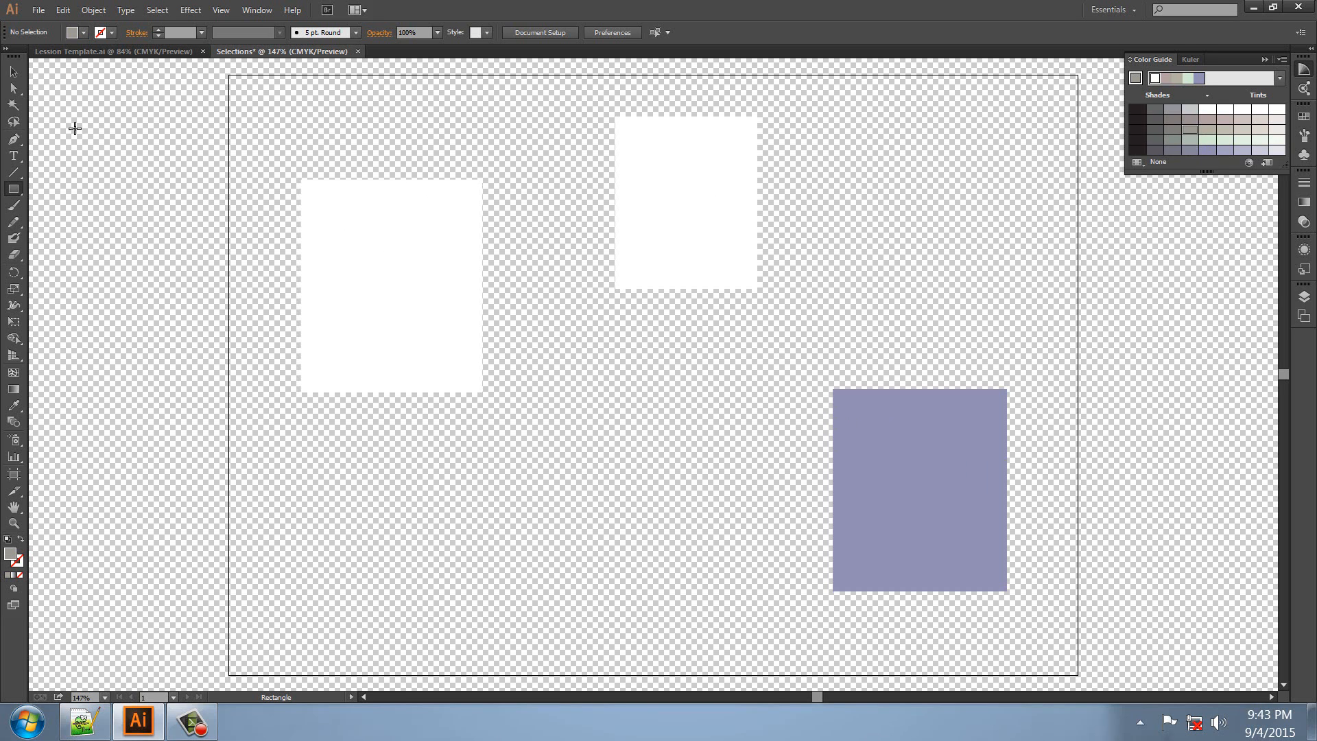
pyautogui.click(12, 74)
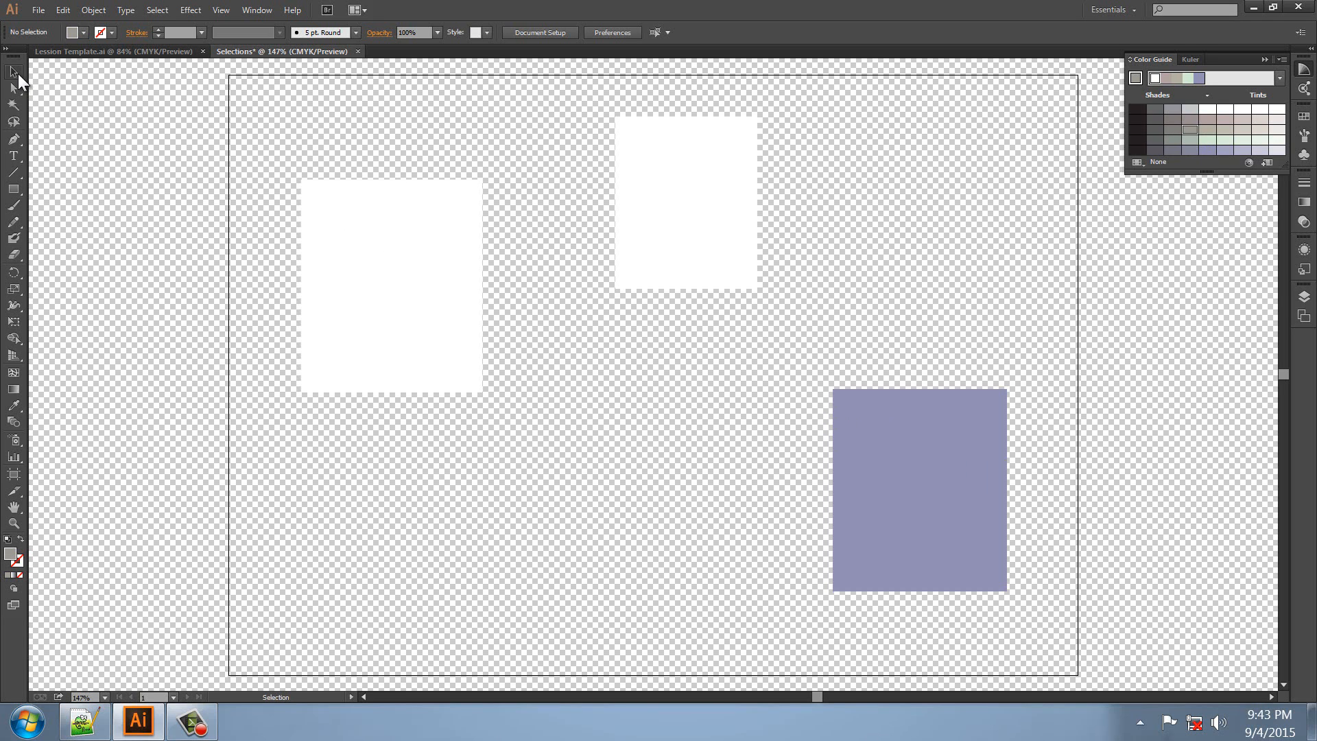
pyautogui.click(402, 222)
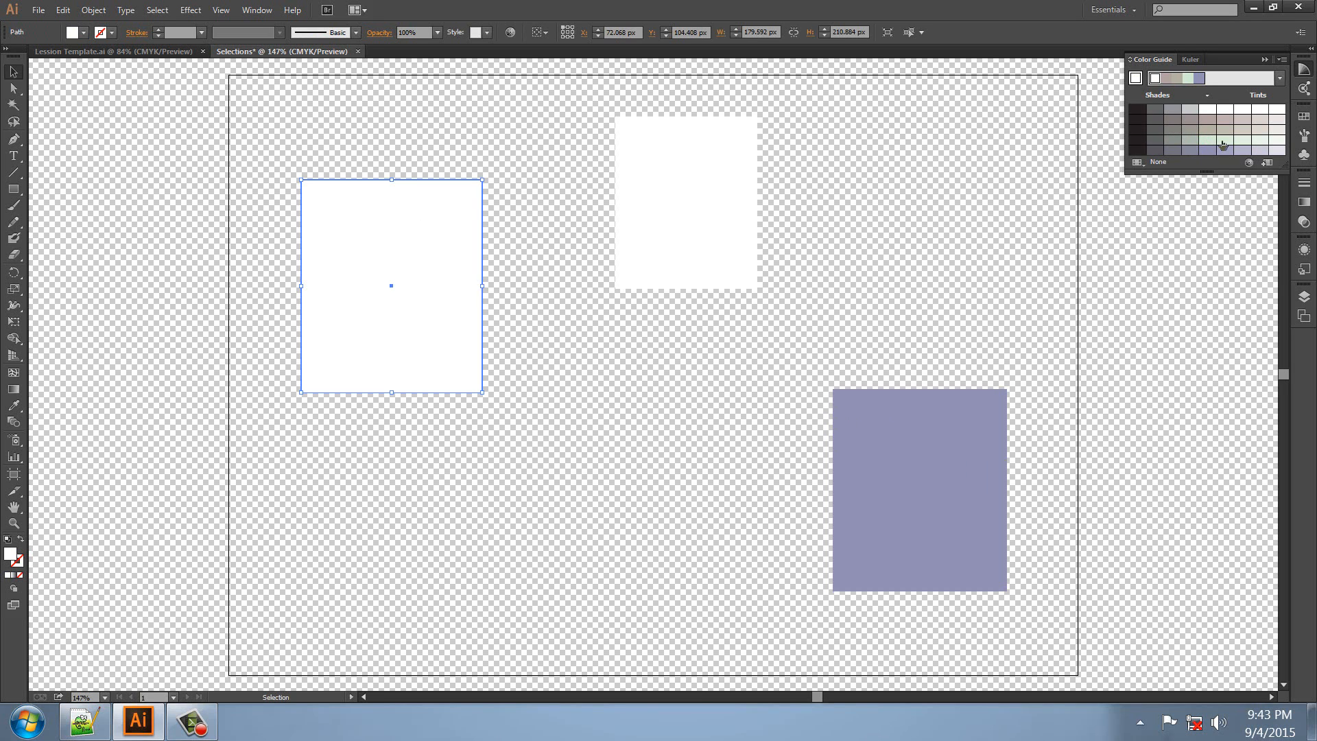
pyautogui.click(1206, 121)
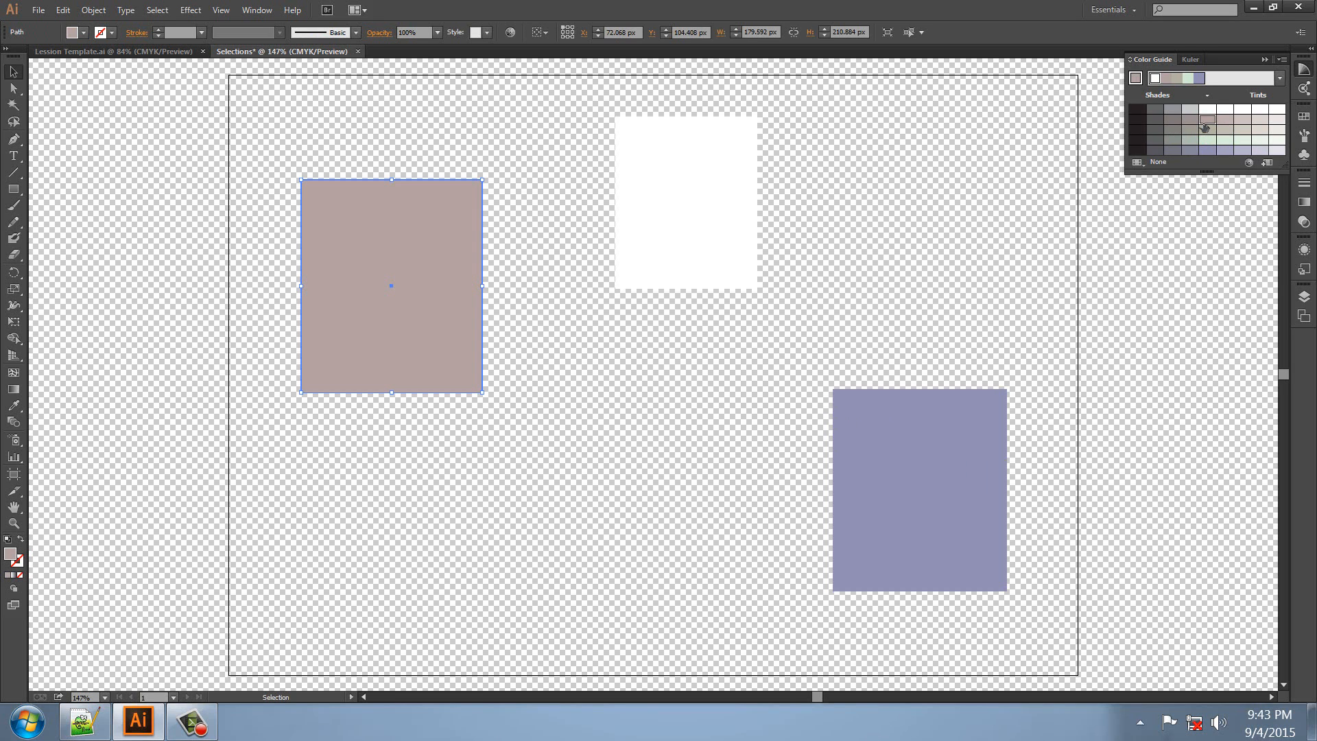
pyautogui.click(1190, 130)
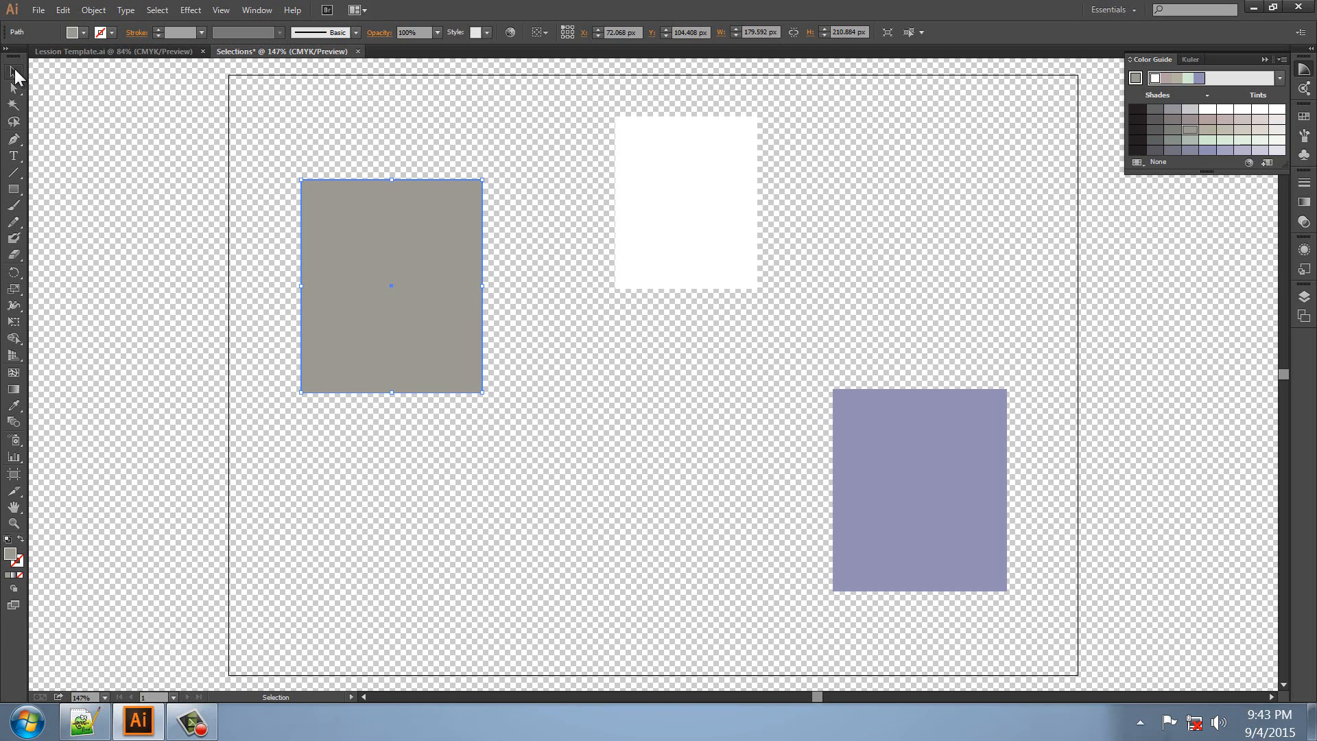
# Draw a rectangle about 142 x 127 px below the upper-left one and fill it with a dusty pink from the Color Guide.
pyautogui.click(14, 189)
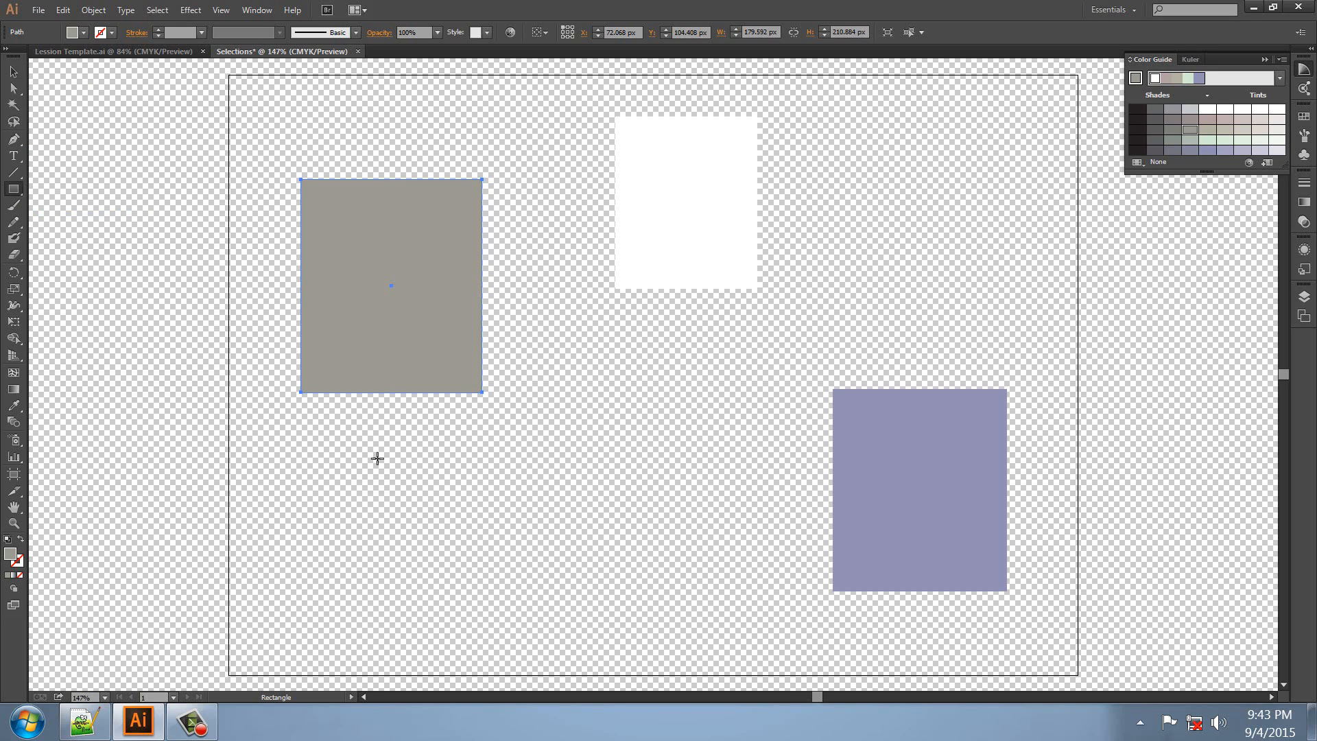
pyautogui.moveTo(364, 475); pyautogui.dragTo(508, 604)
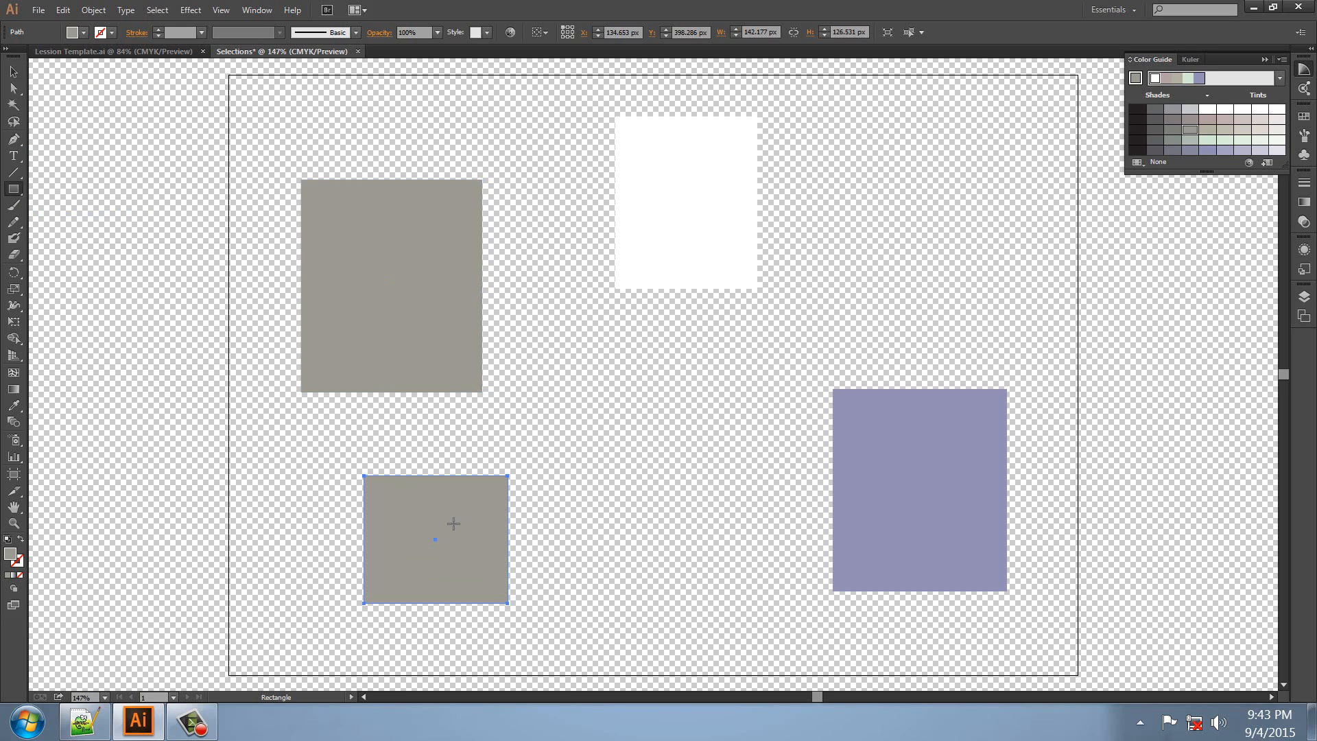
pyautogui.click(1259, 151)
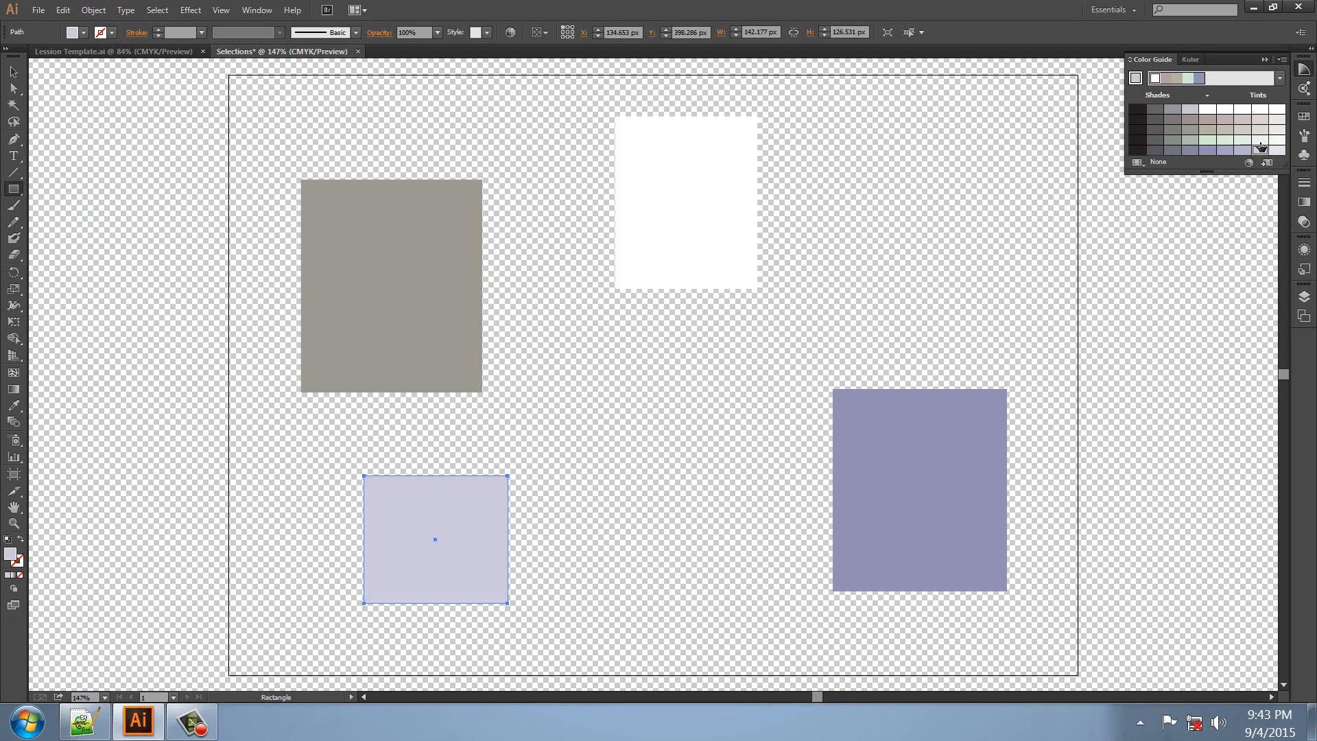
pyautogui.click(1259, 131)
pyautogui.click(1243, 123)
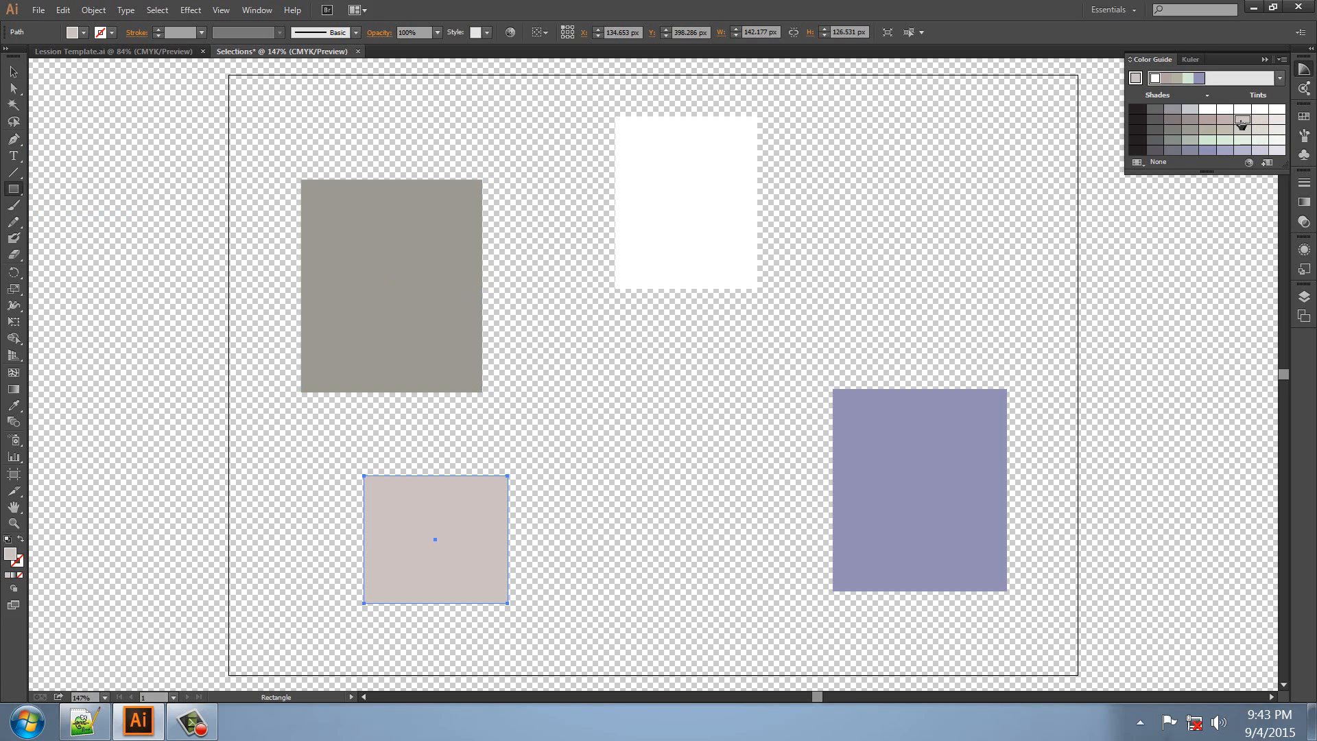
pyautogui.click(1207, 119)
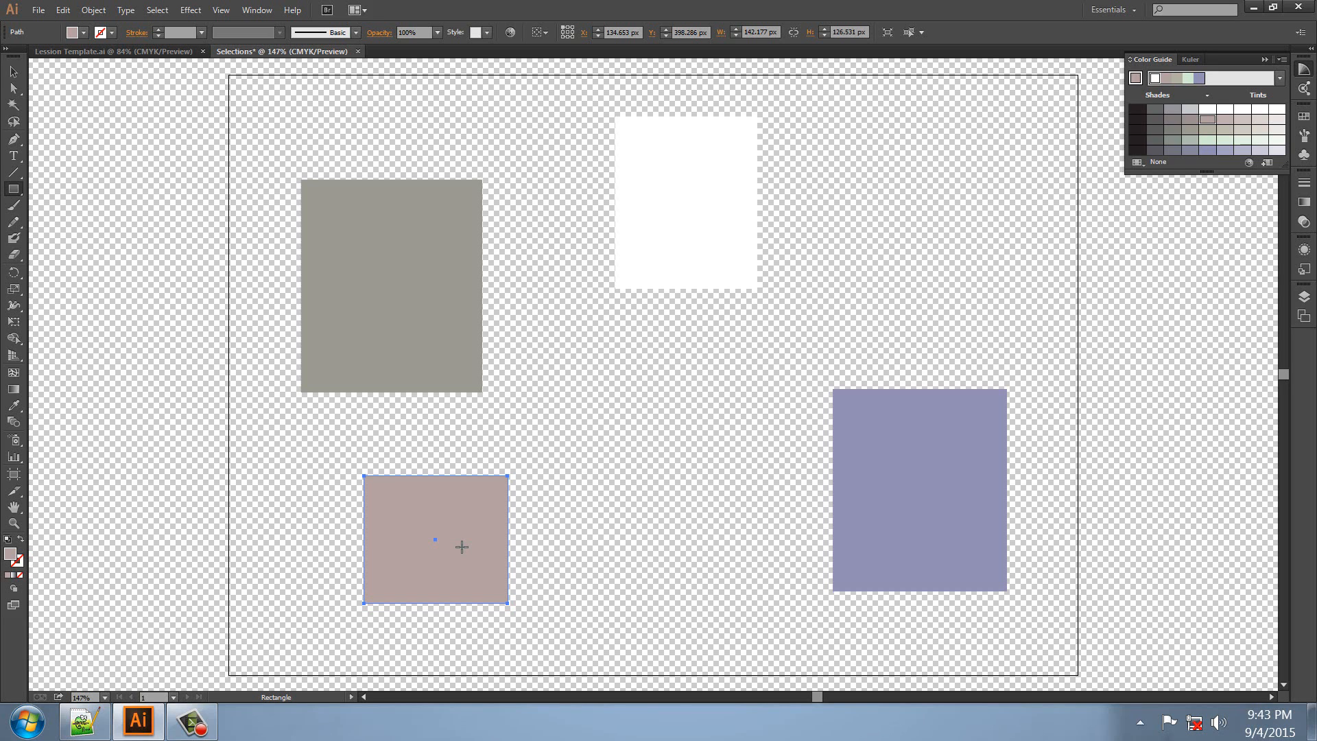
# Fill the upper-left rectangle with a darker brownish grey and reshape it into a thin horizontal bar about 674 x 29 px.
pyautogui.click(14, 72)
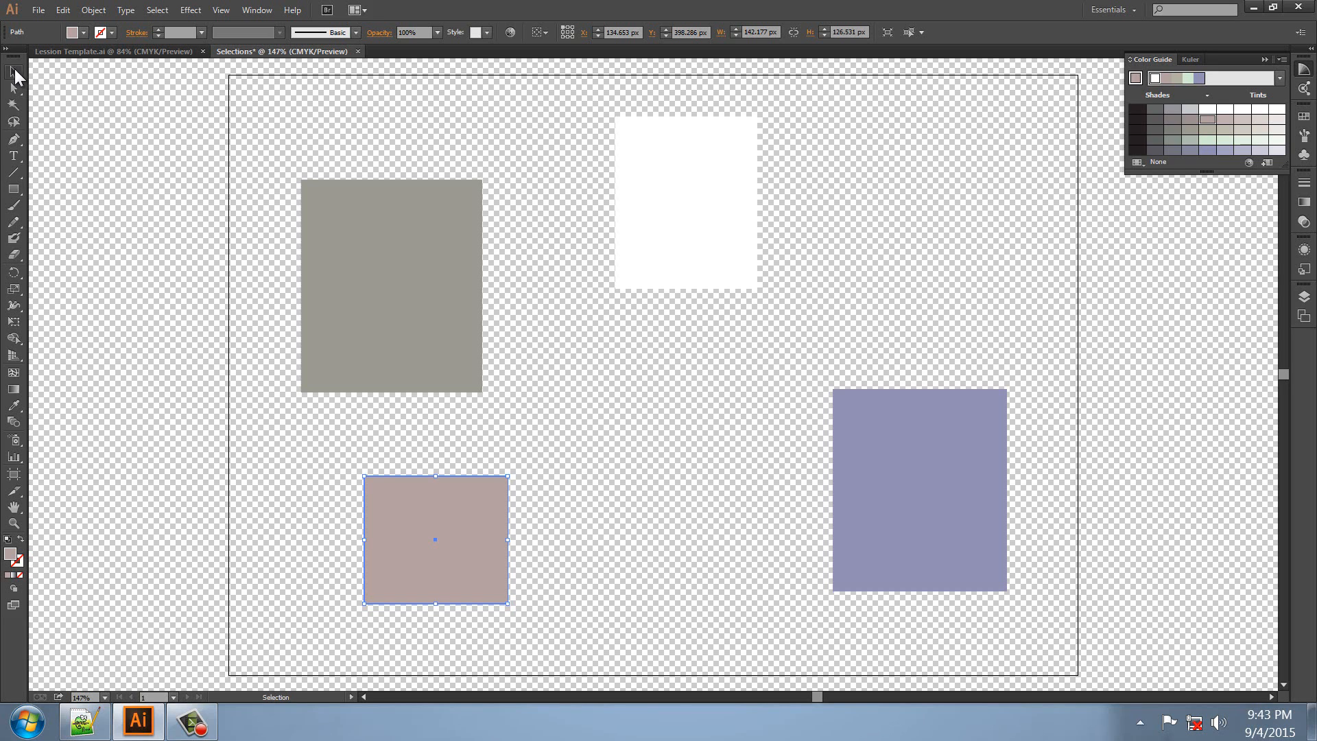
pyautogui.click(334, 279)
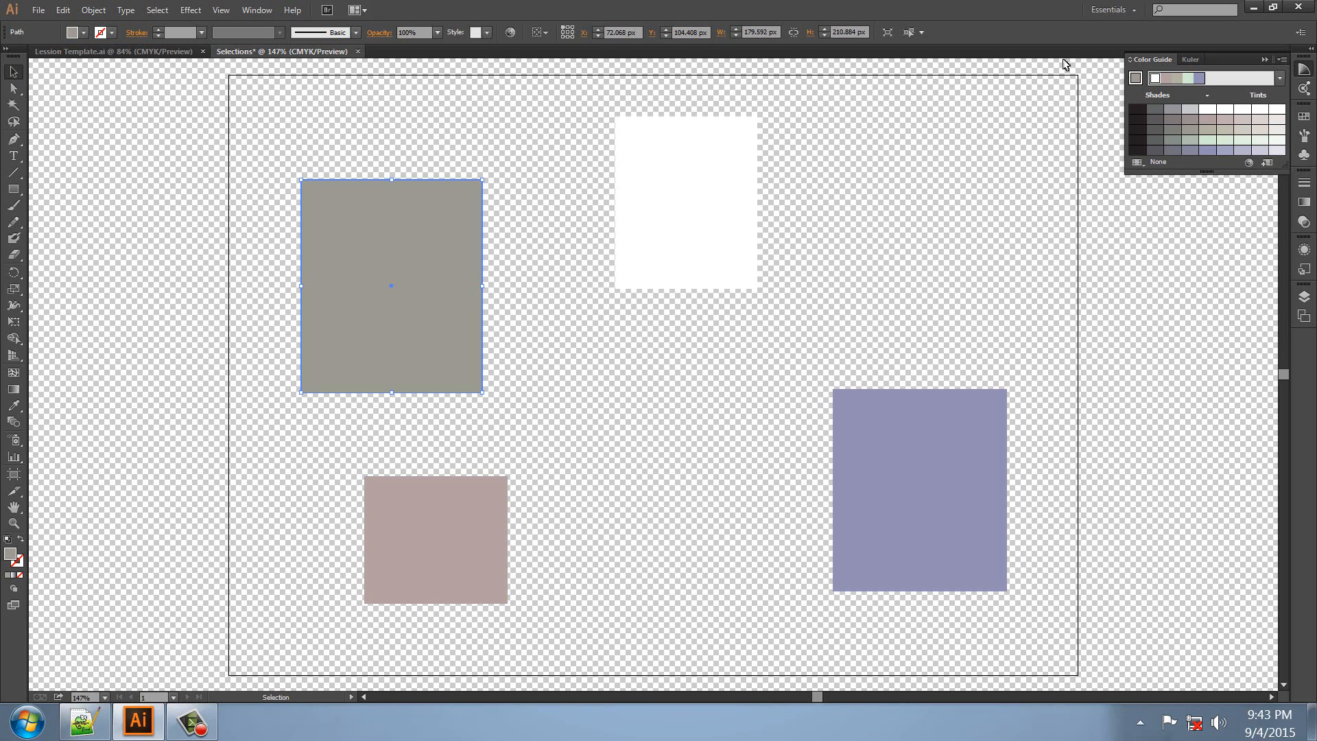
pyautogui.click(1155, 129)
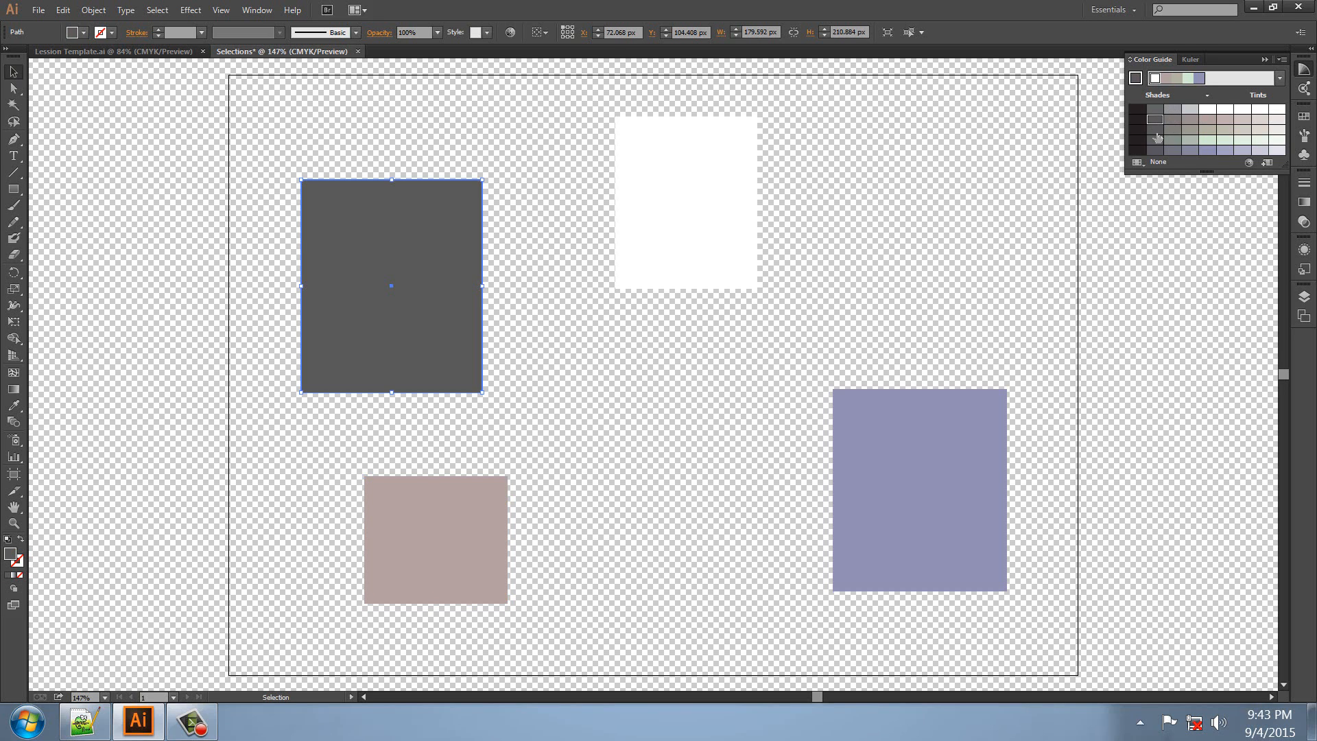
pyautogui.click(1173, 139)
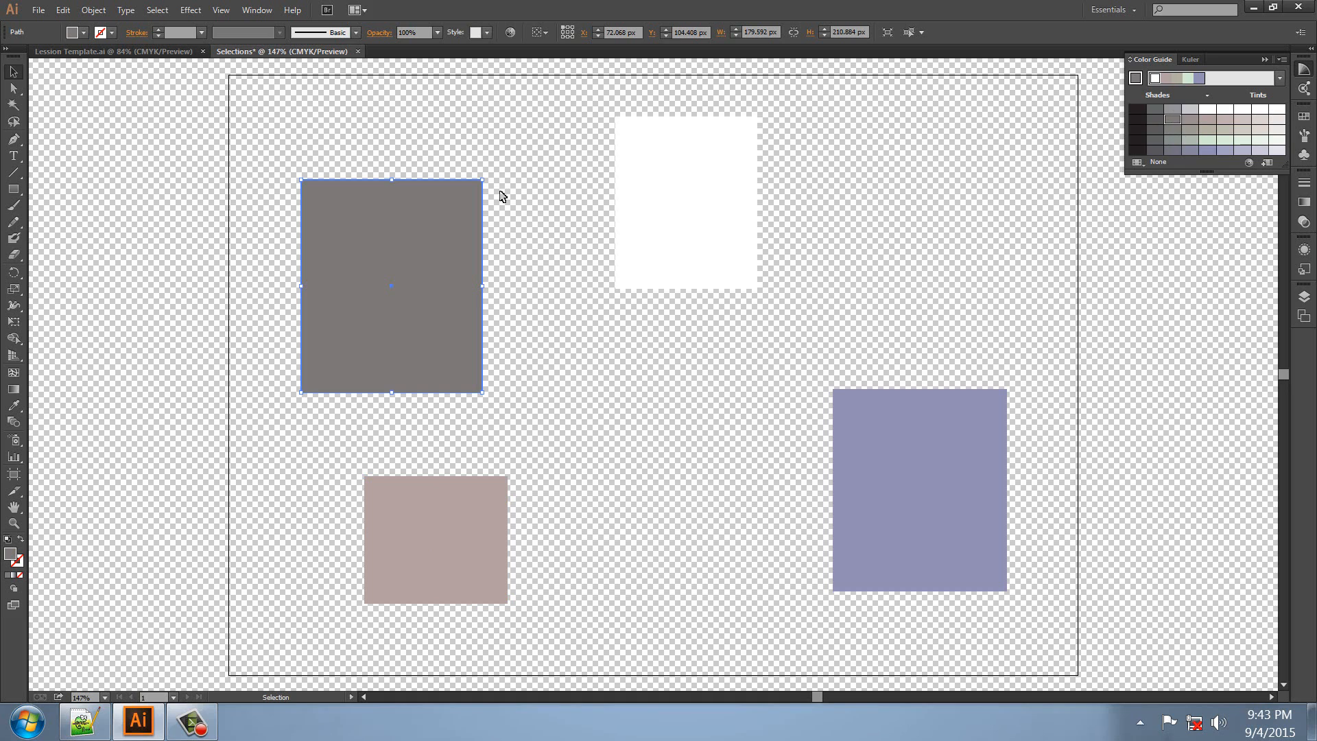
pyautogui.moveTo(485, 287); pyautogui.dragTo(981, 288)
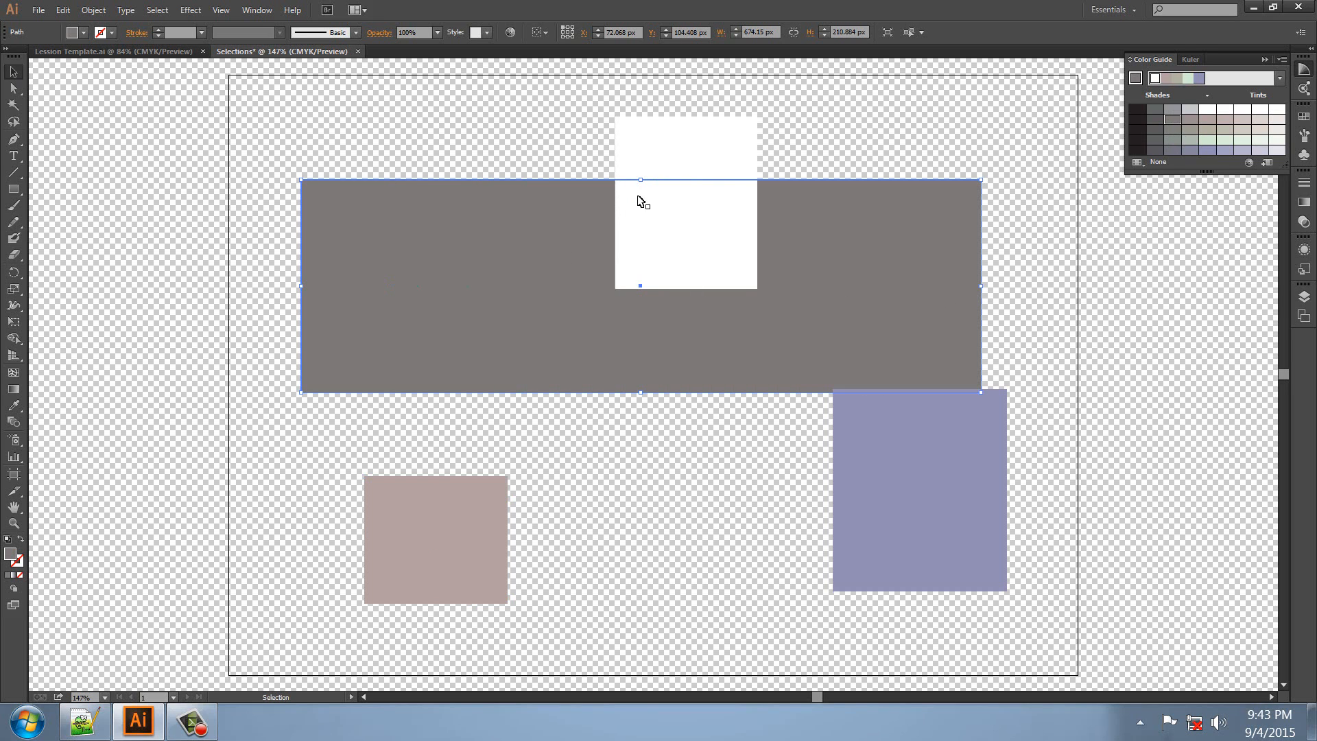
pyautogui.moveTo(642, 180); pyautogui.dragTo(642, 362)
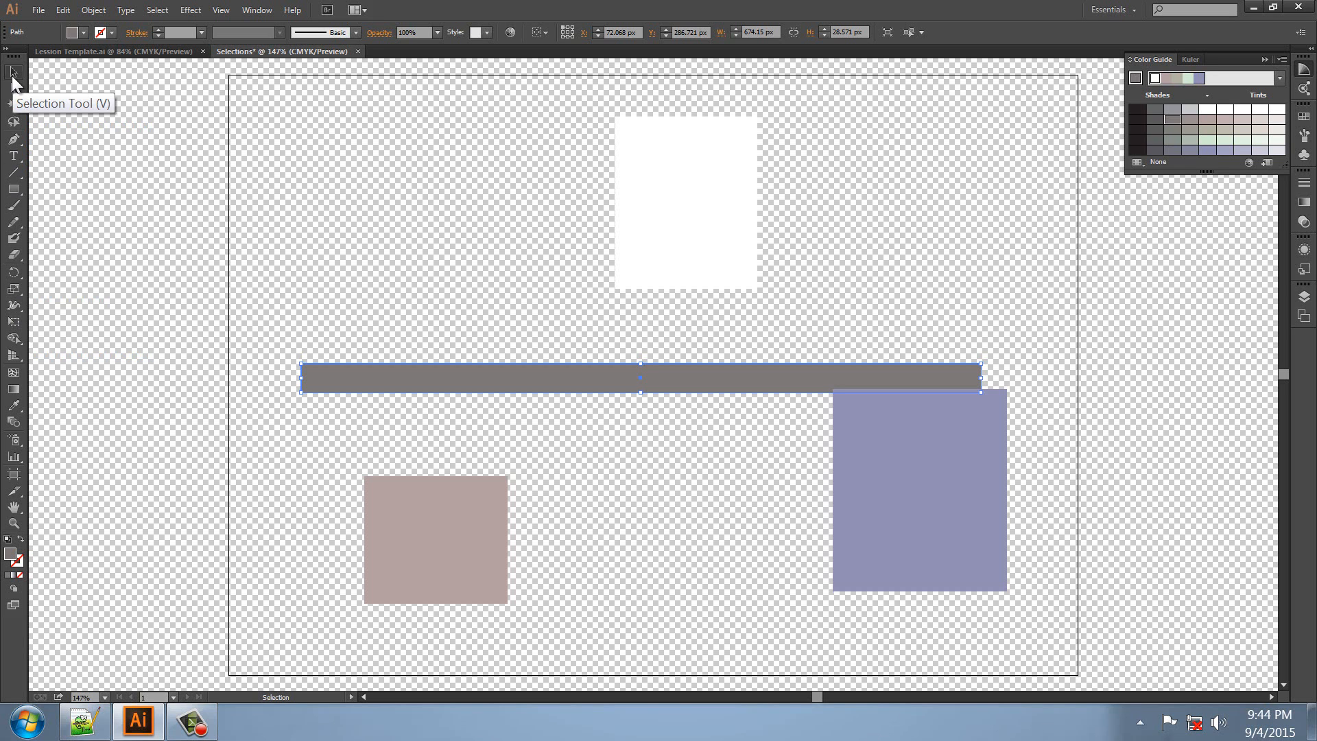
# Hide the bounding box and move the grey bar upward, keeping its size.
pyautogui.click(221, 10)
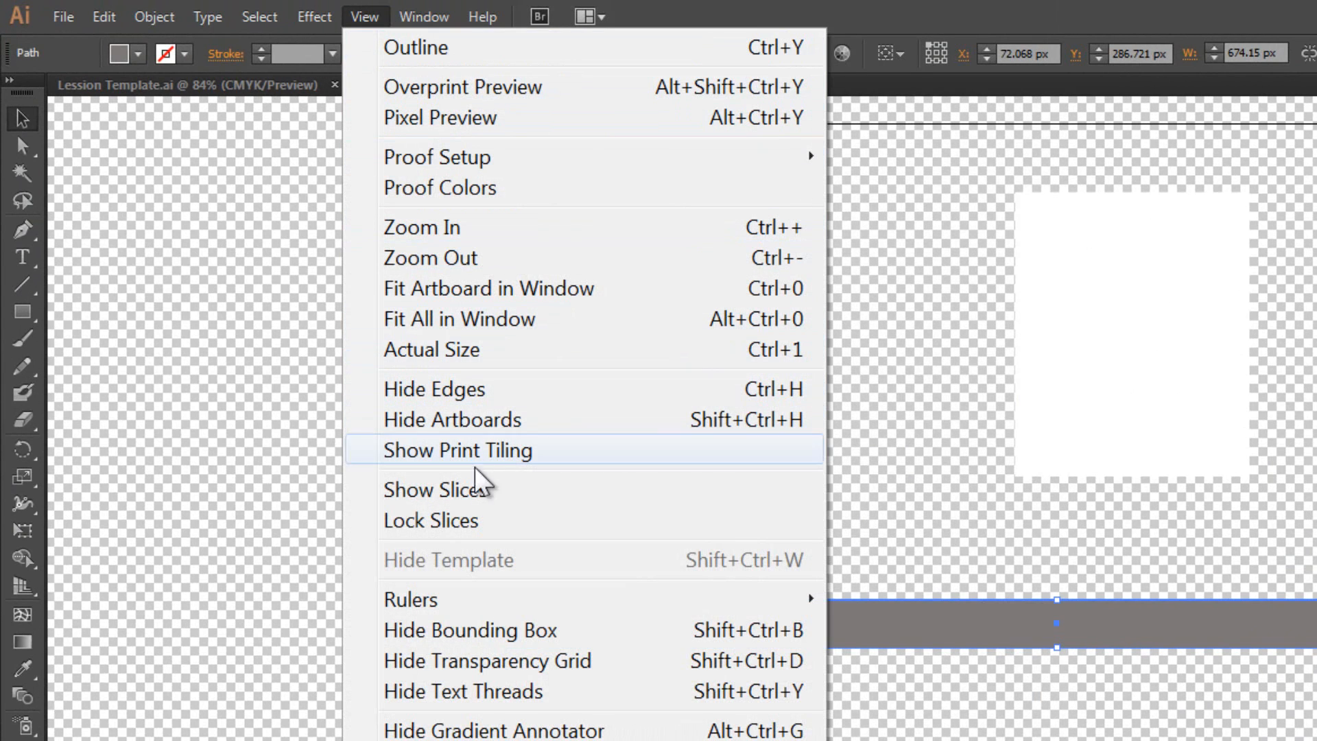
pyautogui.click(488, 633)
pyautogui.click(697, 449)
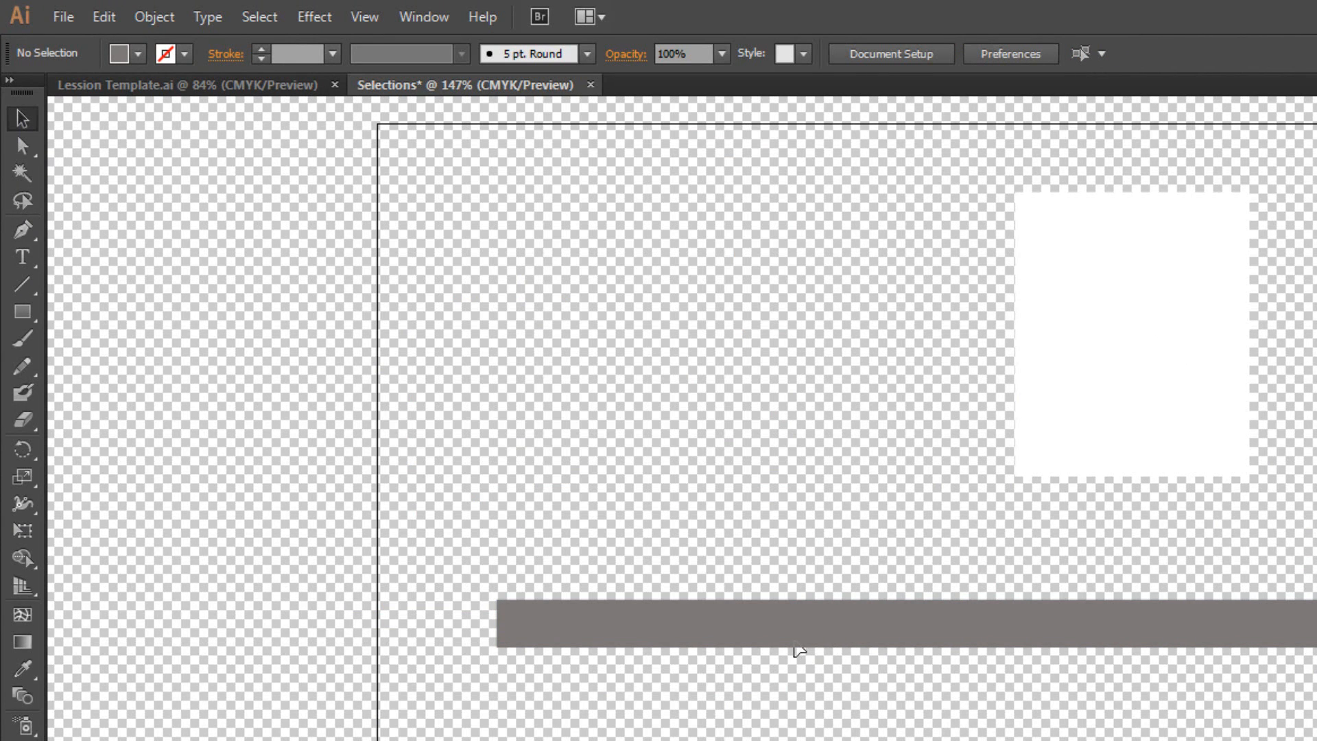
pyautogui.click(799, 644)
pyautogui.moveTo(1049, 610); pyautogui.dragTo(1050, 530)
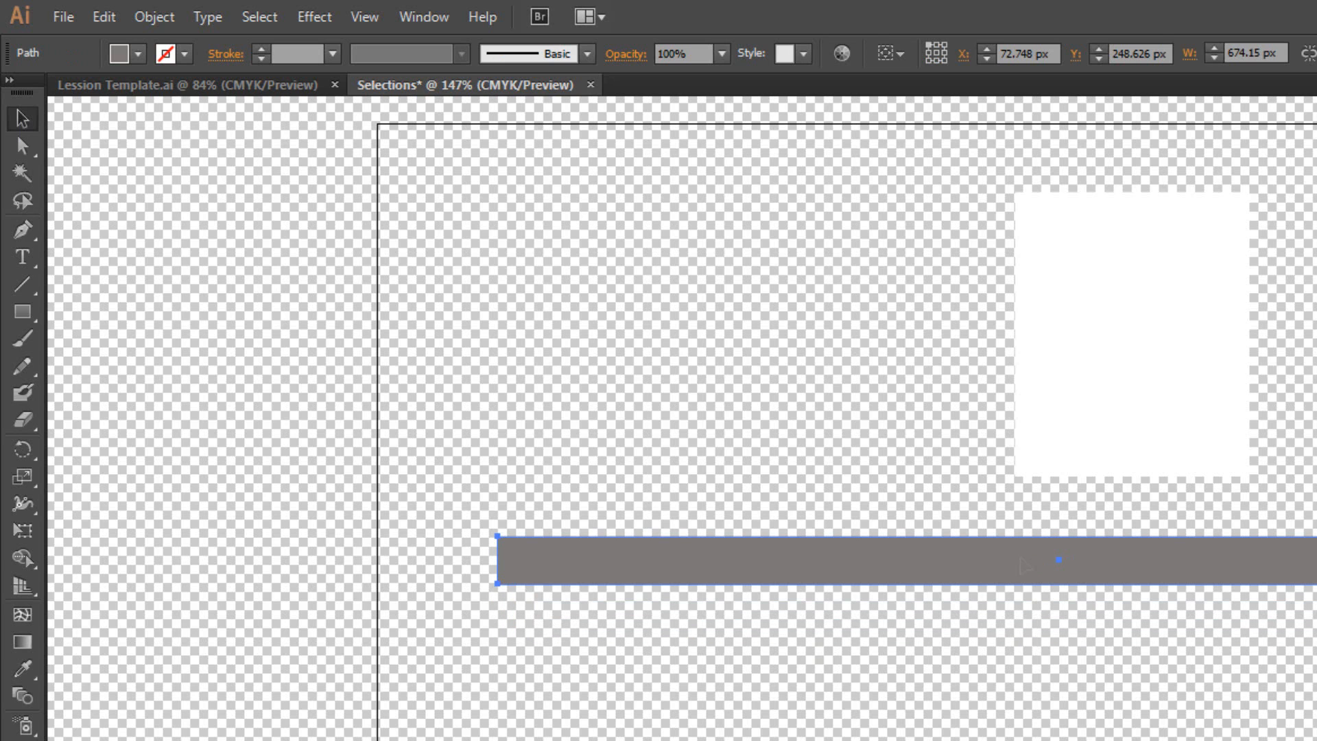
# Show the bounding box, stretch the grey bar's lower edge down and back up, and deselect the bar.
pyautogui.click(364, 16)
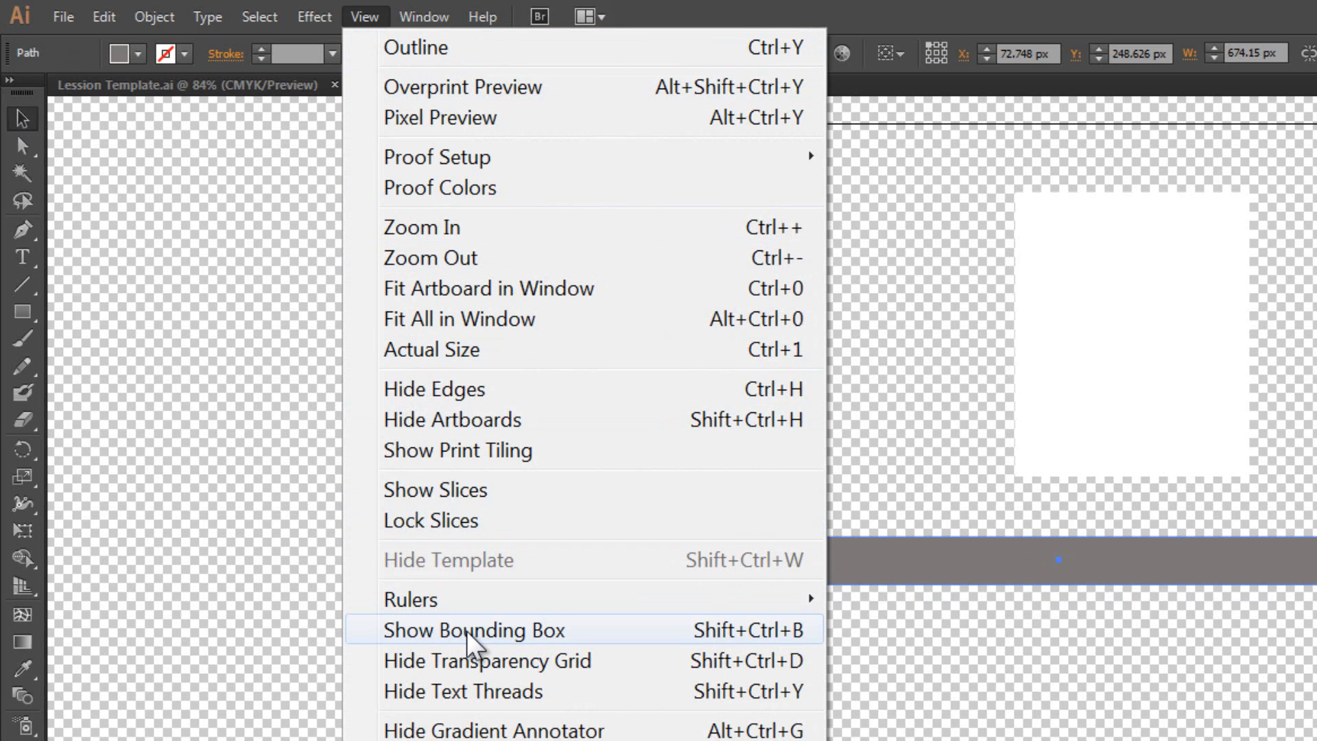
pyautogui.click(410, 631)
pyautogui.moveTo(1062, 591); pyautogui.dragTo(1059, 663)
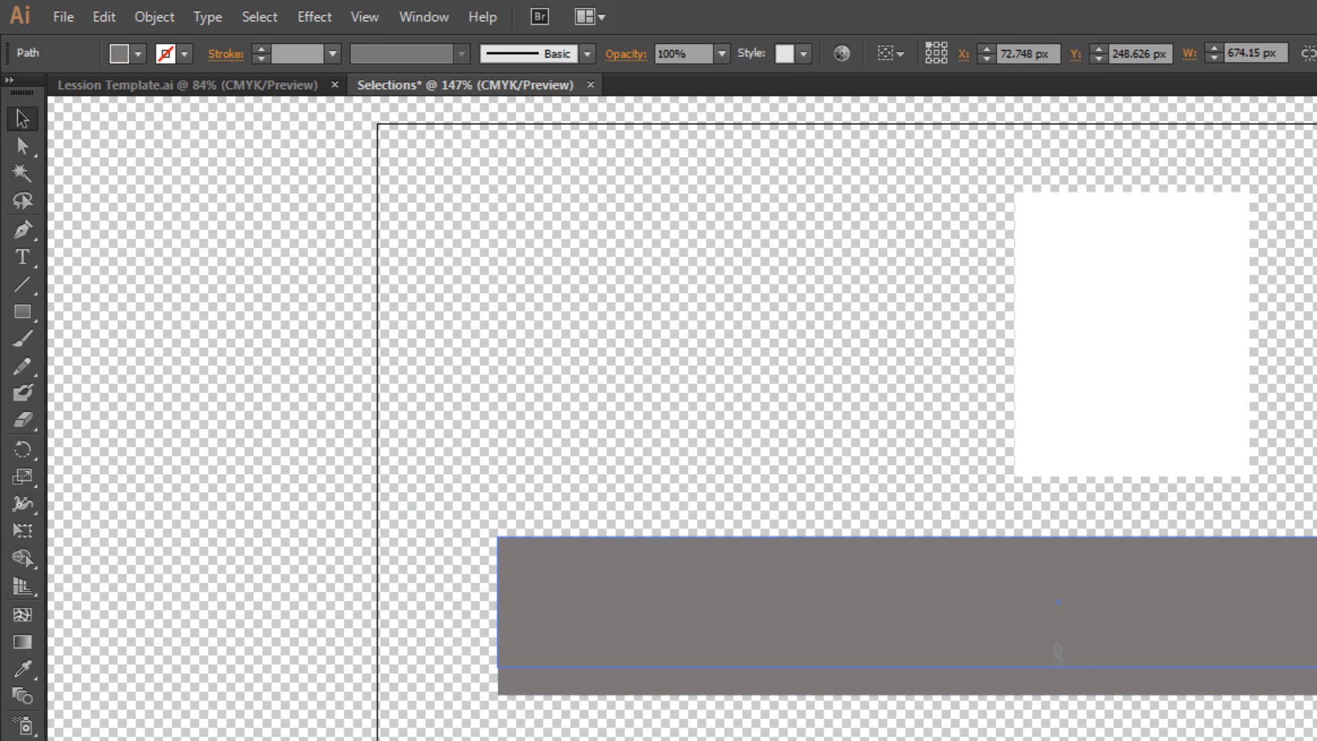
pyautogui.moveTo(1053, 594); pyautogui.dragTo(1053, 594)
pyautogui.click(753, 387)
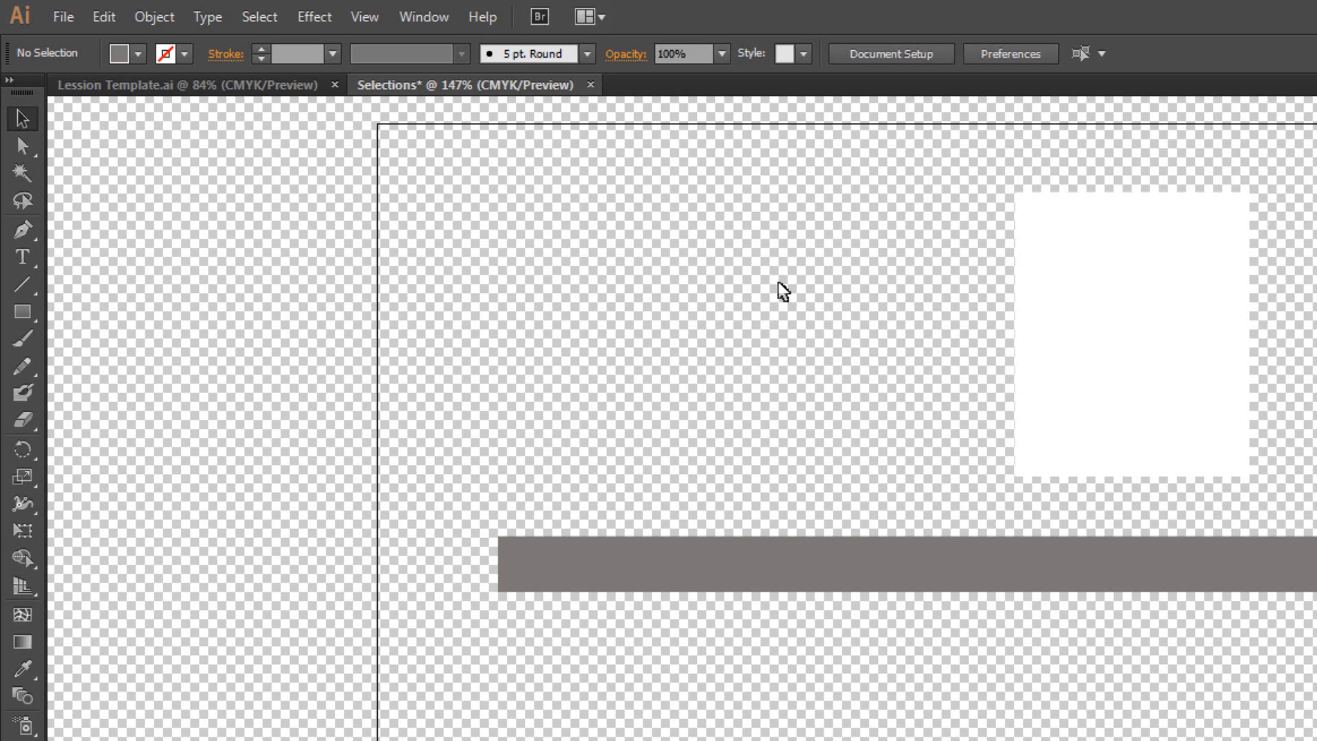
# Hide the bounding box again with the Selection tool active and move the grey bar slightly down.
pyautogui.click(23, 118)
pyautogui.click(363, 21)
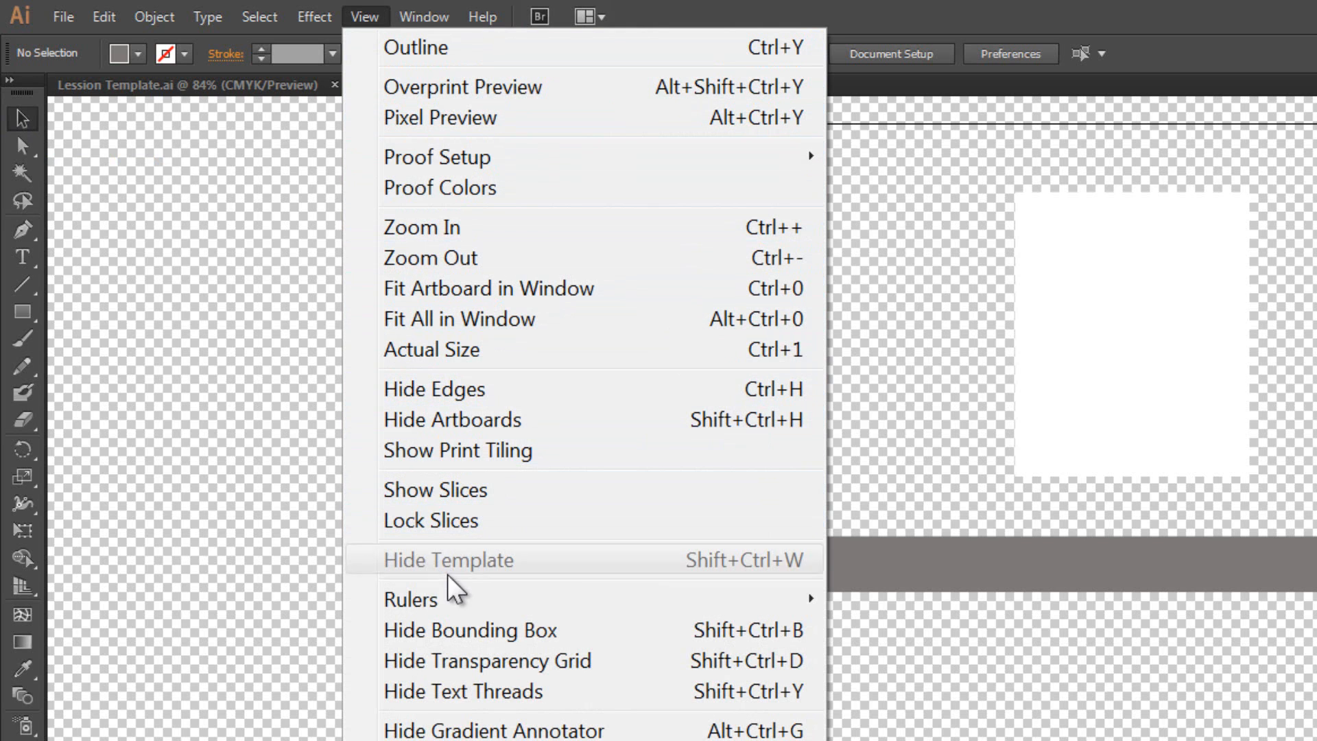
pyautogui.click(454, 629)
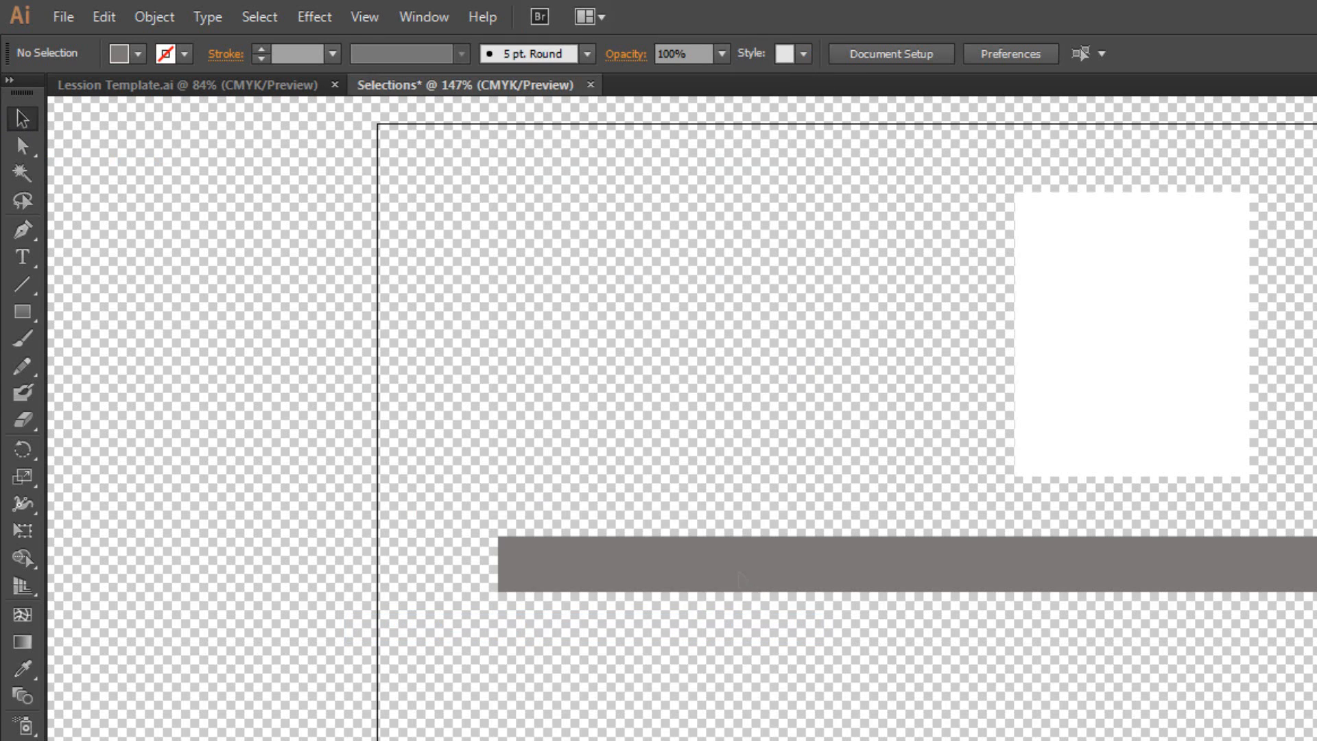
pyautogui.click(742, 580)
pyautogui.moveTo(843, 592)
pyautogui.mouseDown()
pyautogui.moveTo(838, 627)
pyautogui.moveTo(841, 604)
pyautogui.mouseUp()
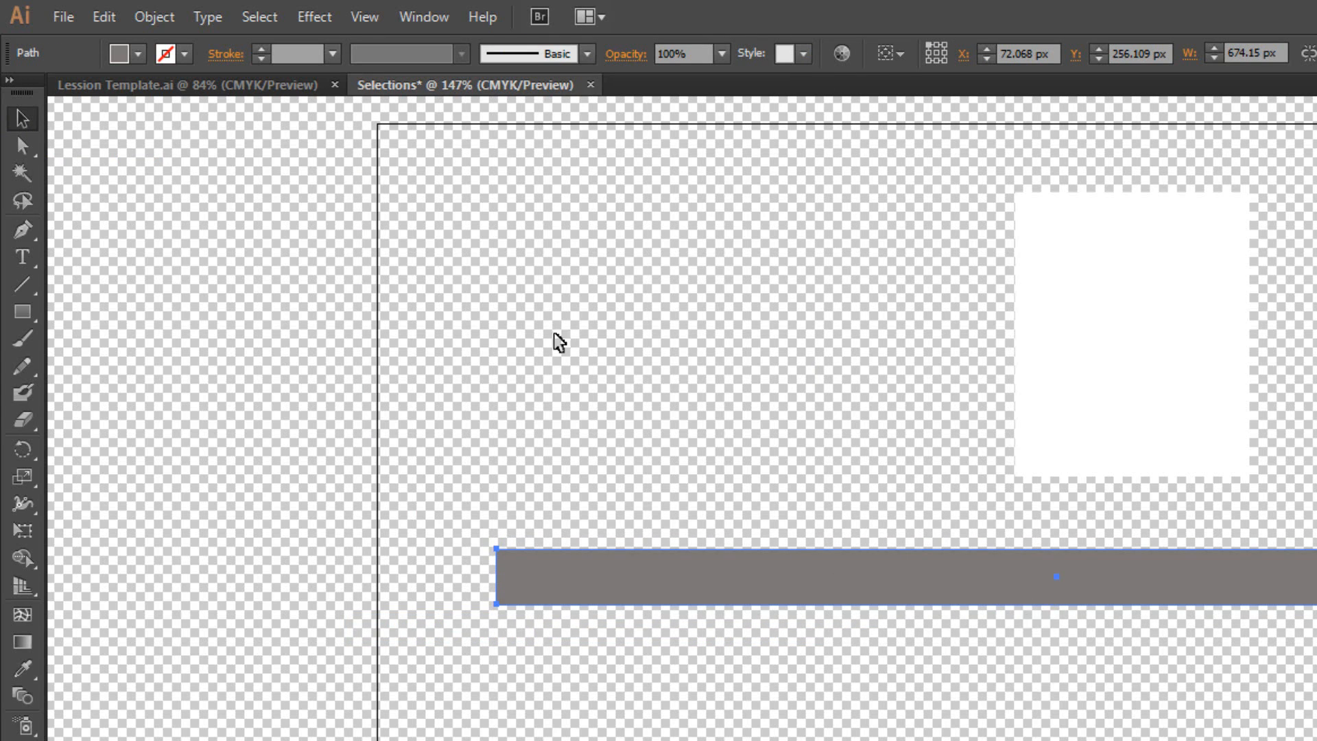
# Show the bounding box again and resize the grey bar into a small rectangle about 84 x 52 px.
pyautogui.click(375, 11)
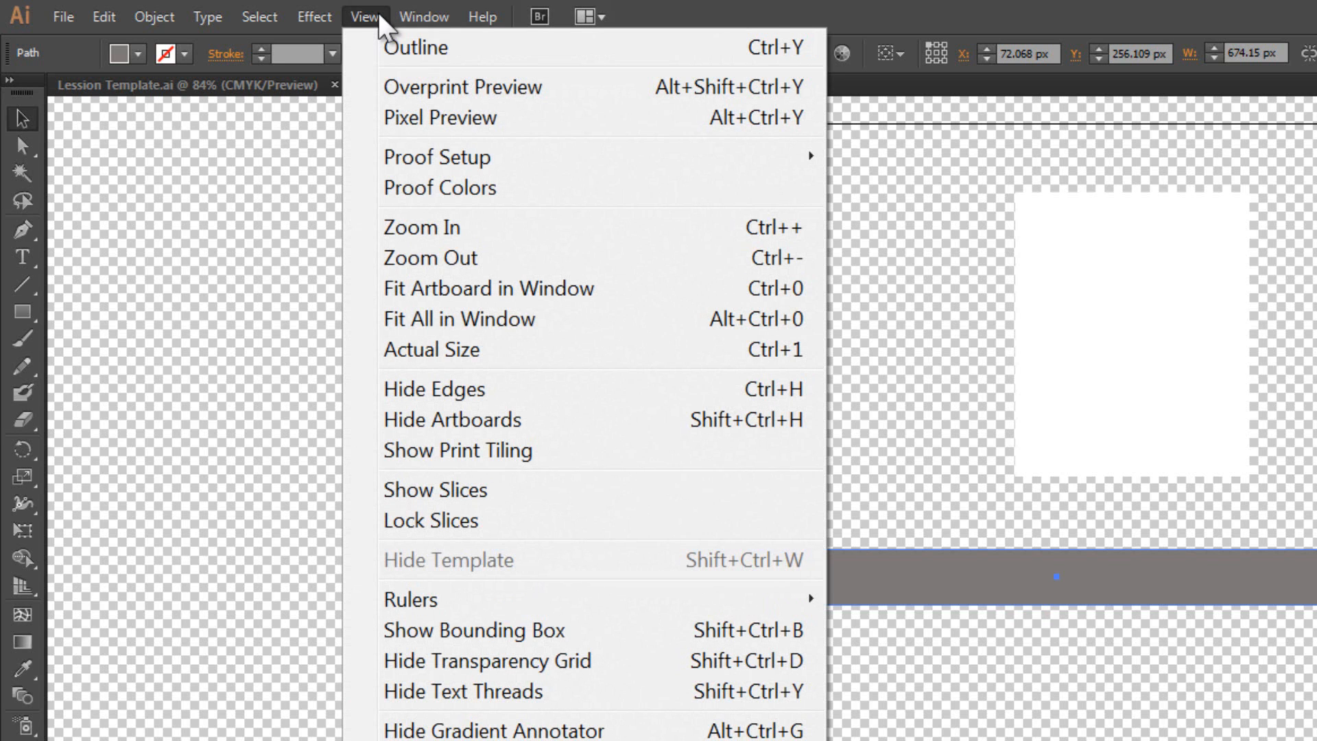
pyautogui.click(483, 628)
pyautogui.moveTo(1057, 605); pyautogui.dragTo(1057, 709)
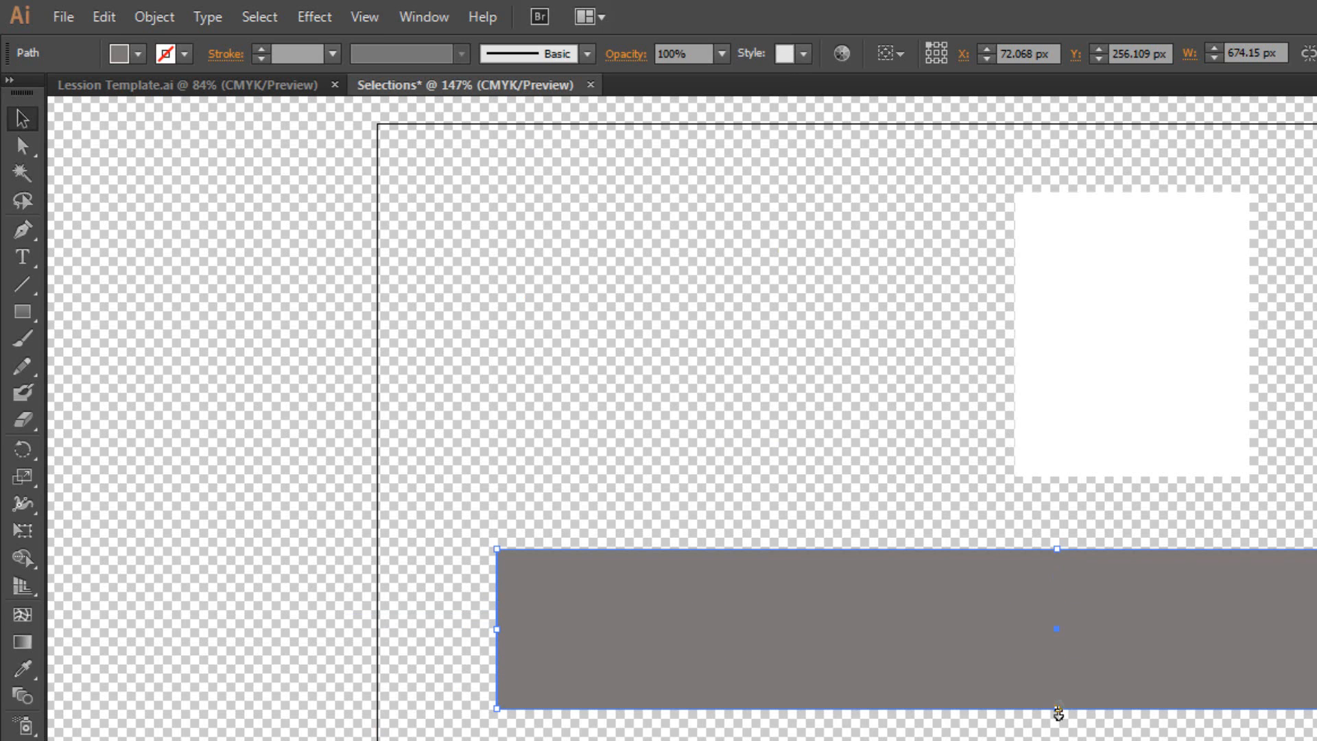
pyautogui.hotkey('ctrl', 'z')
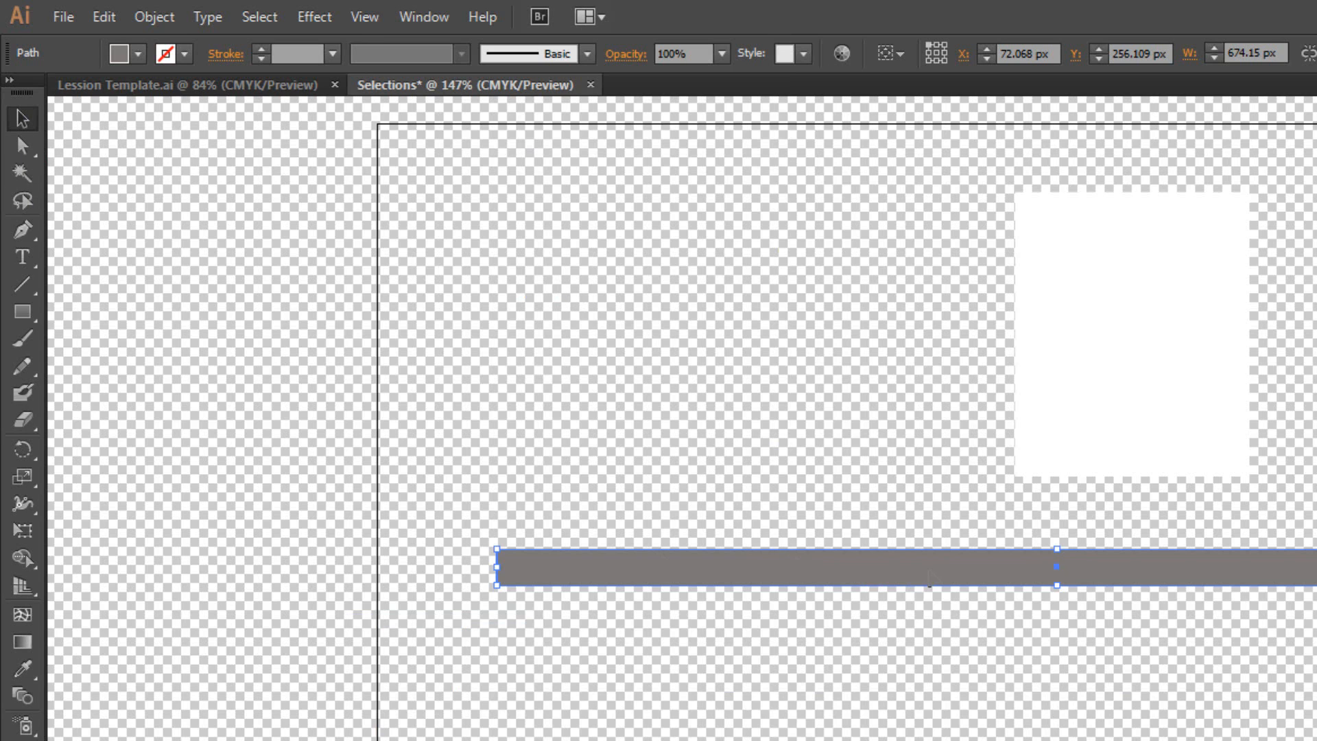
pyautogui.moveTo(1059, 546); pyautogui.dragTo(1057, 497)
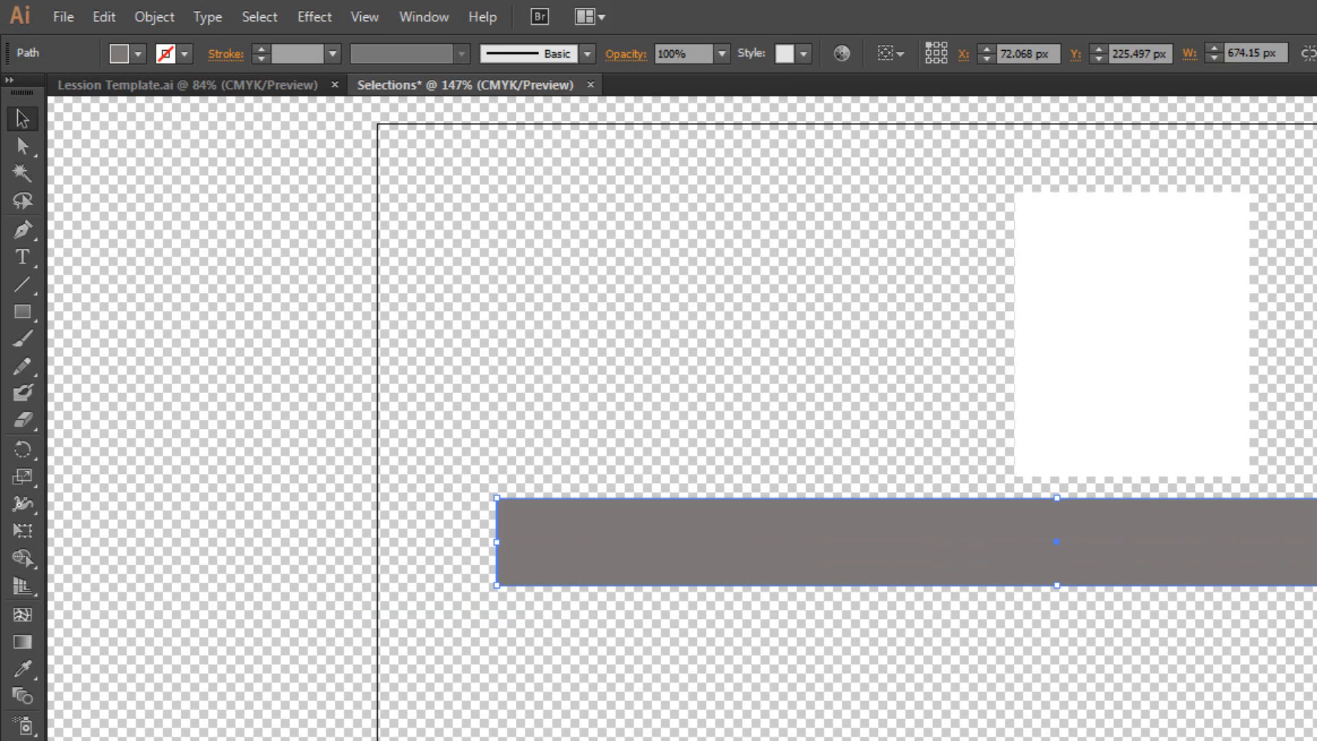
pyautogui.moveTo(1313, 541); pyautogui.dragTo(688, 267)
# Duplicate the small grey rectangle into an evenly spaced horizontal row of eight and move the white rectangle below the row.
pyautogui.moveTo(655, 316); pyautogui.dragTo(698, 395)
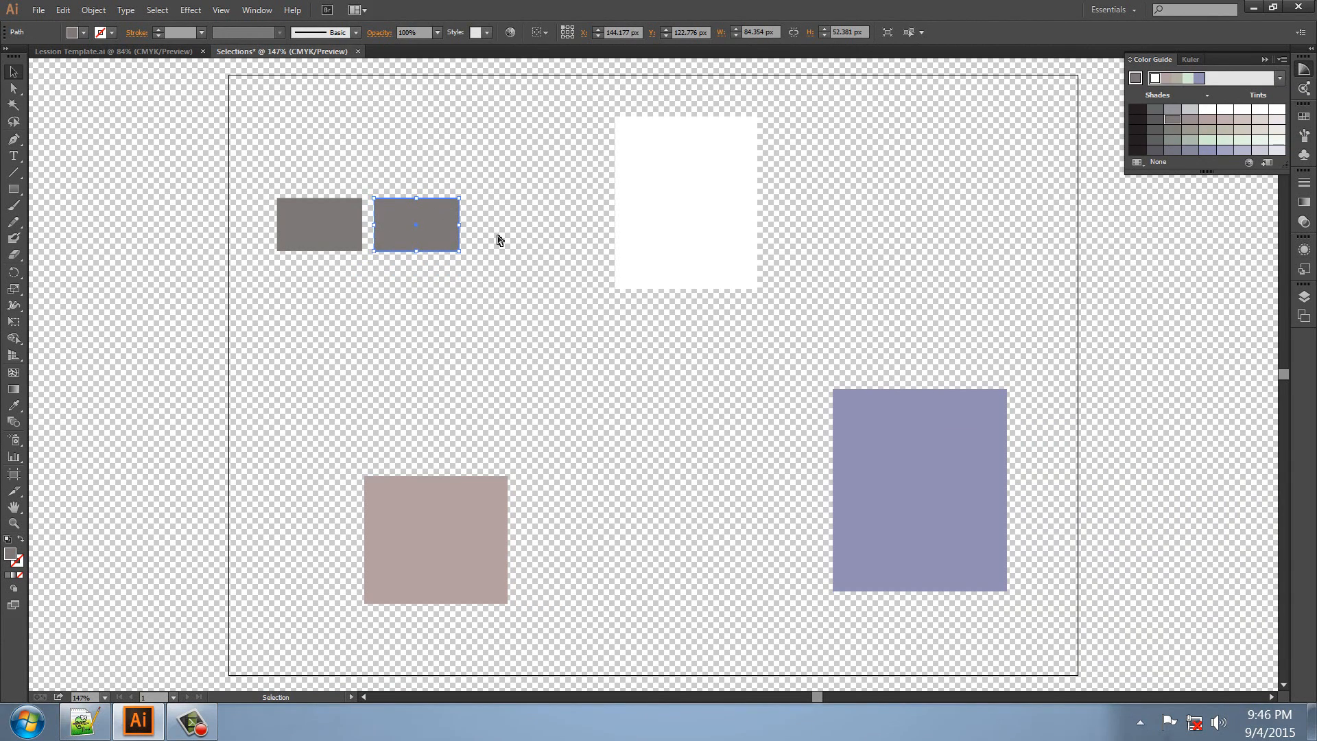
pyautogui.hotkey('ctrl', 'd')
pyautogui.hotkey('ctrl', 'd')
pyautogui.hotkey('ctrl', 'd')
pyautogui.hotkey('ctrl', 'd')
pyautogui.hotkey('ctrl', 'd')
pyautogui.hotkey('ctrl', 'd')
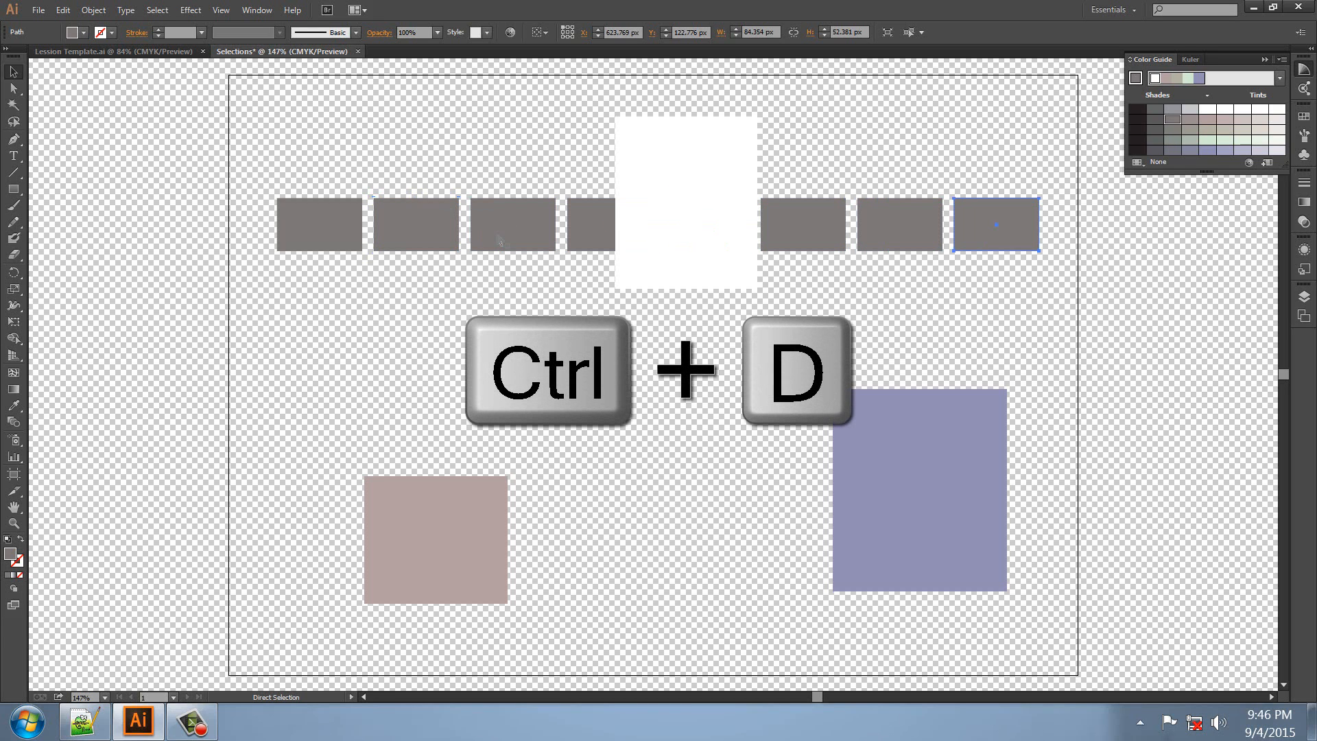
pyautogui.moveTo(705, 182); pyautogui.dragTo(699, 393)
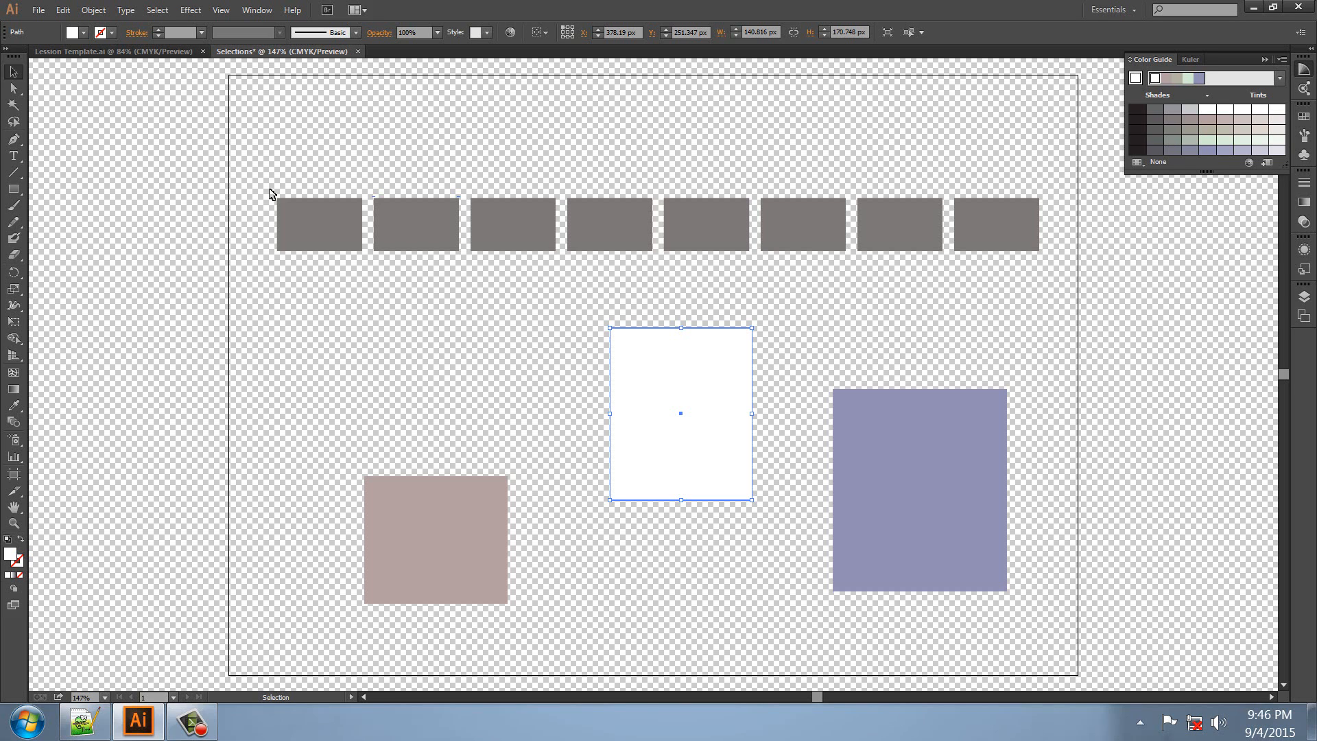
# Delete the row of eight small grey rectangles, move the lavender rectangle slightly up and the white rectangle up towards the artboard's upper left.
pyautogui.moveTo(254, 179); pyautogui.dragTo(1073, 315)
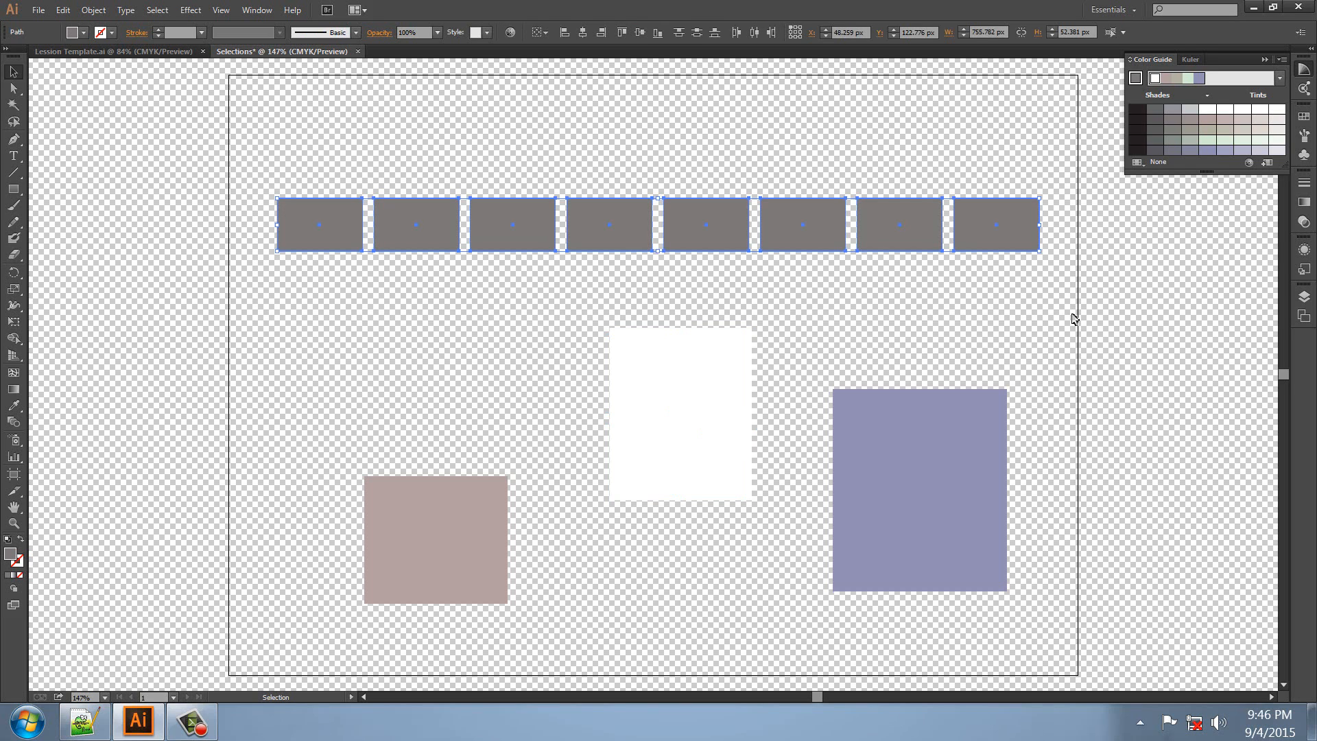
pyautogui.press('Delete')
pyautogui.moveTo(895, 474); pyautogui.dragTo(891, 446)
pyautogui.moveTo(678, 404); pyautogui.dragTo(528, 259)
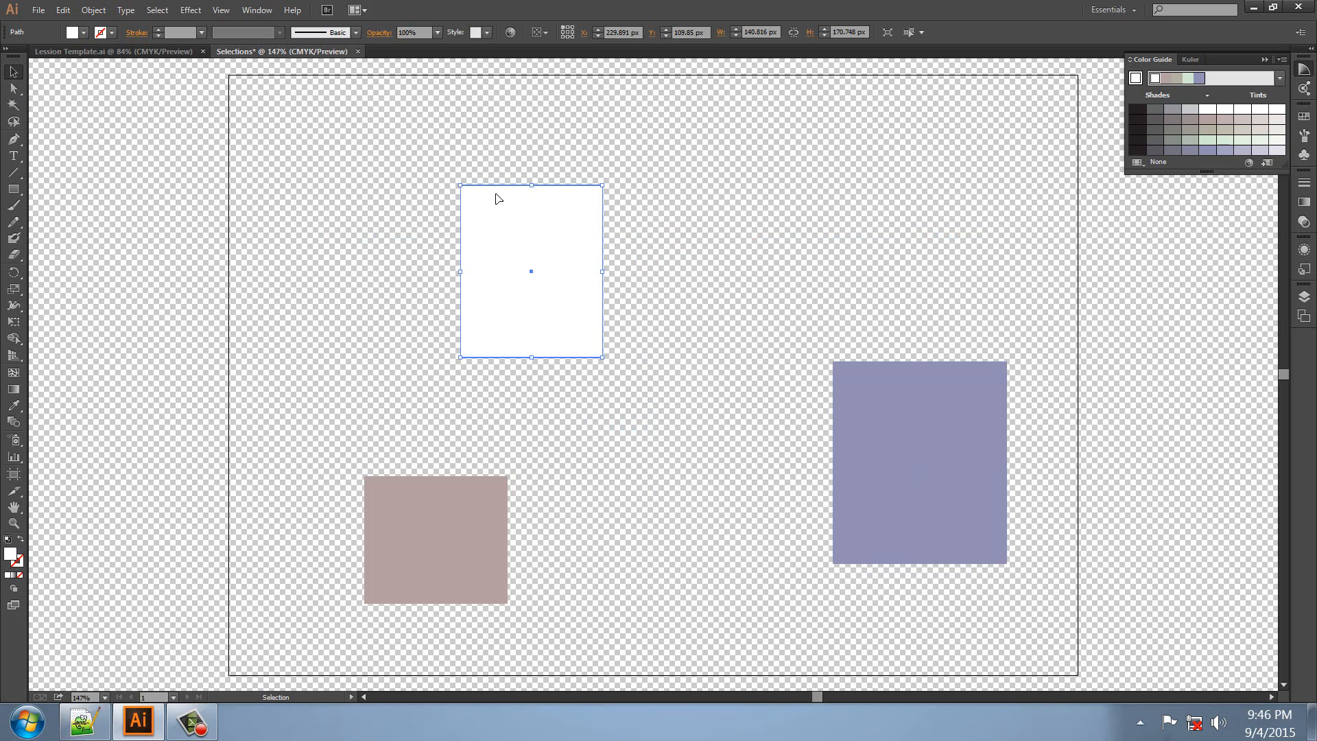
# Paste a copy of the white rectangle directly in front of the original and fill the copy with red.
pyautogui.moveTo(530, 190); pyautogui.dragTo(522, 225)
pyautogui.hotkey('ctrl', 'z')
pyautogui.click(63, 10)
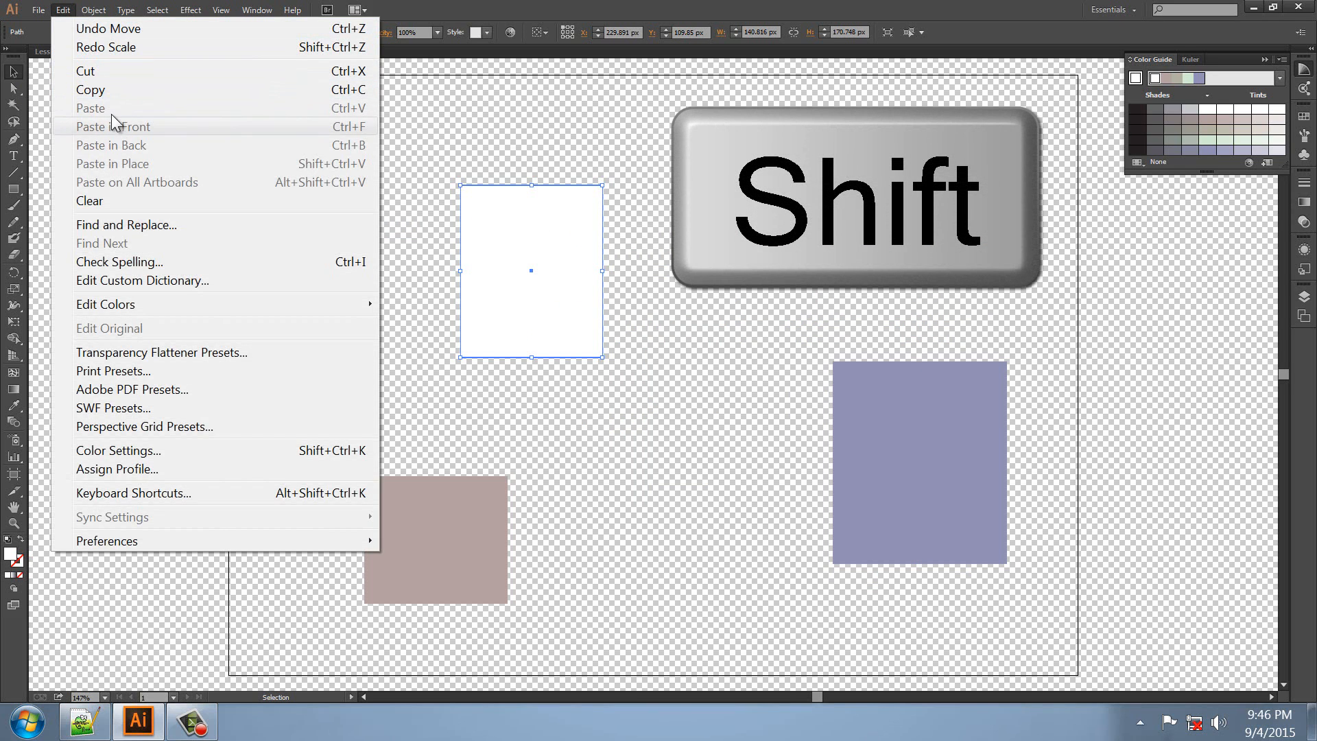
pyautogui.click(103, 90)
pyautogui.click(65, 11)
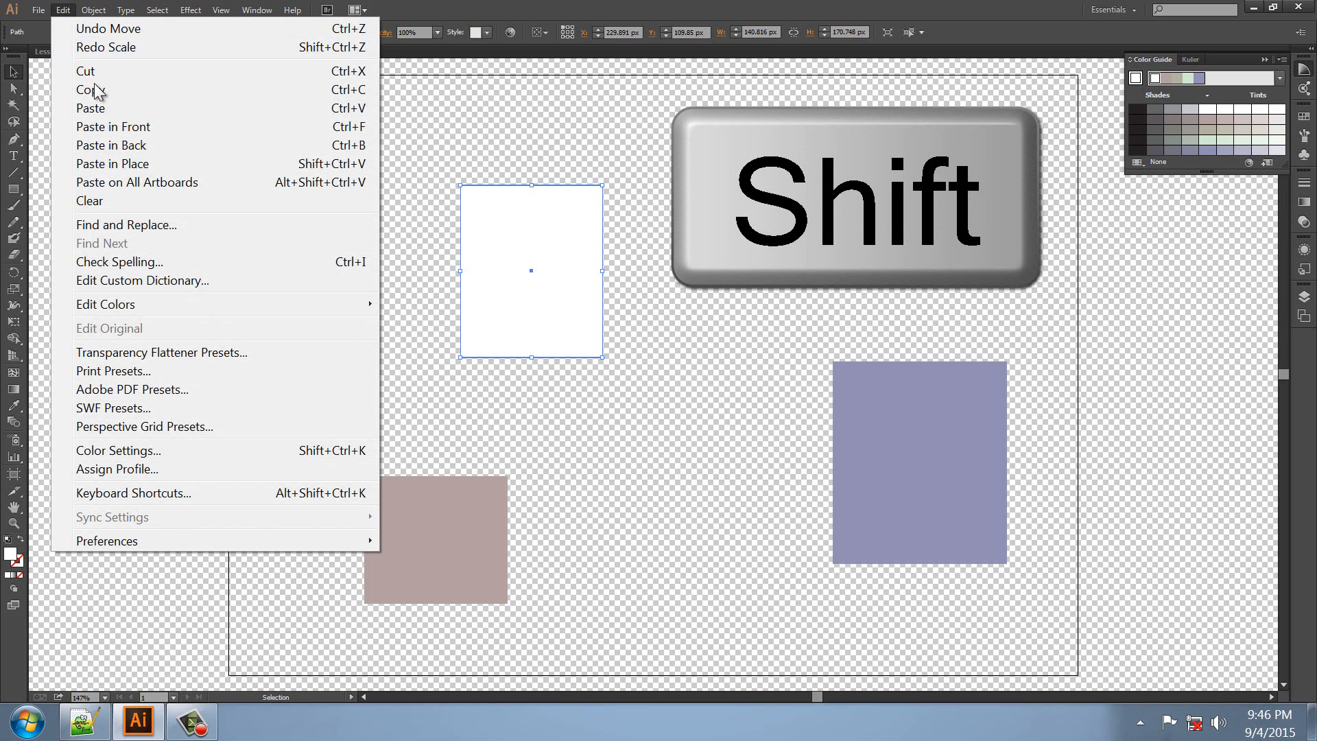
pyautogui.click(103, 124)
pyautogui.click(75, 33)
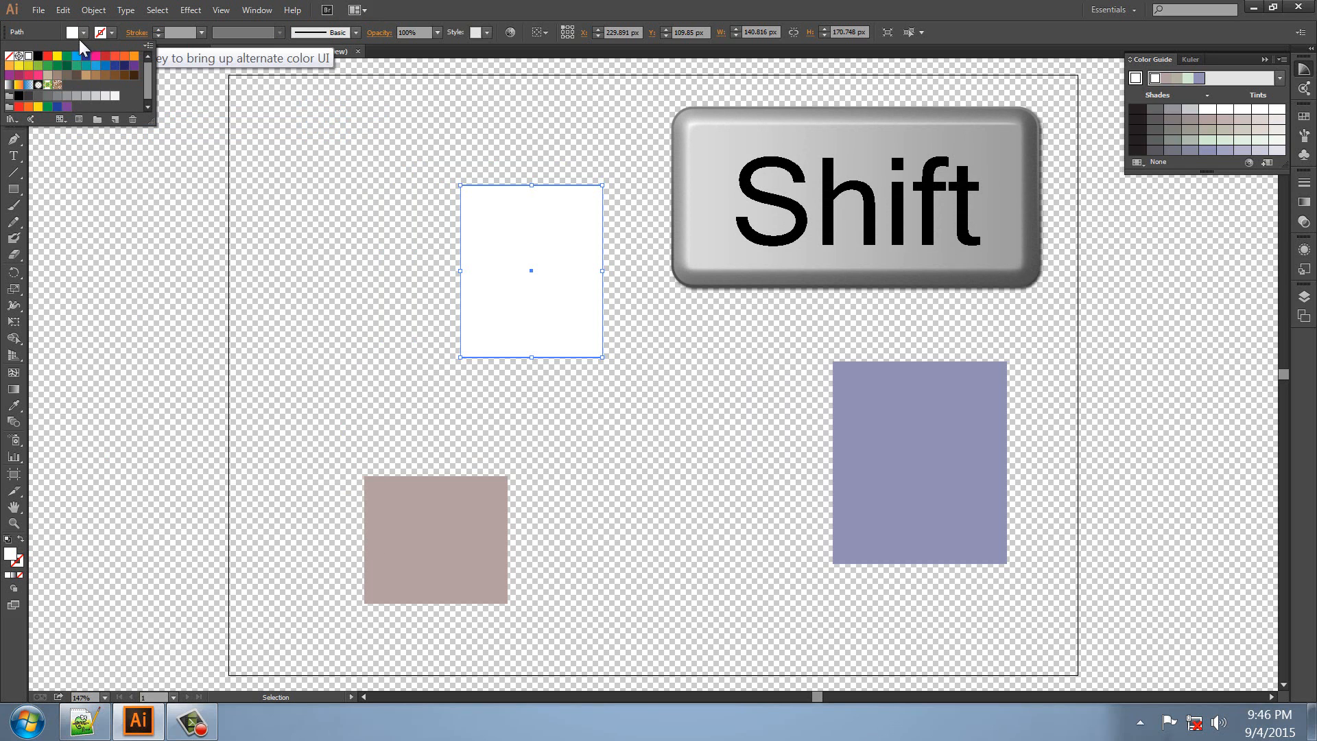
pyautogui.click(47, 55)
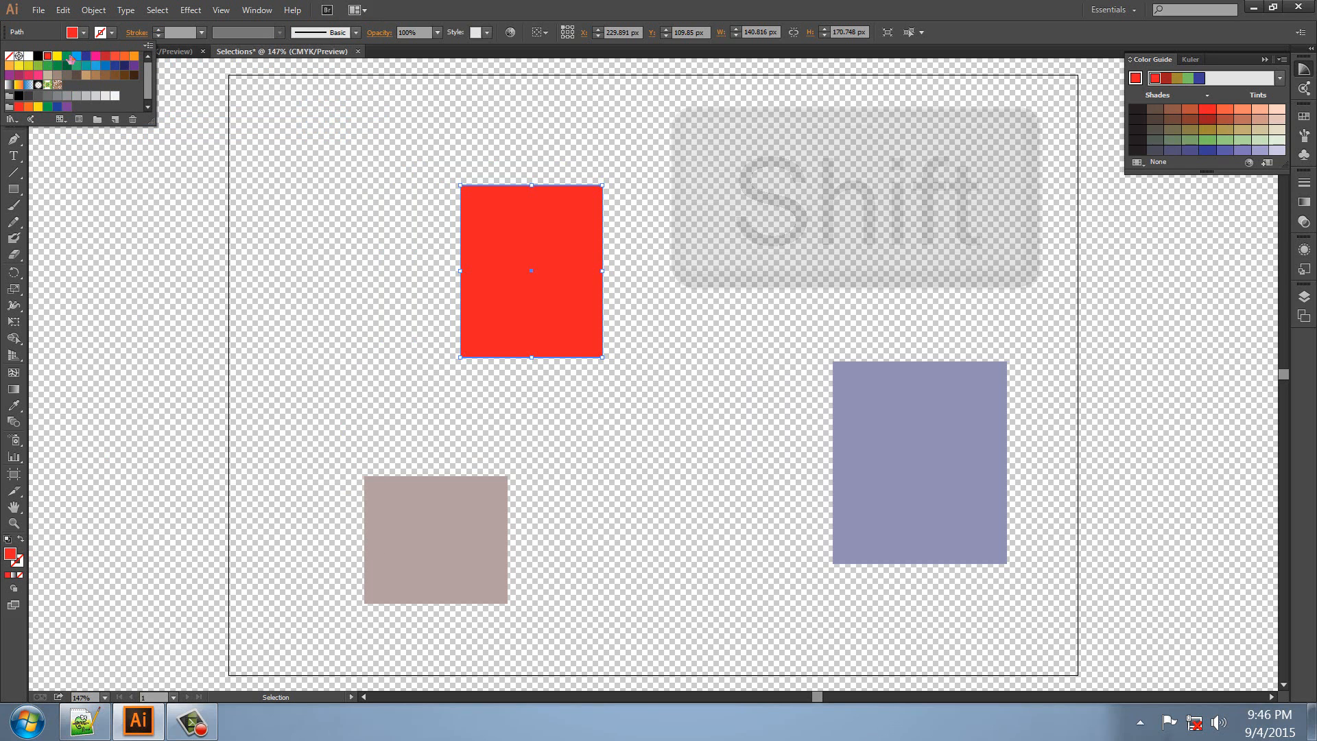
# Scale the red copy down proportionally, keeping its lower edge aligned and centred on the white rectangle's lower edge, and deselect it.
pyautogui.click(532, 186)
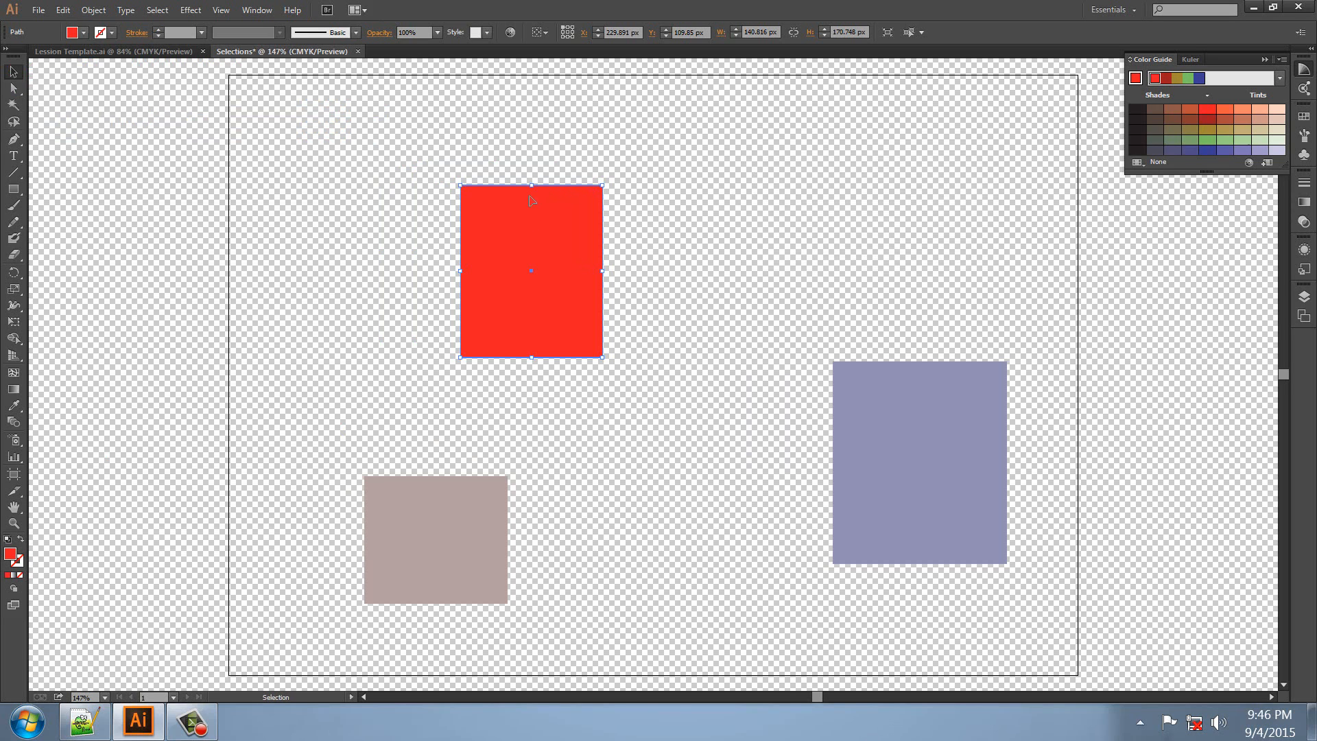
pyautogui.moveTo(533, 187); pyautogui.dragTo(551, 255)
pyautogui.click(701, 256)
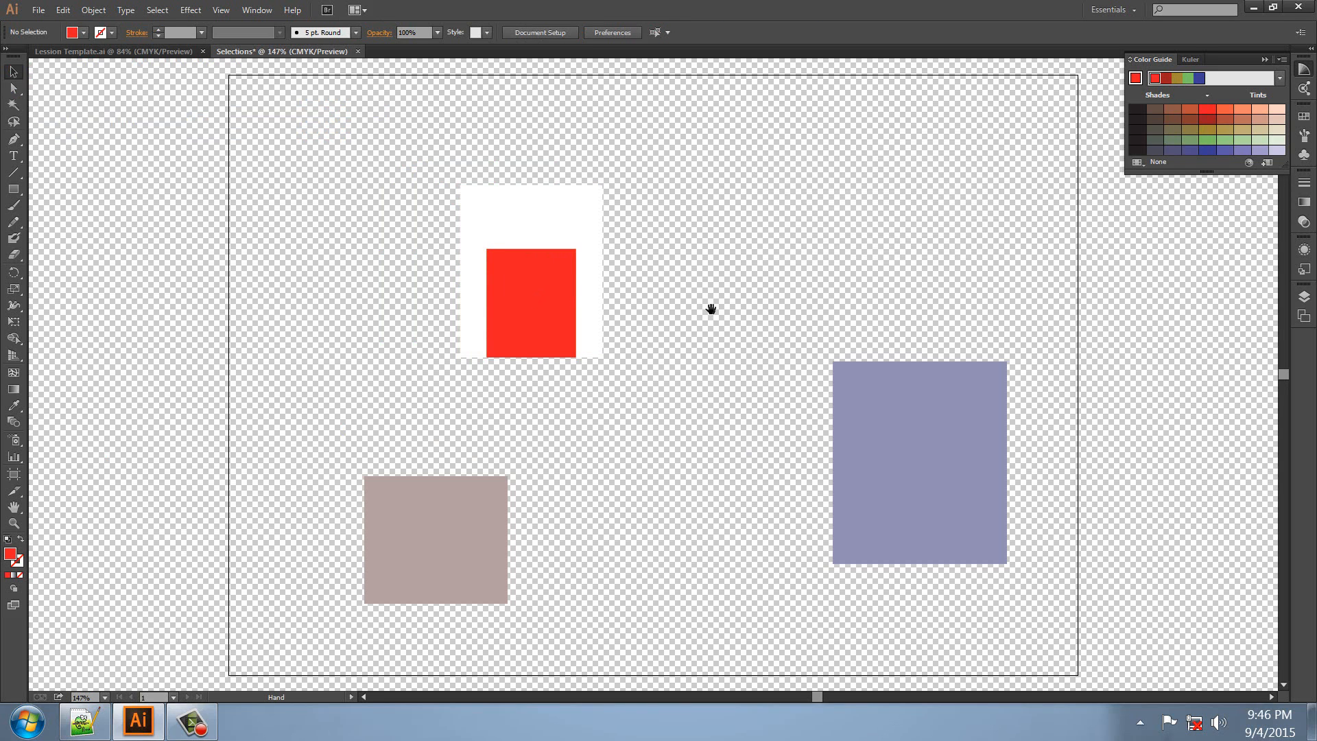
# Paste a copy of the lavender rectangle directly in front of the original and fill the copy with white.
pyautogui.moveTo(709, 306); pyautogui.dragTo(595, 294)
pyautogui.click(765, 460)
pyautogui.press('a')
pyautogui.press('v')
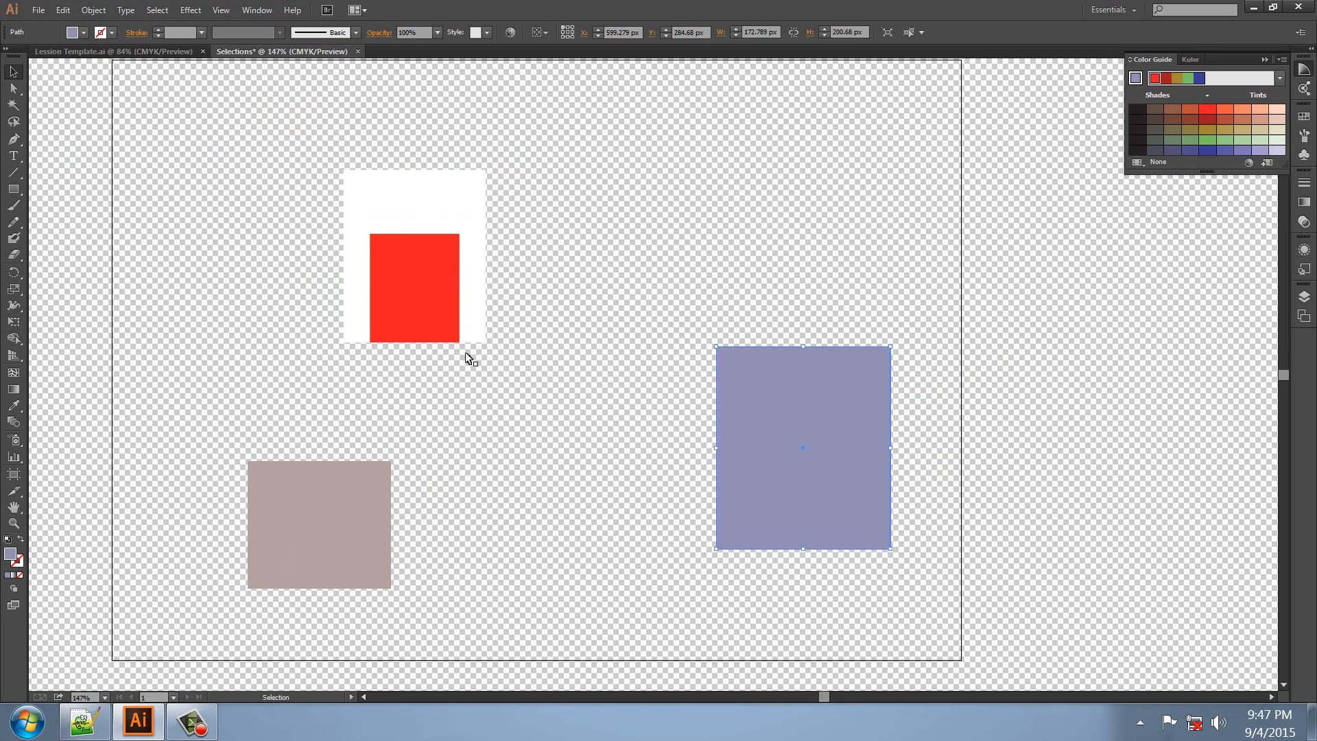
pyautogui.click(62, 10)
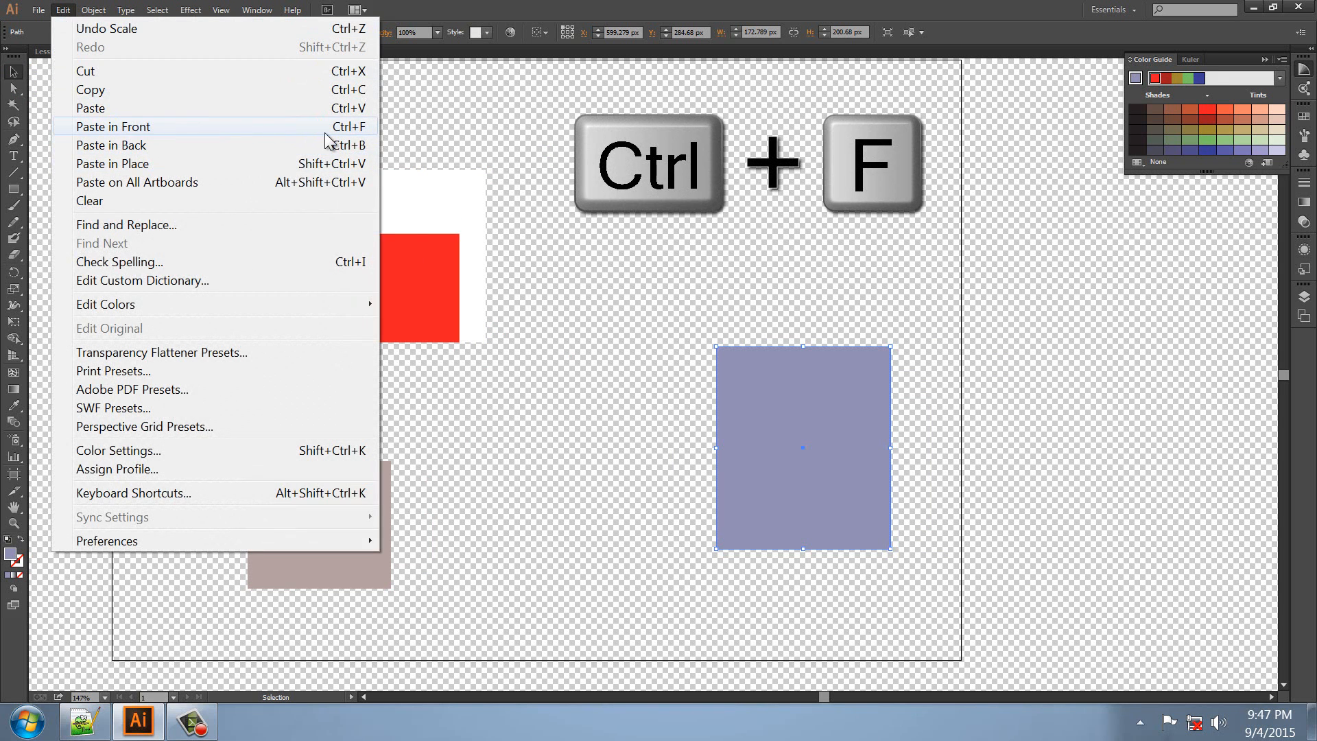
pyautogui.click(326, 133)
pyautogui.click(83, 33)
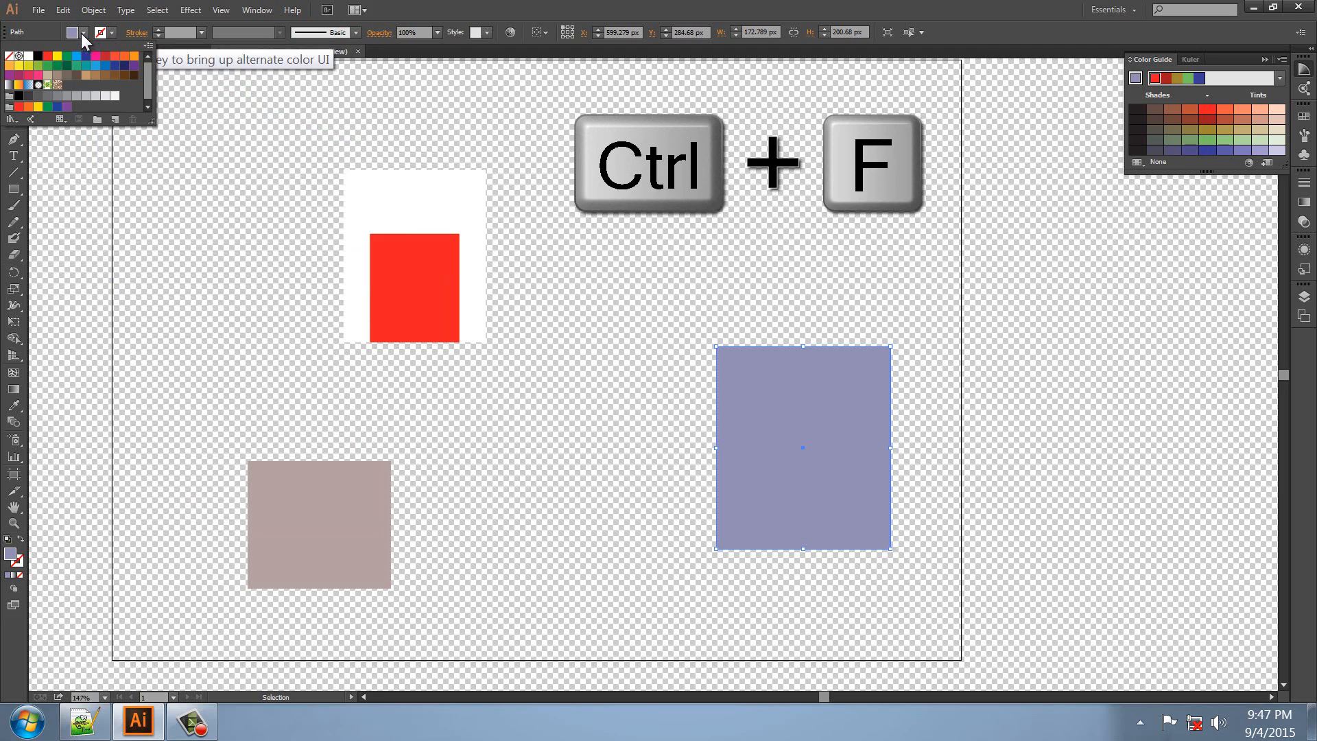
pyautogui.click(28, 56)
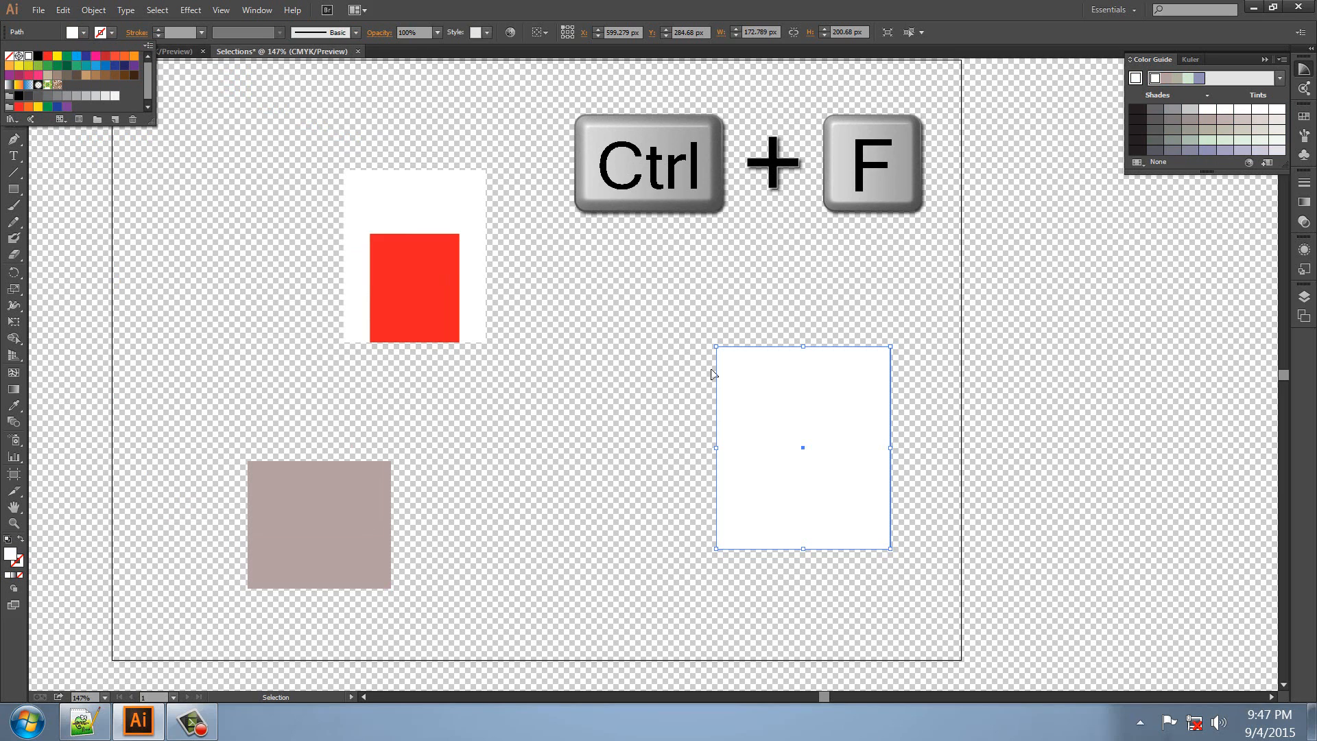
# Scale the white copy down proportionally to about 65 x 75 px, keeping it against the lavender rectangle's left edge.
pyautogui.click(891, 449)
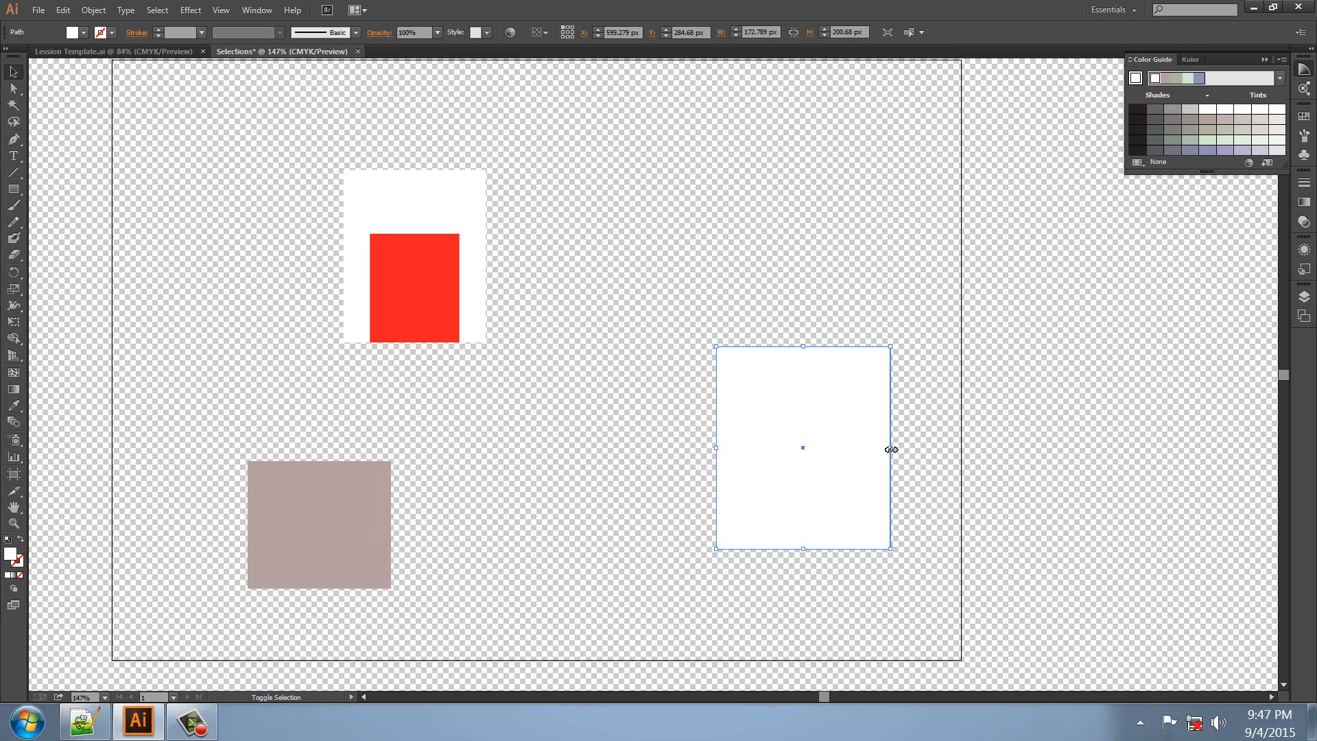
pyautogui.moveTo(890, 451); pyautogui.dragTo(798, 451)
pyautogui.moveTo(788, 451); pyautogui.dragTo(780, 450)
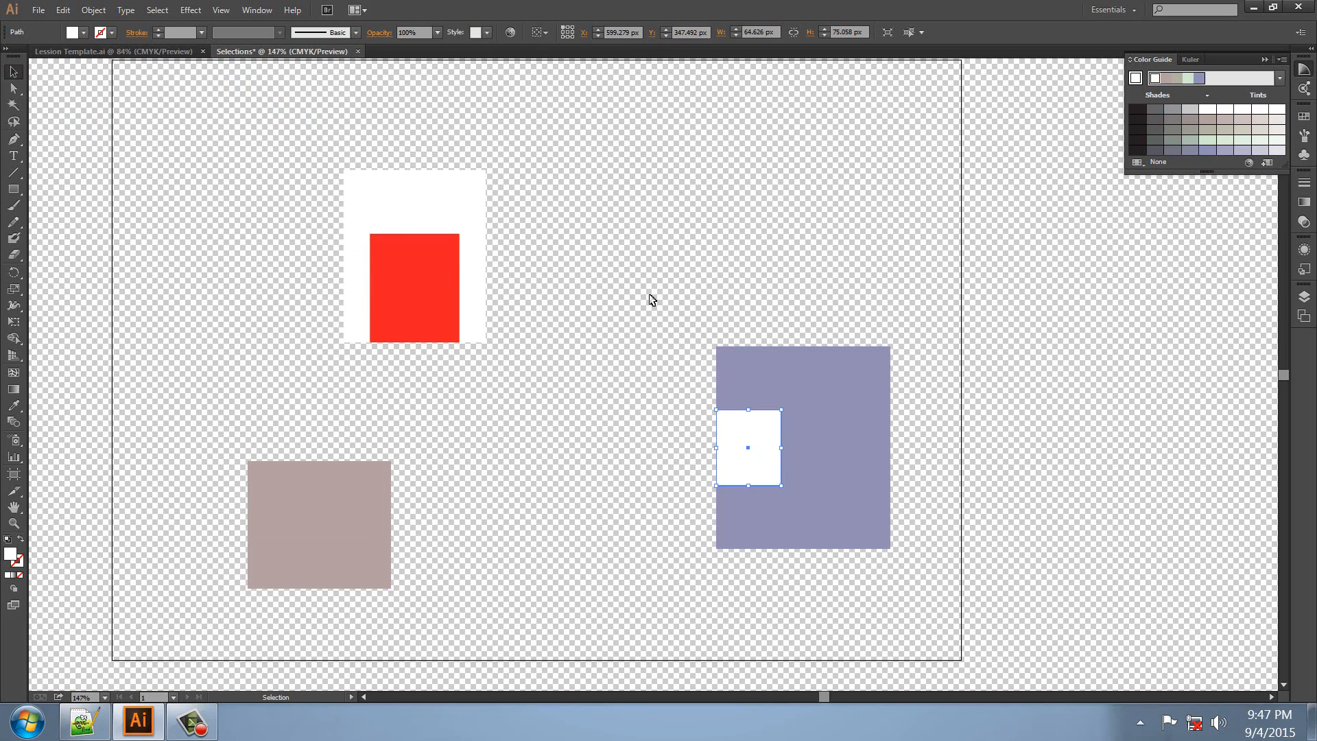
# Narrow the mauve rectangle to about 30 px wide, stretch it vertically from its centre, and deselect it.
pyautogui.click(319, 532)
pyautogui.moveTo(391, 526); pyautogui.dragTo(278, 532)
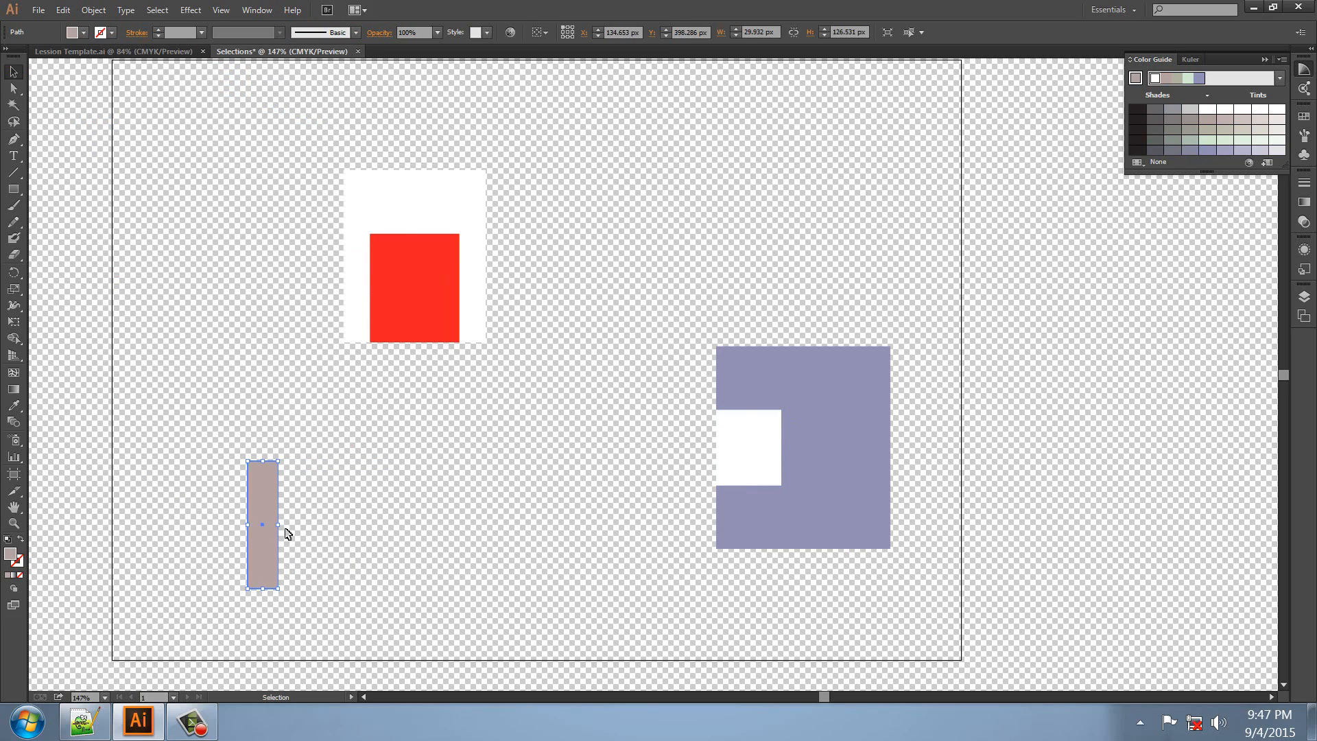
pyautogui.moveTo(263, 589); pyautogui.dragTo(270, 630)
pyautogui.click(309, 432)
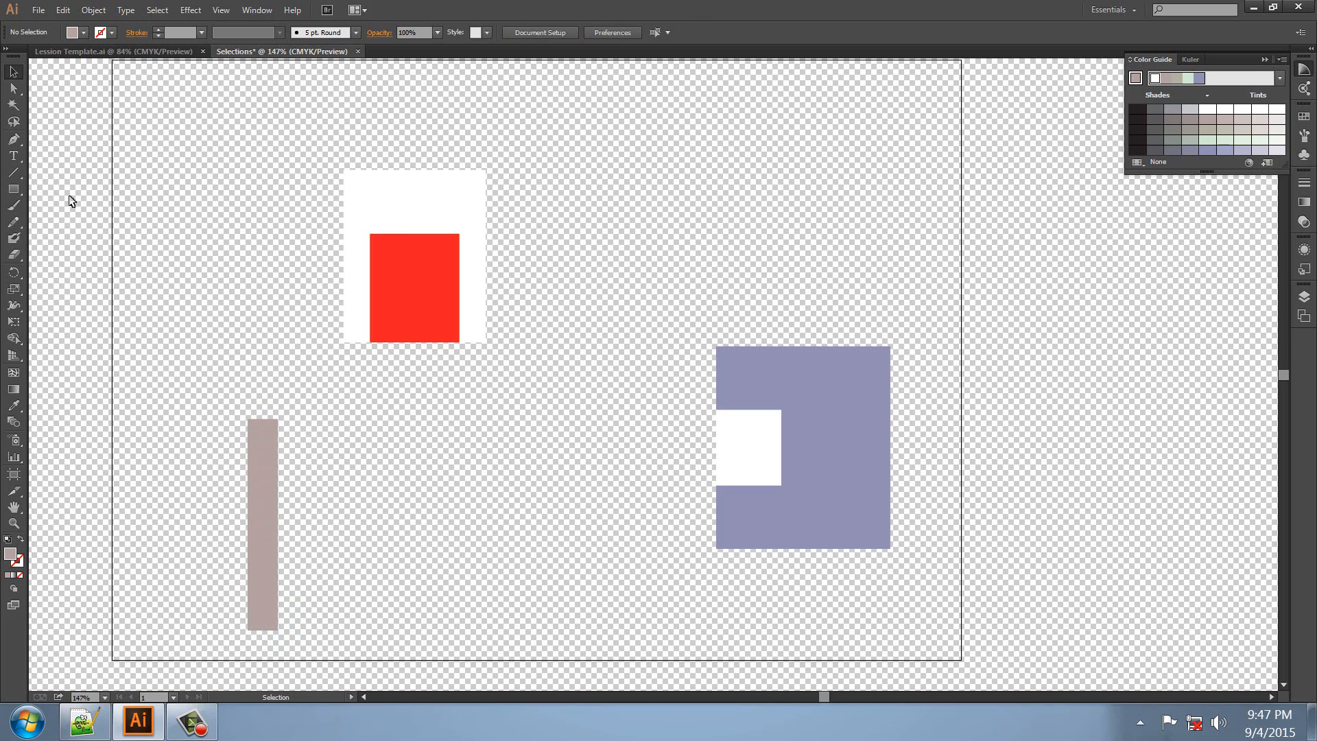
# Duplicate the lavender rectangle up beside the white and red shapes and scale the copy proportionally from its centre to about 63 x 73 px.
pyautogui.click(820, 399)
pyautogui.moveTo(820, 399); pyautogui.dragTo(647, 181)
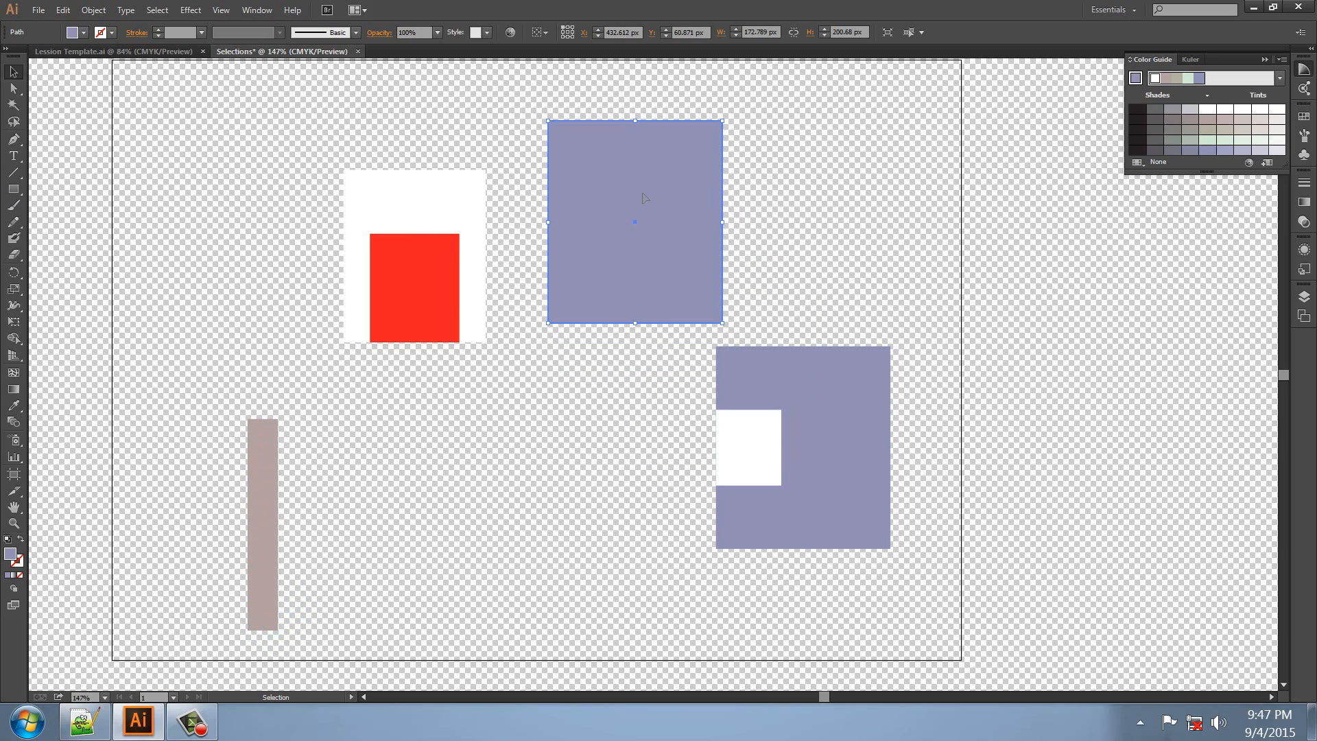
pyautogui.moveTo(726, 121); pyautogui.dragTo(756, 135)
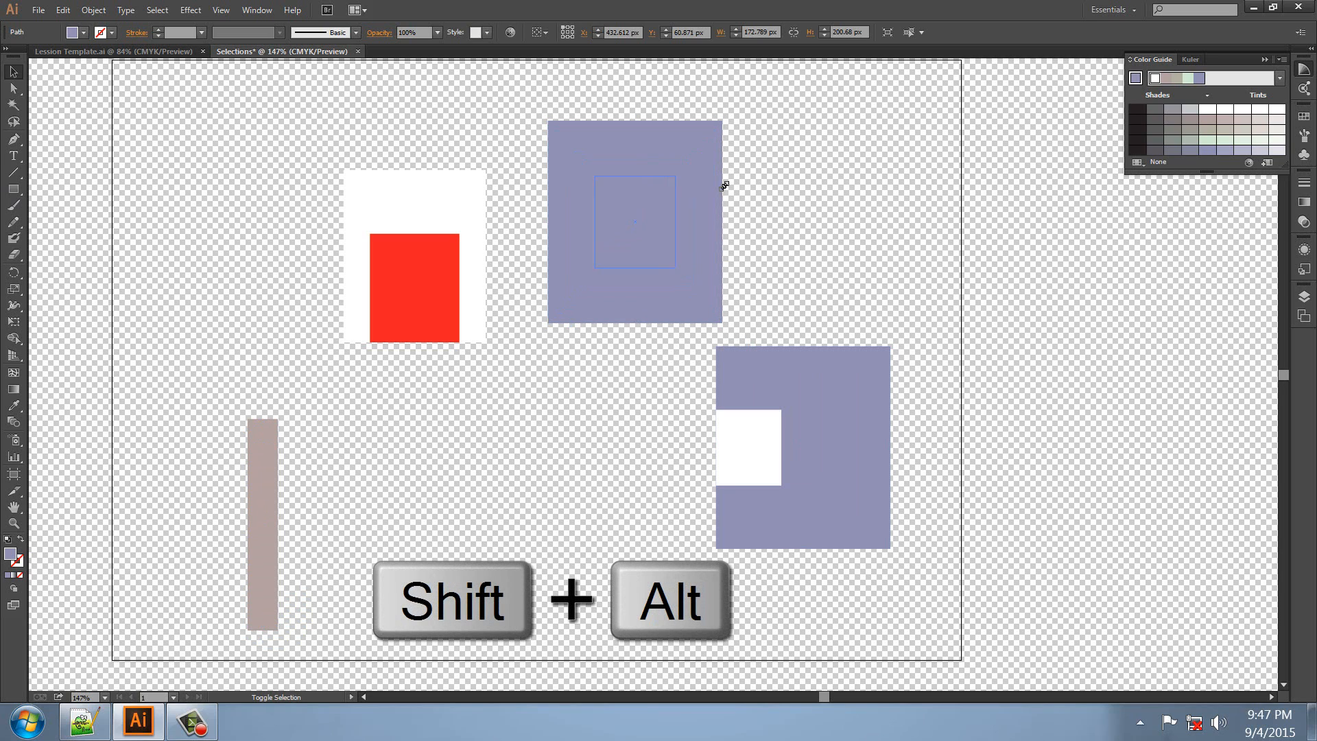
pyautogui.moveTo(725, 185); pyautogui.dragTo(696, 232)
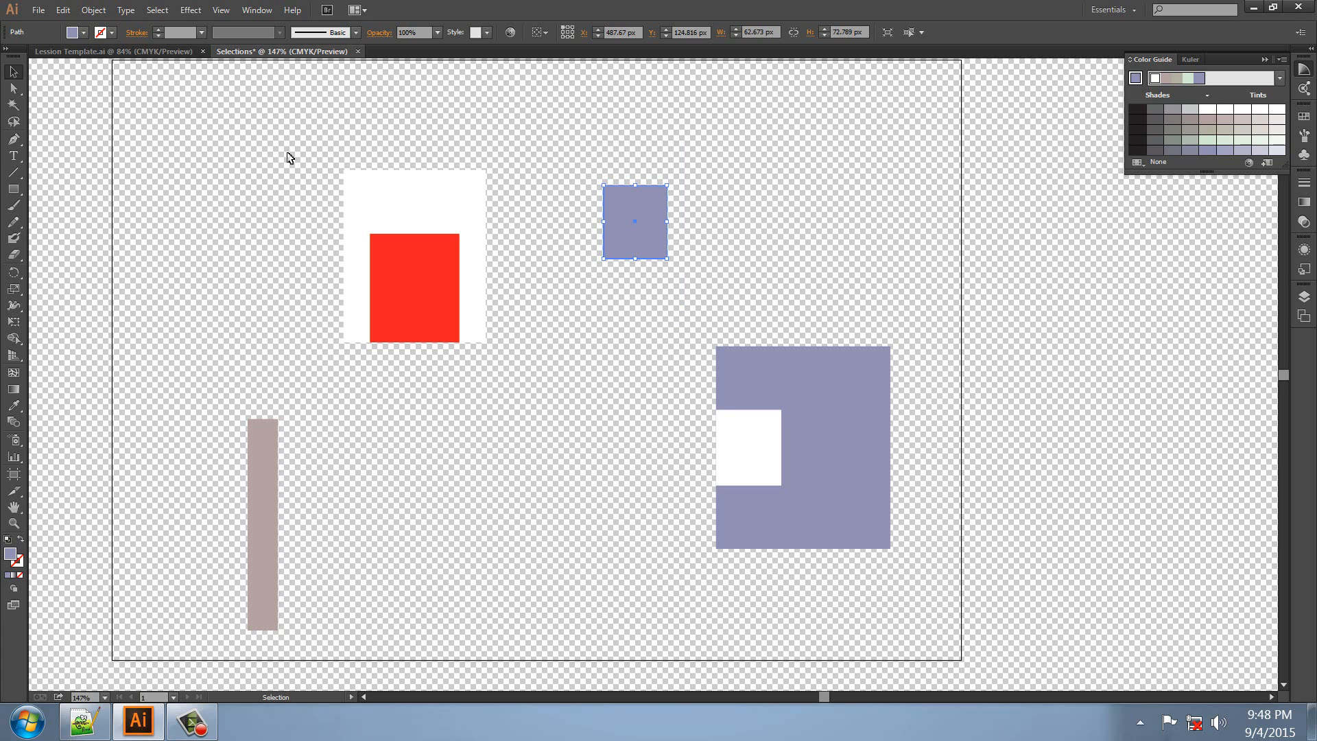
# Delete all shapes on the artboard, draw a new lavender rectangle about 89 x 92 px near its upper-left corner, and deselect it.
pyautogui.moveTo(223, 131); pyautogui.dragTo(900, 599)
pyautogui.press('Delete')
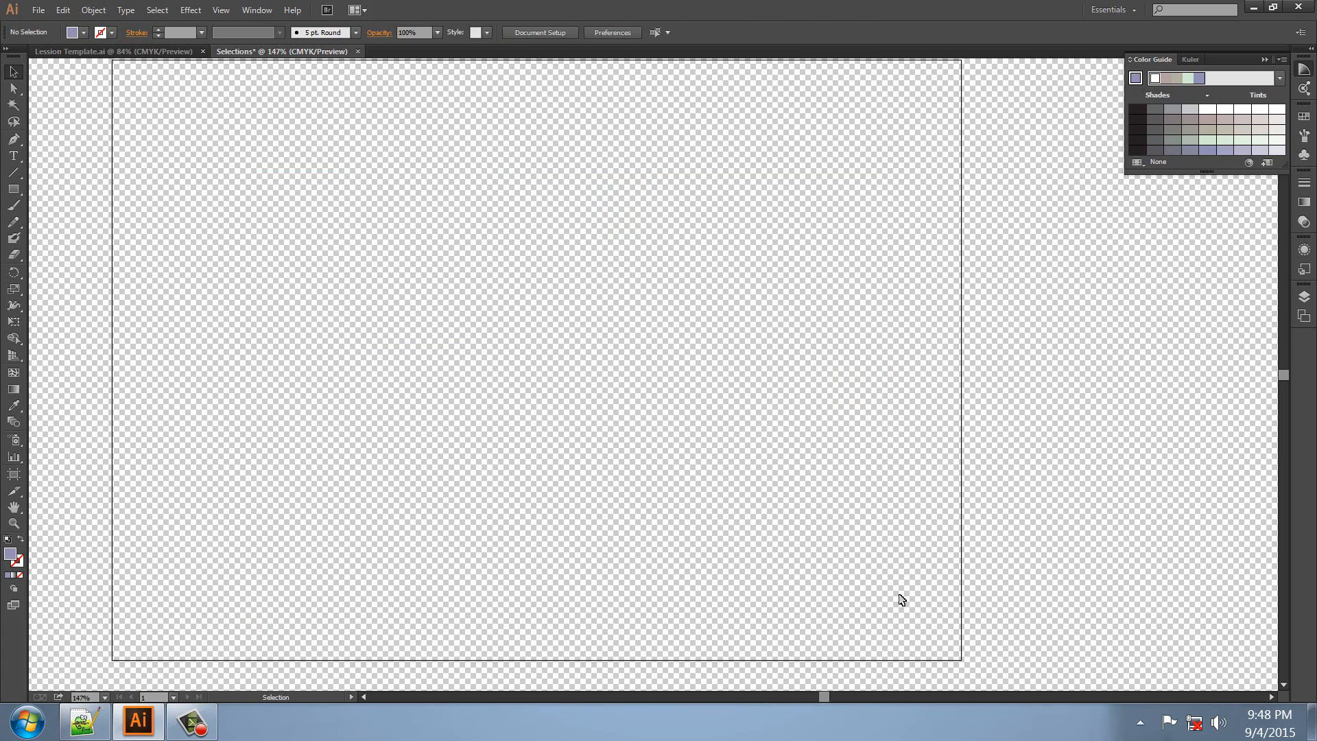
pyautogui.click(13, 189)
pyautogui.moveTo(188, 164); pyautogui.dragTo(277, 257)
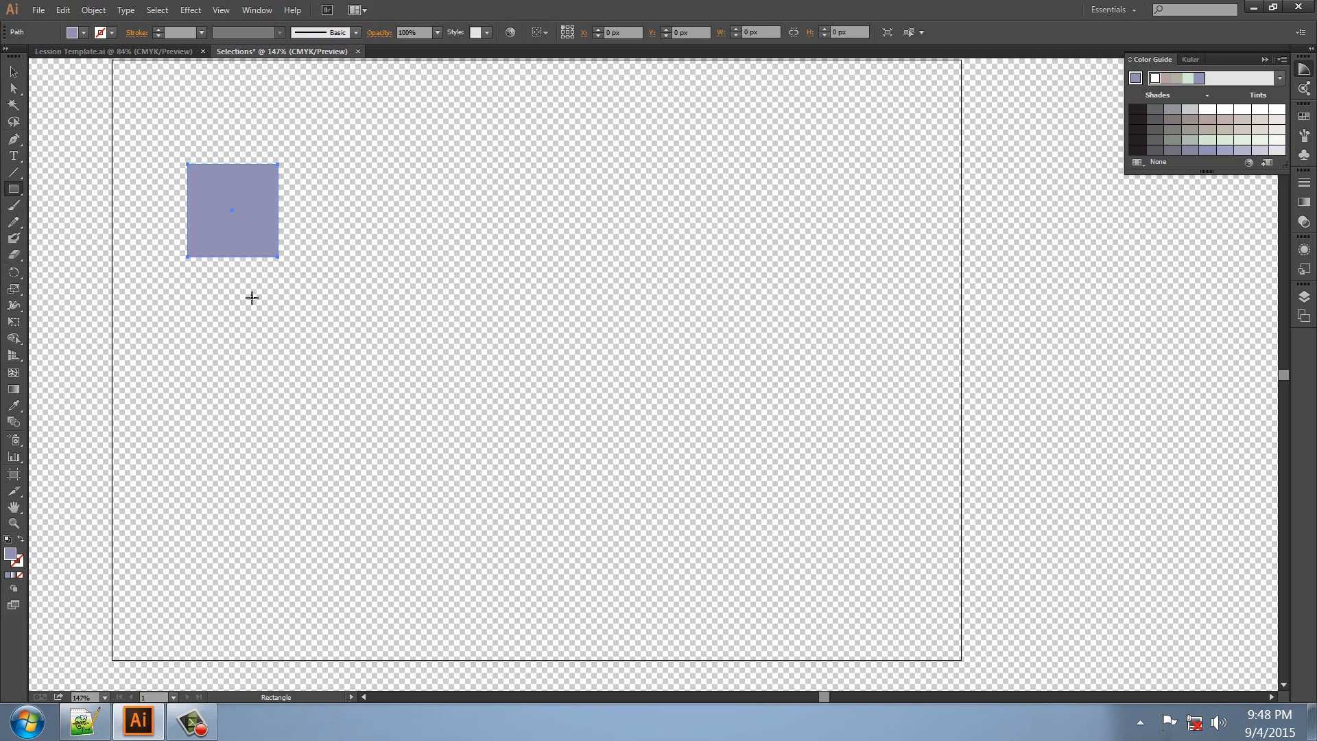
pyautogui.click(13, 71)
pyautogui.click(222, 159)
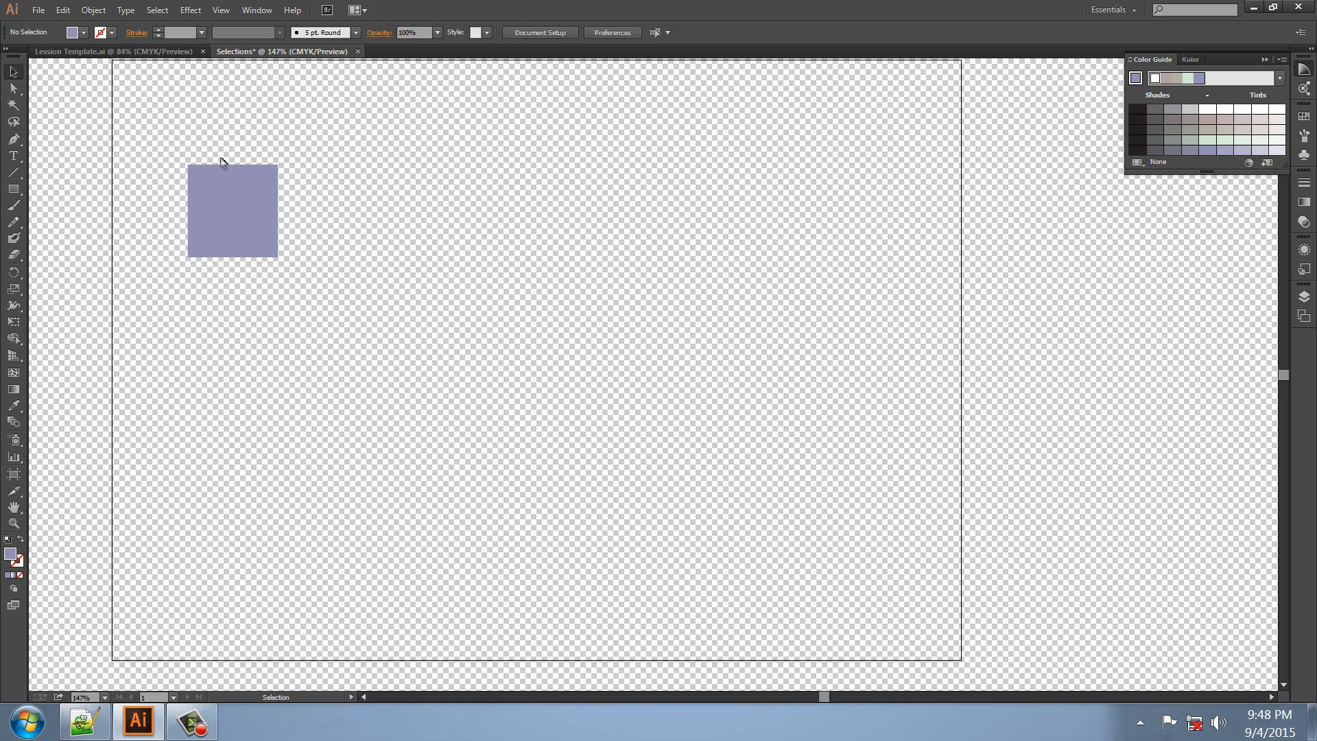
# Duplicate the lavender rectangle horizontally with a small gap and repeat the copy to form an evenly spaced row of seven.
pyautogui.click(227, 226)
pyautogui.moveTo(219, 236); pyautogui.dragTo(319, 244)
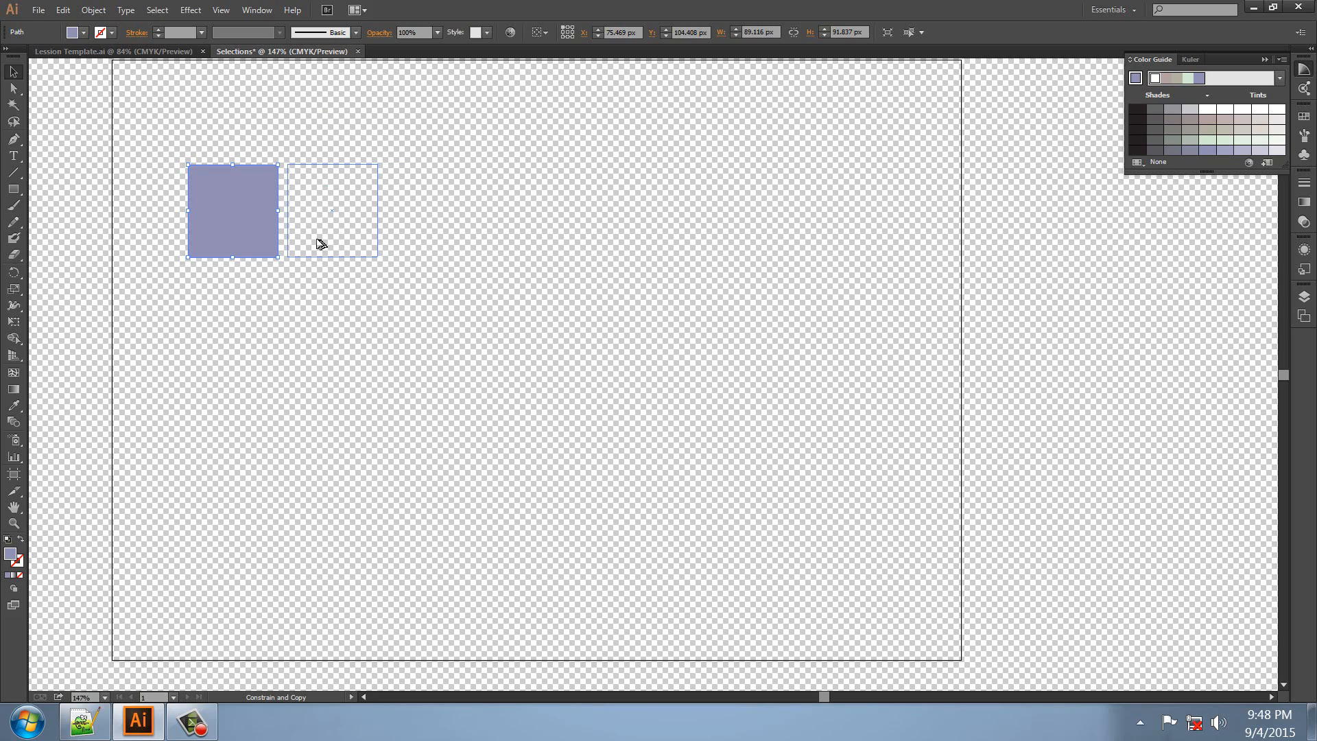
pyautogui.moveTo(319, 243); pyautogui.dragTo(320, 243)
pyautogui.hotkey('ctrl', 'd')
pyautogui.hotkey('ctrl', 'd')
pyautogui.hotkey('ctrl', 'd')
pyautogui.hotkey('ctrl', 'd')
pyautogui.hotkey('ctrl', 'd')
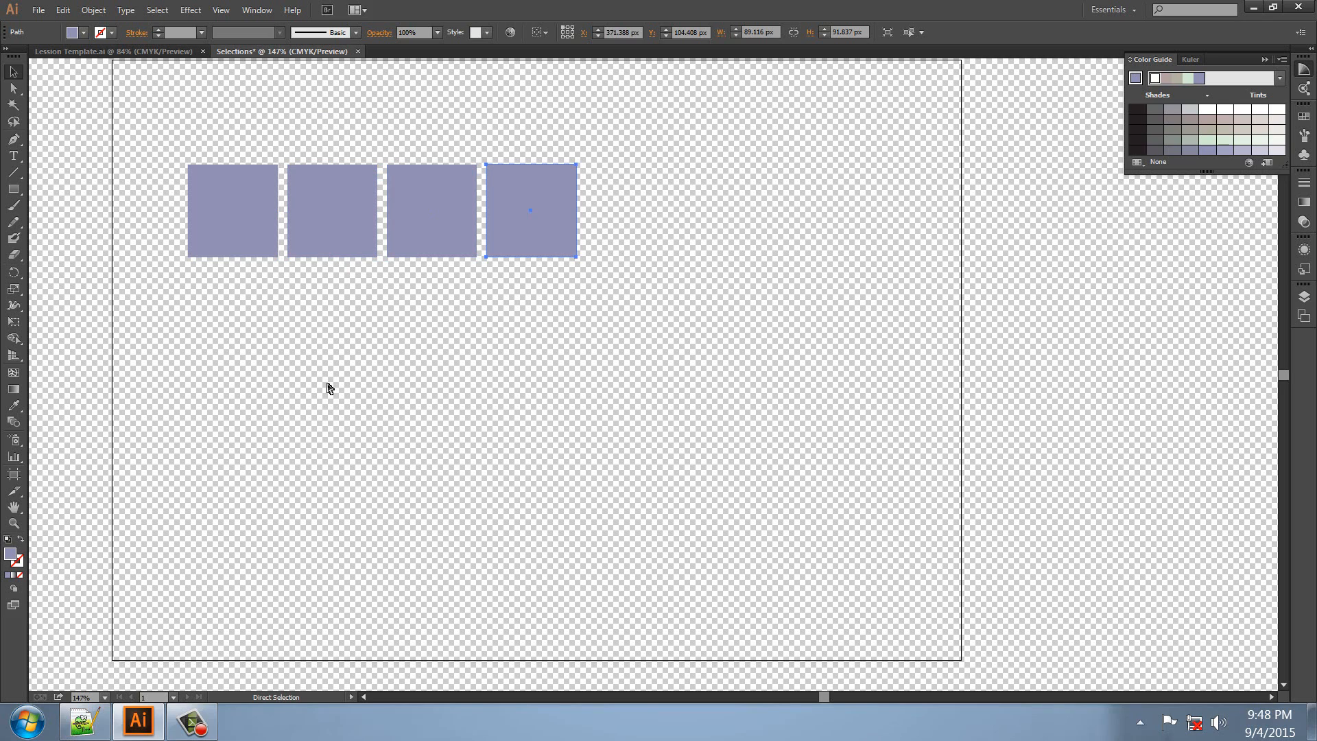
# Duplicate the whole row straight down with a small gap, repeat the copy to build a grid of five rows, and deselect it.
pyautogui.moveTo(171, 131); pyautogui.dragTo(879, 321)
pyautogui.moveTo(729, 237); pyautogui.dragTo(729, 333)
pyautogui.hotkey('ctrl', 'd')
pyautogui.hotkey('ctrl', 'd')
pyautogui.hotkey('ctrl', 'd')
pyautogui.click(919, 335)
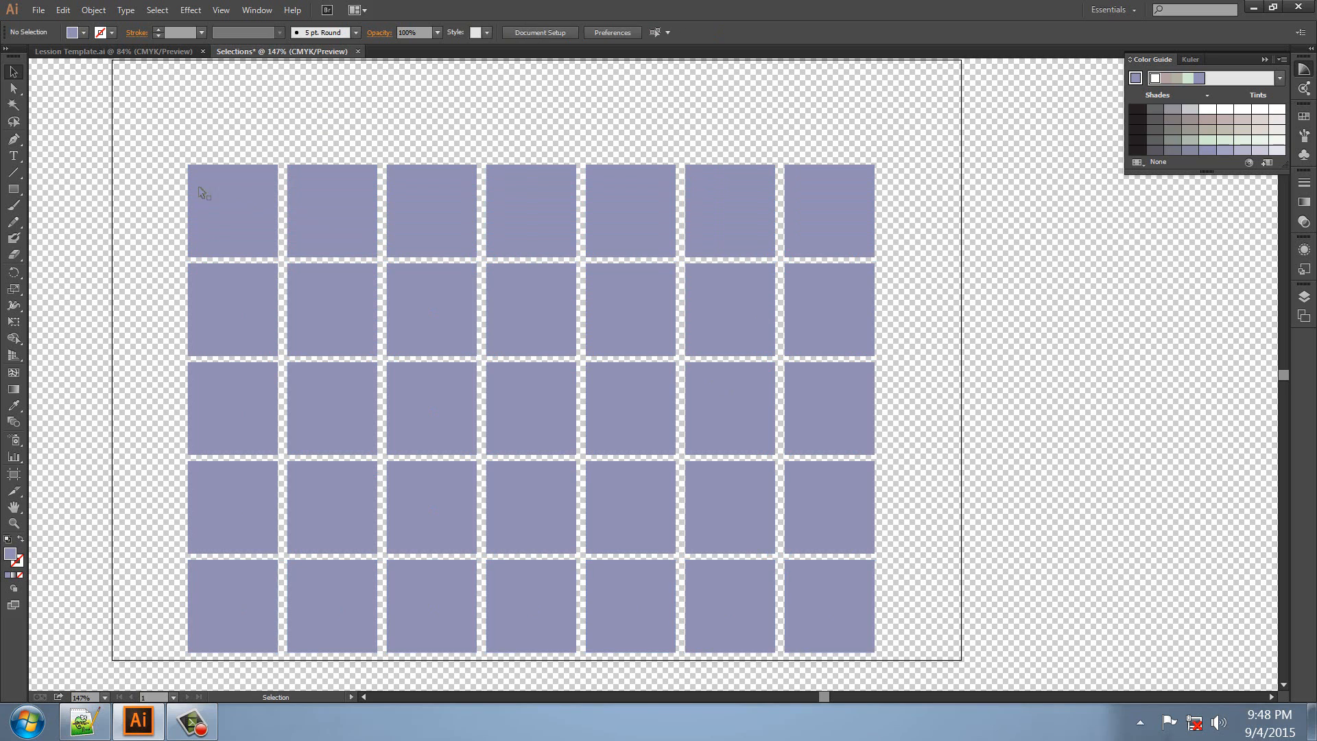
# Select the entire grid, move it slightly up and left within the artboard, and deselect it.
pyautogui.moveTo(171, 141); pyautogui.dragTo(906, 674)
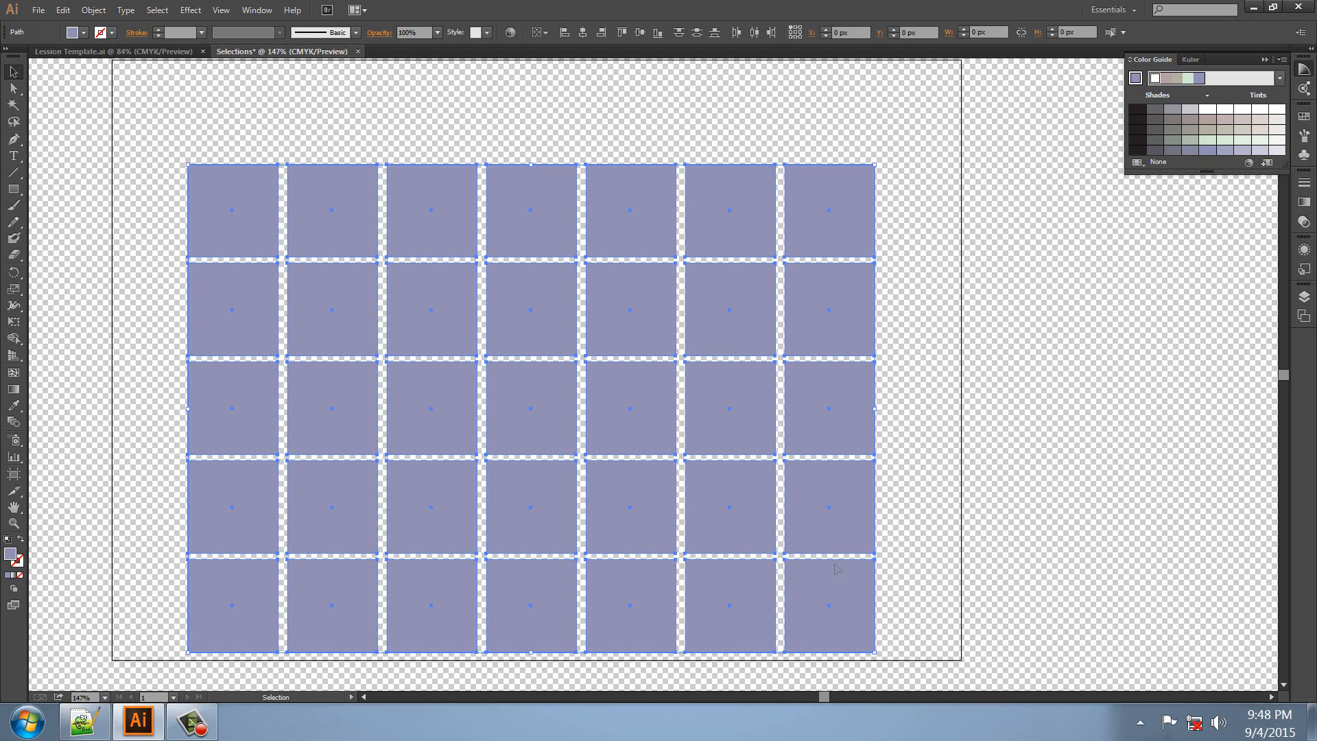
pyautogui.moveTo(486, 226); pyautogui.dragTo(480, 167)
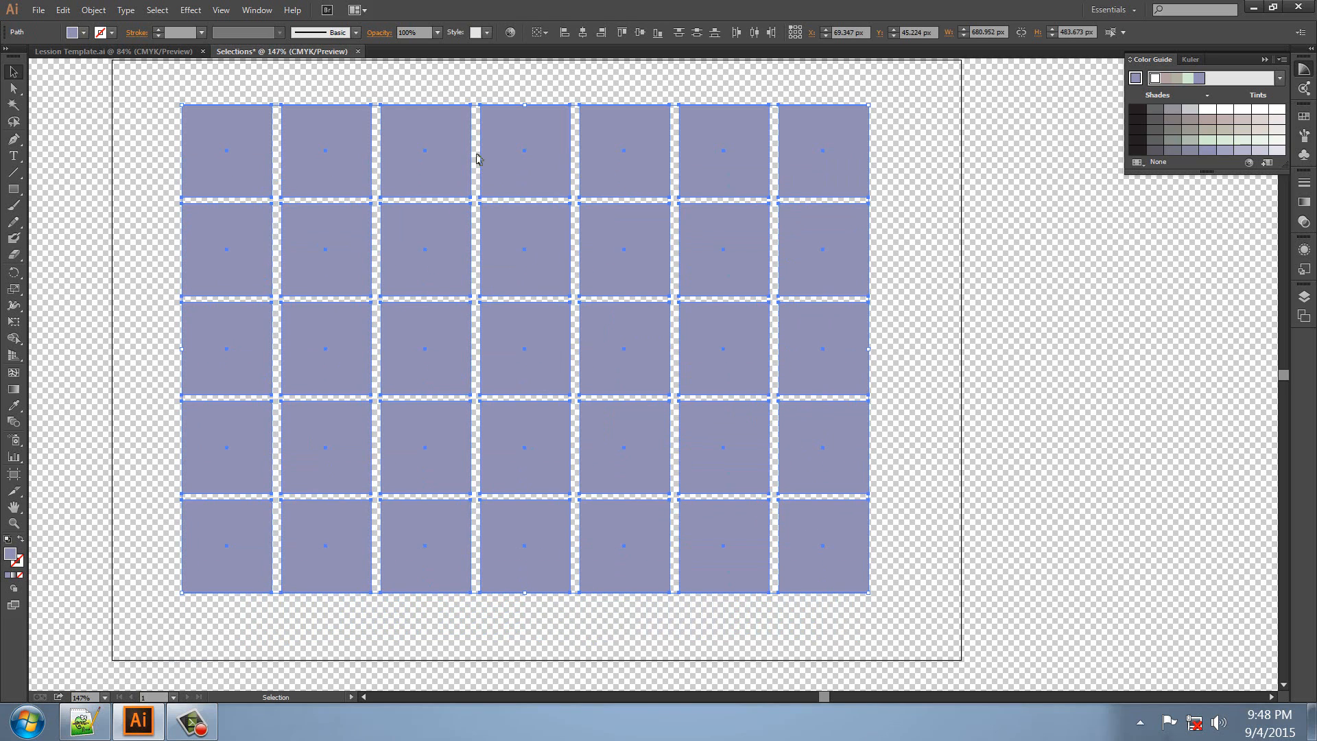
pyautogui.click(931, 202)
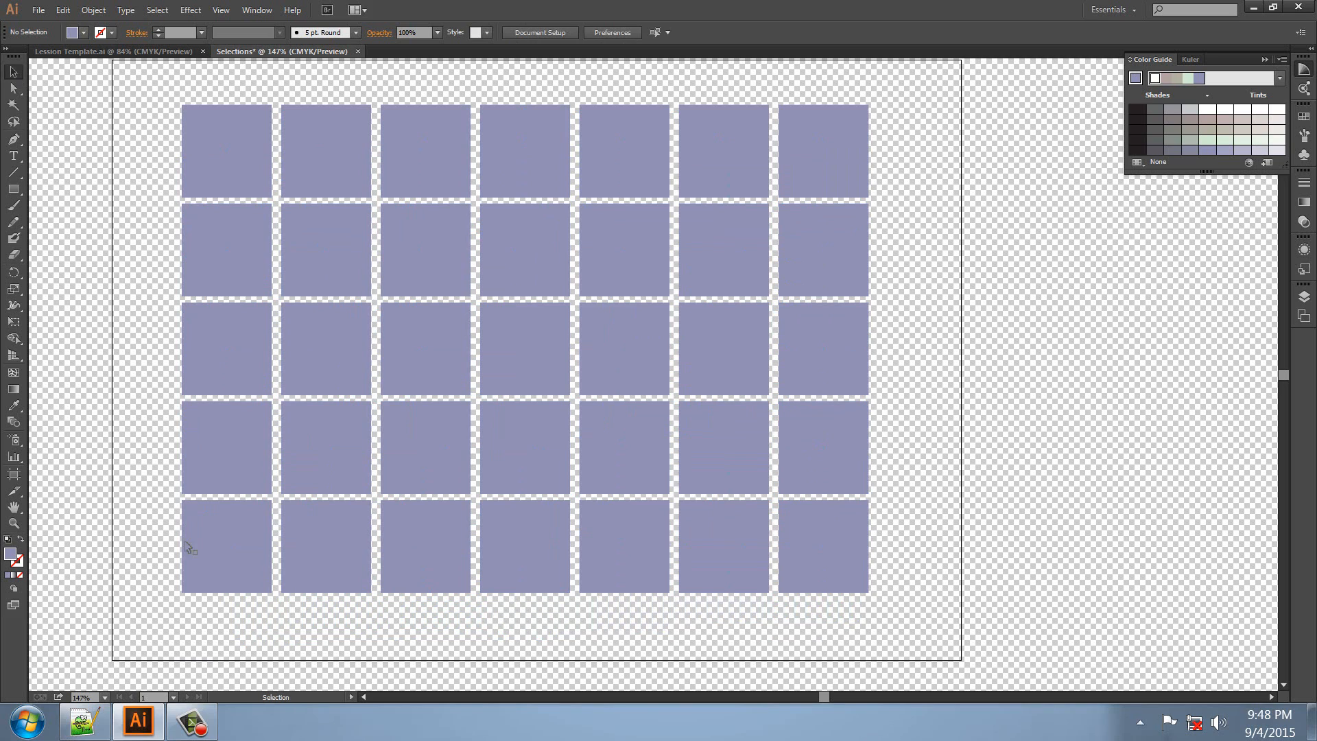
# Switch to the Notepad++ notes and add the lines "Alt" and "Shift" after a blank line below "path".
pyautogui.click(84, 720)
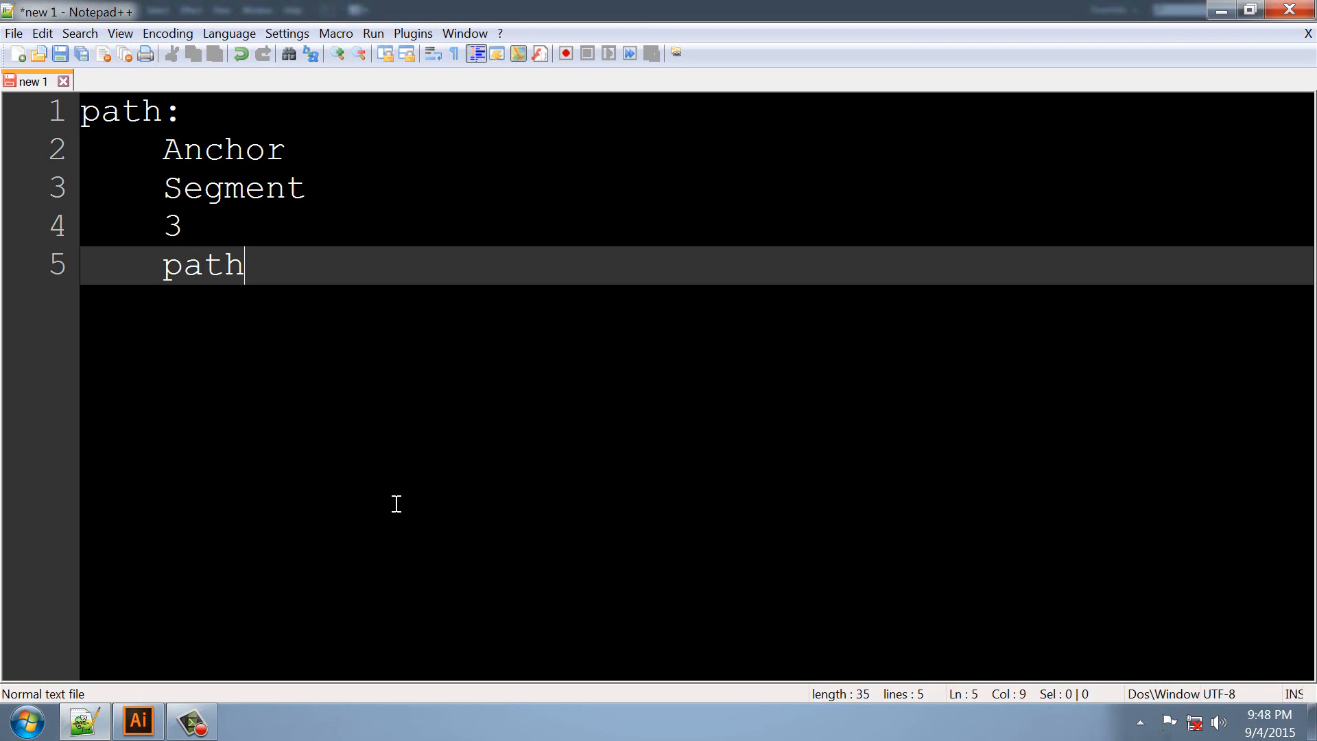
pyautogui.press('Return')
pyautogui.press('Return')
pyautogui.write('Alt')
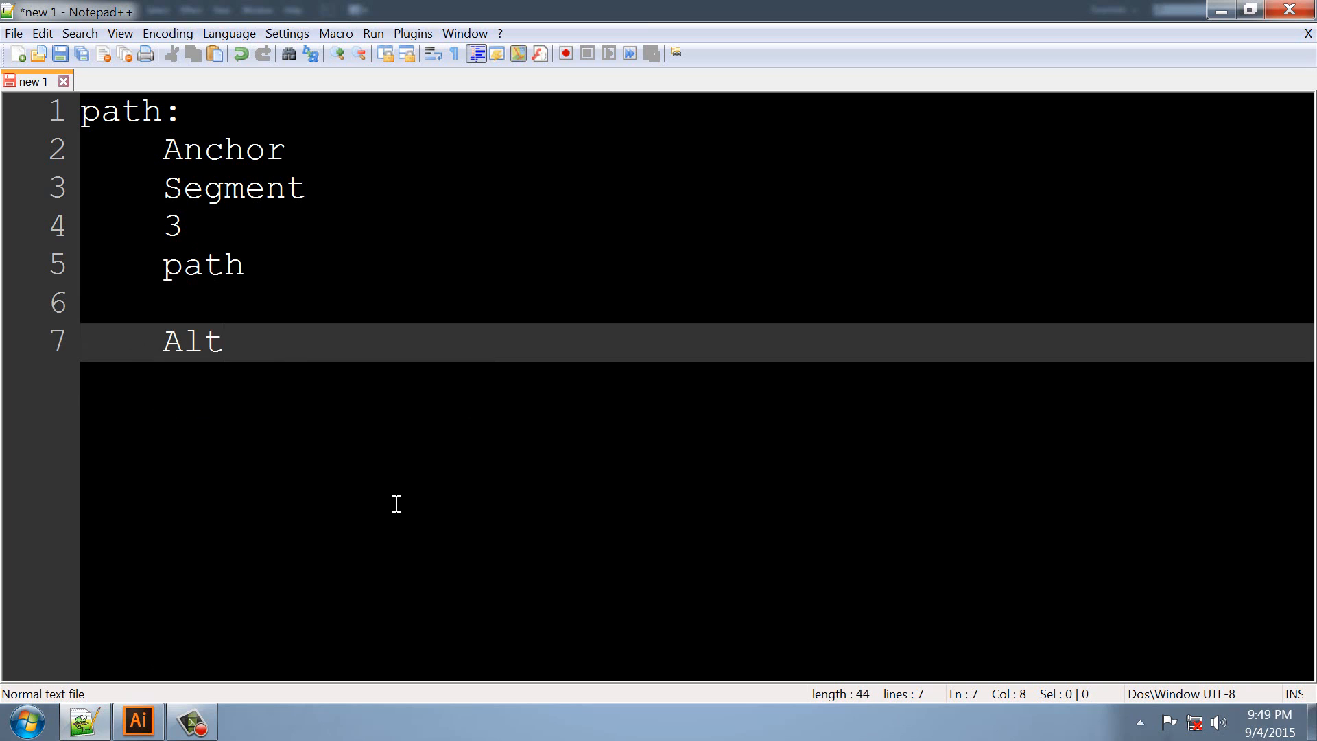
pyautogui.press('Return')
pyautogui.write('Shift')
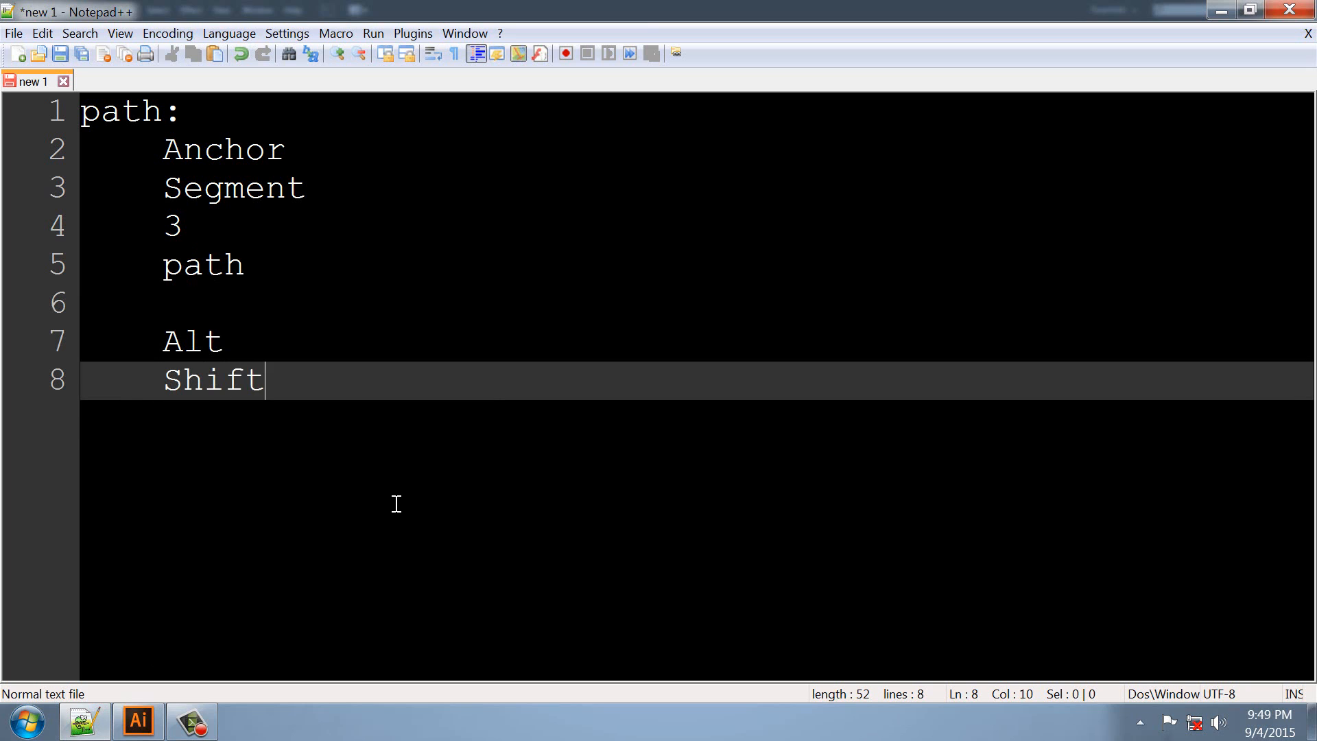
# Add the note lines "Alt+Shift+" and "Ctrl+D" below "Shift".
pyautogui.press('Return')
pyautogui.write('Alt+Shif')
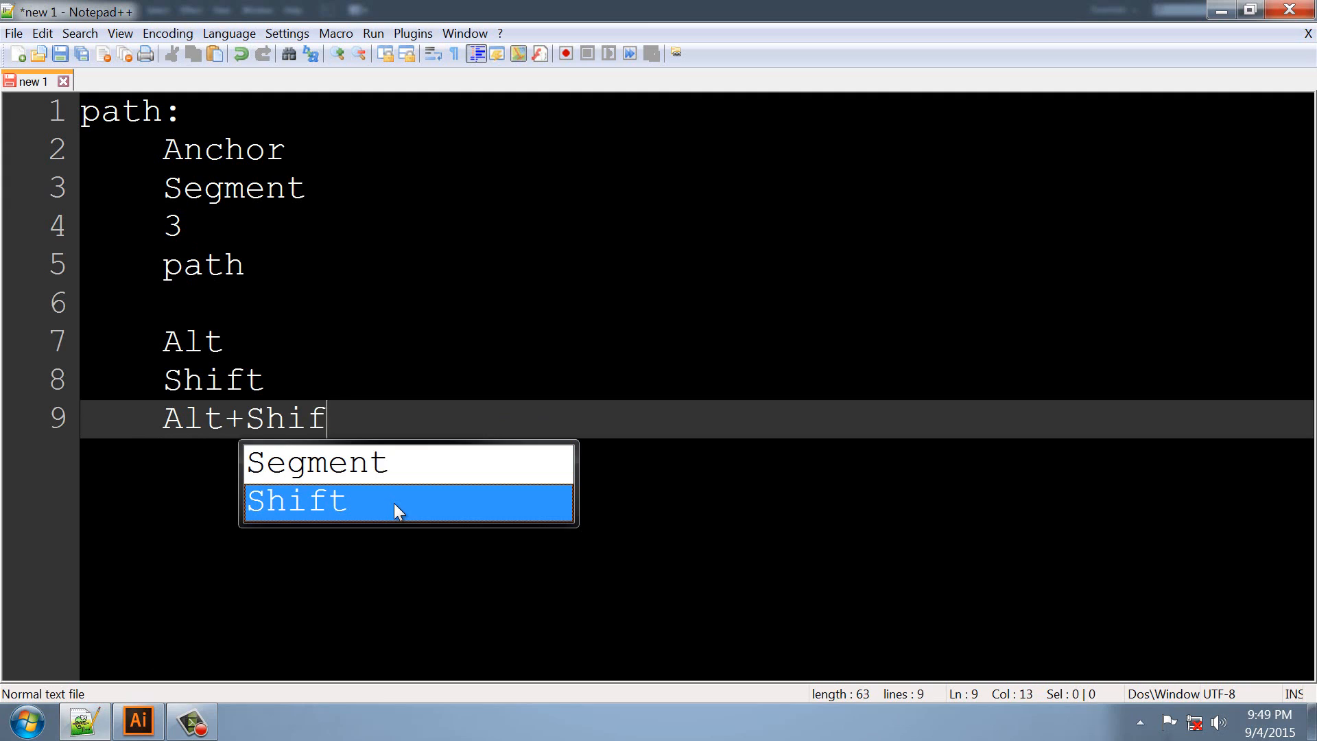
pyautogui.doubleClick(393, 504)
pyautogui.write('Ctrl+D')
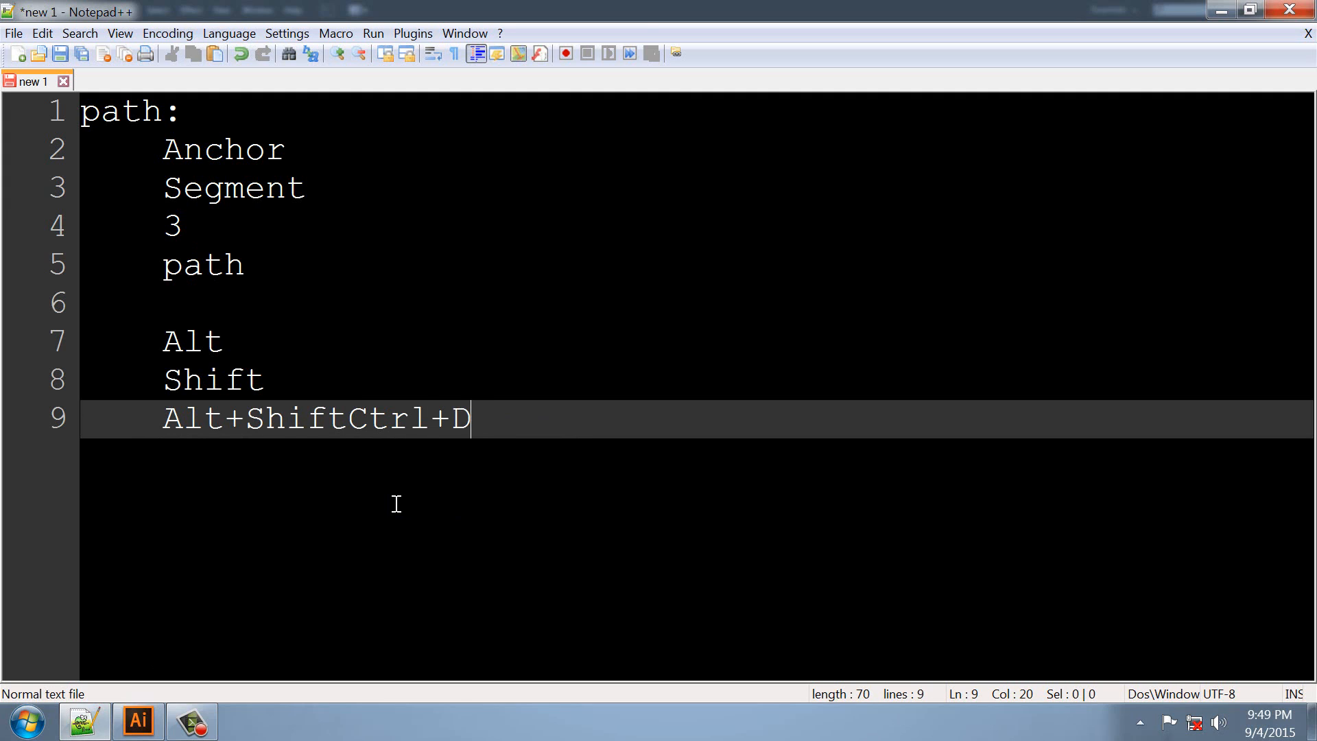
pyautogui.click(358, 421)
pyautogui.write('+')
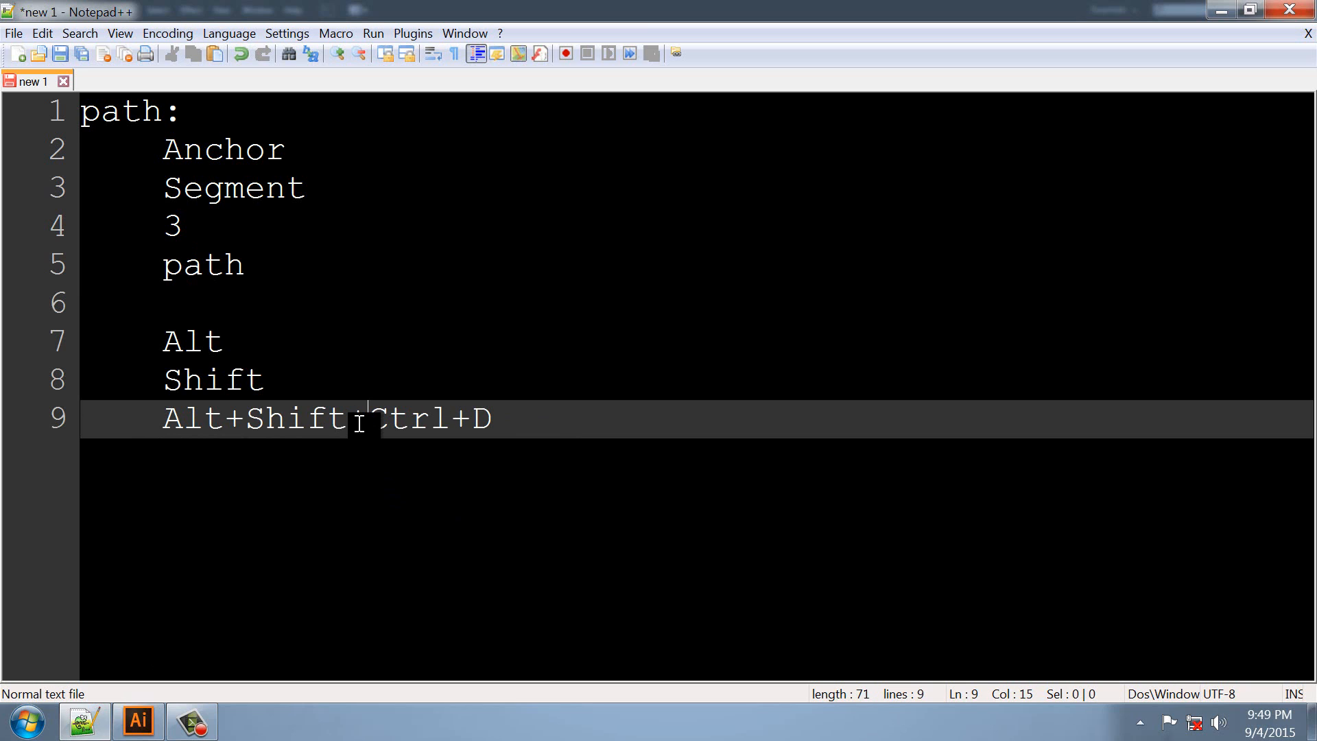
pyautogui.press('Return')
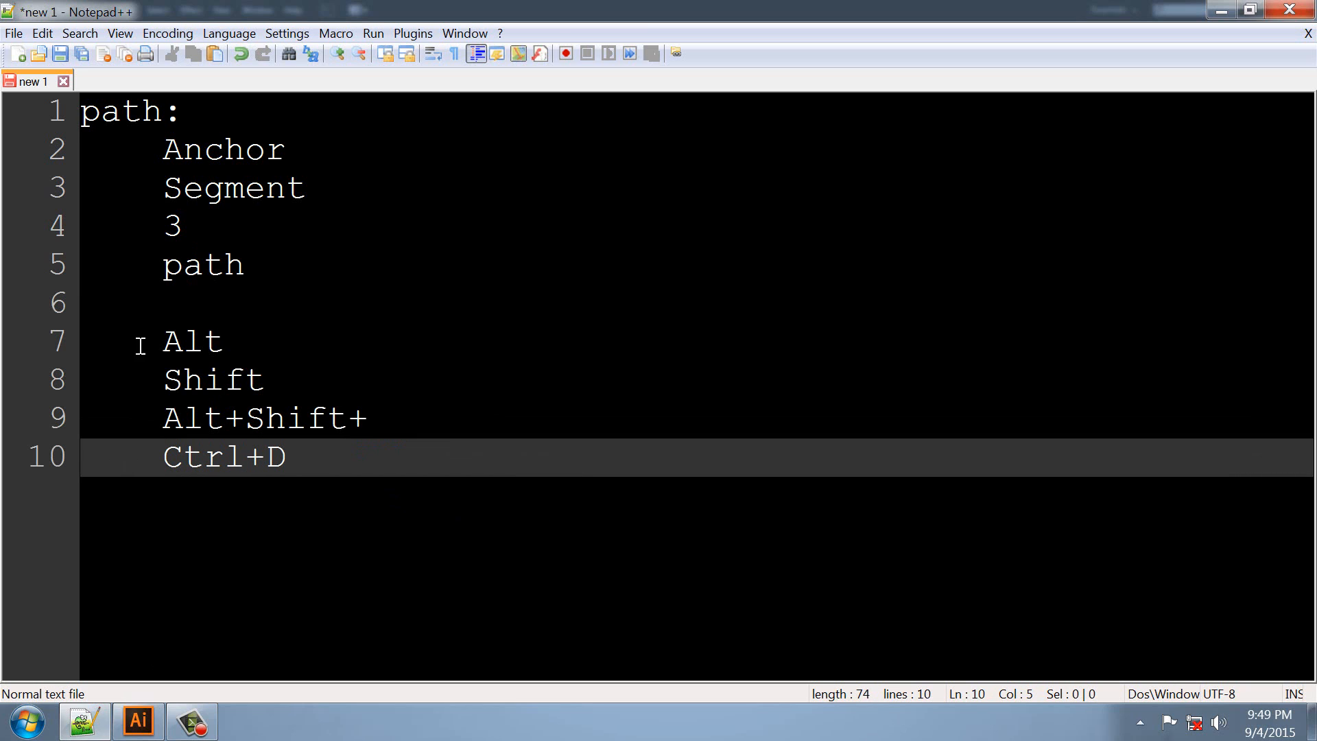
# Switch back to Illustrator and delete the entire grid of rectangles from the artboard.
pyautogui.doubleClick(162, 343)
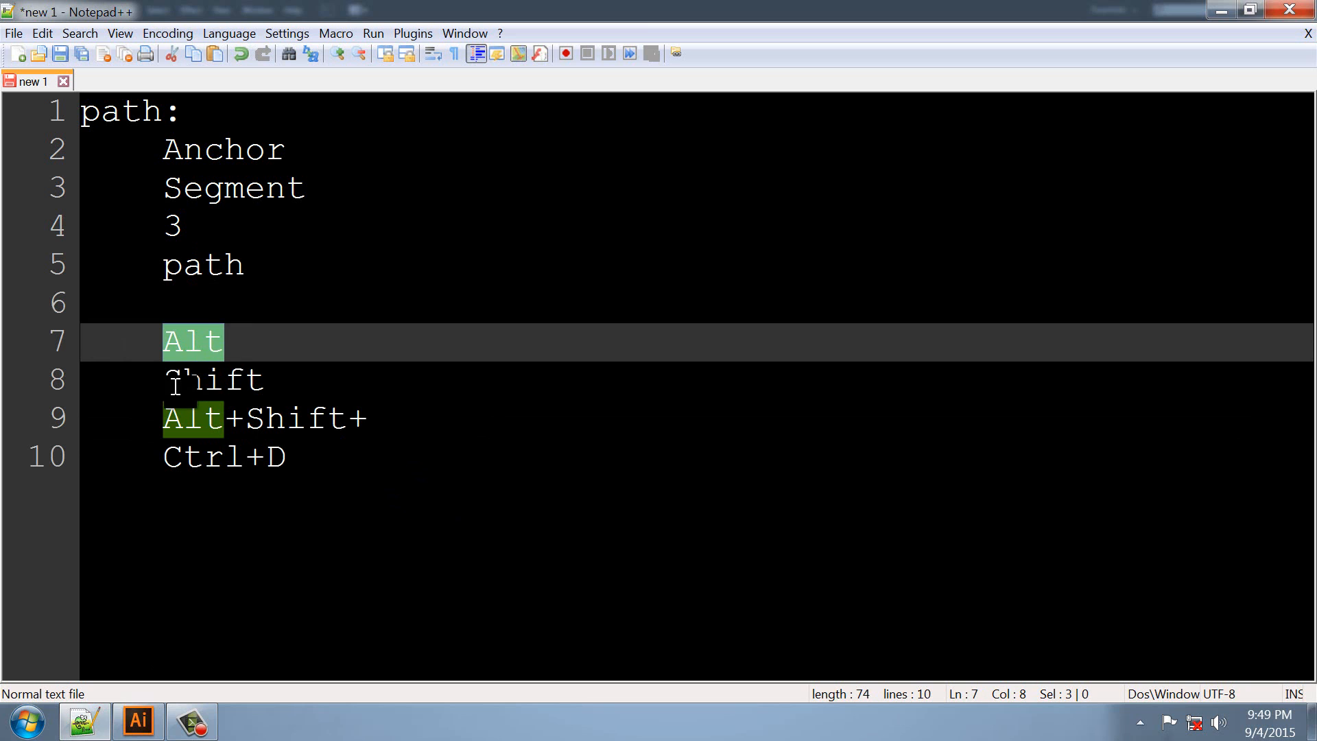
pyautogui.click(454, 456)
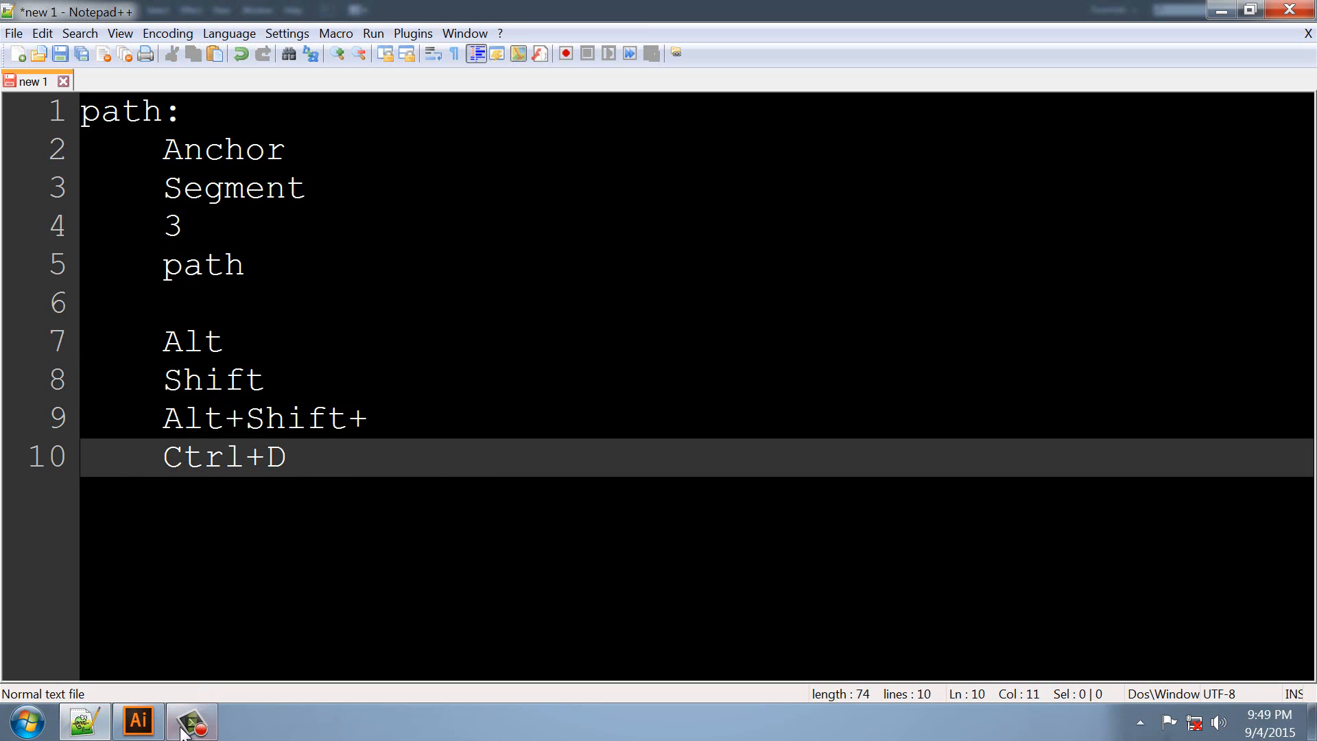
pyautogui.click(136, 729)
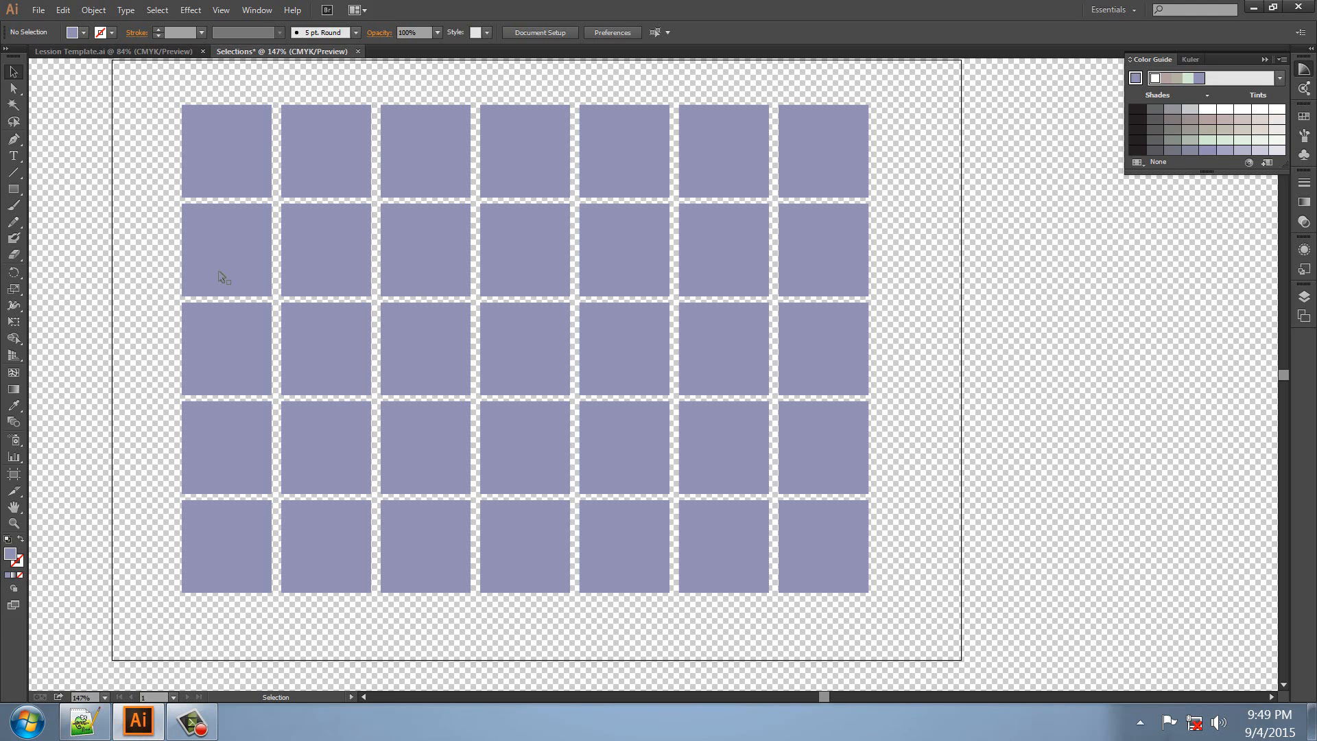
pyautogui.moveTo(165, 91); pyautogui.dragTo(886, 629)
pyautogui.press('Delete')
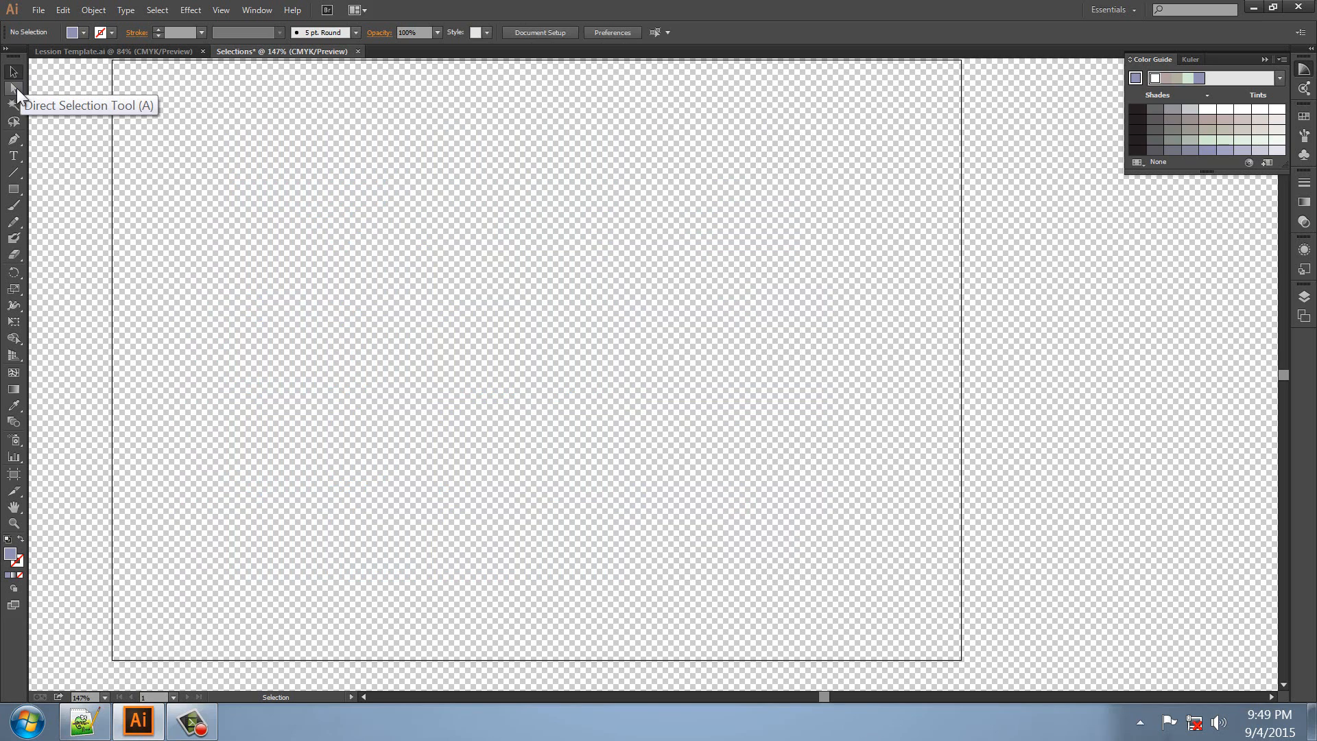
# Draw a rectangle about 842 px by 153 px spanning the artboard's full width and fill it with dark blue.
pyautogui.click(13, 188)
pyautogui.moveTo(111, 176); pyautogui.dragTo(961, 329)
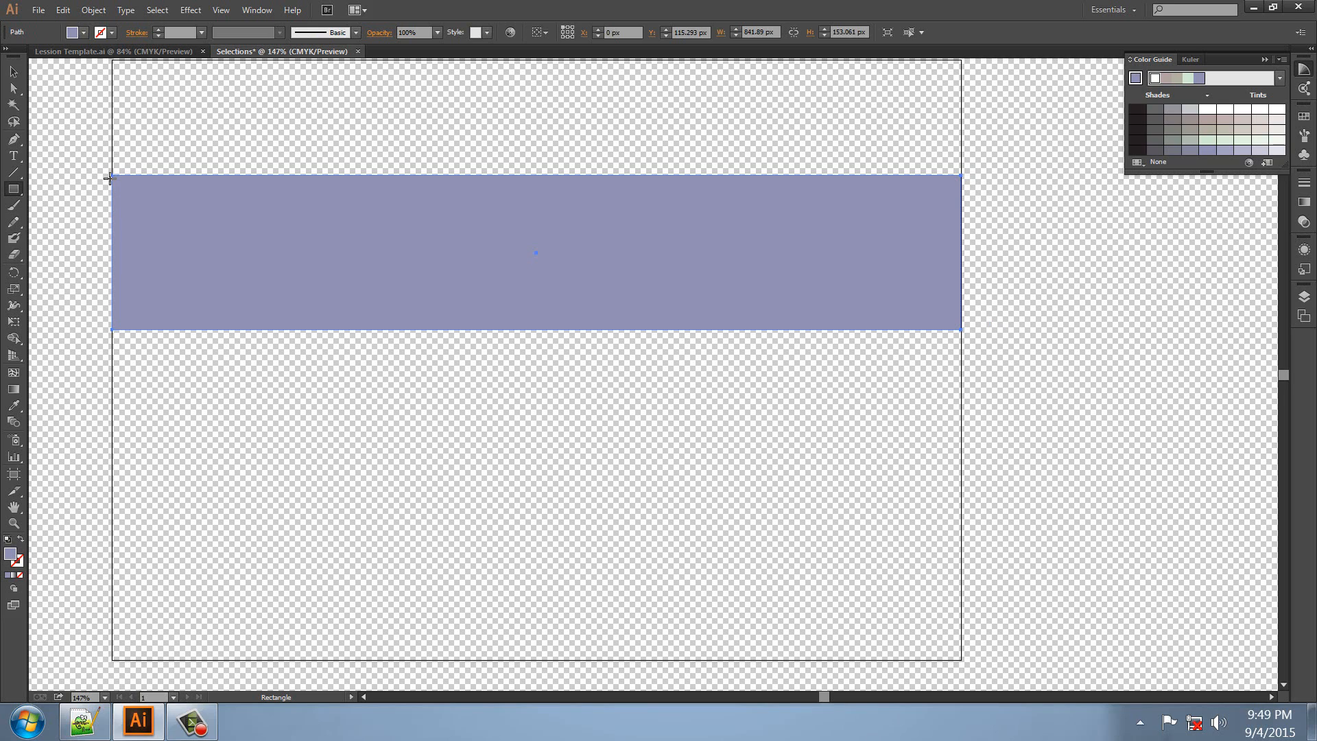
pyautogui.click(83, 32)
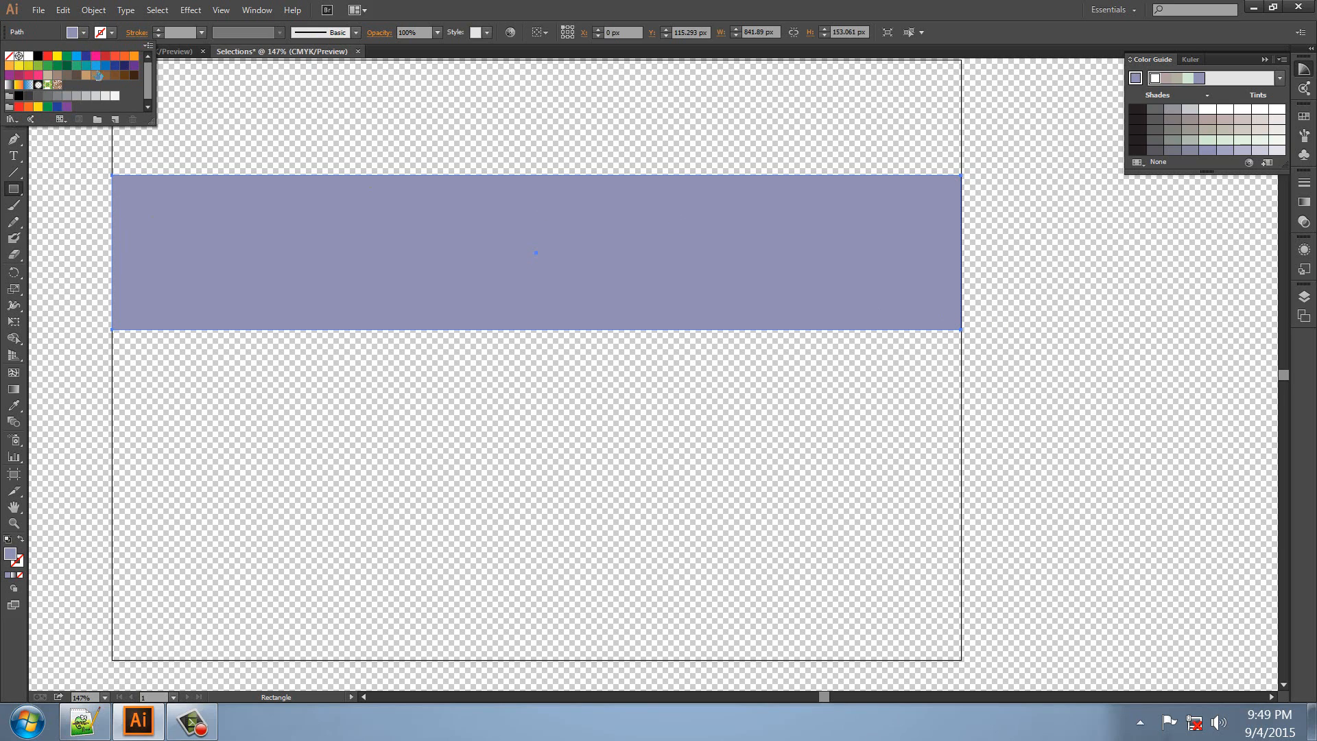
pyautogui.click(114, 65)
pyautogui.click(438, 7)
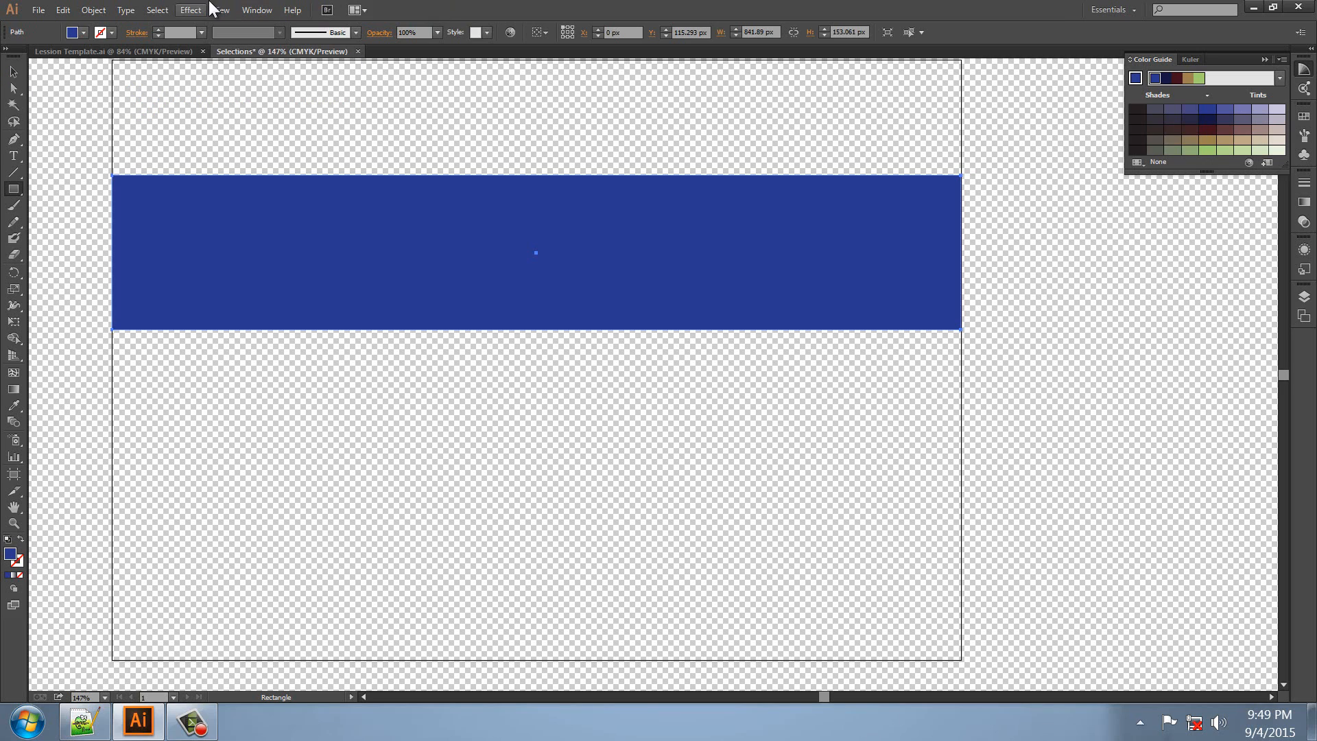
# Deselect the blue rectangle with the Deselect command, and reselect it with the Selection tool.
pyautogui.click(157, 11)
pyautogui.click(175, 65)
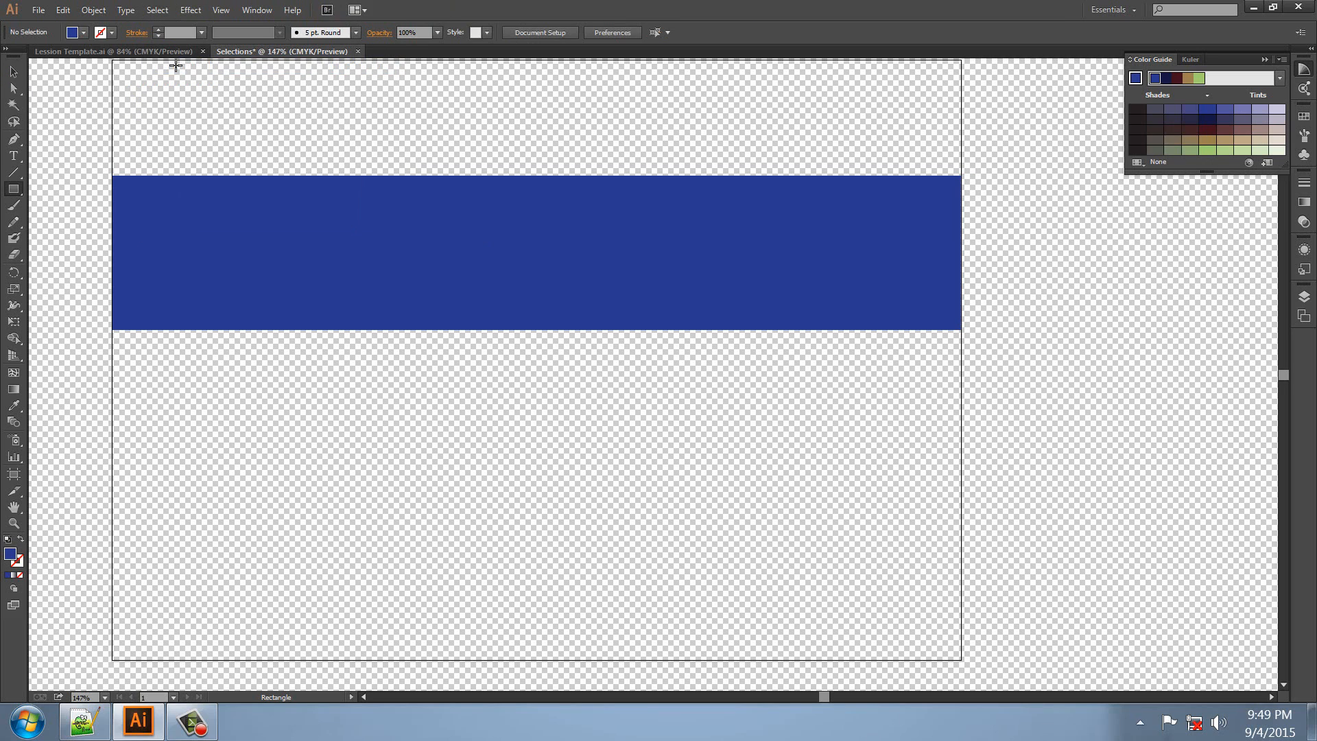
pyautogui.click(154, 9)
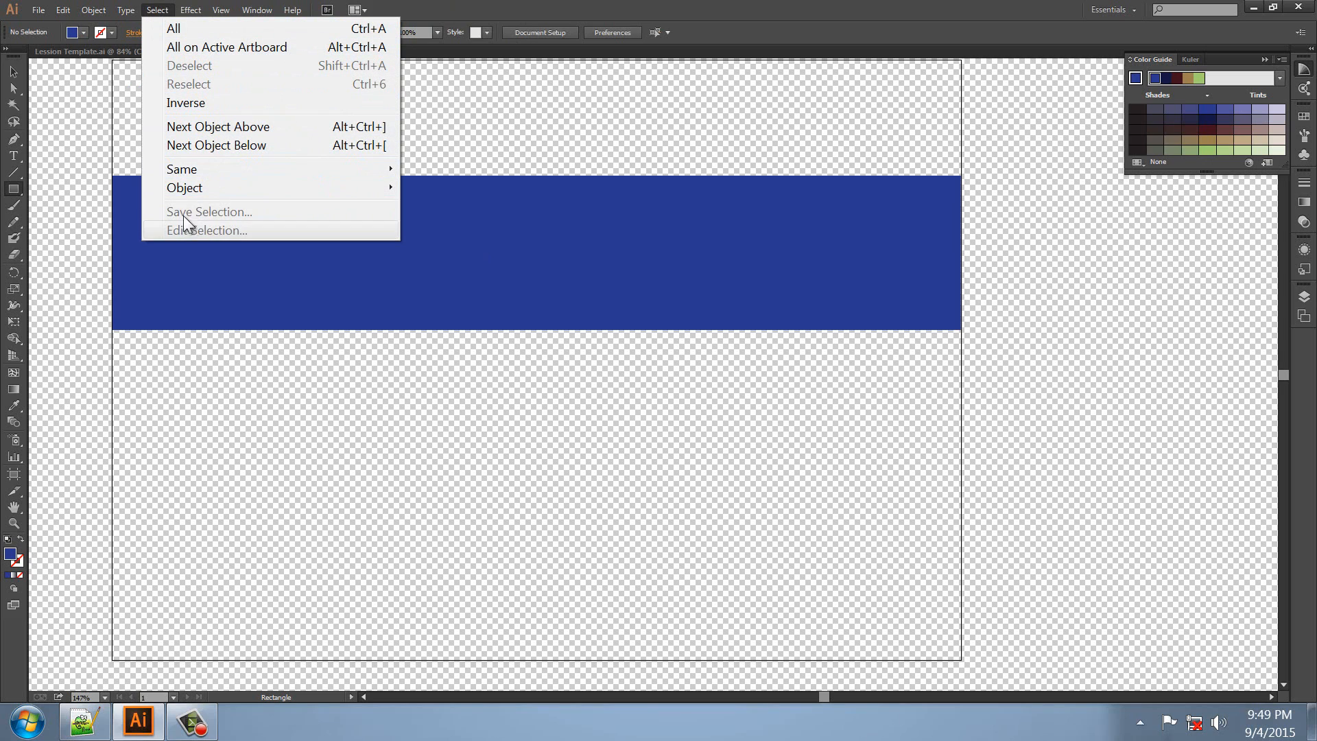
pyautogui.click(14, 72)
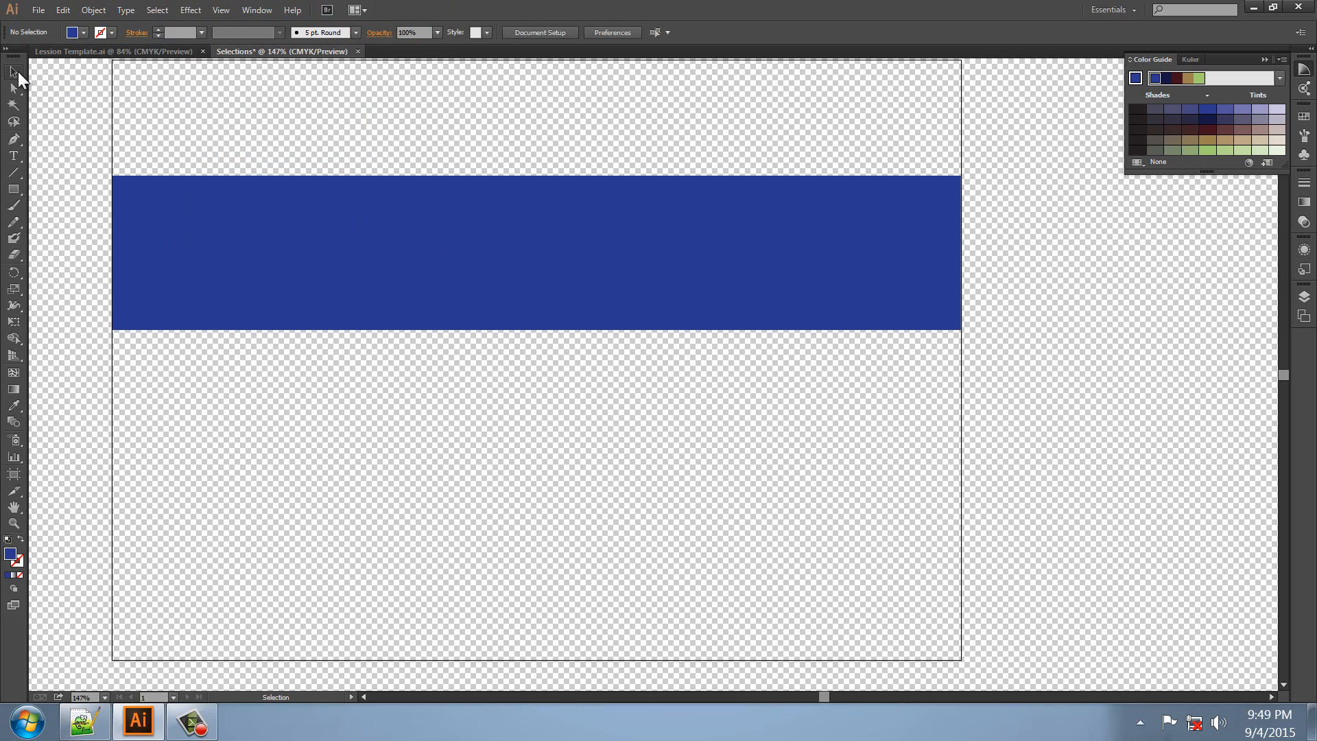
pyautogui.click(290, 225)
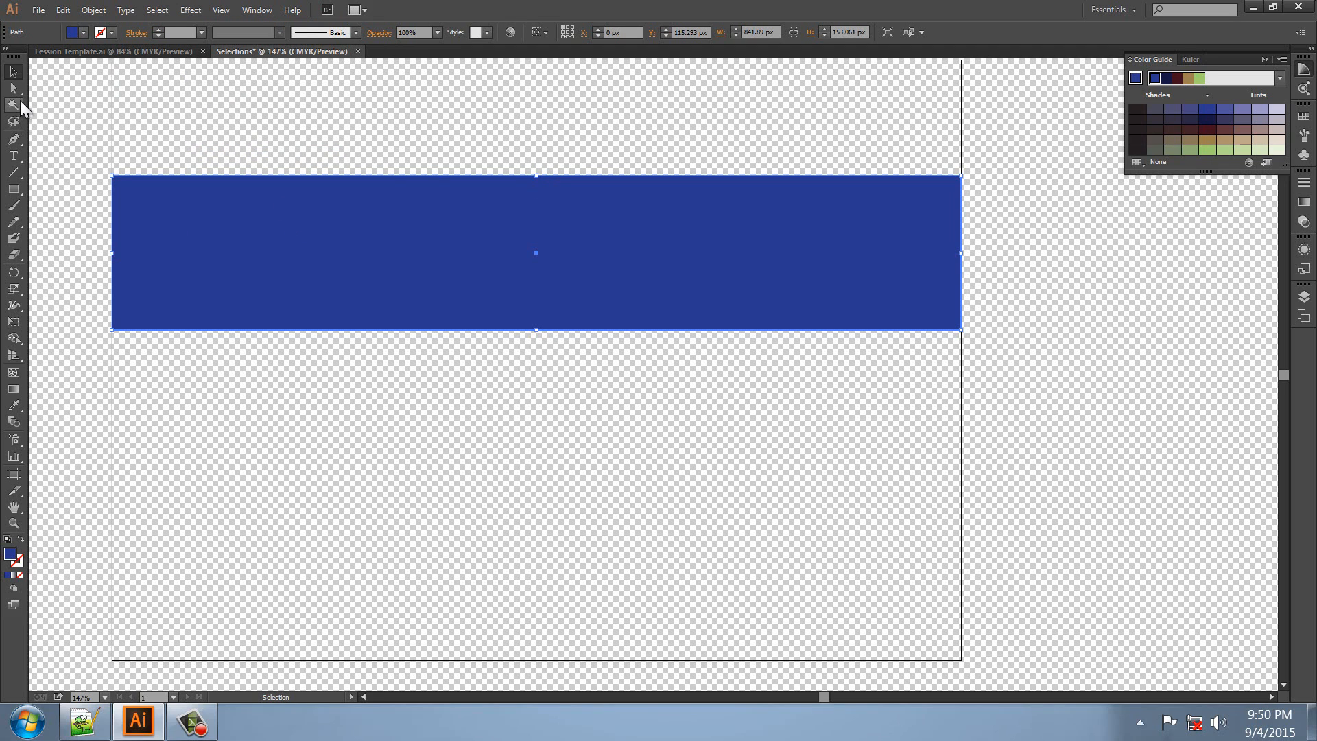
# Tear off the Direct Selection and Group Selection tools as a floating panel and place it above the blue rectangle's right end.
pyautogui.moveTo(14, 89)
pyautogui.mouseDown()
pyautogui.moveTo(161, 101)
pyautogui.moveTo(35, 101)
pyautogui.mouseUp()
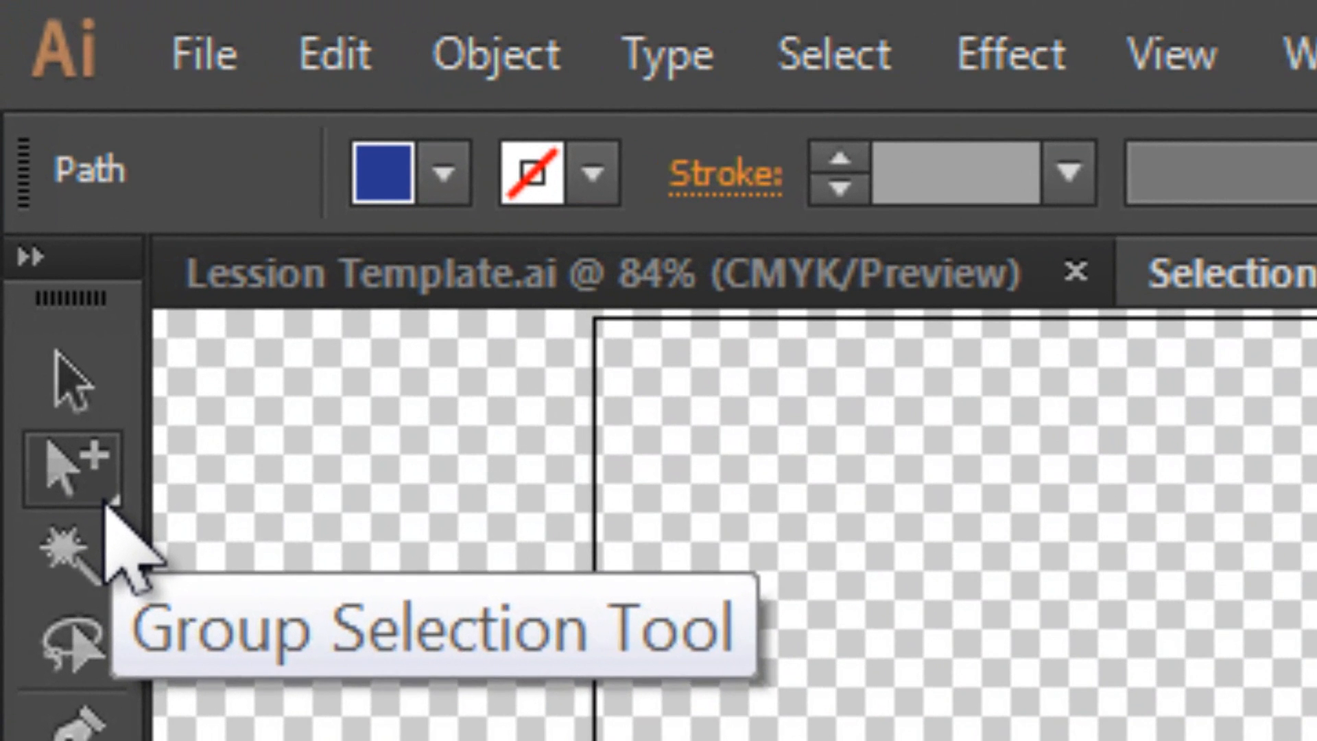
pyautogui.moveTo(77, 371); pyautogui.dragTo(77, 371)
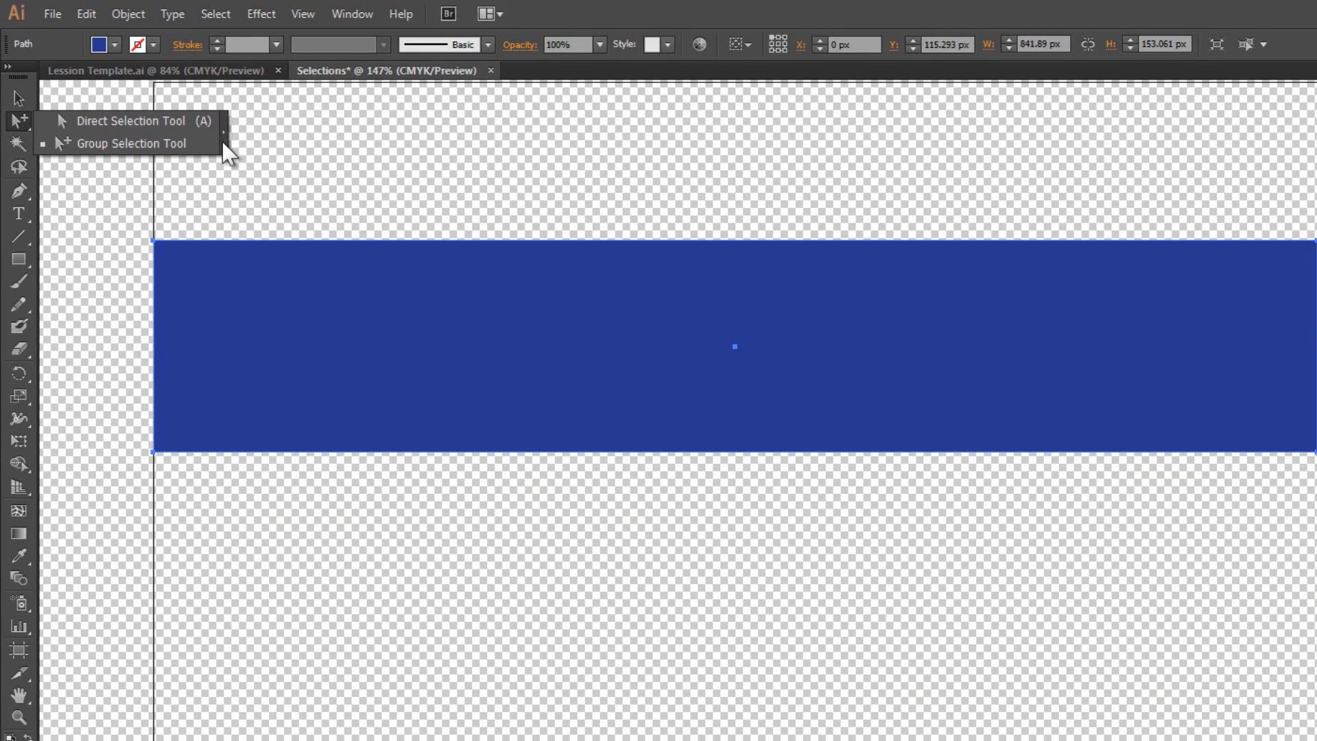
pyautogui.click(223, 134)
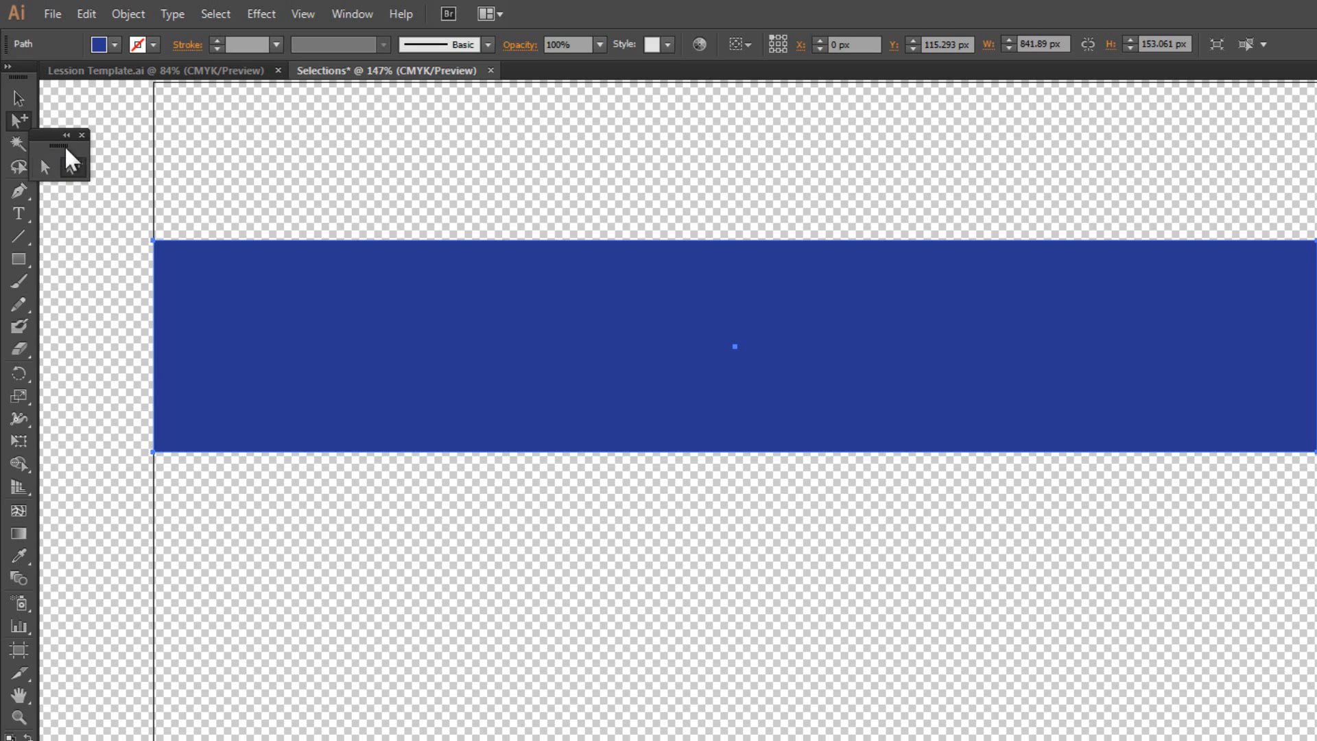
pyautogui.moveTo(57, 144); pyautogui.dragTo(1222, 163)
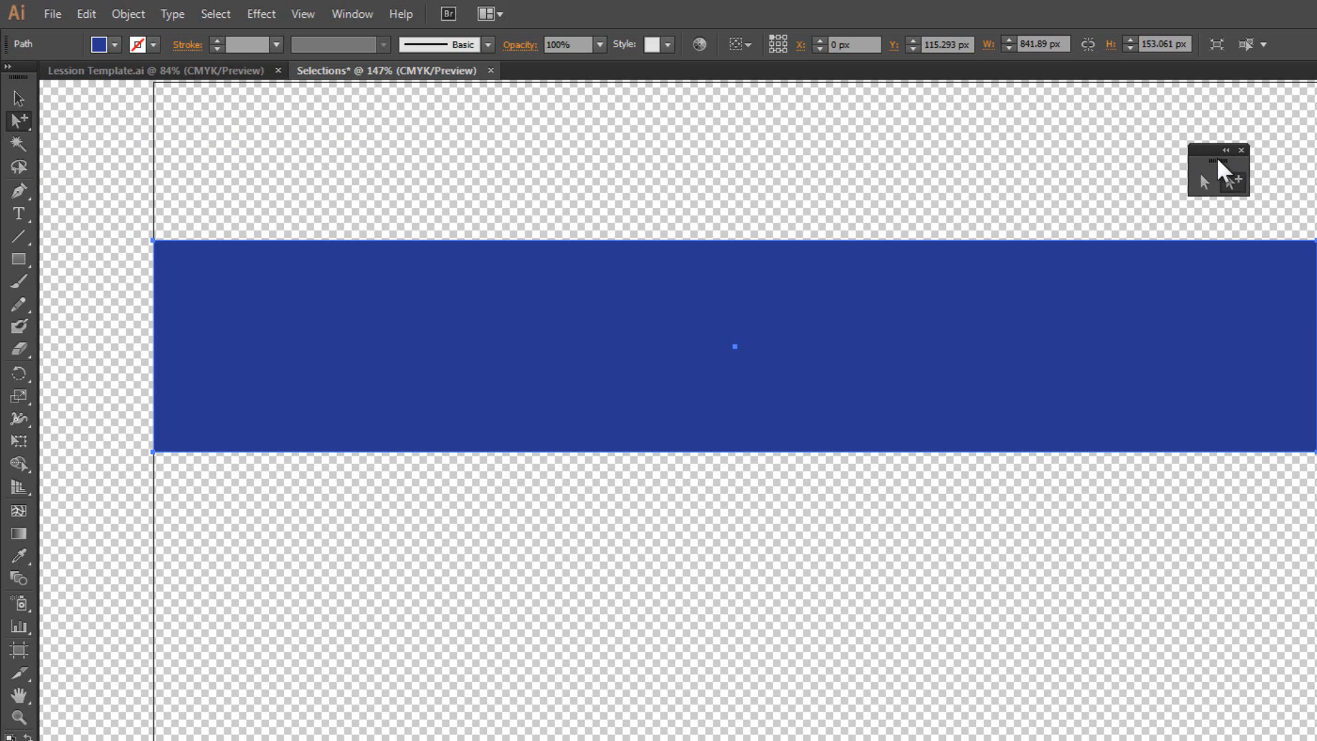
# With the Direct Selection tool, move the rectangle's lower-right anchor point straight up to taper the shape, and deselect it.
pyautogui.click(1207, 189)
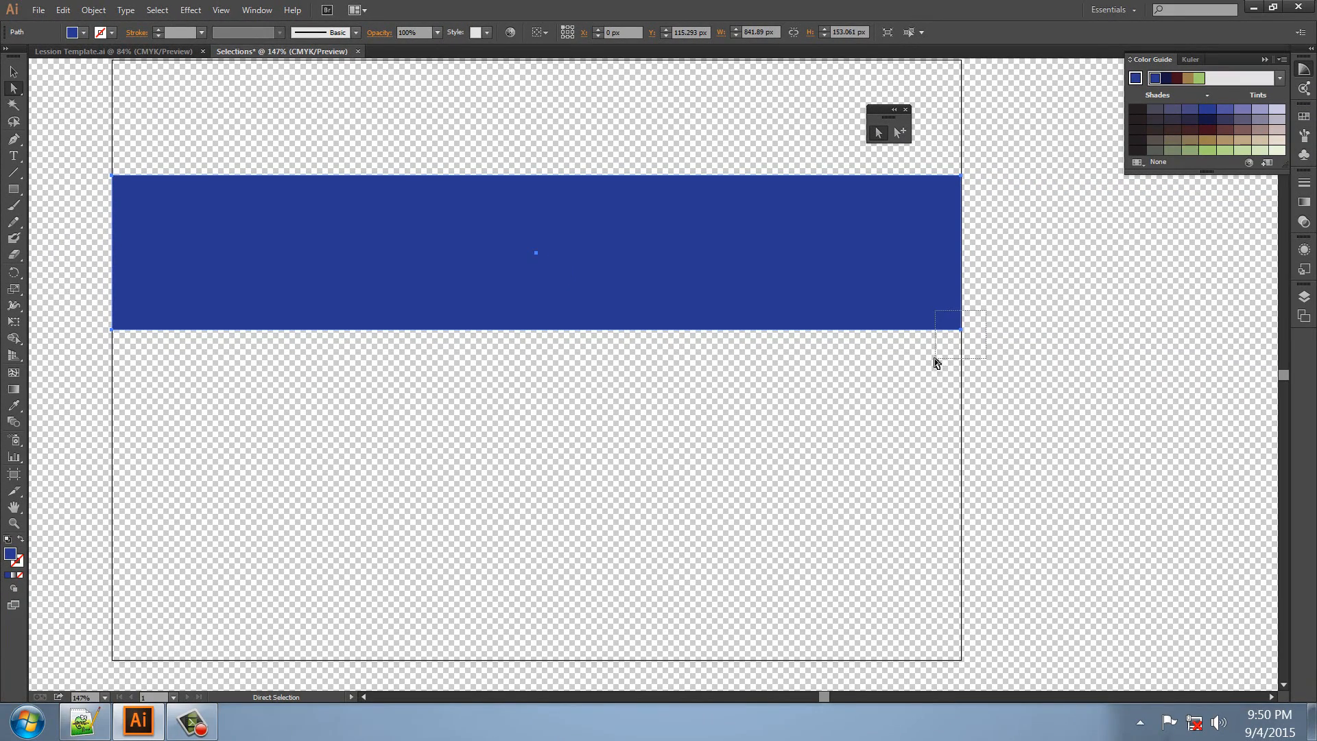
pyautogui.moveTo(933, 357); pyautogui.dragTo(962, 229)
pyautogui.click(696, 382)
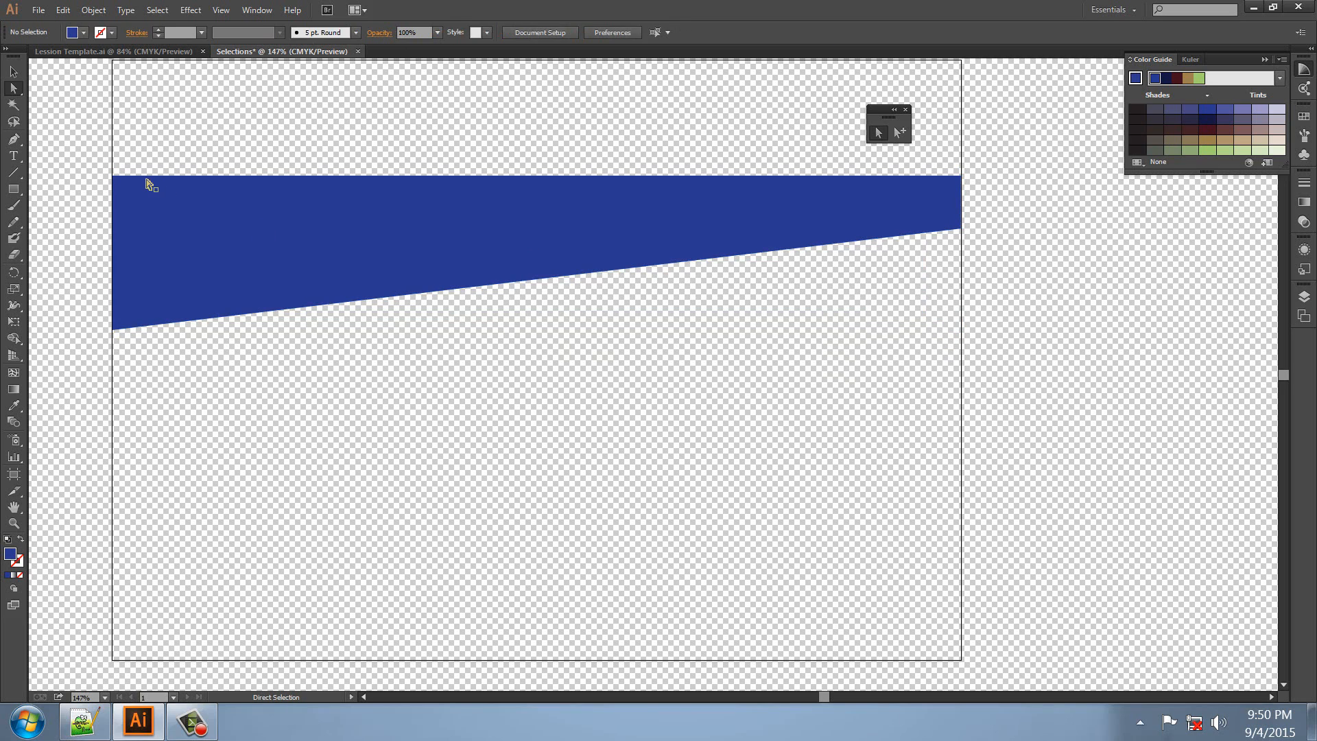
# Select only the blue shape's upper-left anchor point and nudge it to the right in small increments.
pyautogui.moveTo(100, 163); pyautogui.dragTo(133, 197)
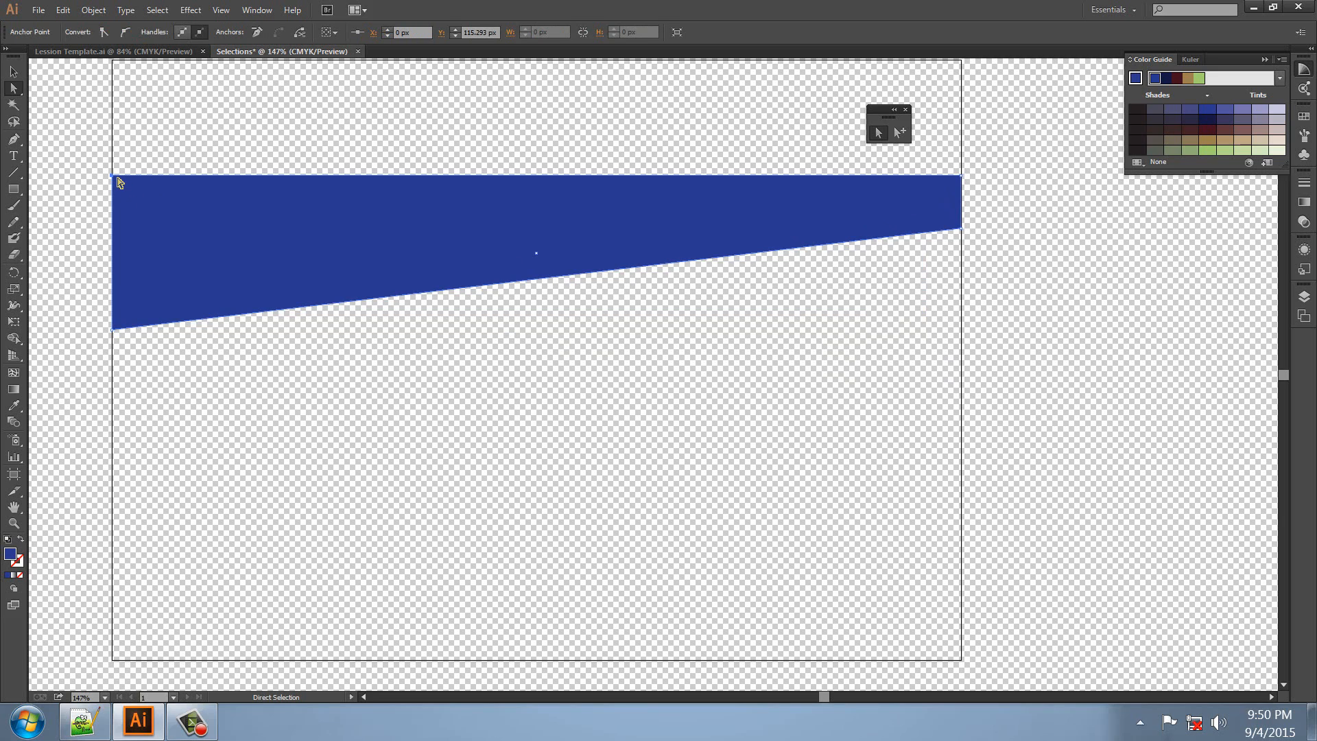
pyautogui.press('ctrl')
pyautogui.moveTo(117, 178); pyautogui.dragTo(118, 178)
pyautogui.press('Right')
pyautogui.press('Right')
pyautogui.press('Right')
pyautogui.press('Right')
pyautogui.press('Right')
pyautogui.press('Right')
pyautogui.press('Right')
pyautogui.press('Right')
pyautogui.press('Right')
pyautogui.press('Right')
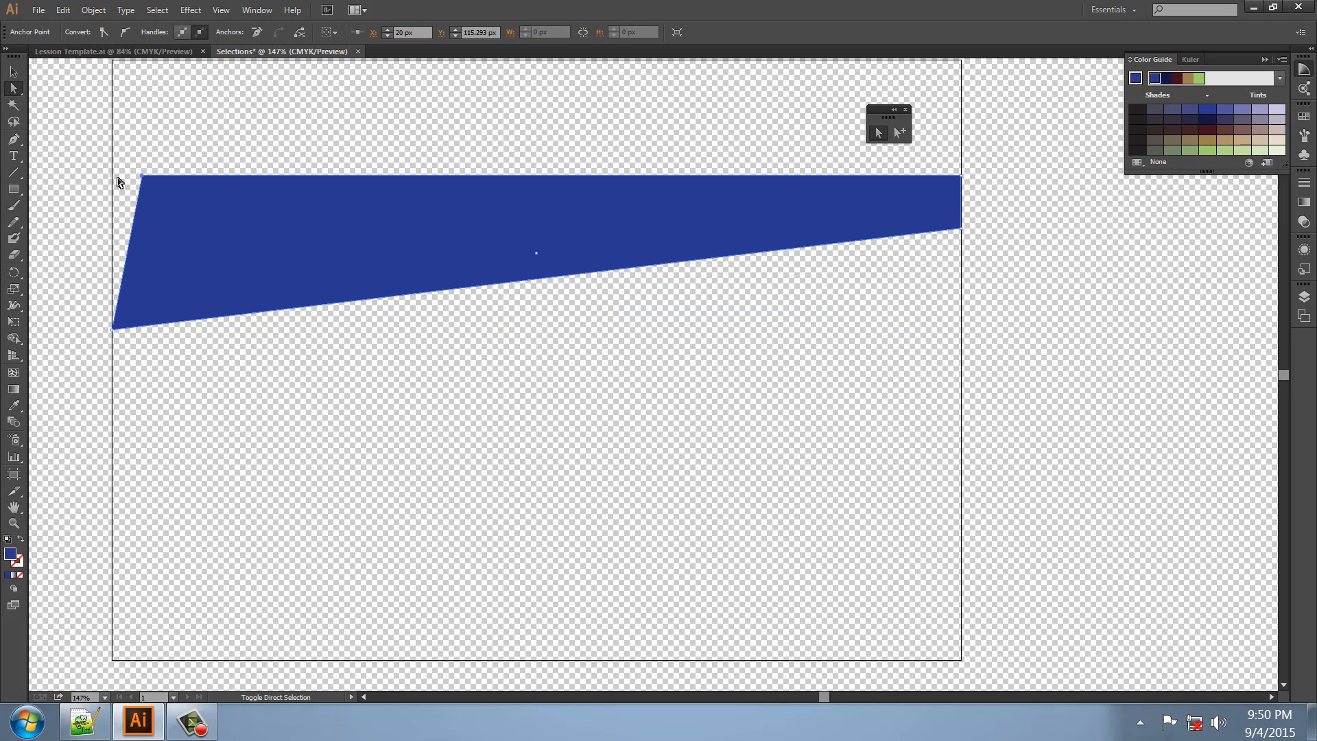
pyautogui.press('Right')
pyautogui.press('Right')
pyautogui.press('Right')
pyautogui.press('Right')
pyautogui.press('Right')
pyautogui.press('Right')
pyautogui.press('Right')
pyautogui.press('Right')
pyautogui.press('Right')
pyautogui.press('Right')
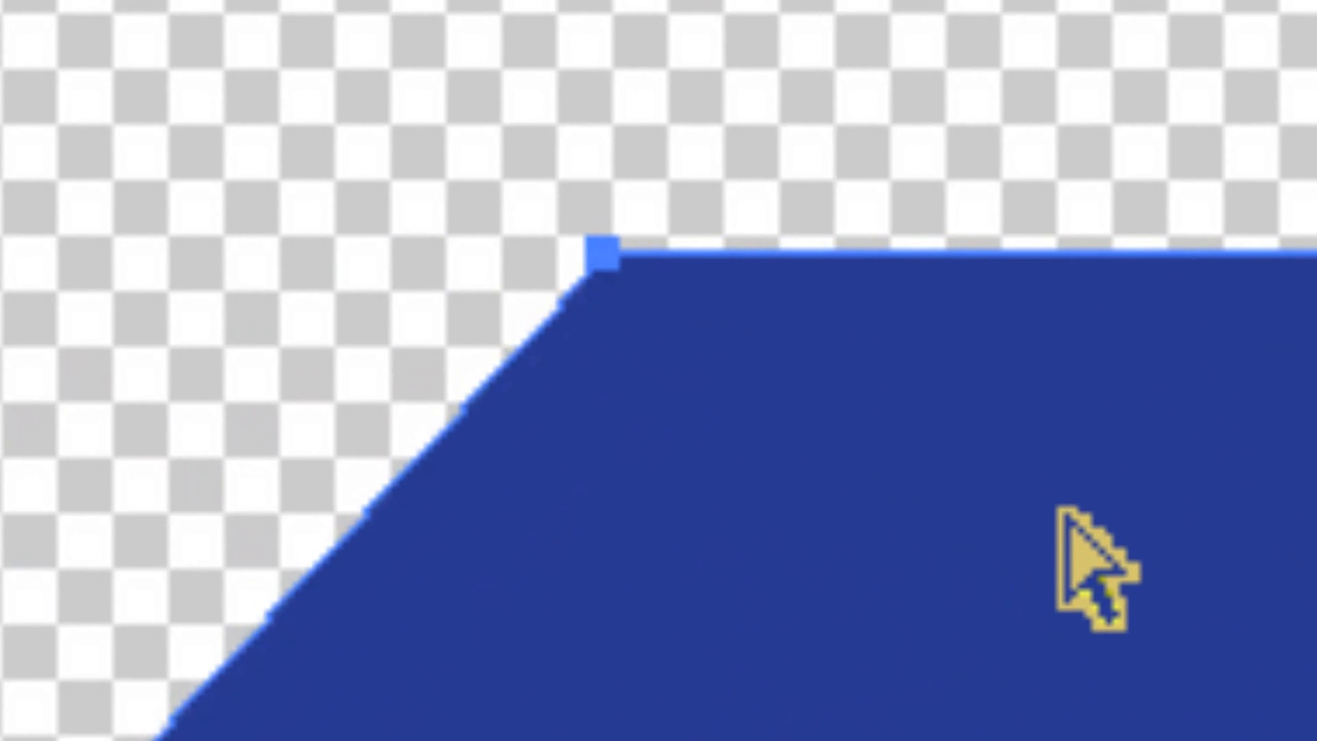
pyautogui.press('Right')
pyautogui.press('Right')
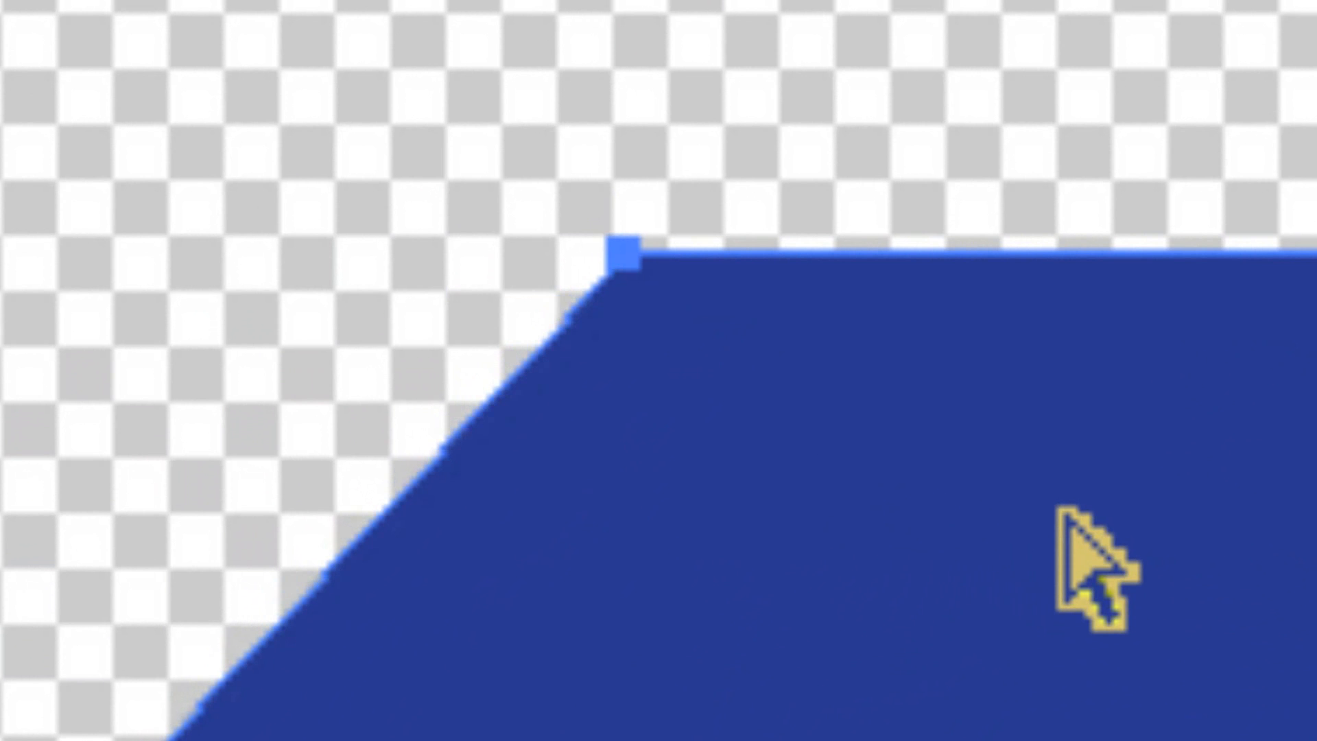
# Nudge the upper-left anchor point right in larger increments to X 195 px, and deselect the shape.
pyautogui.hotkey('shift', 'Right')
pyautogui.hotkey('shift', 'Right')
pyautogui.hotkey('shift', 'Right')
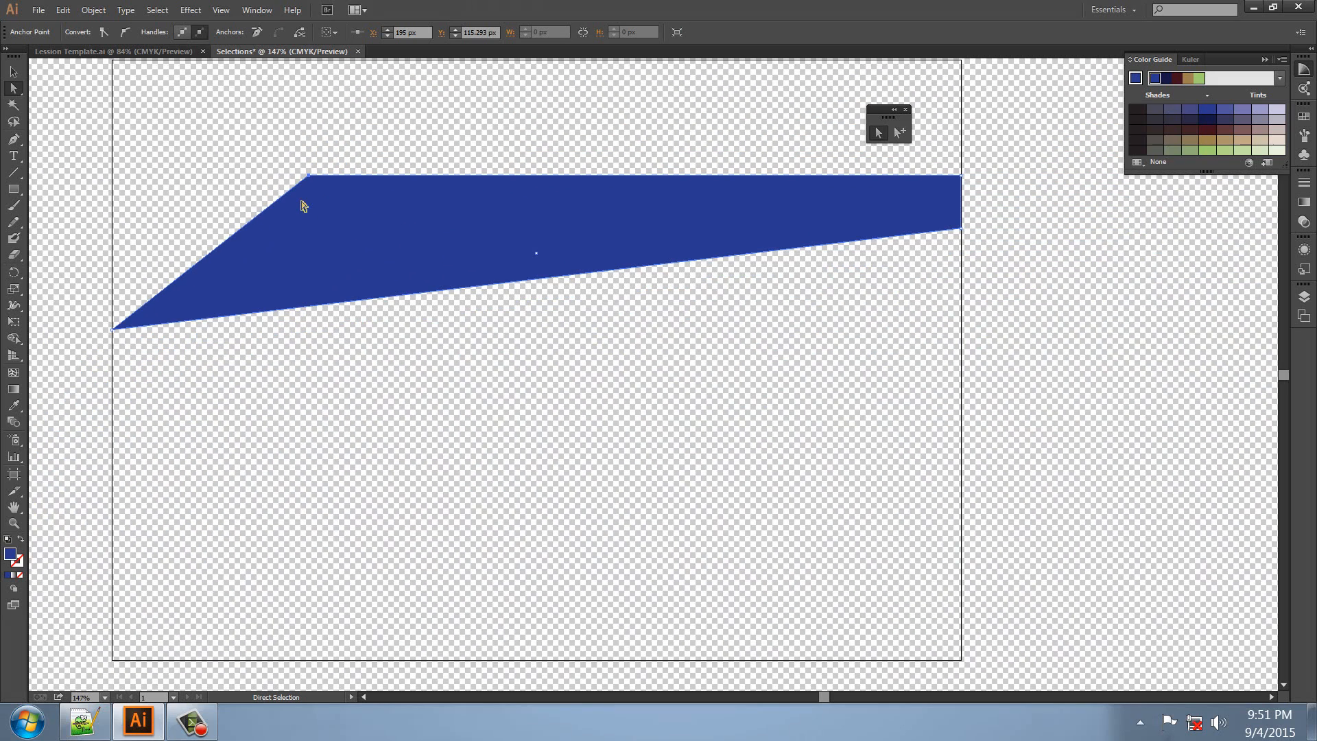
pyautogui.click(14, 71)
pyautogui.click(169, 137)
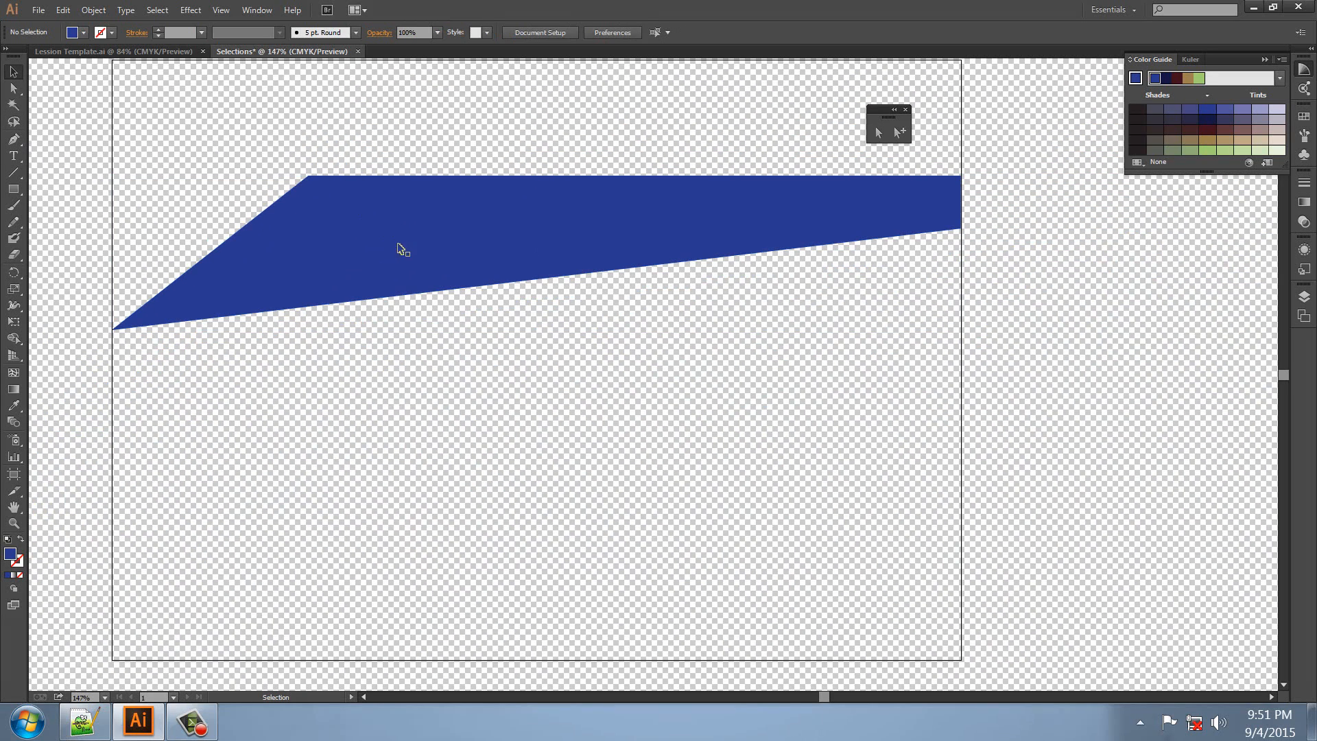
# Select the distorted blue shape and delete it from the artboard.
pyautogui.click(898, 133)
pyautogui.click(848, 208)
pyautogui.press('Delete')
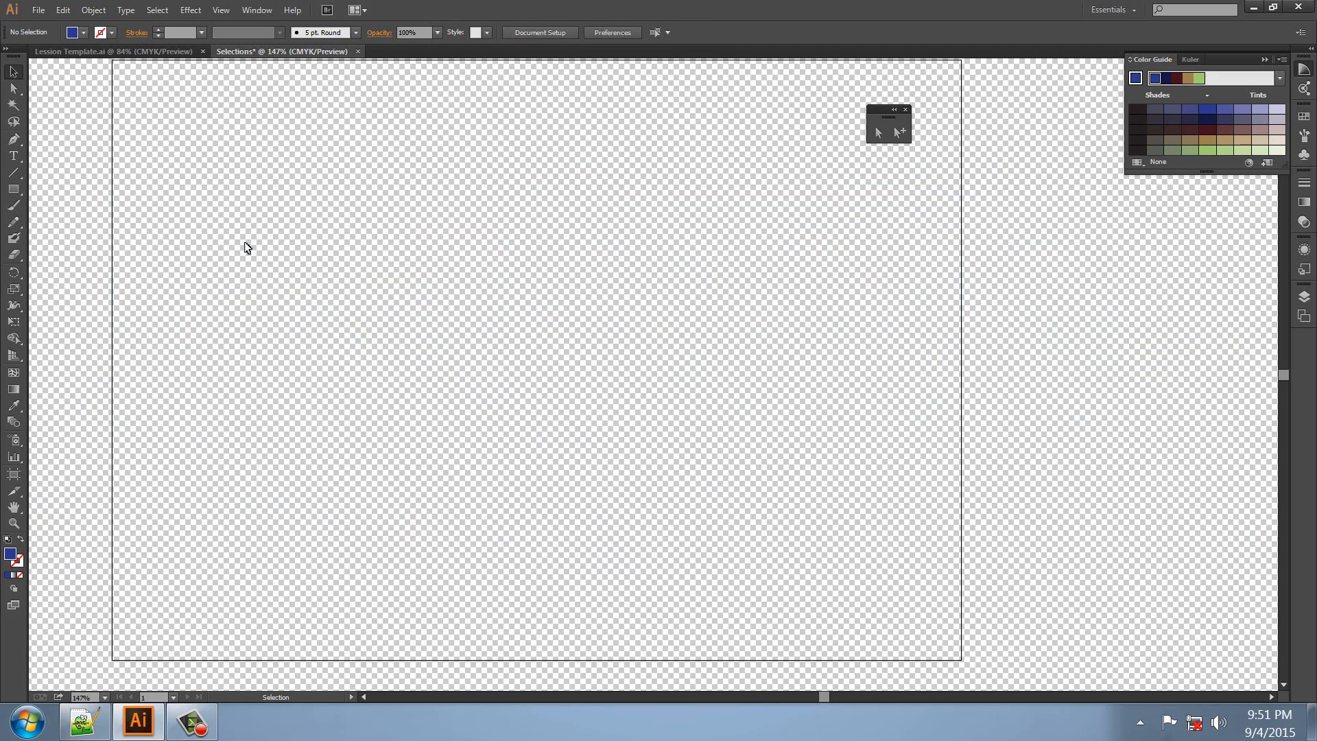
# Draw three small separate dark blue rectangles in the artboard's upper-left area, the last about 50 px by 61 px.
pyautogui.click(13, 188)
pyautogui.moveTo(229, 213); pyautogui.dragTo(295, 284)
pyautogui.moveTo(235, 327); pyautogui.dragTo(287, 389)
pyautogui.moveTo(308, 321); pyautogui.dragTo(360, 383)
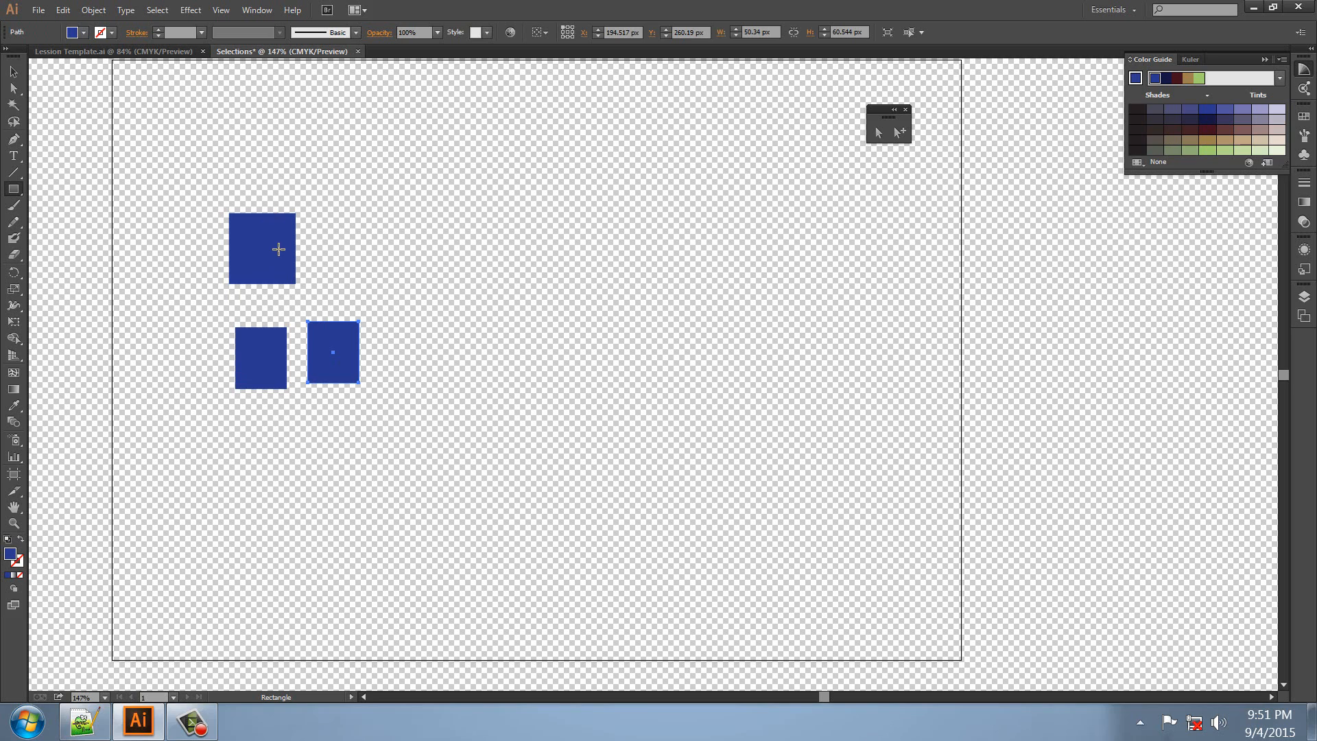
# Draw three small light green rectangles in the artboard's upper-right area, the first about 56 px by 71 px.
pyautogui.moveTo(719, 177); pyautogui.dragTo(778, 247)
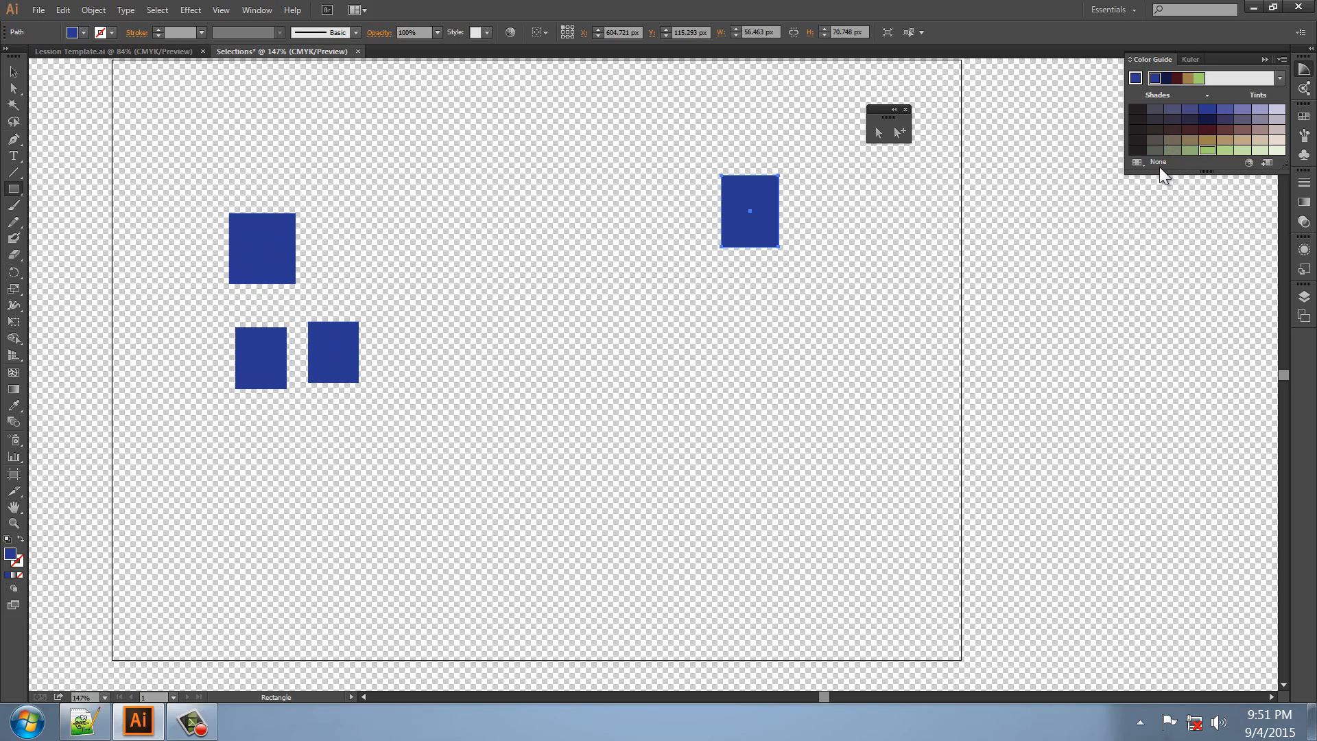
pyautogui.click(1207, 151)
pyautogui.moveTo(796, 229); pyautogui.dragTo(841, 283)
pyautogui.moveTo(714, 286); pyautogui.dragTo(777, 353)
# Draw three small dark brown rectangles near the artboard's lower middle, the last about 63 px by 46 px.
pyautogui.moveTo(464, 526); pyautogui.dragTo(525, 584)
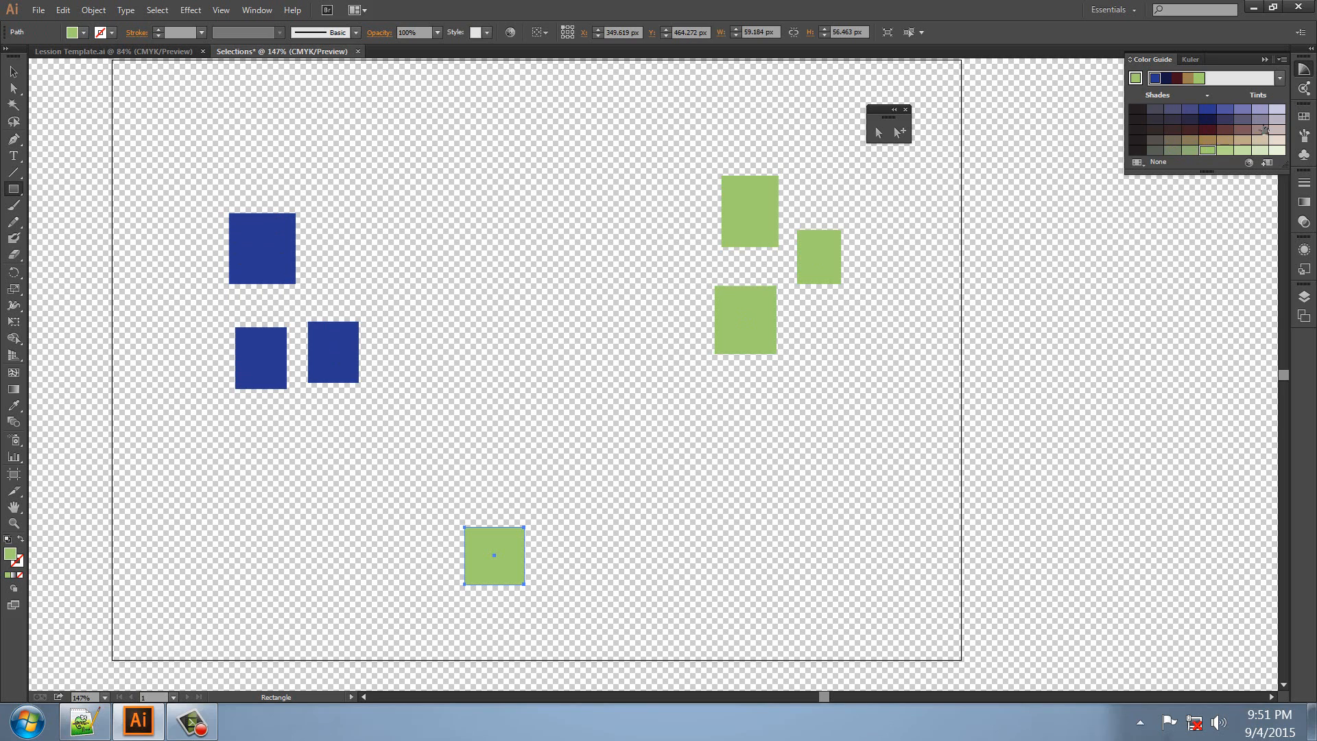
pyautogui.click(1224, 130)
pyautogui.moveTo(549, 508); pyautogui.dragTo(614, 564)
pyautogui.moveTo(531, 595); pyautogui.dragTo(594, 642)
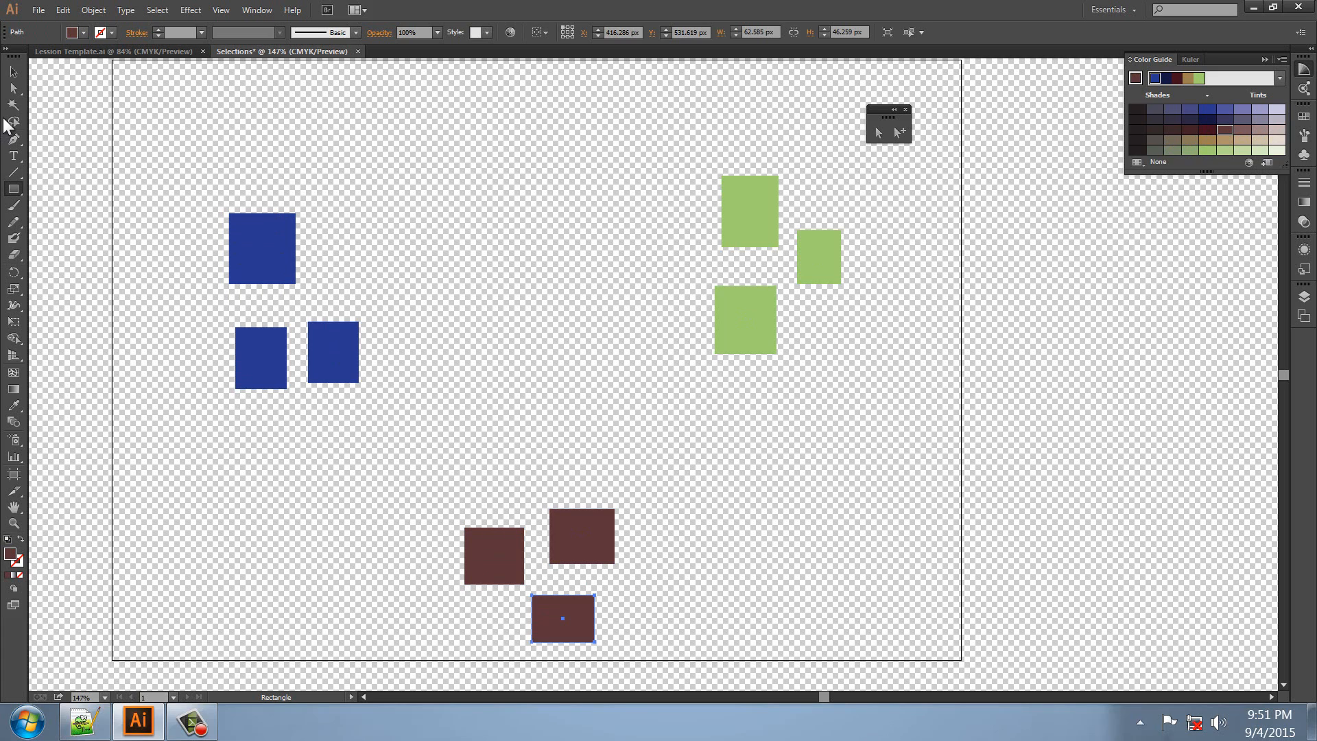
# Move the three blue rectangles individually slightly up and right with the Selection tool, and deselect them.
pyautogui.click(13, 73)
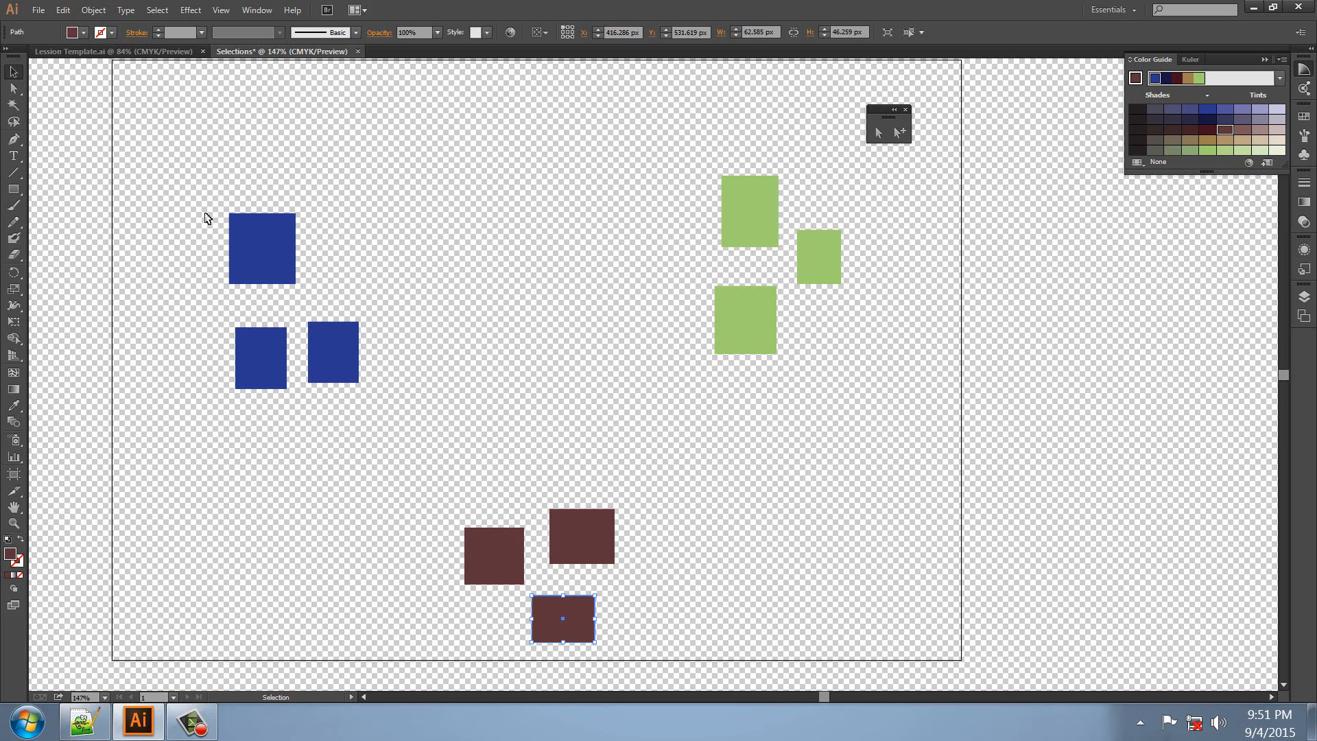
pyautogui.moveTo(198, 200); pyautogui.dragTo(414, 414)
pyautogui.click(330, 206)
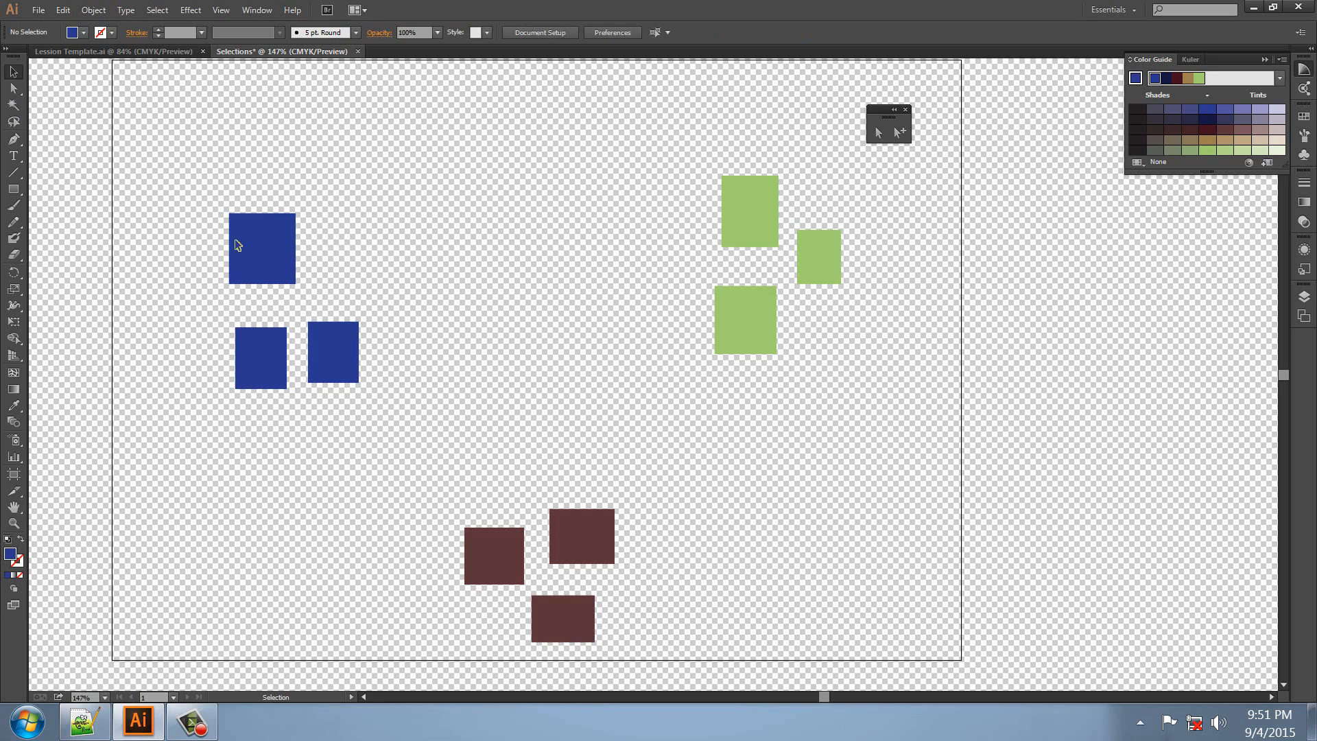
pyautogui.moveTo(259, 229); pyautogui.dragTo(269, 216)
pyautogui.moveTo(258, 367); pyautogui.dragTo(341, 332)
pyautogui.click(376, 267)
# Group the three blue rectangles, move the group slightly left and down, and deselect it.
pyautogui.moveTo(199, 178); pyautogui.dragTo(429, 423)
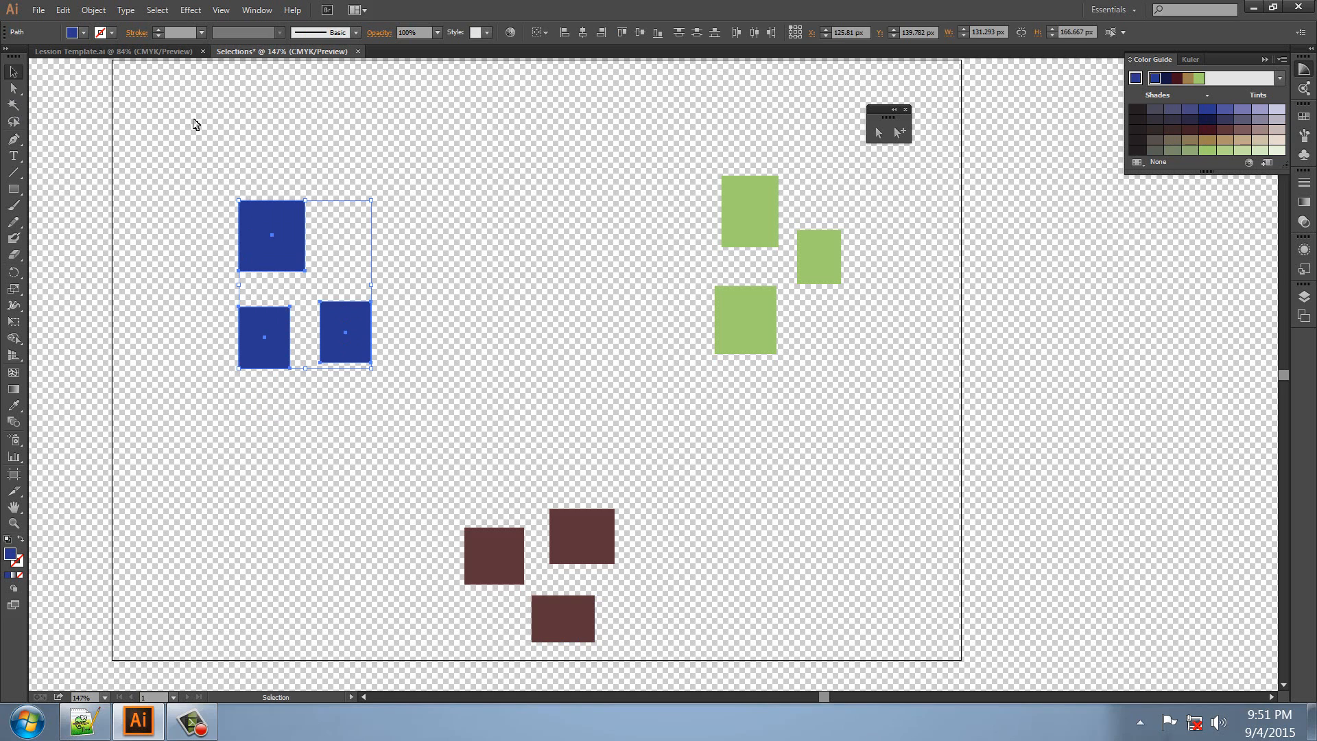
pyautogui.click(94, 11)
pyautogui.click(118, 71)
pyautogui.click(363, 278)
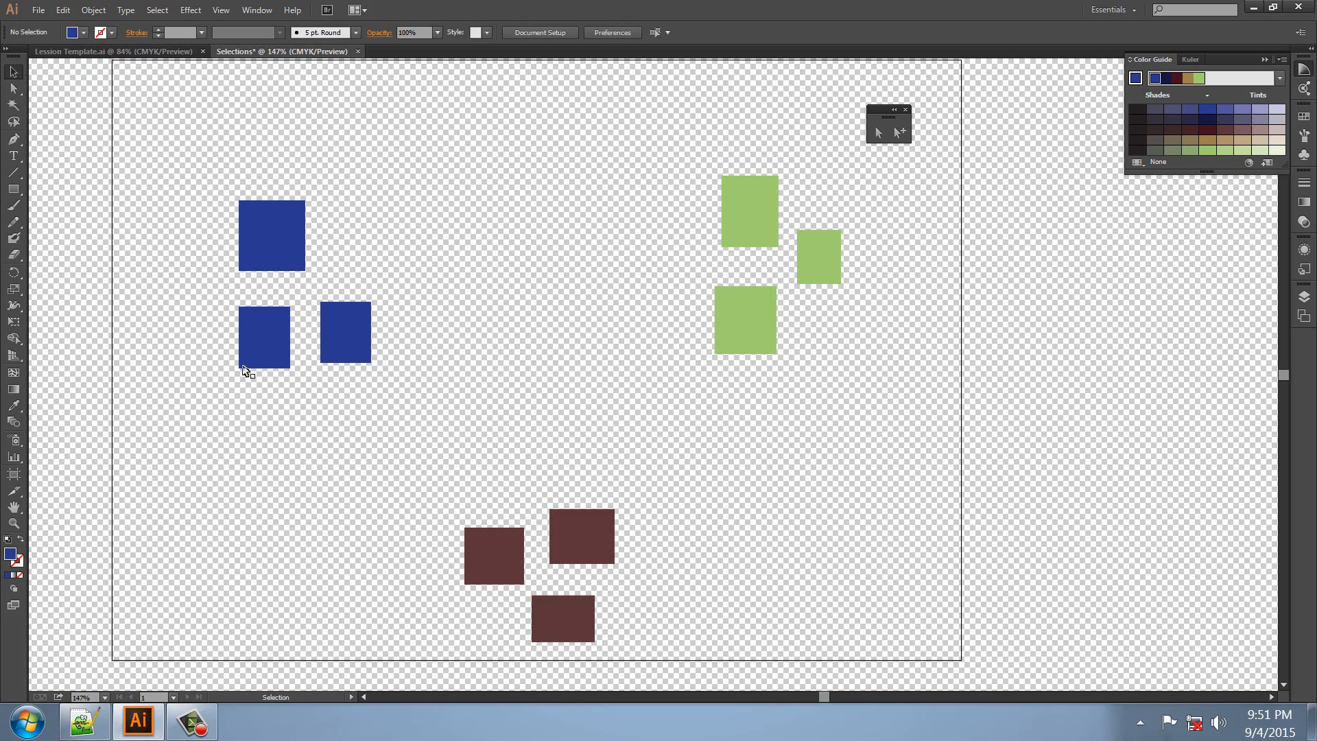
pyautogui.moveTo(244, 370)
pyautogui.mouseDown()
pyautogui.moveTo(224, 397)
pyautogui.moveTo(188, 382)
pyautogui.moveTo(235, 316)
pyautogui.moveTo(258, 376)
pyautogui.moveTo(261, 323)
pyautogui.moveTo(224, 379)
pyautogui.mouseUp()
pyautogui.click(393, 248)
# Group the three green rectangles, move the group left toward the artboard's centre, and deselect it.
pyautogui.moveTo(695, 157); pyautogui.dragTo(863, 406)
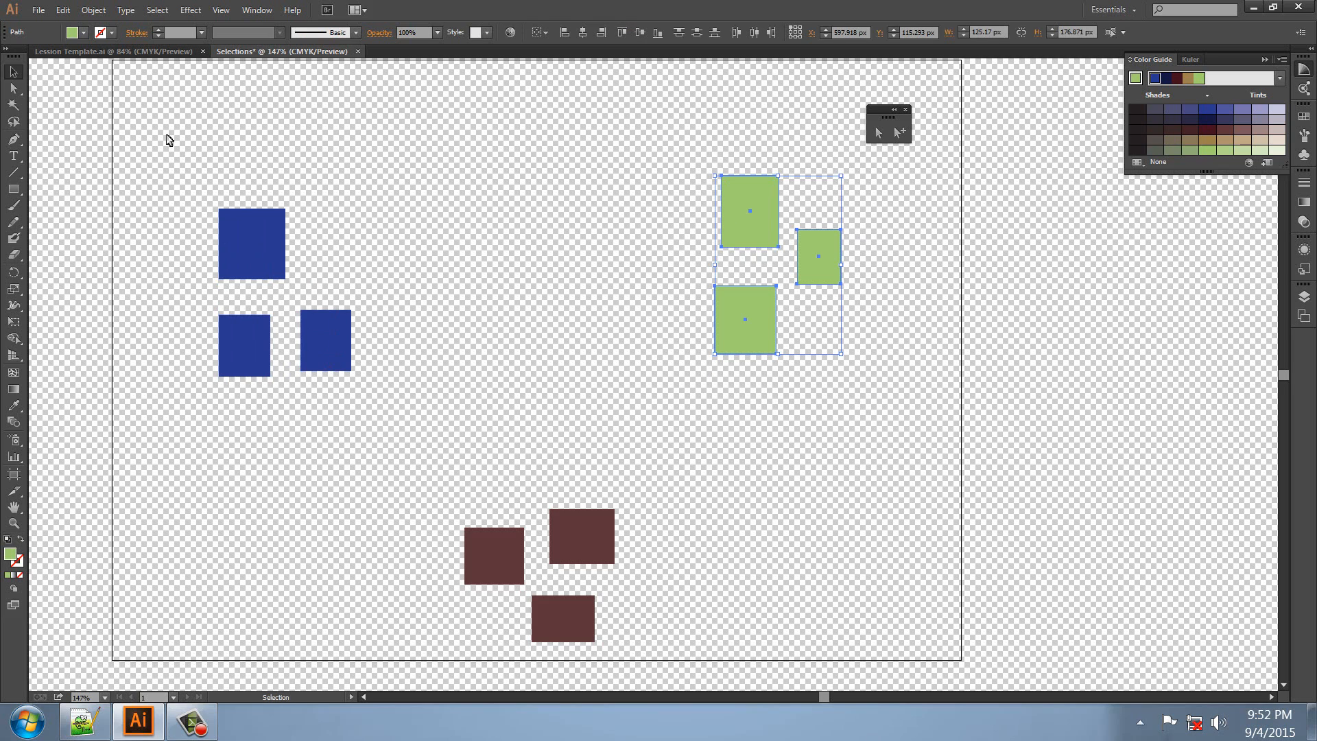
pyautogui.click(94, 10)
pyautogui.click(118, 66)
pyautogui.click(611, 264)
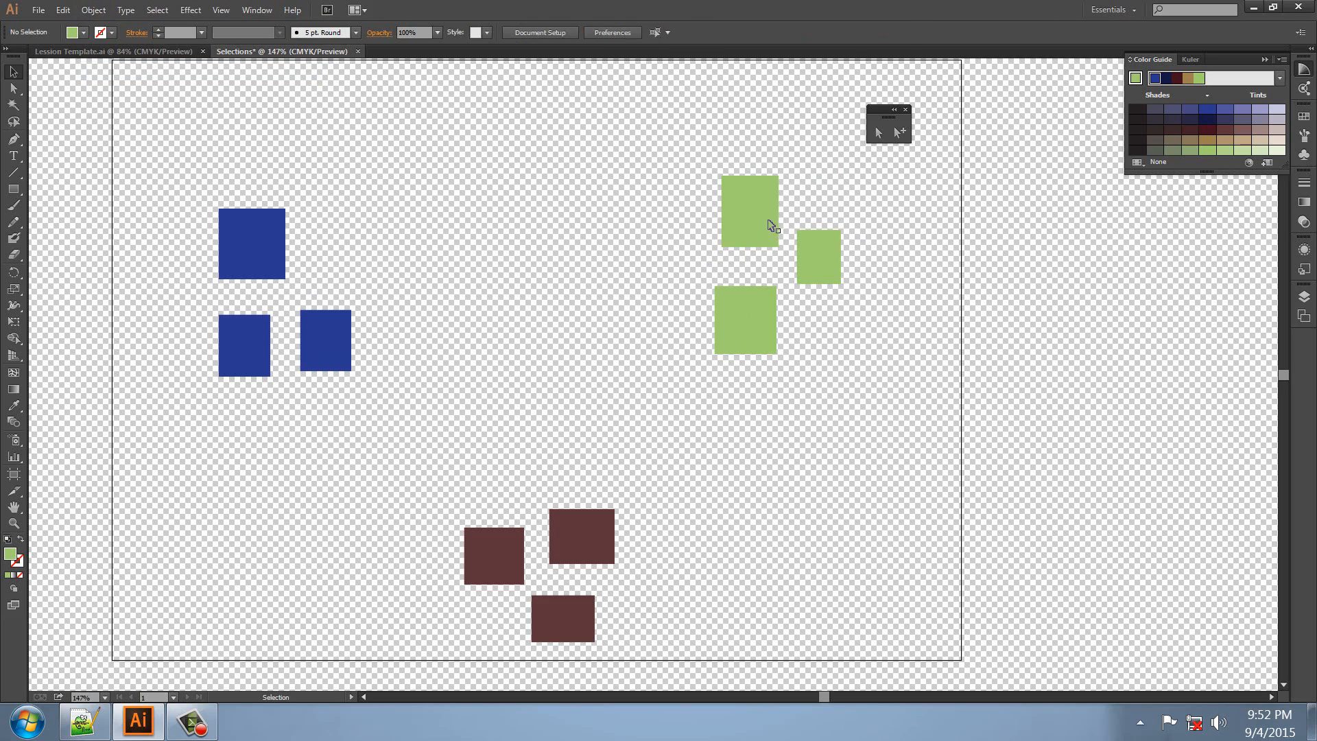
pyautogui.moveTo(761, 223); pyautogui.dragTo(513, 217)
pyautogui.click(436, 445)
# Group the three brown rectangles and move the group up and right, below the green group.
pyautogui.moveTo(407, 471); pyautogui.dragTo(659, 660)
pyautogui.click(93, 9)
pyautogui.click(120, 69)
pyautogui.click(411, 391)
pyautogui.moveTo(586, 537); pyautogui.dragTo(696, 477)
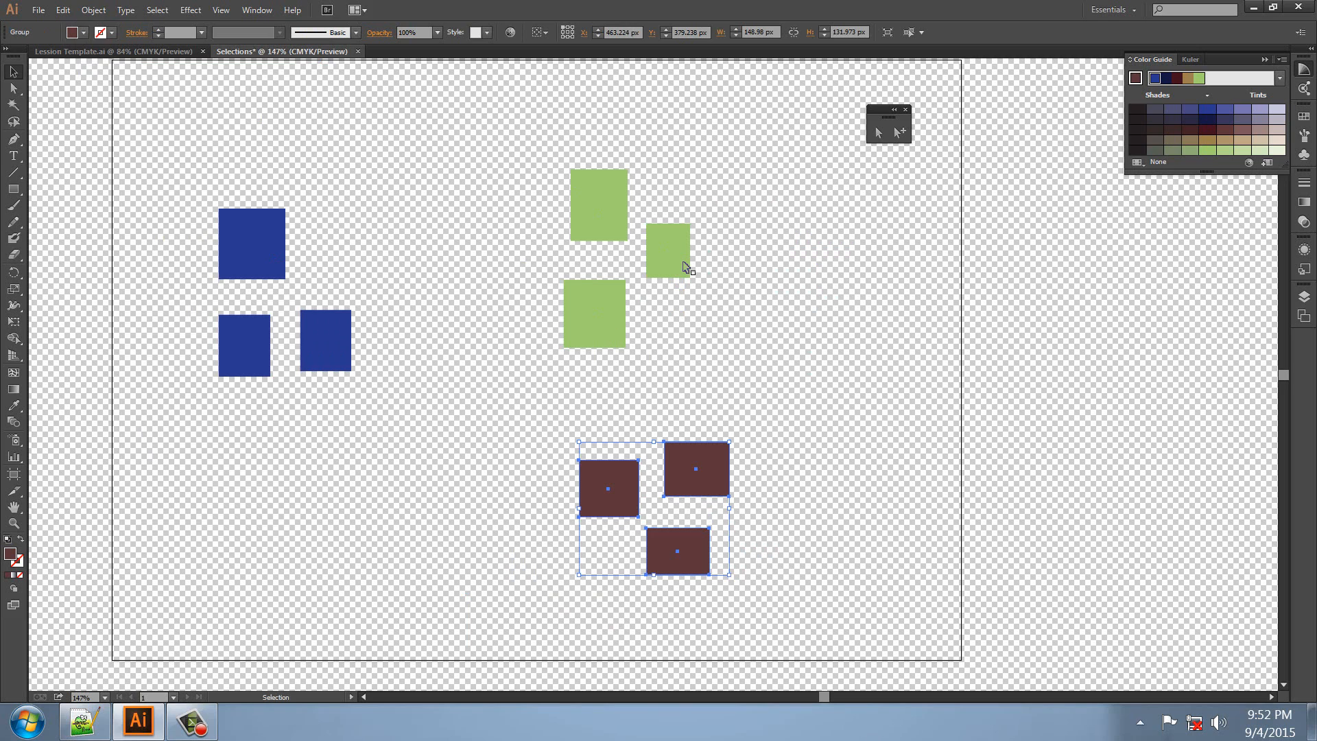
# Move the brown group left and slightly up, ungroup it, and deselect its rectangles.
pyautogui.click(777, 378)
pyautogui.moveTo(701, 486); pyautogui.dragTo(539, 470)
pyautogui.click(93, 9)
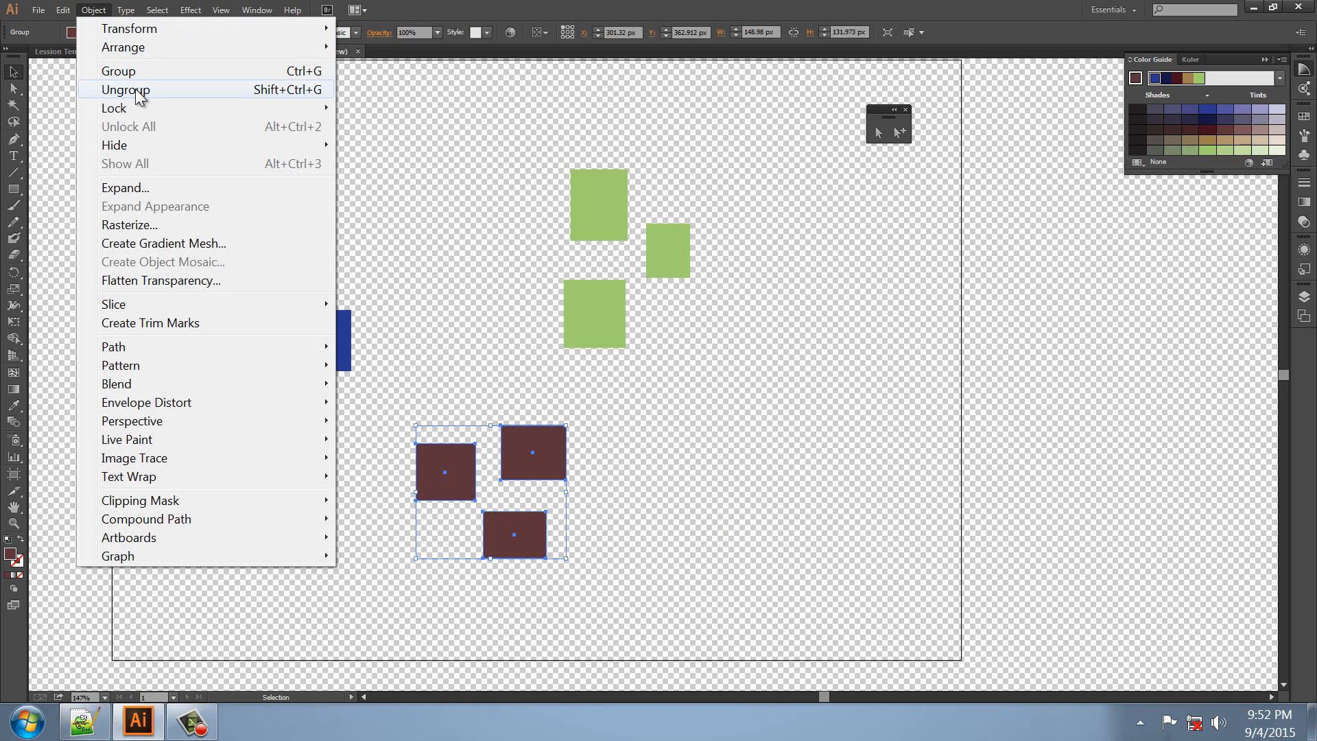
pyautogui.click(308, 93)
pyautogui.click(489, 454)
# Reposition the three ungrouped brown rectangles one by one with the Selection tool, spreading them lower on the artboard, and deselect them.
pyautogui.moveTo(519, 546); pyautogui.dragTo(570, 565)
pyautogui.moveTo(528, 458); pyautogui.dragTo(583, 447)
pyautogui.moveTo(442, 492); pyautogui.dragTo(491, 519)
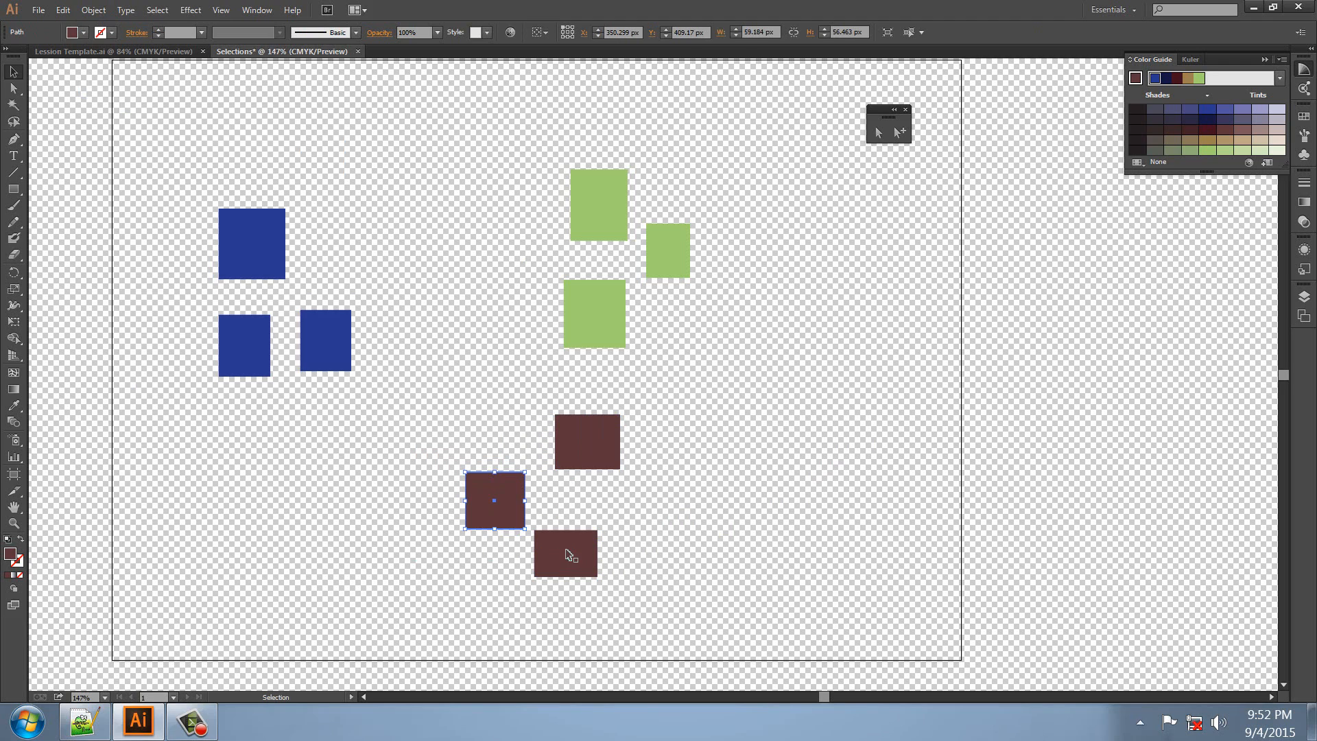
pyautogui.moveTo(552, 552); pyautogui.dragTo(541, 575)
pyautogui.moveTo(585, 453); pyautogui.dragTo(483, 525)
pyautogui.moveTo(555, 578); pyautogui.dragTo(525, 583)
pyautogui.click(646, 506)
# Move the green group slightly up and left, ungroup it, and deselect its rectangles.
pyautogui.moveTo(611, 206); pyautogui.dragTo(535, 175)
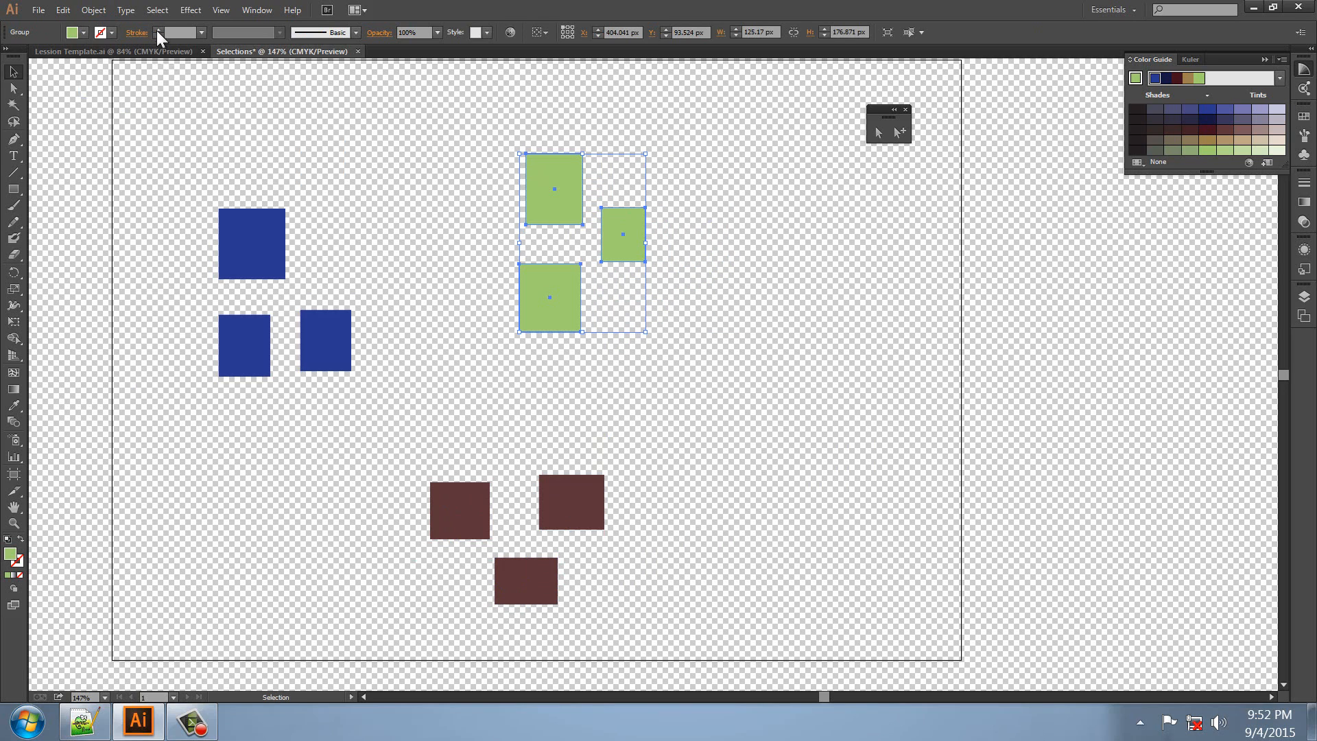
pyautogui.click(94, 10)
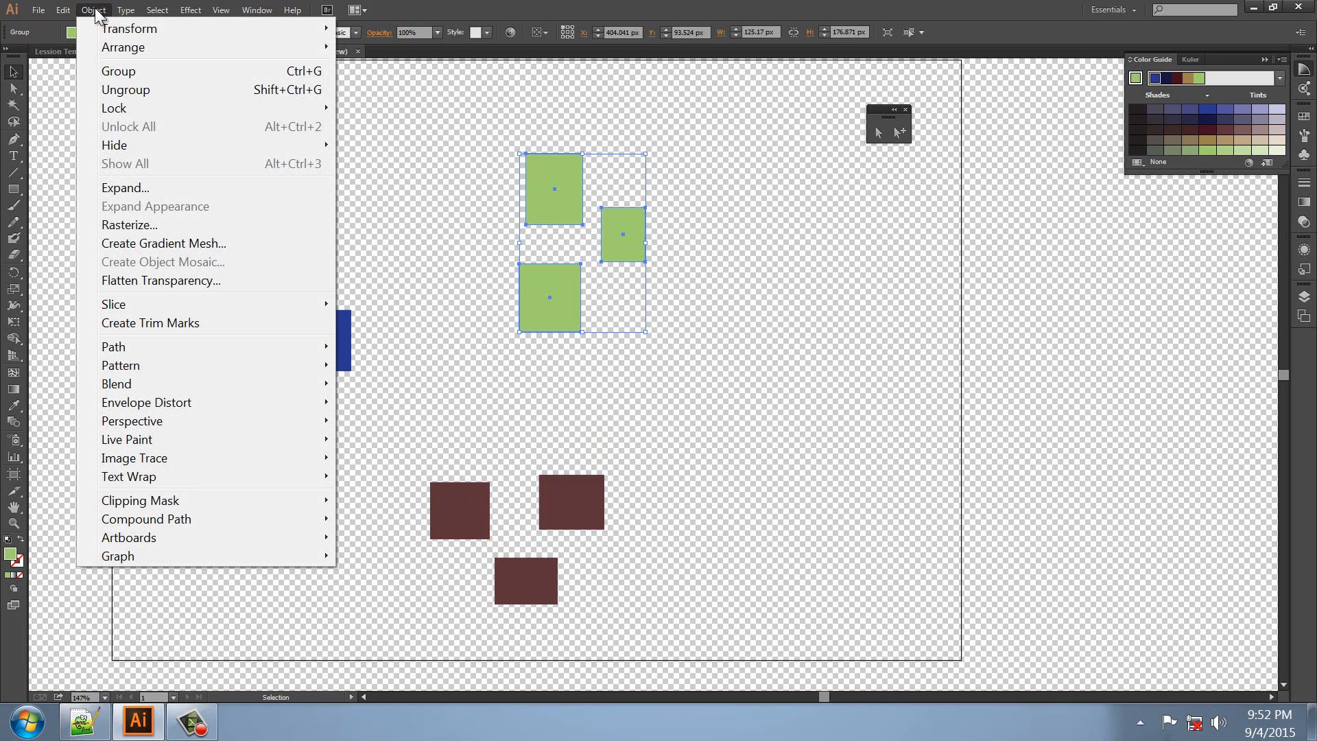
pyautogui.click(121, 90)
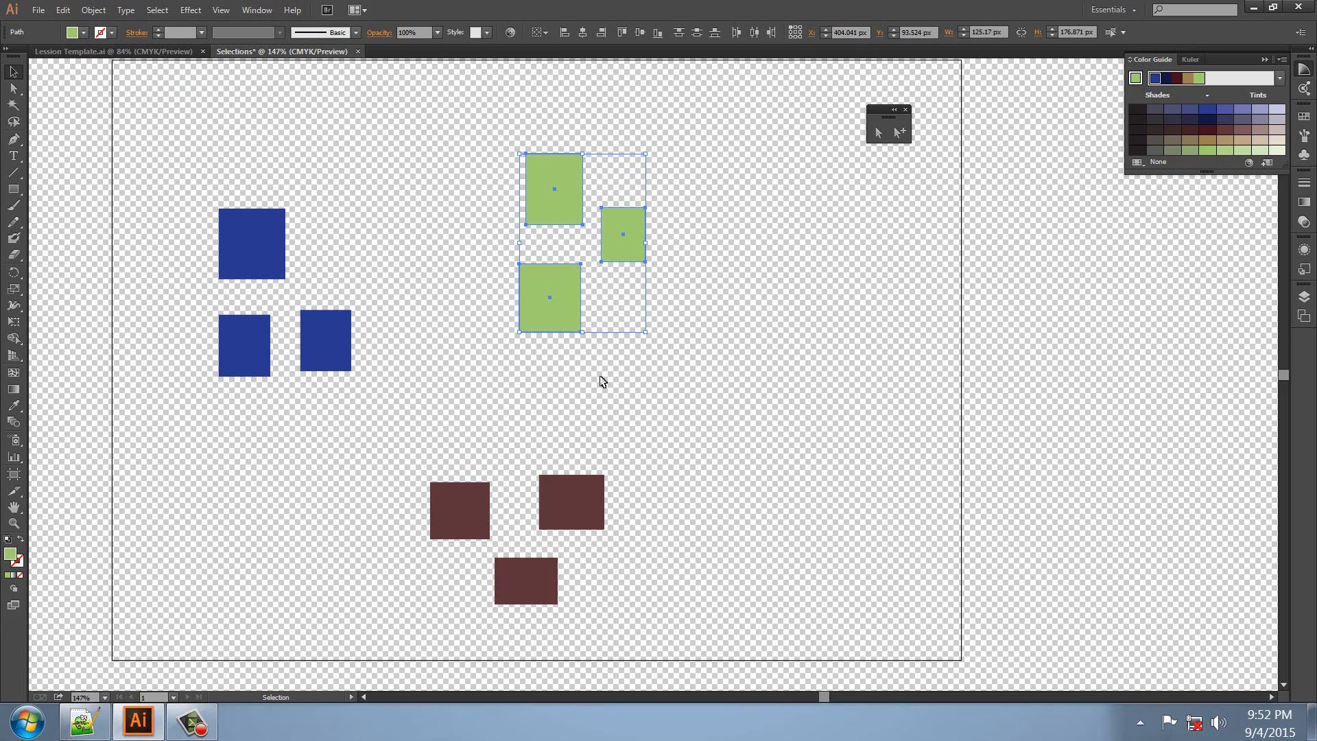
pyautogui.click(476, 161)
# Move the tallest green rectangle up and the other two green rectangles right and slightly up, each individually, and deselect them.
pyautogui.moveTo(568, 192); pyautogui.dragTo(567, 154)
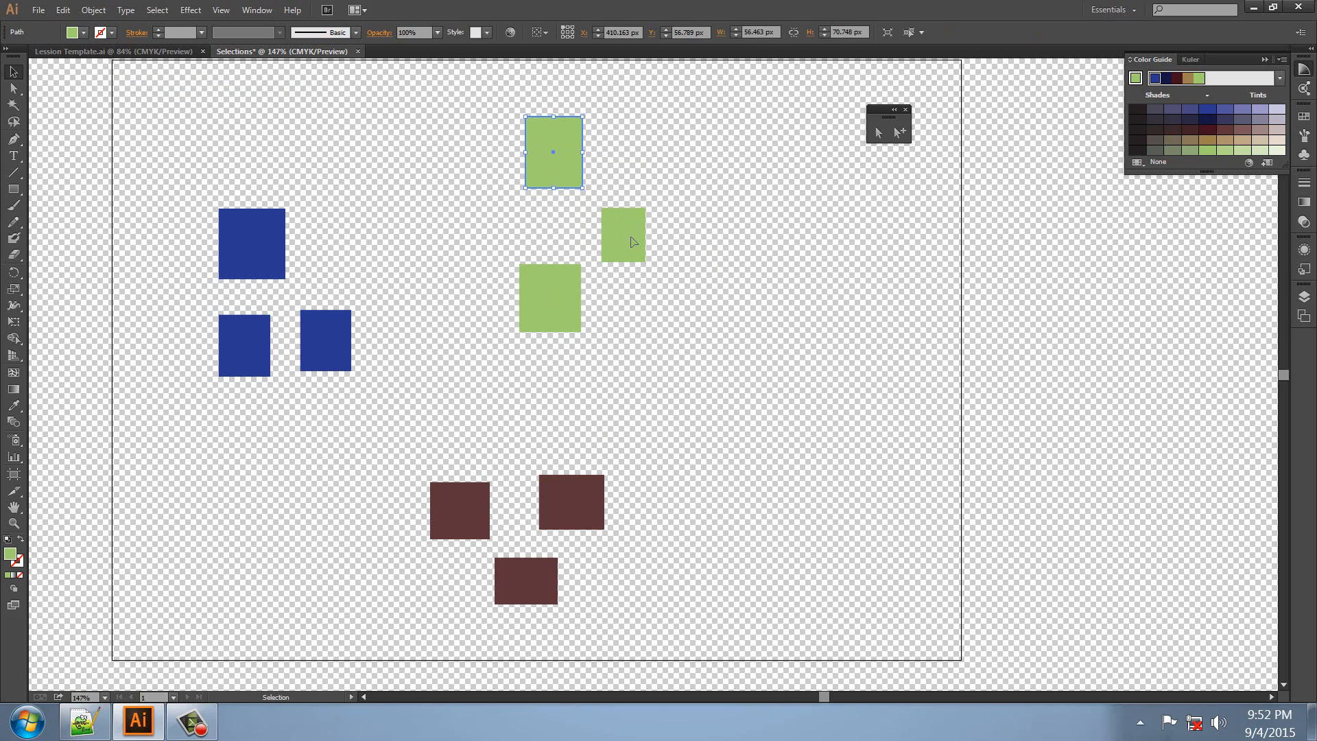
pyautogui.moveTo(631, 241); pyautogui.dragTo(667, 225)
pyautogui.moveTo(567, 300); pyautogui.dragTo(609, 290)
pyautogui.click(513, 296)
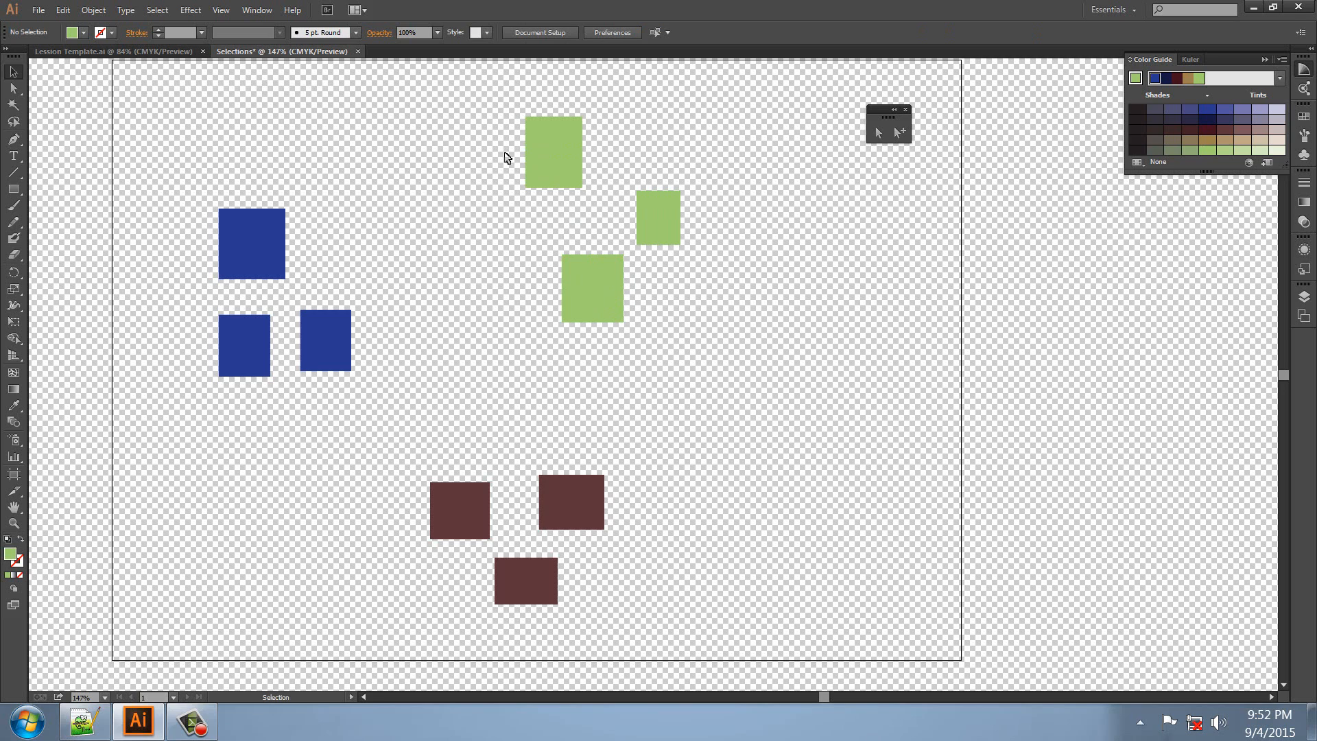
# Group the three green rectangles, move the group slightly right and down, and deselect it.
pyautogui.moveTo(493, 113); pyautogui.dragTo(709, 324)
pyautogui.click(94, 10)
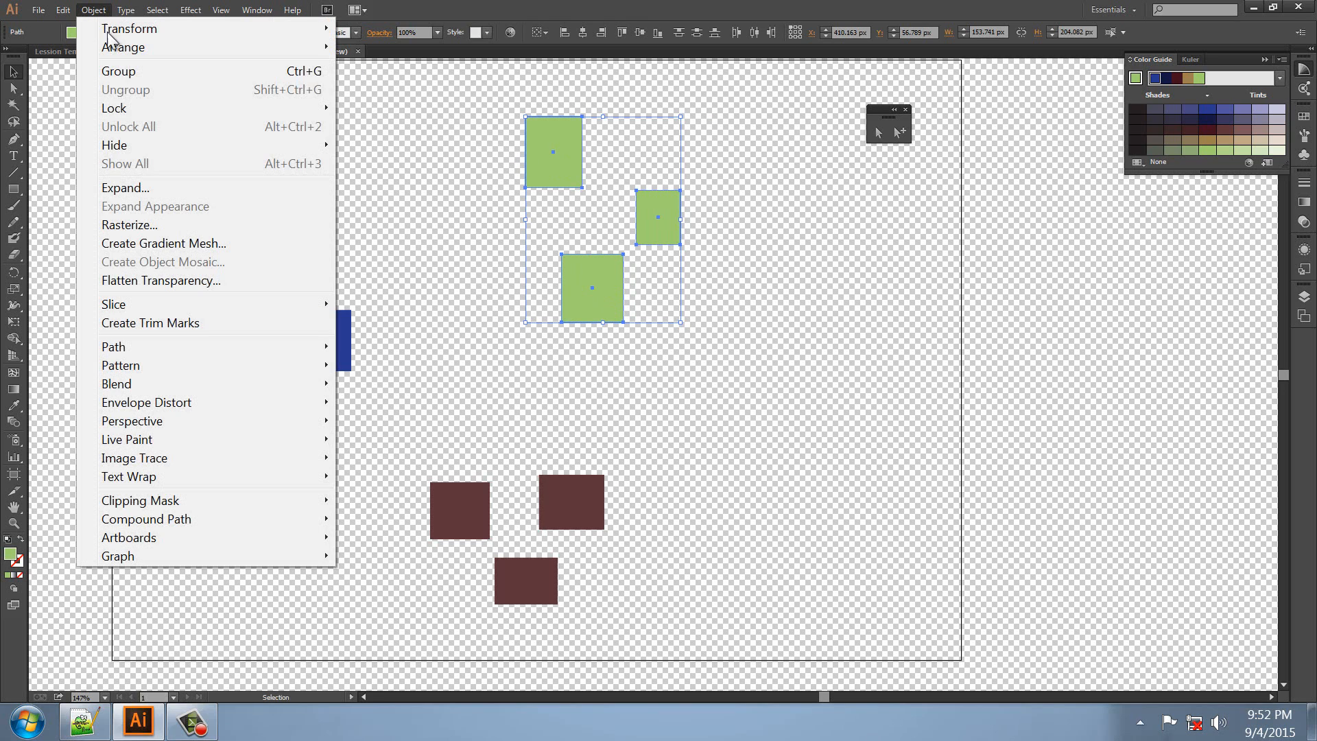
pyautogui.click(130, 72)
pyautogui.moveTo(538, 192); pyautogui.dragTo(550, 204)
pyautogui.click(471, 345)
# Group the three brown rectangles and move the group right and up, below the green rectangles.
pyautogui.moveTo(395, 439); pyautogui.dragTo(673, 625)
pyautogui.click(95, 11)
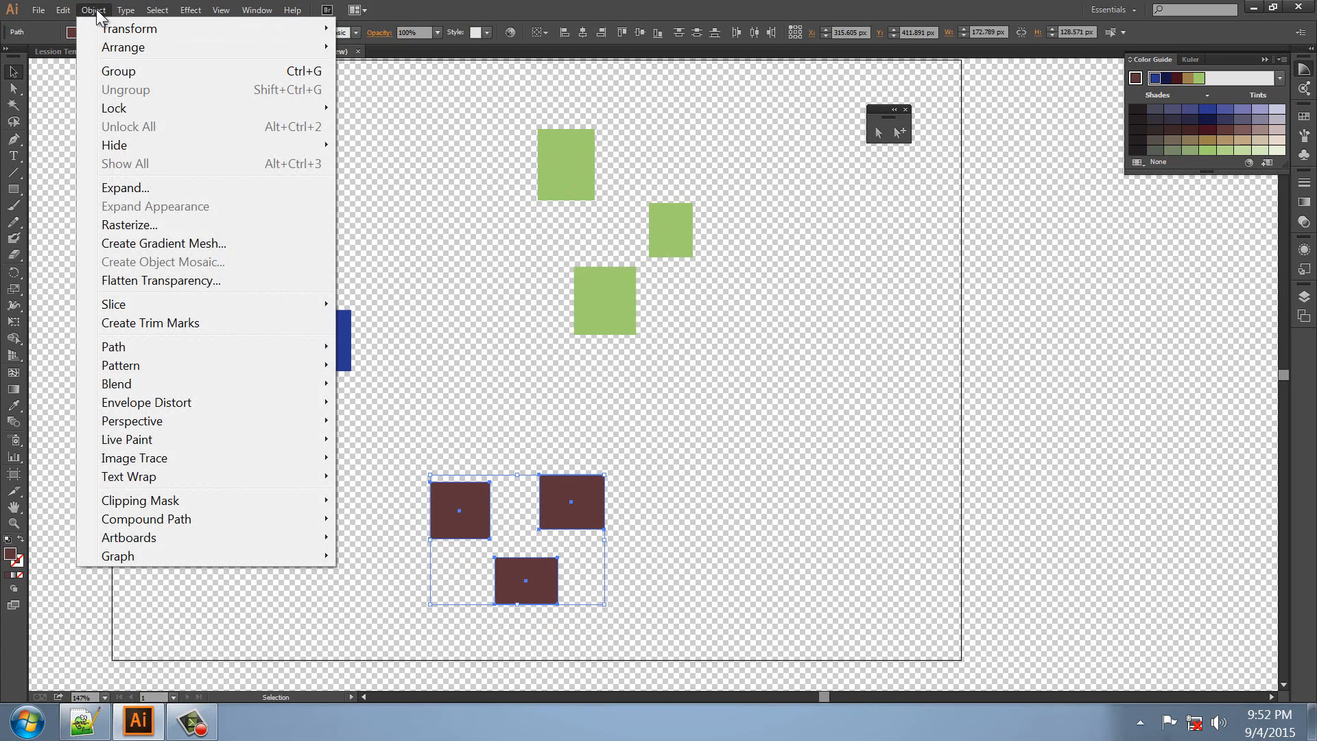
pyautogui.click(489, 473)
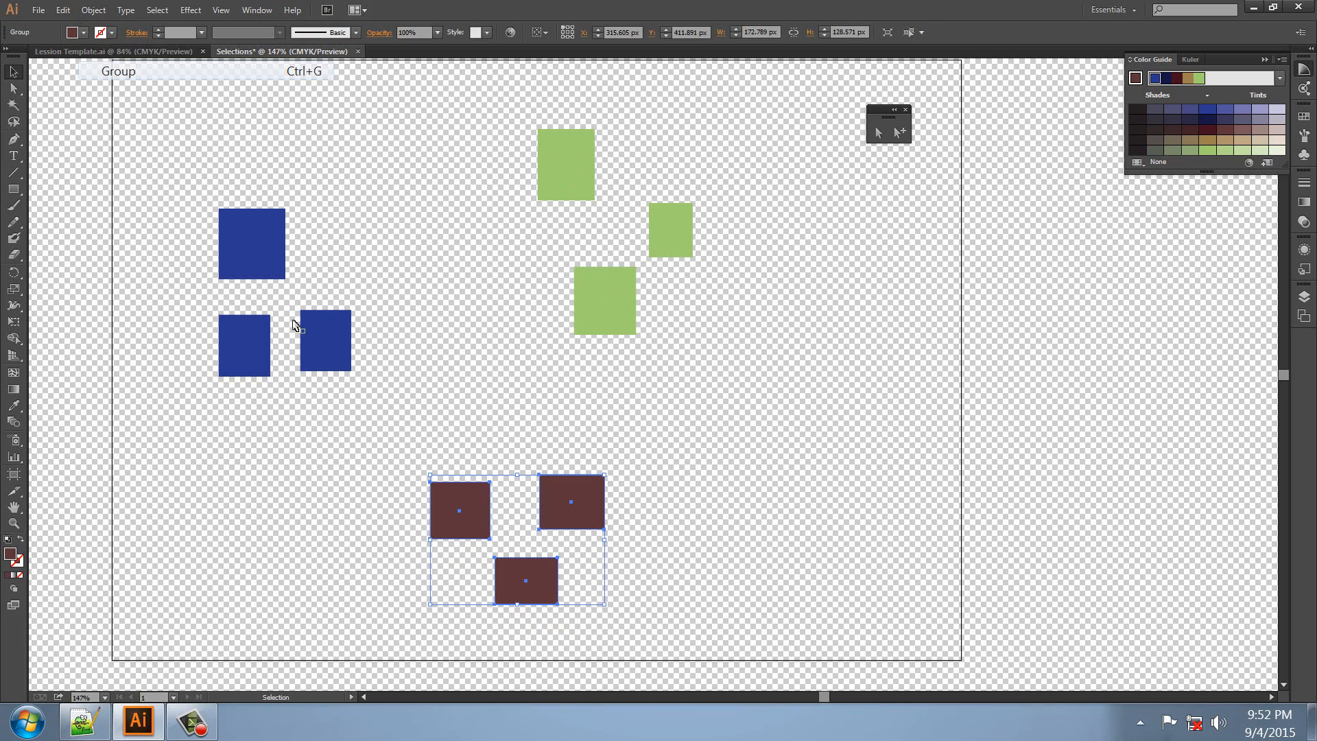
pyautogui.moveTo(542, 498); pyautogui.dragTo(586, 494)
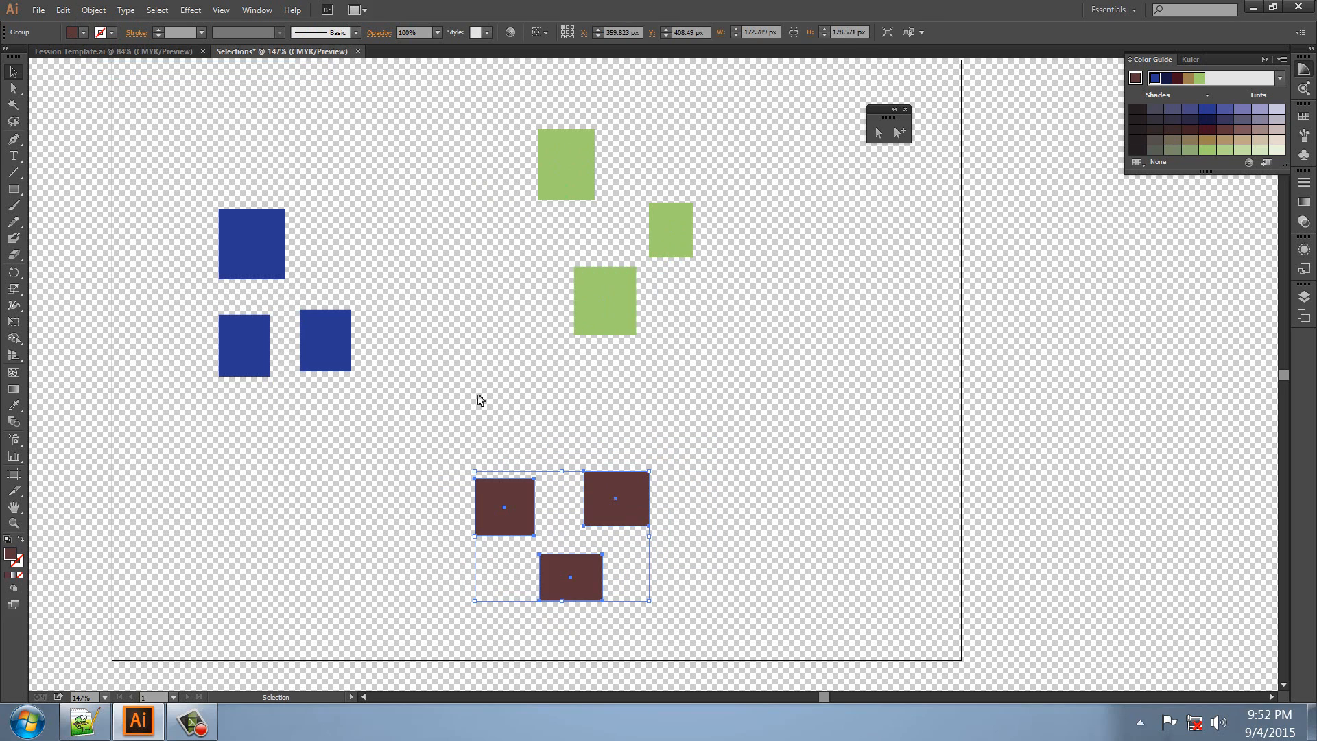
pyautogui.click(480, 367)
pyautogui.moveTo(510, 515); pyautogui.dragTo(527, 473)
pyautogui.click(553, 415)
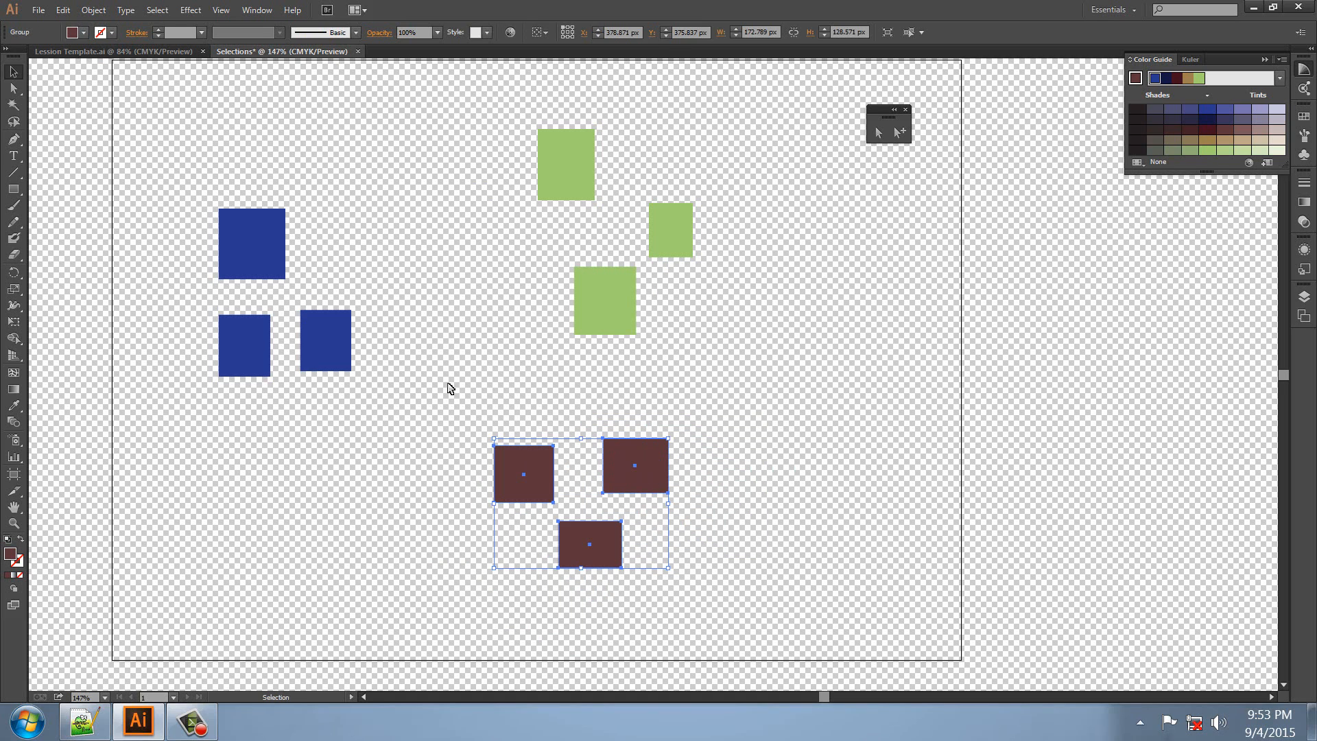
# Ungroup the brown rectangles and deselect them.
pyautogui.click(93, 10)
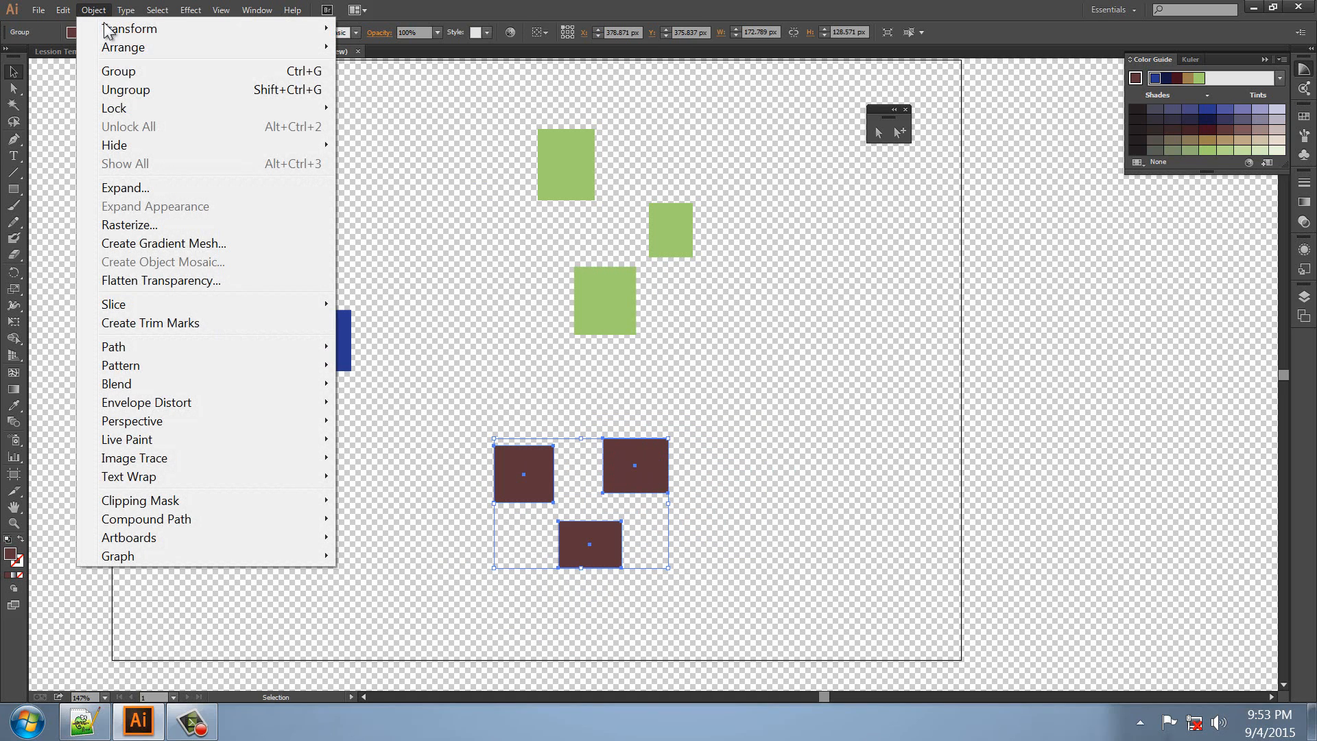
pyautogui.click(152, 89)
pyautogui.click(412, 247)
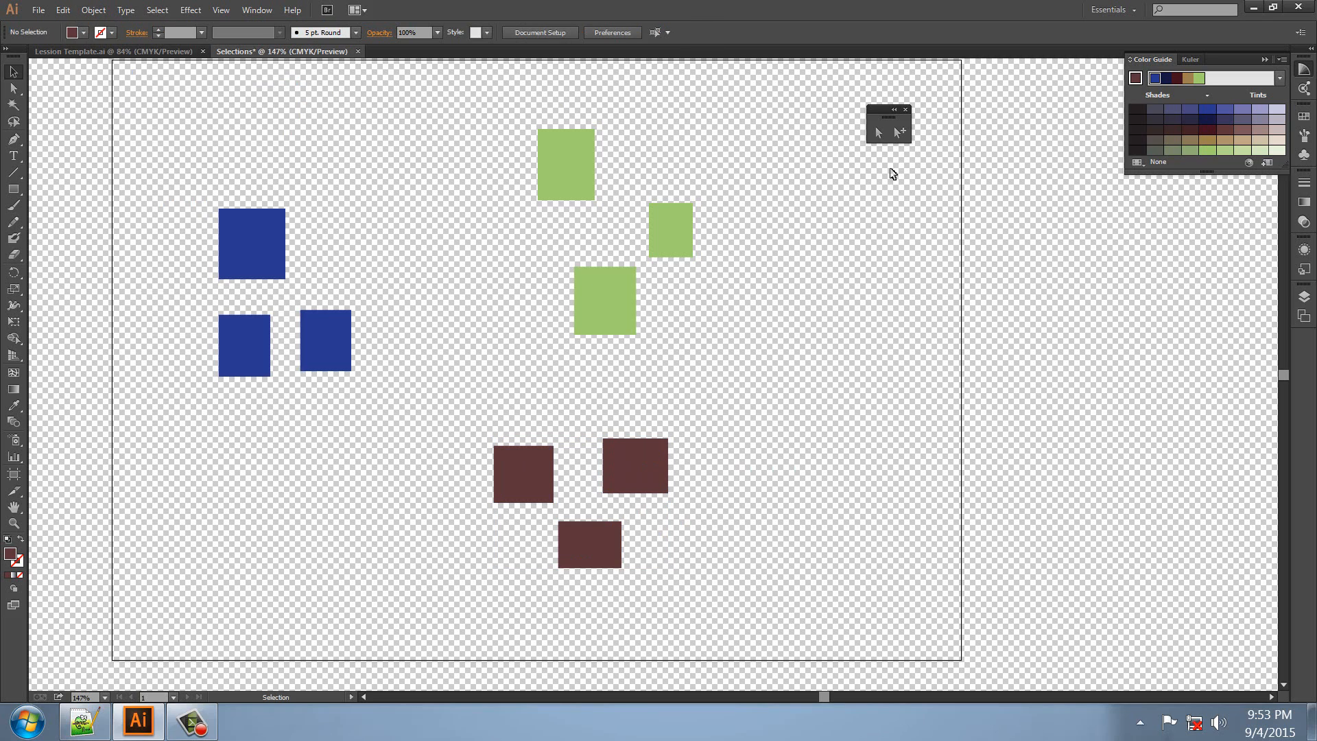
# With the Group Selection tool, nudge the right-hand blue rectangle and move the lower-left blue rectangle down inside their group.
pyautogui.click(899, 130)
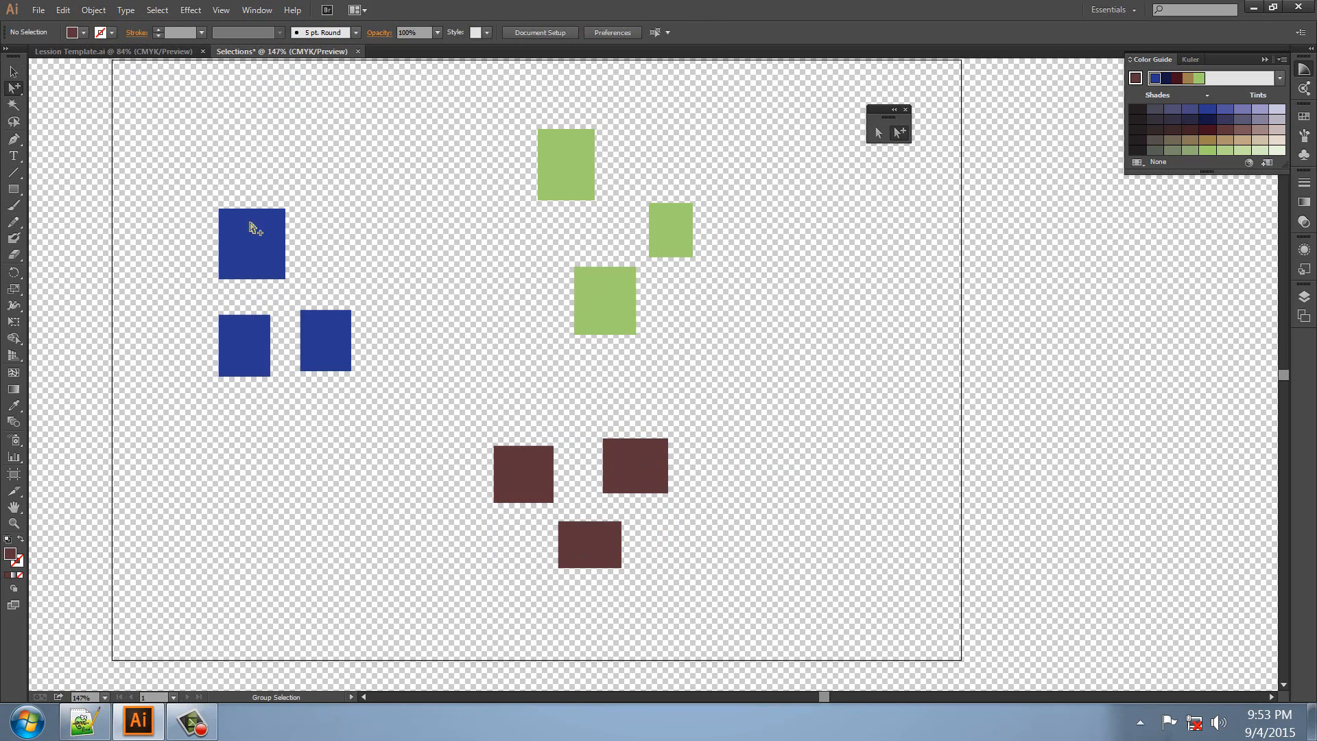
pyautogui.moveTo(331, 350)
pyautogui.mouseDown()
pyautogui.moveTo(455, 175)
pyautogui.moveTo(330, 353)
pyautogui.mouseUp()
pyautogui.moveTo(249, 359); pyautogui.dragTo(242, 393)
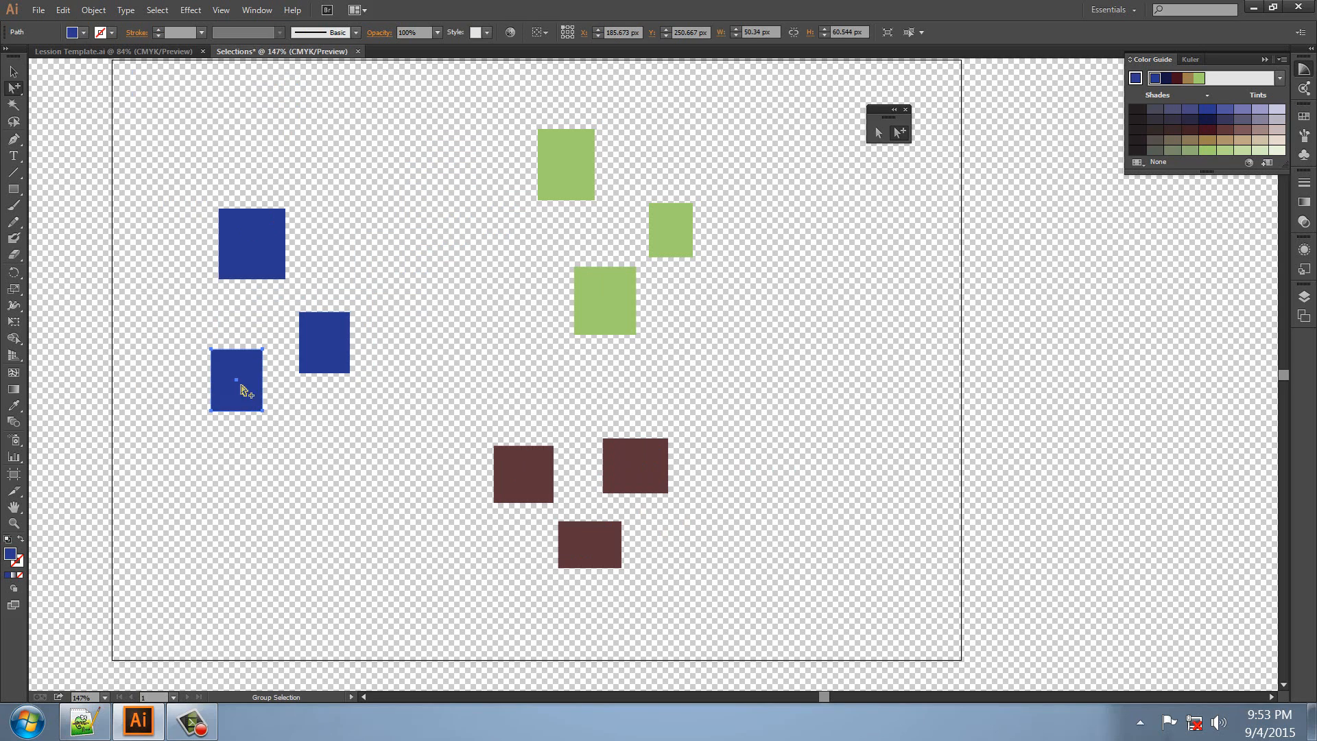
# Move the whole blue group up and right with the Selection tool, and bring it back down near the artboard's left edge.
pyautogui.click(14, 72)
pyautogui.click(285, 186)
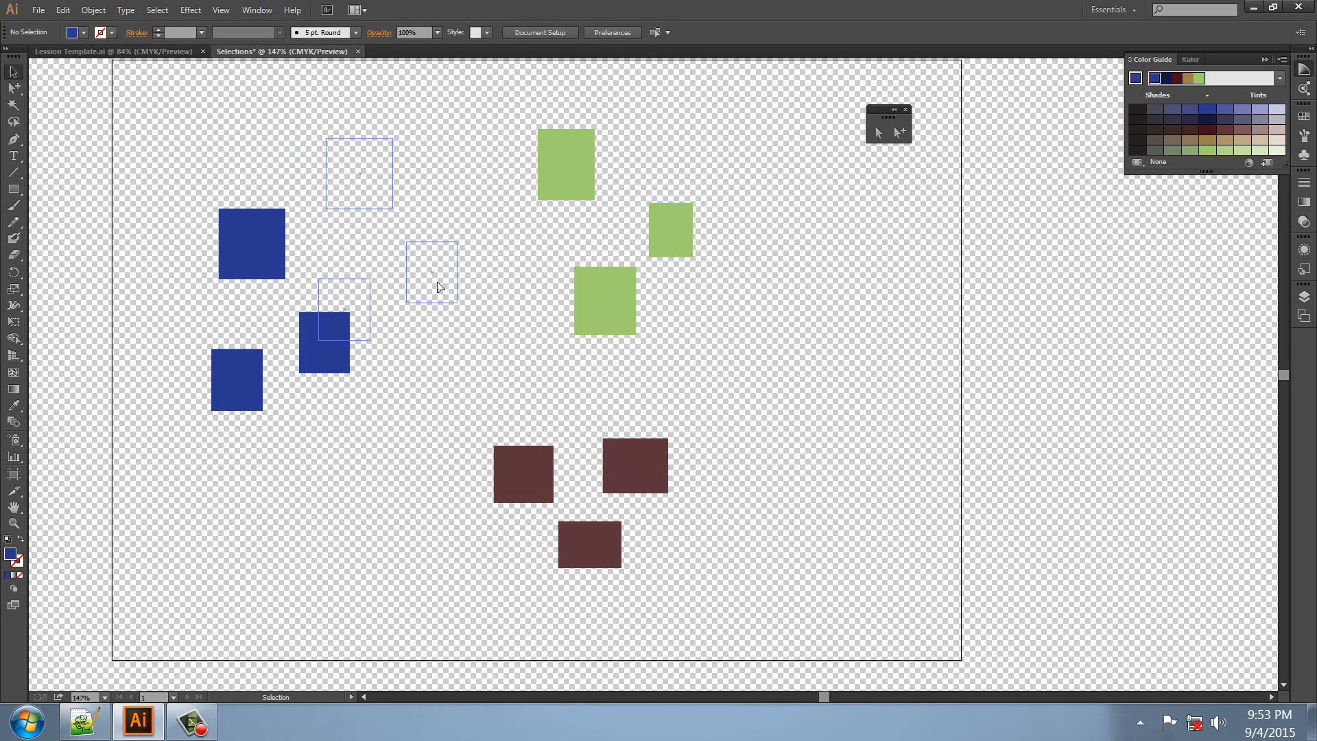
pyautogui.moveTo(439, 287); pyautogui.dragTo(440, 287)
pyautogui.moveTo(342, 146); pyautogui.dragTo(229, 252)
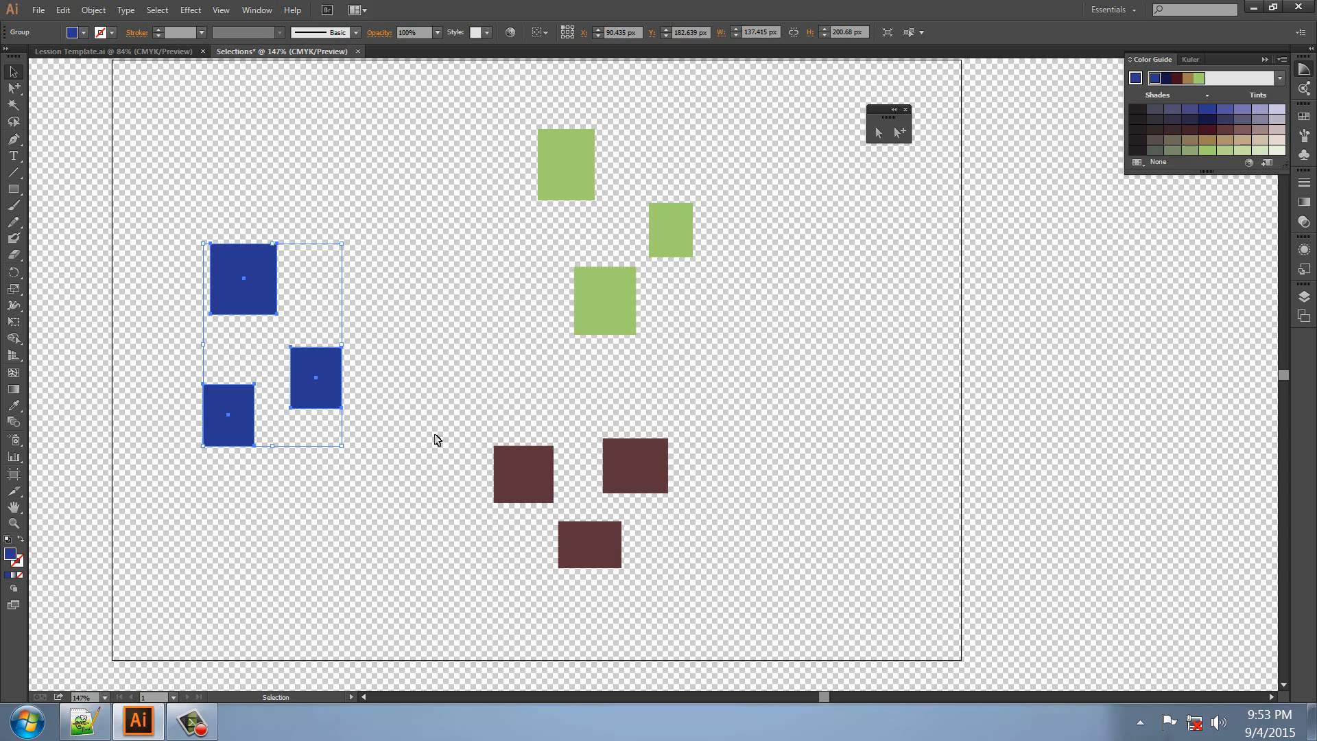
# Rearrange the three blue rectangles individually within their group with the Group Selection tool, setting the smaller two side by side below the largest.
pyautogui.click(899, 132)
pyautogui.click(323, 271)
pyautogui.moveTo(277, 286); pyautogui.dragTo(315, 247)
pyautogui.moveTo(340, 354); pyautogui.dragTo(362, 287)
pyautogui.moveTo(244, 412); pyautogui.dragTo(270, 353)
pyautogui.moveTo(299, 258); pyautogui.dragTo(270, 275)
pyautogui.moveTo(337, 325); pyautogui.dragTo(364, 371)
# Move the blue group around as one object with the Selection tool, leaving it slightly right of and below its starting place.
pyautogui.click(12, 73)
pyautogui.click(177, 161)
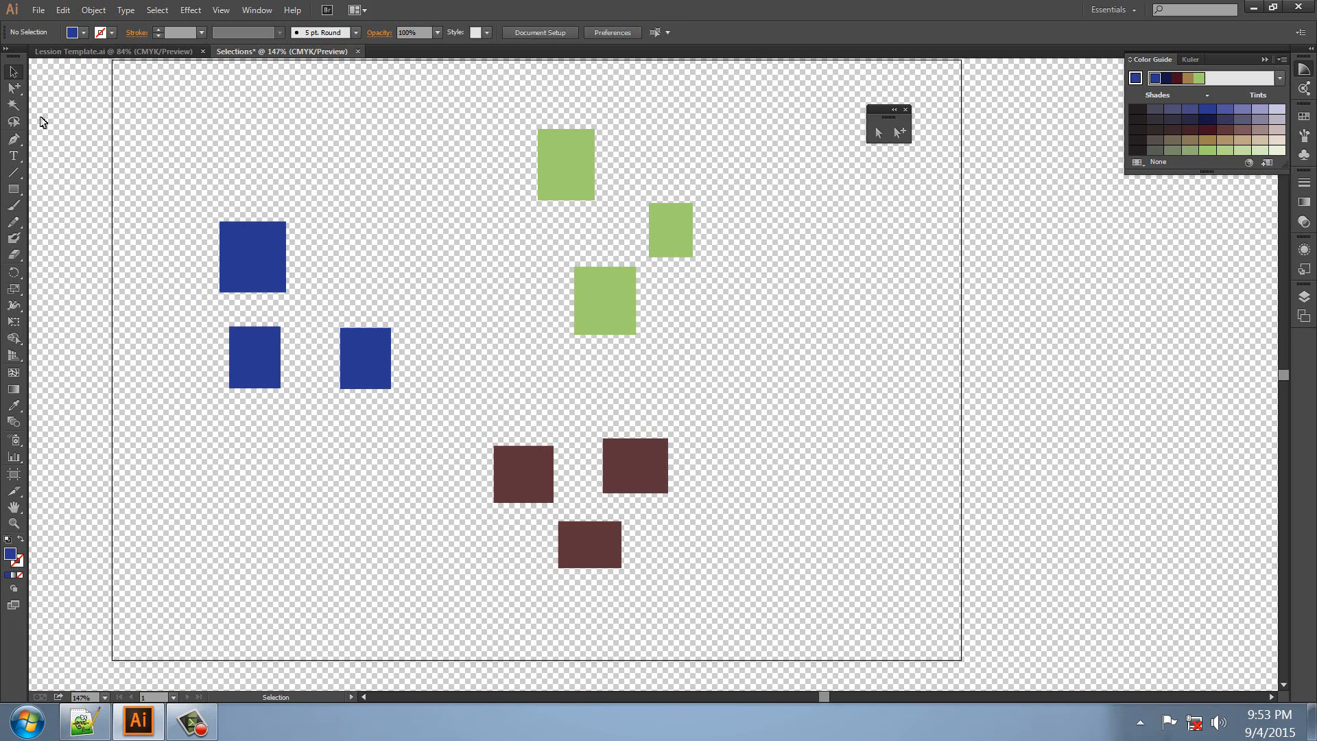
pyautogui.moveTo(268, 255); pyautogui.dragTo(234, 282)
pyautogui.moveTo(252, 247); pyautogui.dragTo(378, 125)
pyautogui.moveTo(334, 168); pyautogui.dragTo(259, 280)
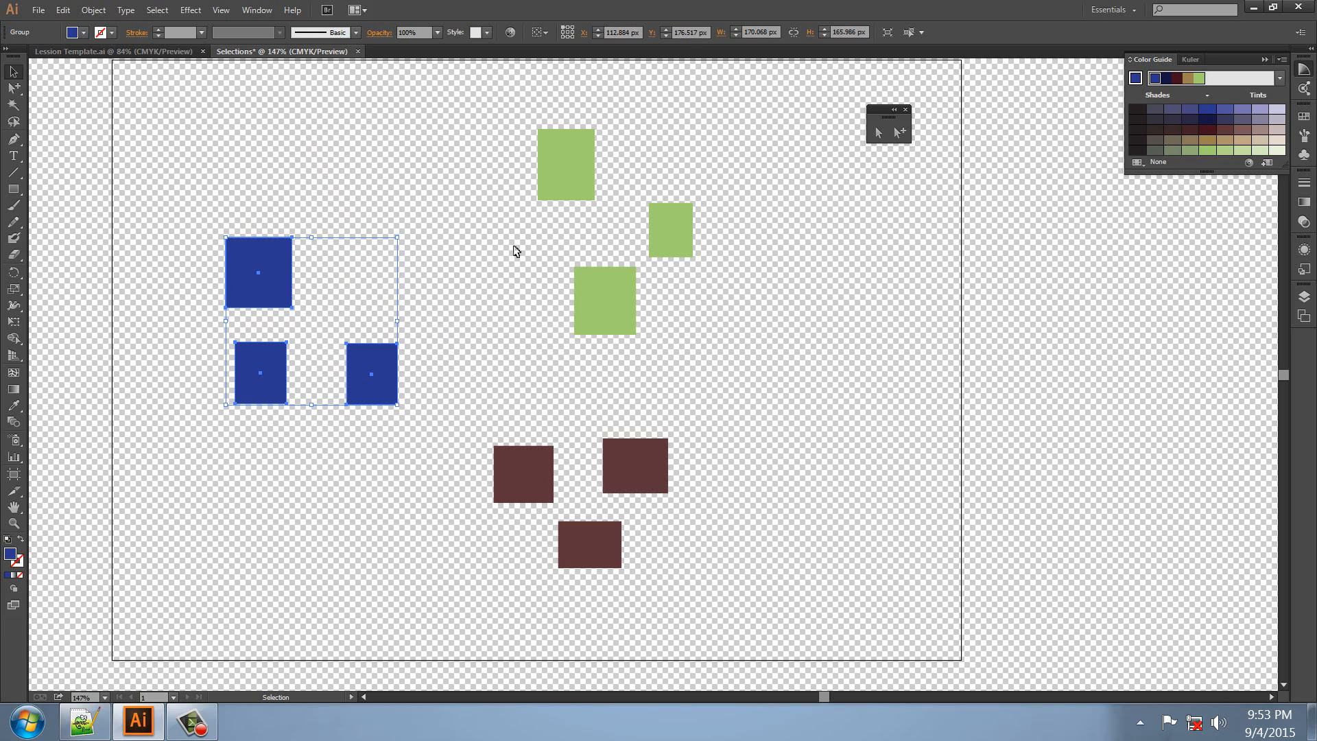
# Shift each blue rectangle separately within the group with the Group Selection tool, keeping the largest above the smaller two, and deselect.
pyautogui.click(898, 133)
pyautogui.moveTo(377, 354); pyautogui.dragTo(373, 273)
pyautogui.moveTo(291, 255); pyautogui.dragTo(307, 227)
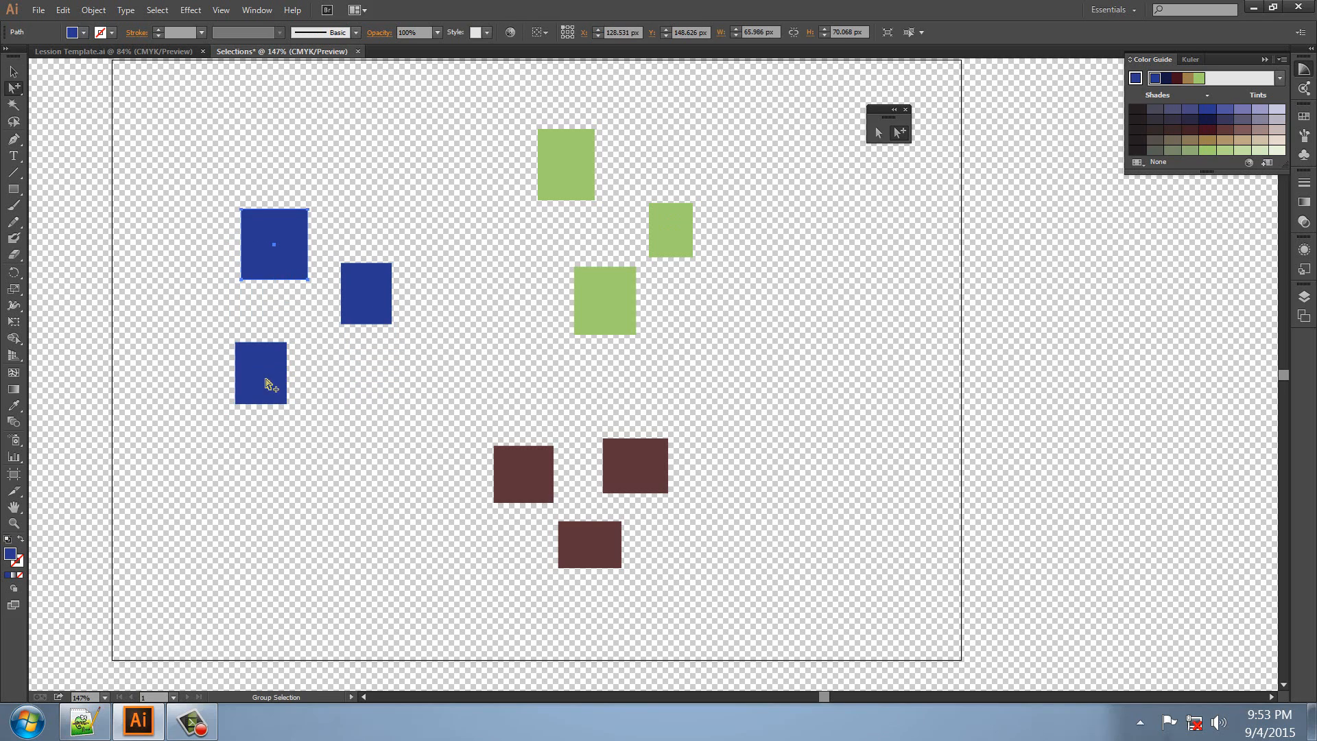
pyautogui.moveTo(268, 382); pyautogui.dragTo(281, 370)
pyautogui.moveTo(364, 300); pyautogui.dragTo(385, 351)
pyautogui.click(408, 258)
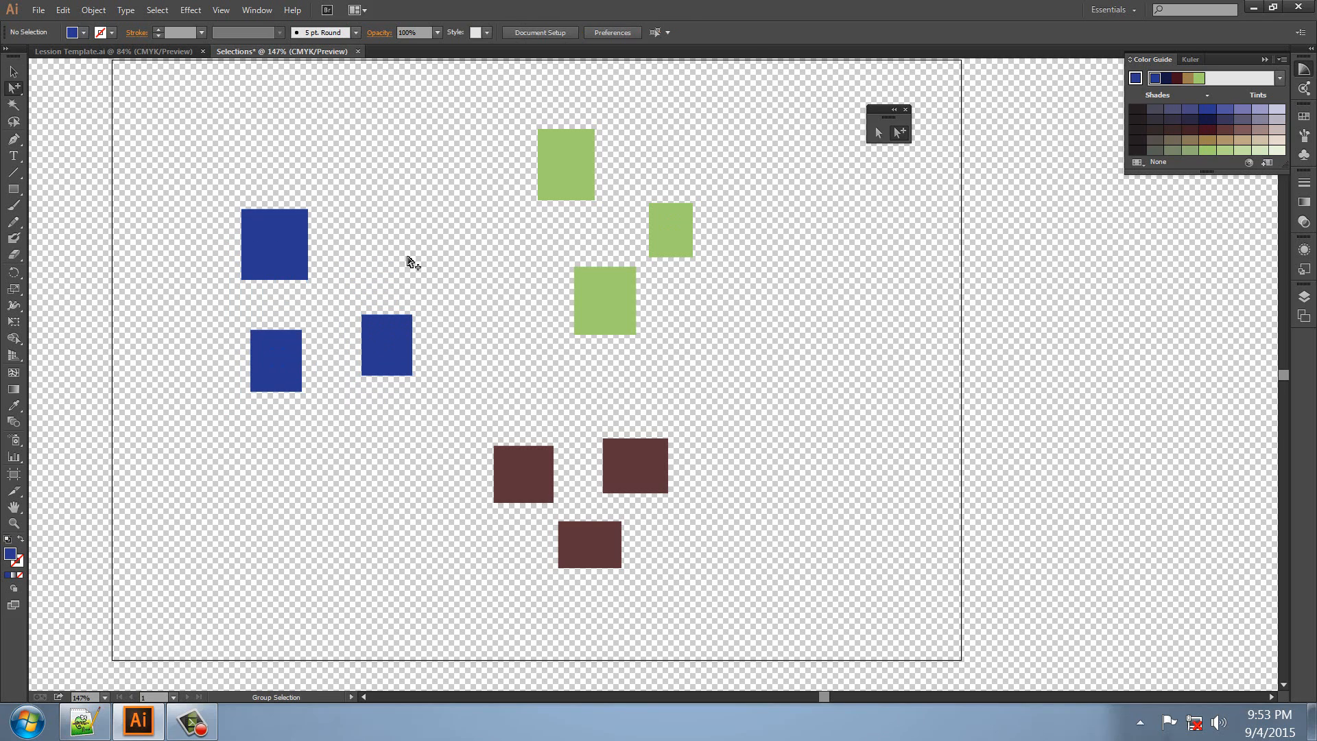
# Place kids-spanish-flamenco-dancer-costume.jpg from the DancePics folder at about 130 × 185 px, right of the green rectangles, and deselect it.
pyautogui.click(14, 506)
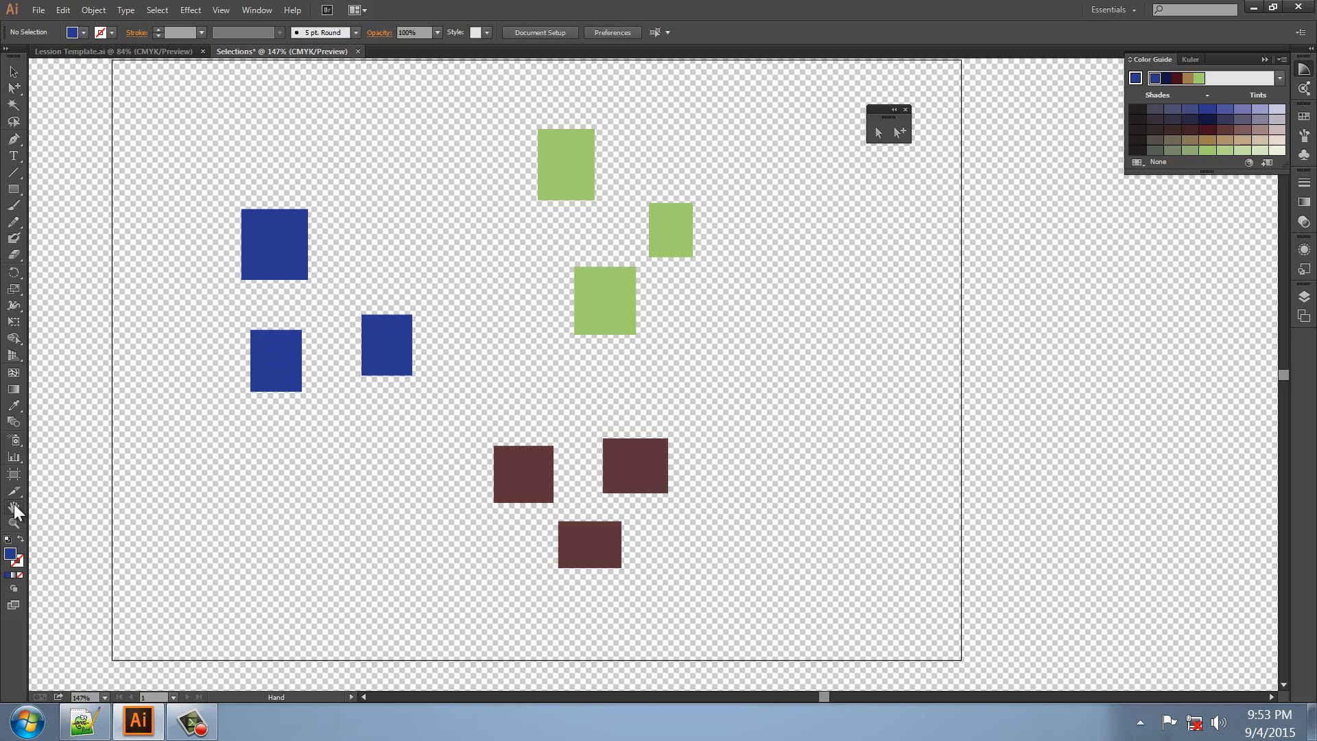
pyautogui.moveTo(332, 414); pyautogui.dragTo(441, 353)
pyautogui.click(38, 10)
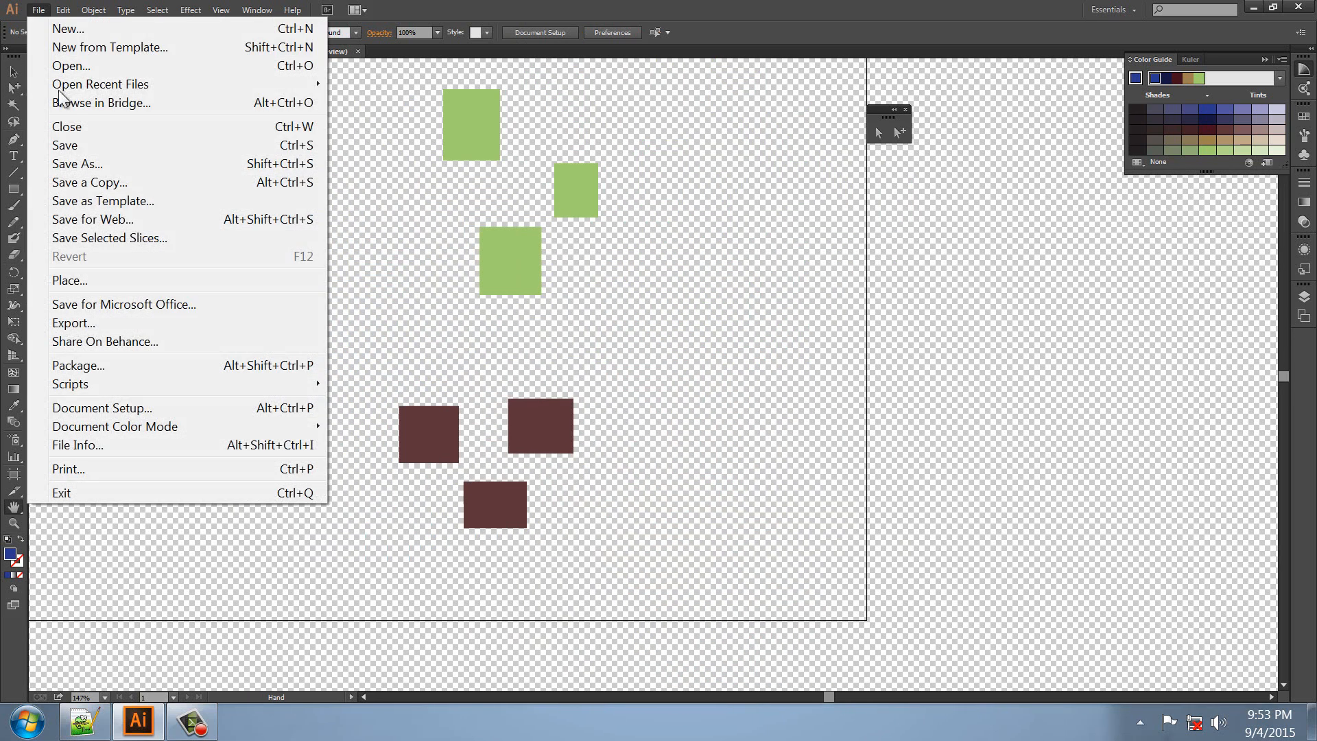
pyautogui.click(72, 281)
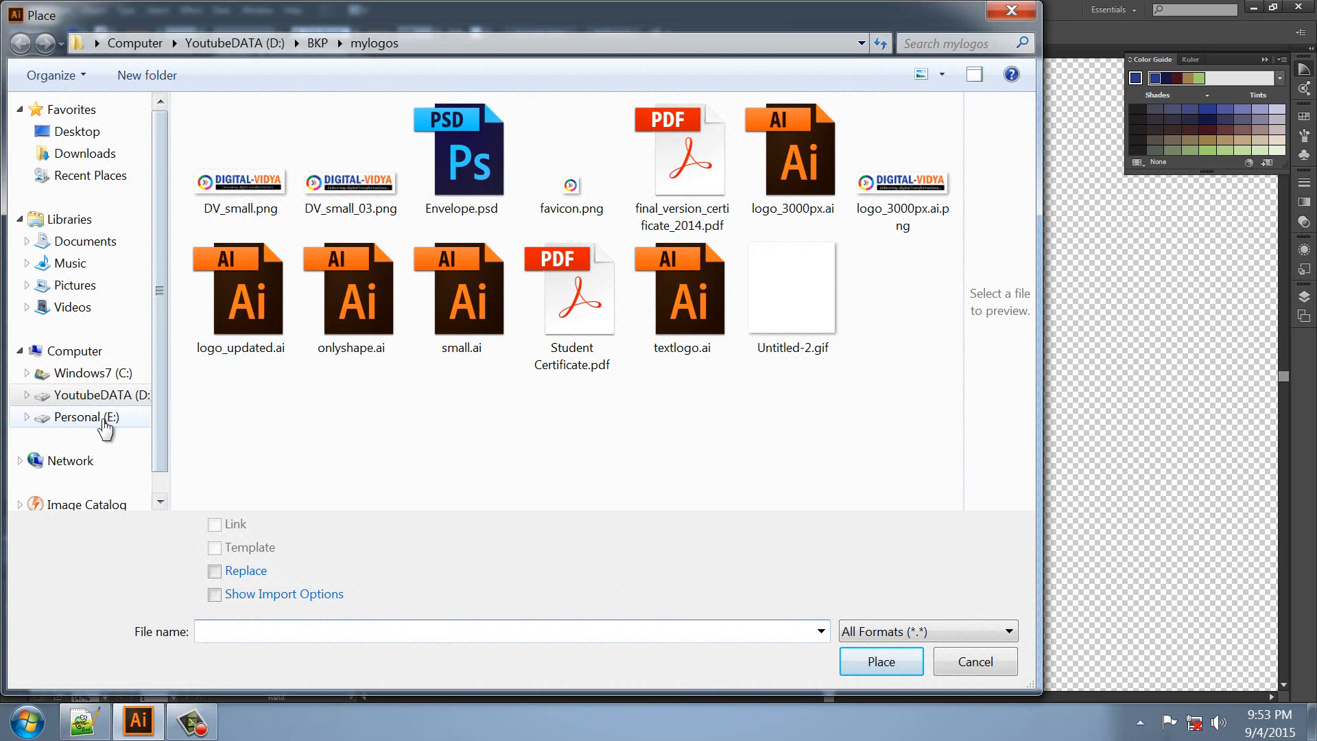
pyautogui.click(105, 422)
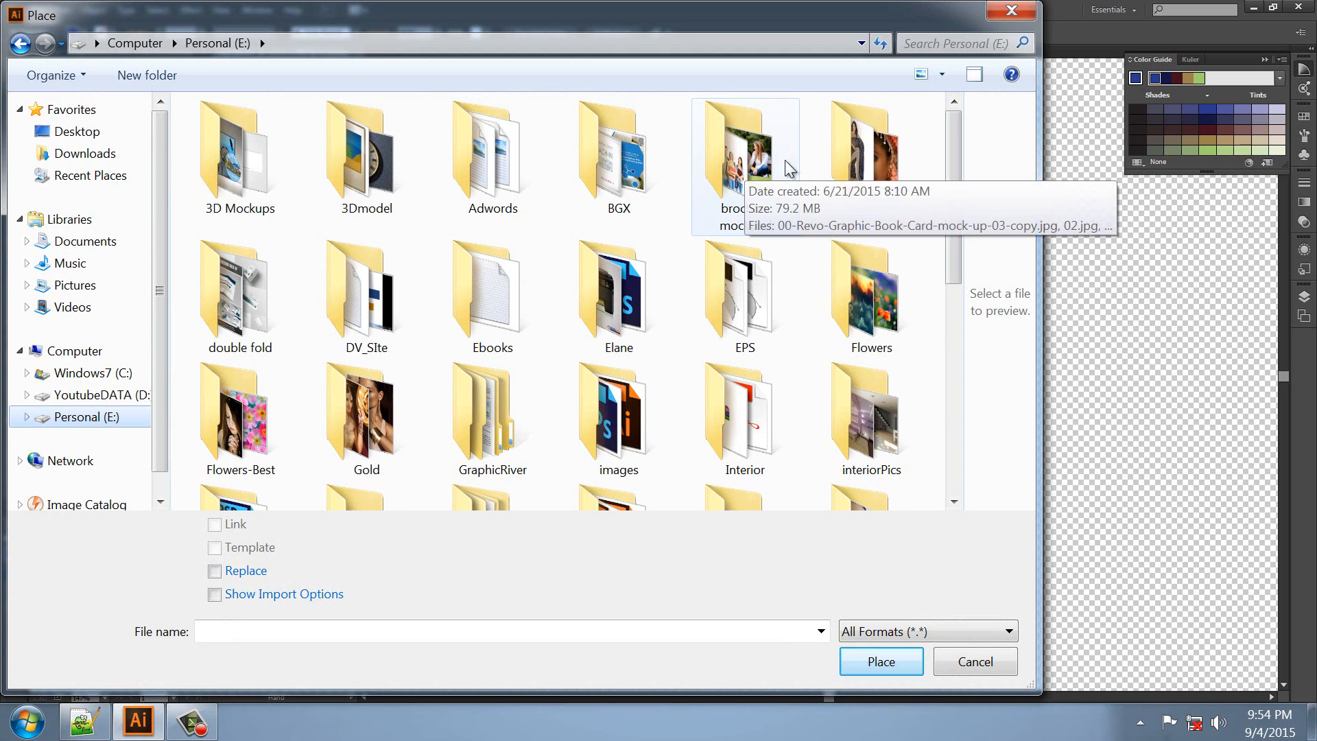
pyautogui.doubleClick(850, 172)
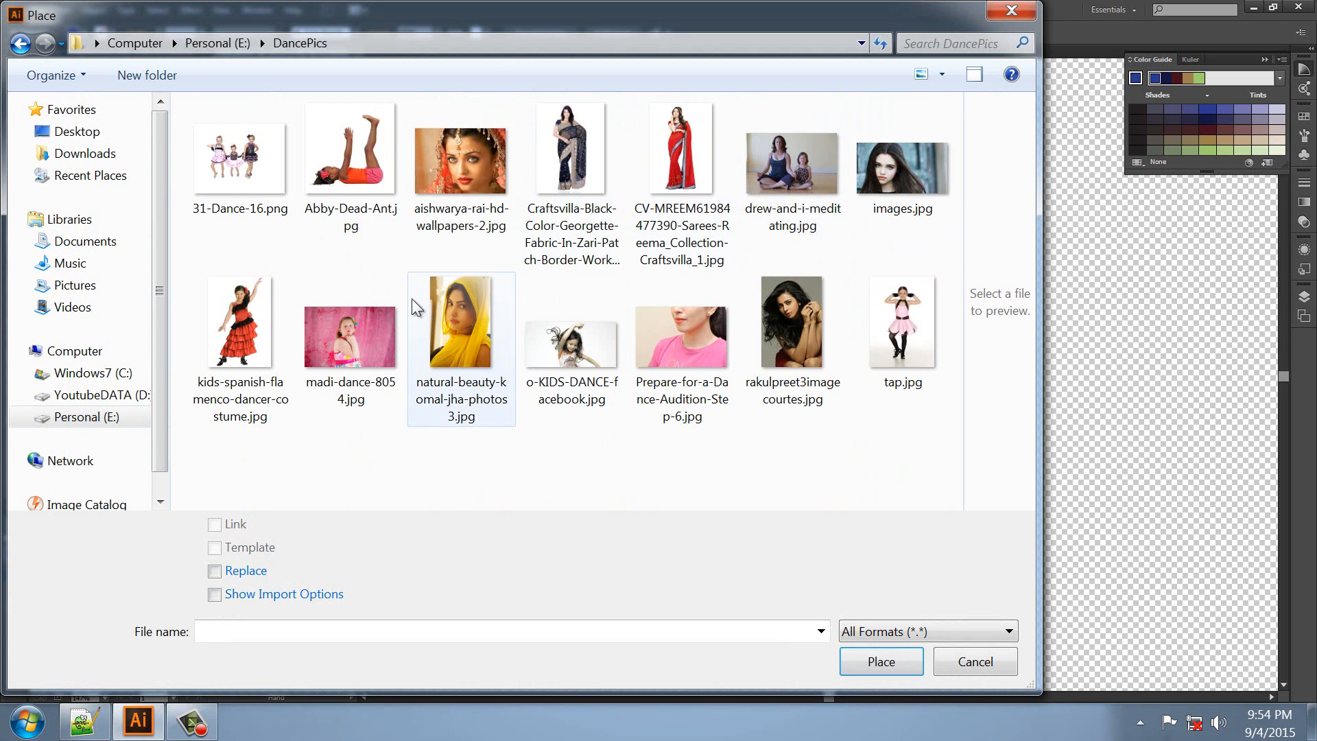
pyautogui.click(244, 323)
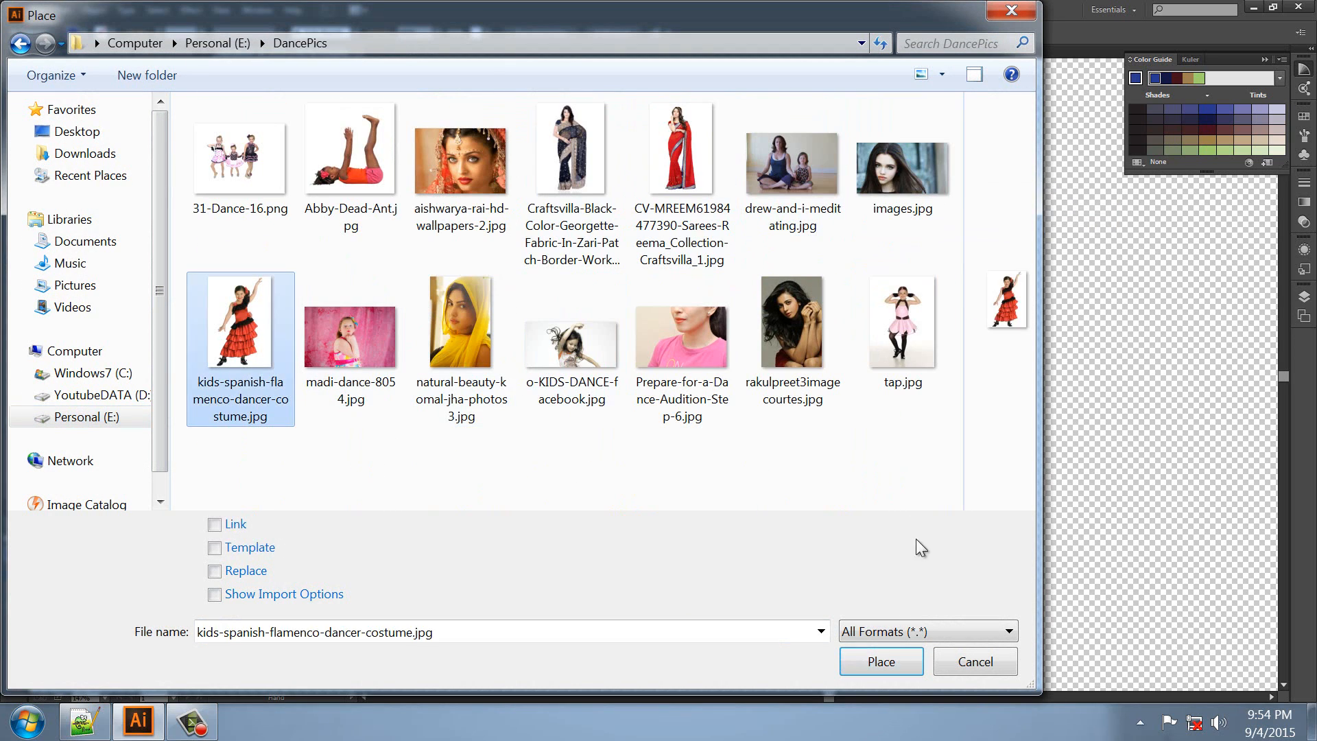
pyautogui.click(880, 662)
pyautogui.moveTo(640, 227); pyautogui.dragTo(792, 413)
pyautogui.press('h')
pyautogui.click(14, 71)
pyautogui.click(106, 210)
# Draw a blue circle about 92 px across with the Ellipse tool over the dancer's upper body, and deselect it.
pyautogui.moveTo(14, 189); pyautogui.dragTo(55, 221)
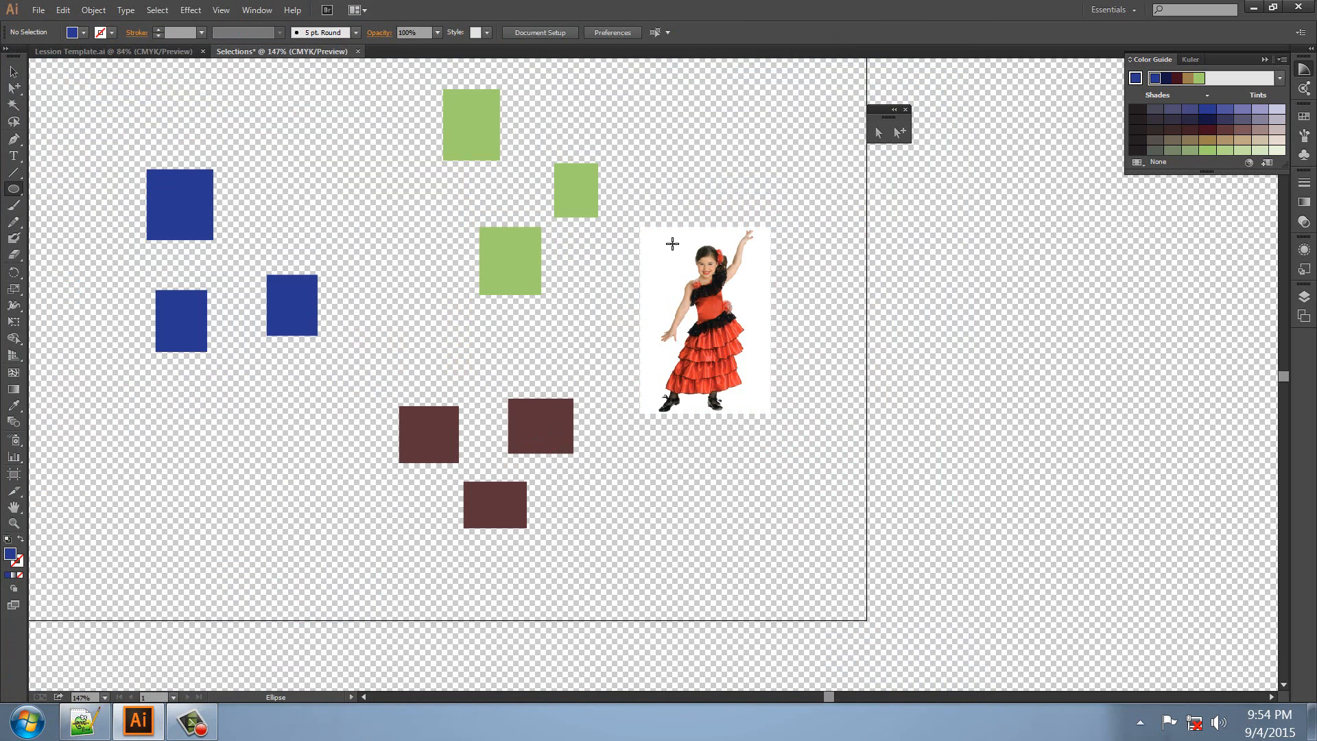
pyautogui.moveTo(664, 241); pyautogui.dragTo(758, 334)
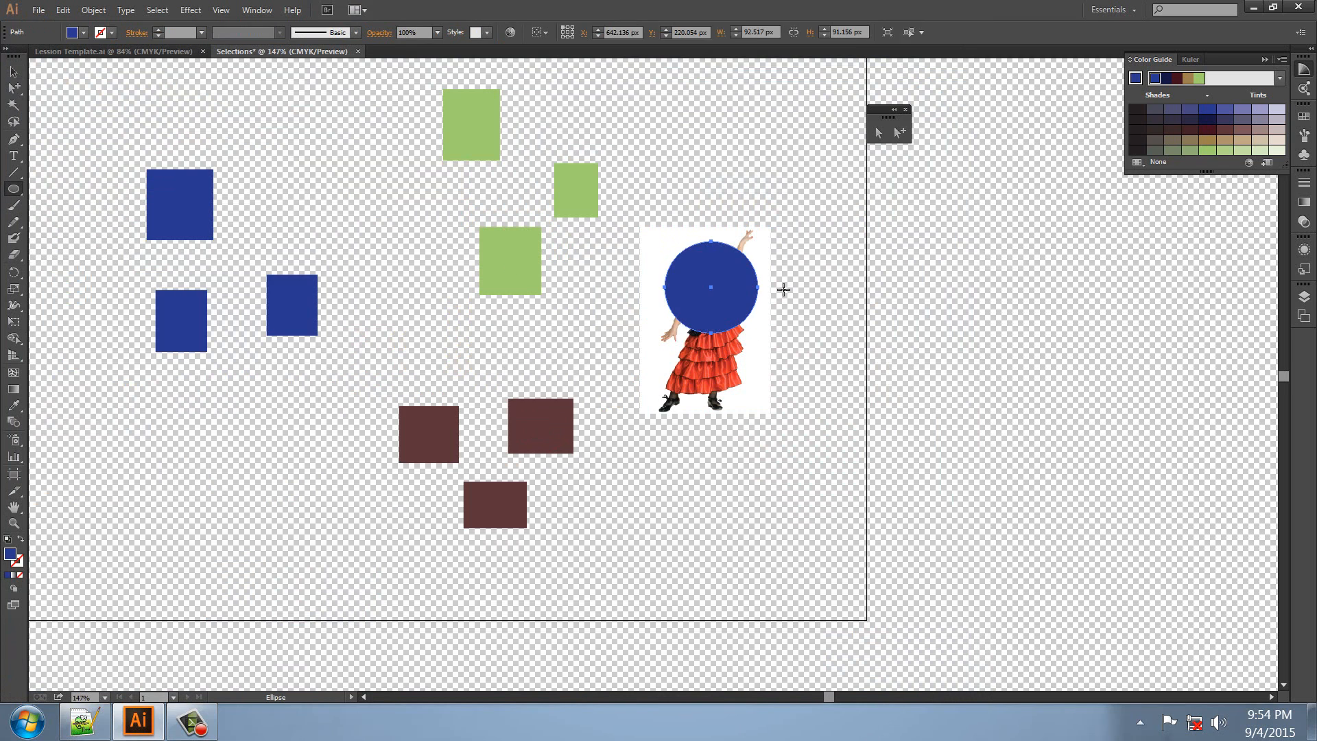
pyautogui.click(14, 72)
pyautogui.click(775, 215)
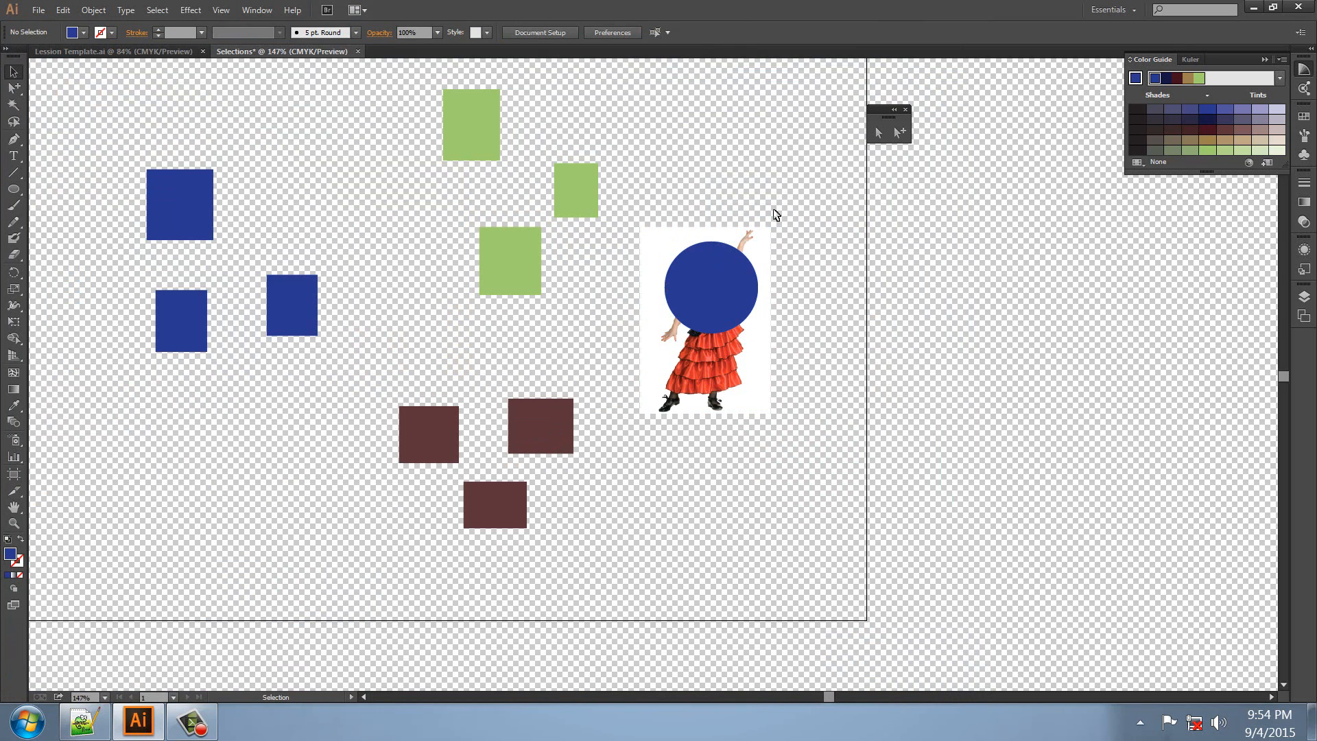
# Make a clipping mask from the blue circle and the dancer image, undo it, and deselect both objects.
pyautogui.moveTo(775, 483); pyautogui.dragTo(700, 216)
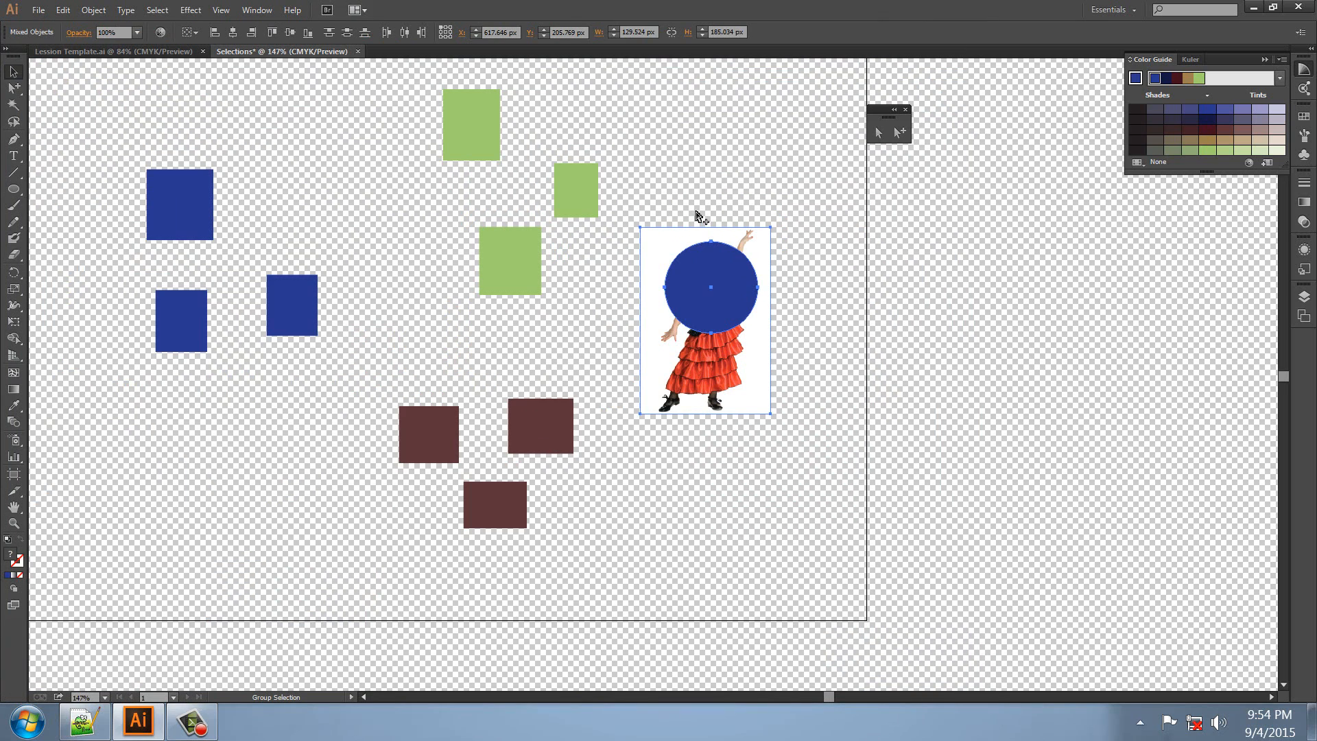
pyautogui.hotkey('ctrl', '7')
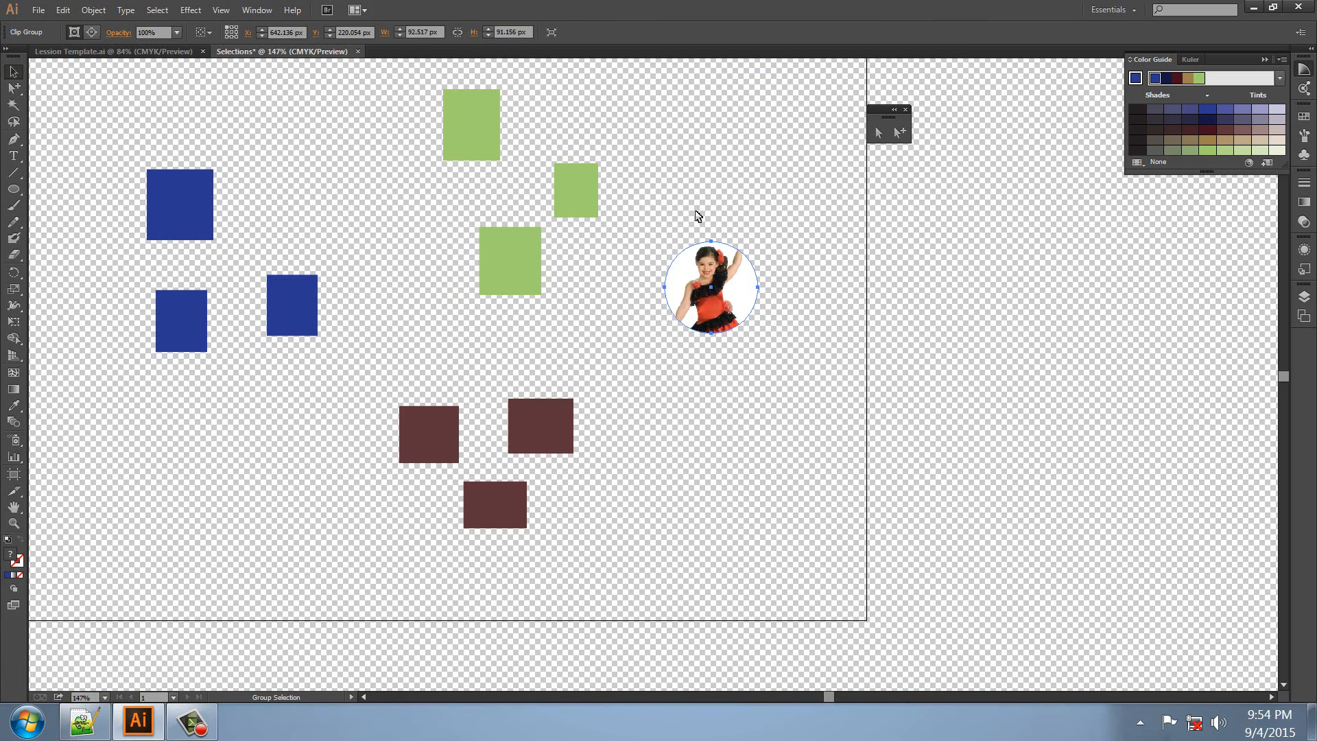
pyautogui.hotkey('ctrl', 'alt', '7')
pyautogui.click(727, 198)
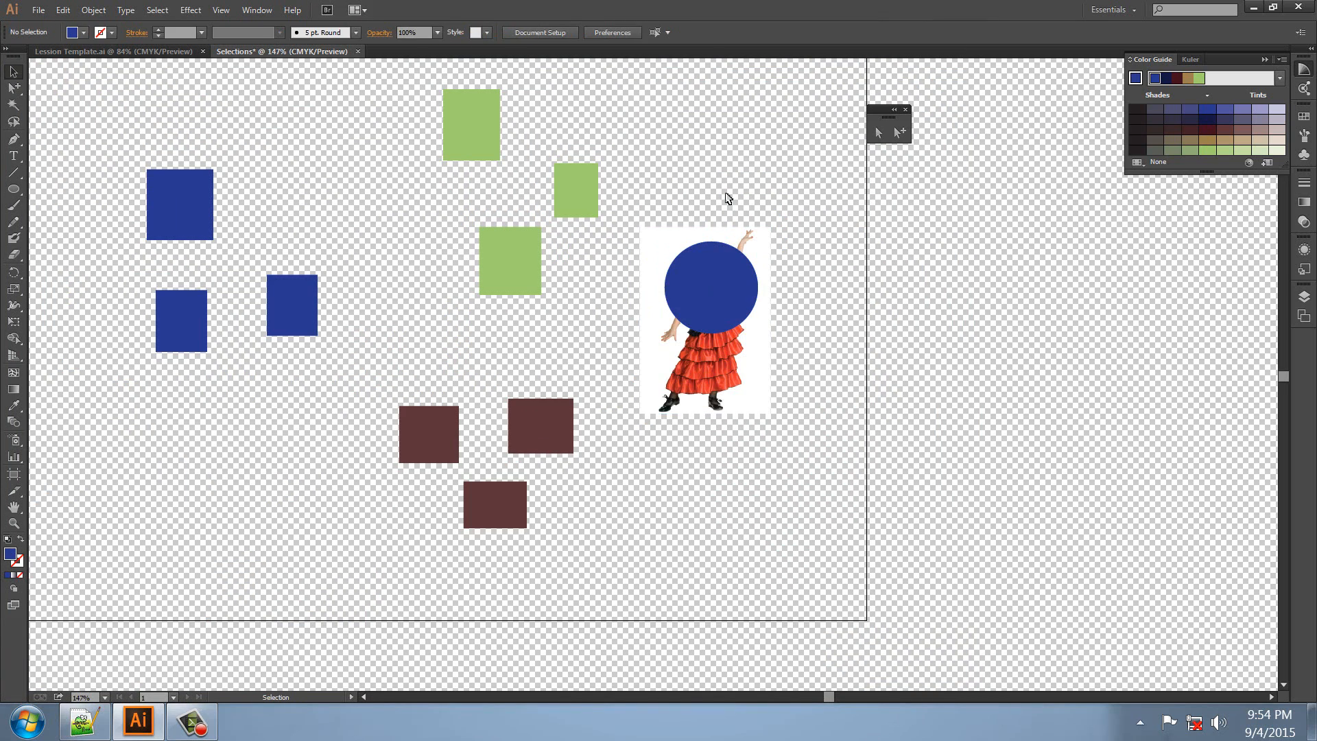
# Make a clipping mask from the blue circle and the dancer image, and deselect it.
pyautogui.moveTo(660, 150); pyautogui.dragTo(771, 473)
pyautogui.rightClick(726, 252)
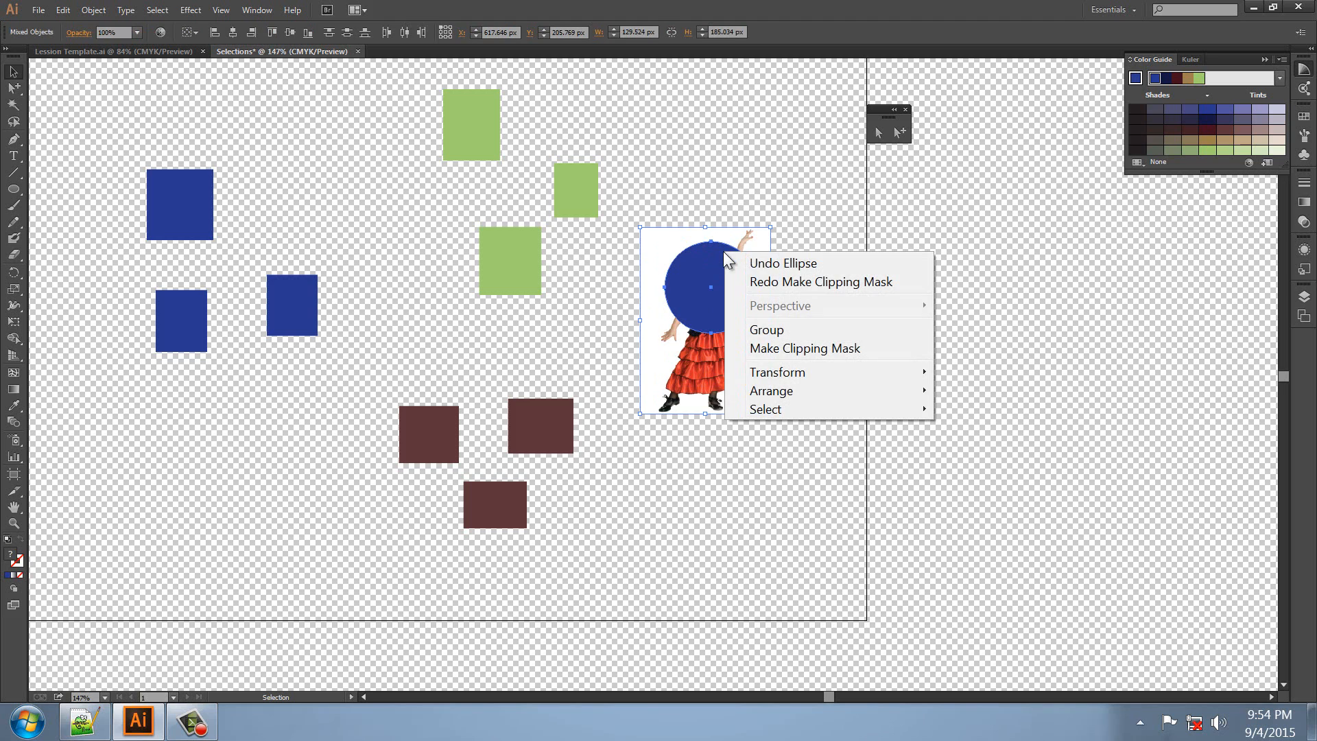
pyautogui.click(782, 348)
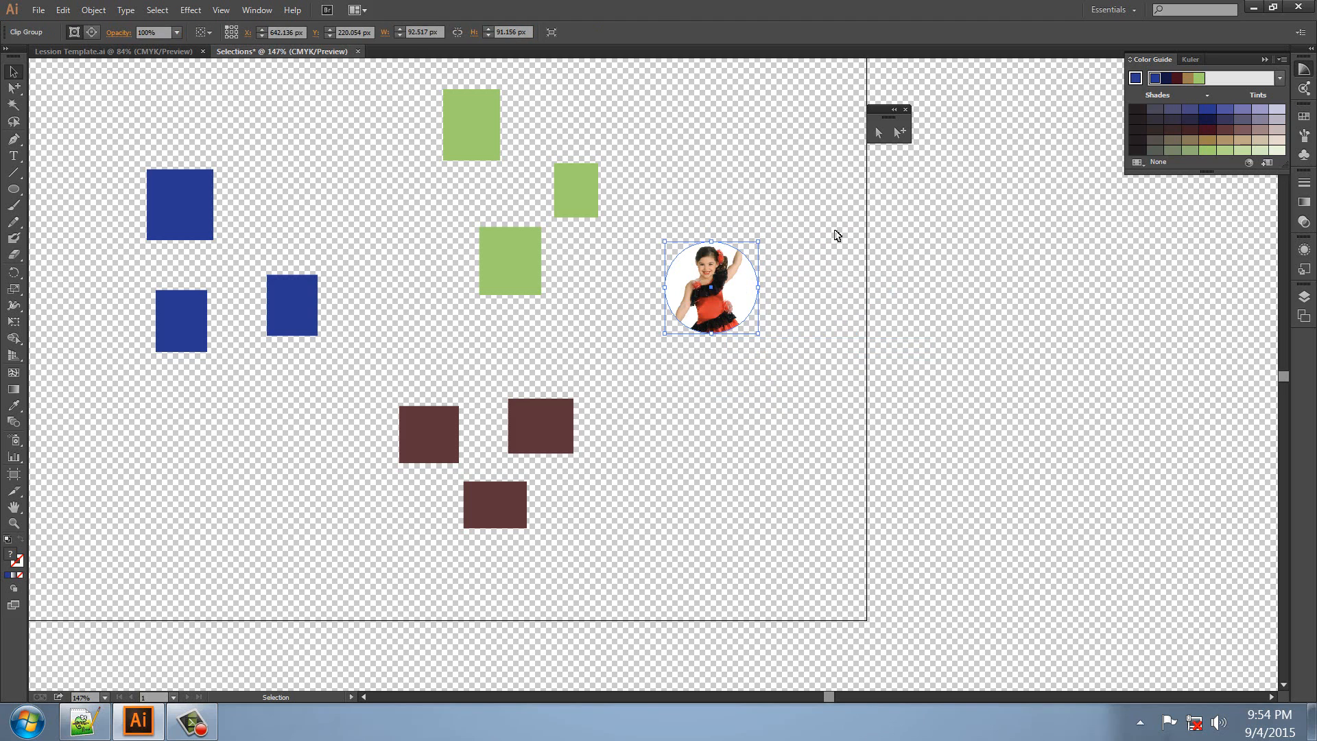
pyautogui.click(786, 284)
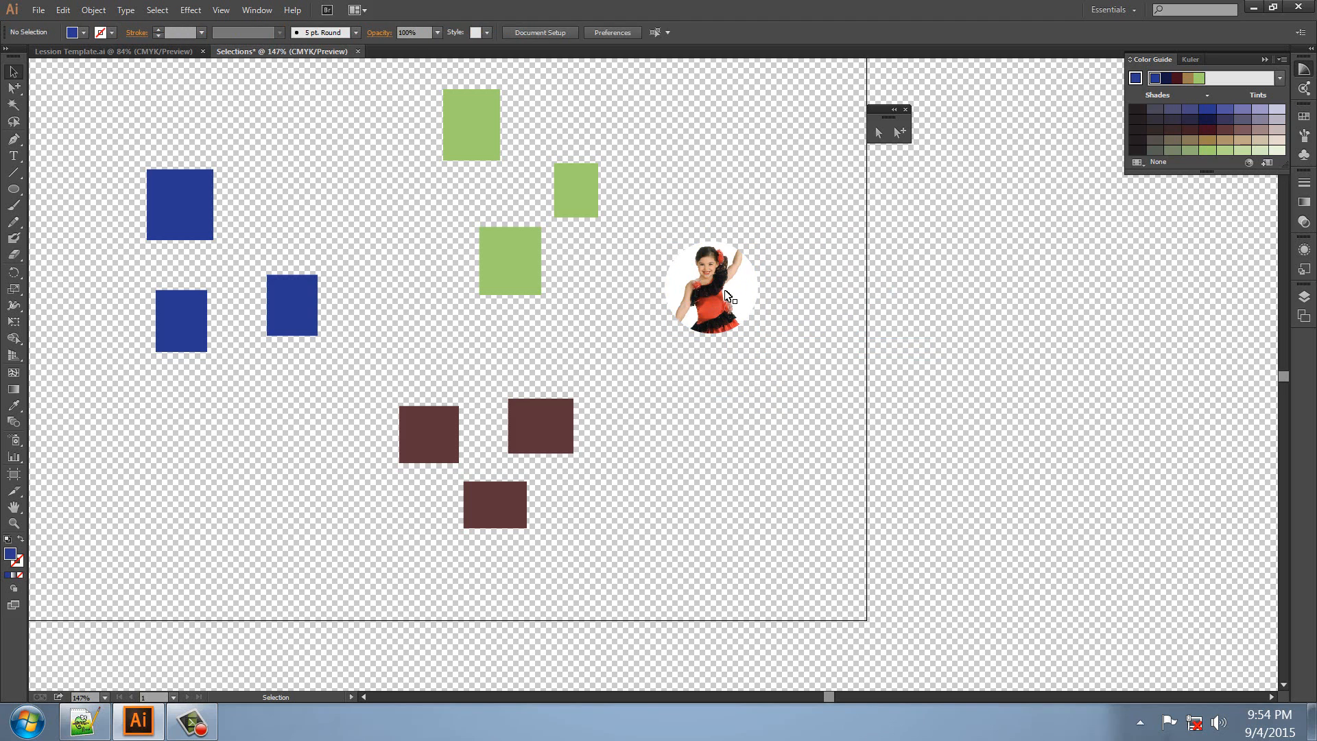
# Reposition the clipped dancer as a whole, circle and image together, with the Selection tool.
pyautogui.click(13, 71)
pyautogui.moveTo(731, 307); pyautogui.dragTo(720, 260)
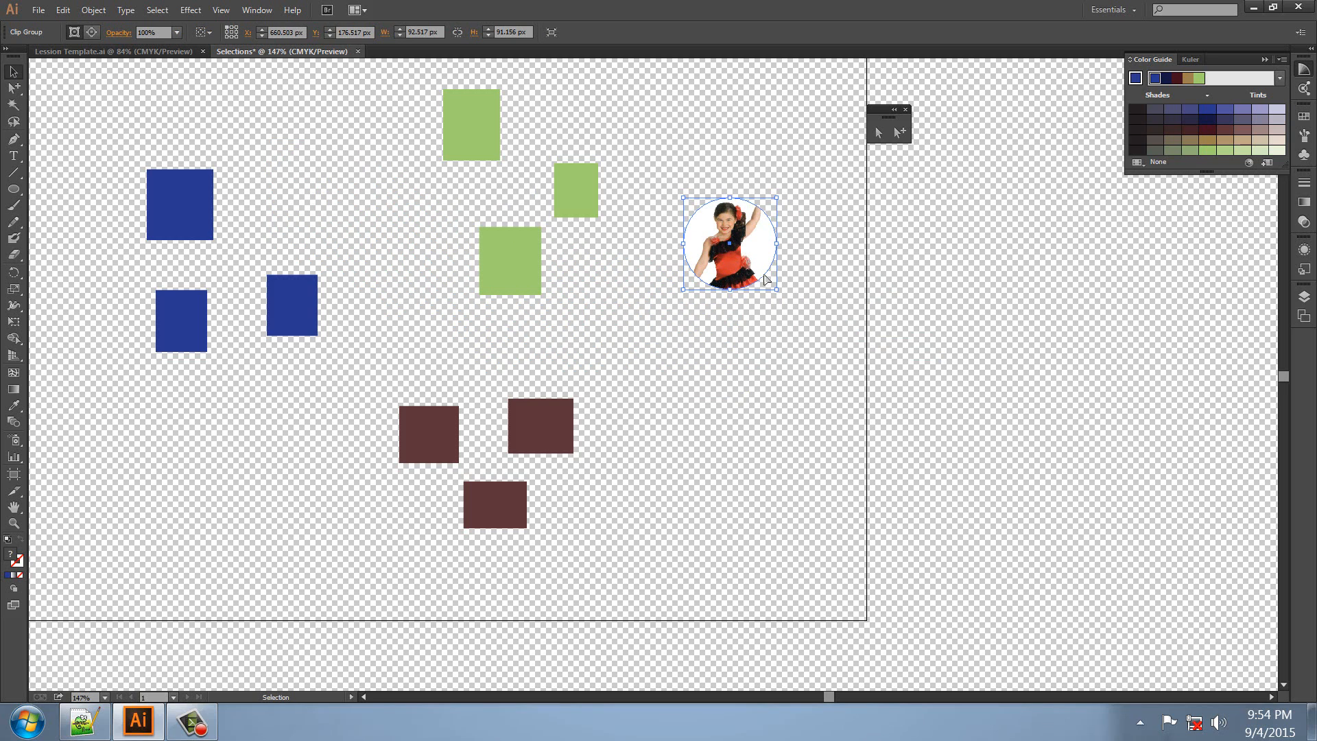
pyautogui.moveTo(735, 256); pyautogui.dragTo(703, 293)
# Shift only the dancer image inside the clipping circle with the Group Selection tool, and deselect it.
pyautogui.click(899, 133)
pyautogui.press('ctrl')
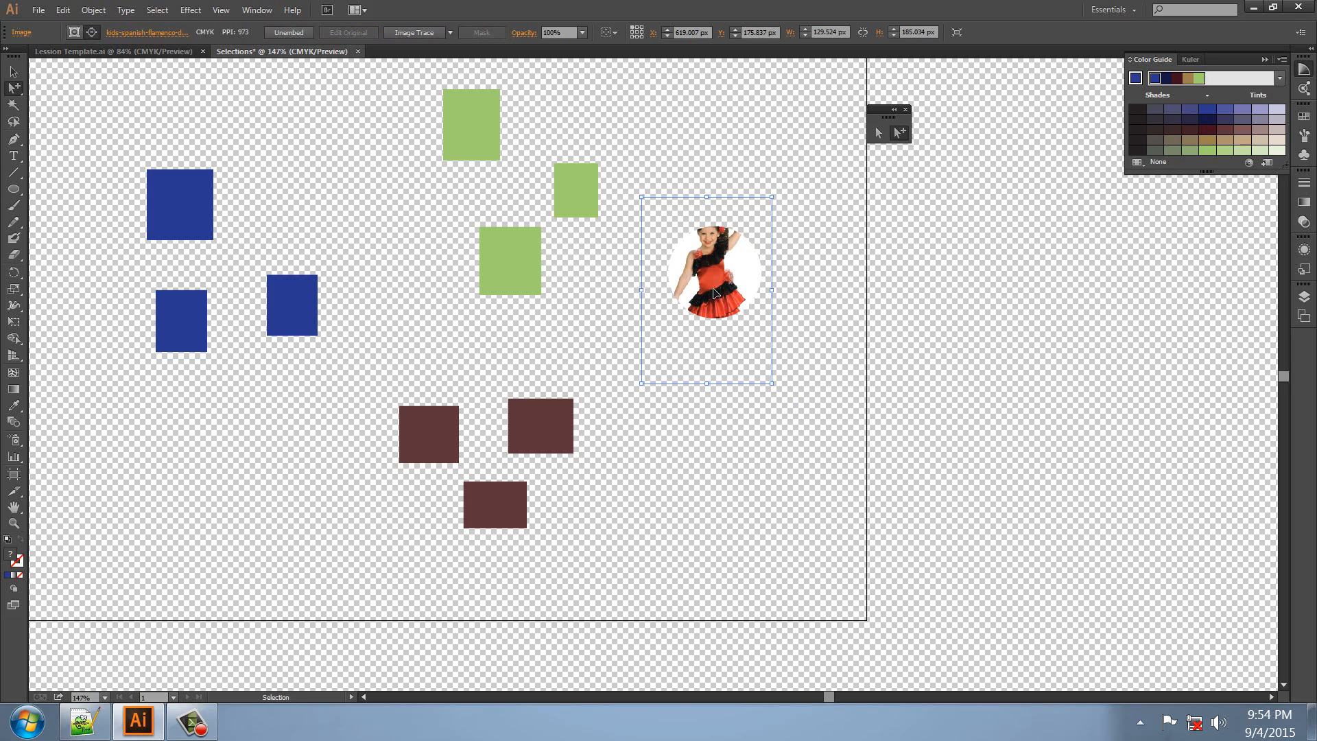
pyautogui.moveTo(725, 291)
pyautogui.mouseDown()
pyautogui.moveTo(750, 268)
pyautogui.moveTo(716, 298)
pyautogui.mouseUp()
pyautogui.click(808, 244)
# Nudge only the clipping circle 10 px up and 10 px right over the dancer image, and deselect it.
pyautogui.moveTo(660, 229); pyautogui.dragTo(683, 255)
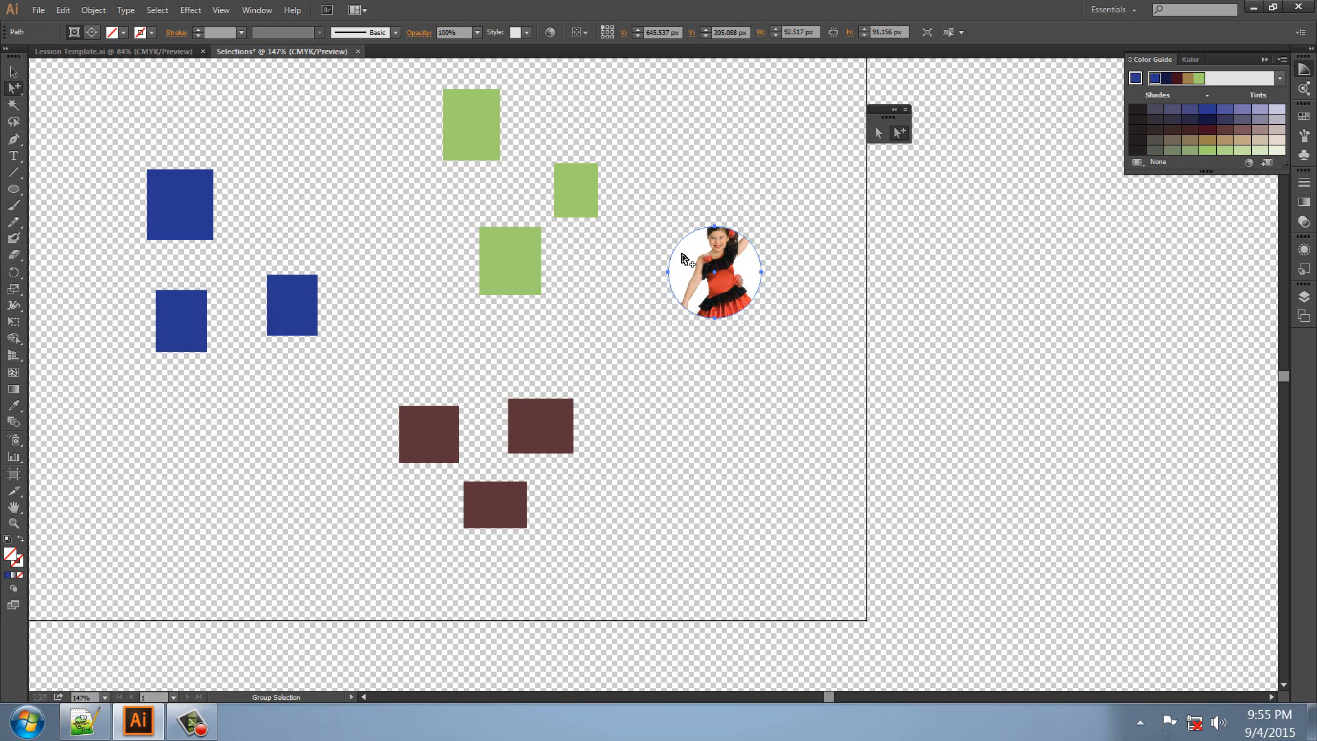
pyautogui.hotkey('shift', 'Down')
pyautogui.hotkey('shift', 'Down')
pyautogui.hotkey('shift', 'Up')
pyautogui.hotkey('shift', 'Up')
pyautogui.hotkey('shift', 'Up')
pyautogui.hotkey('shift', 'Right')
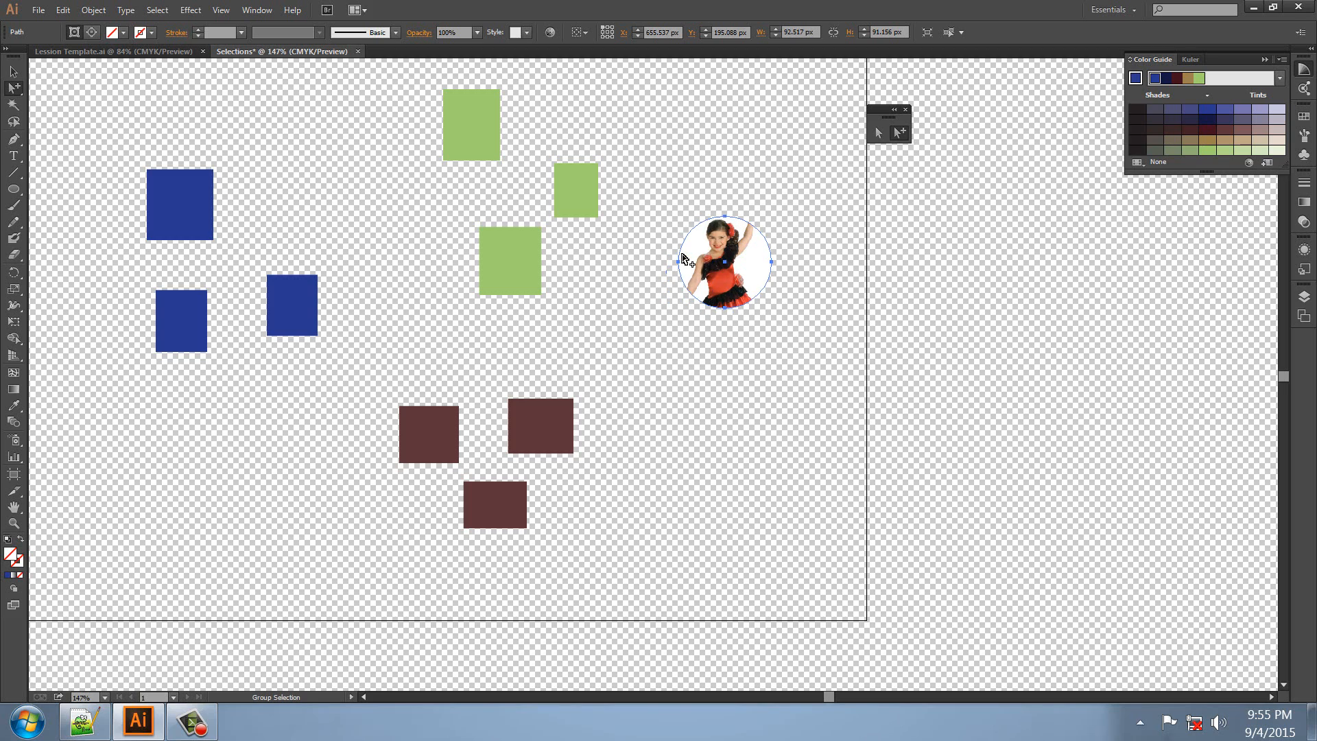
pyautogui.click(14, 71)
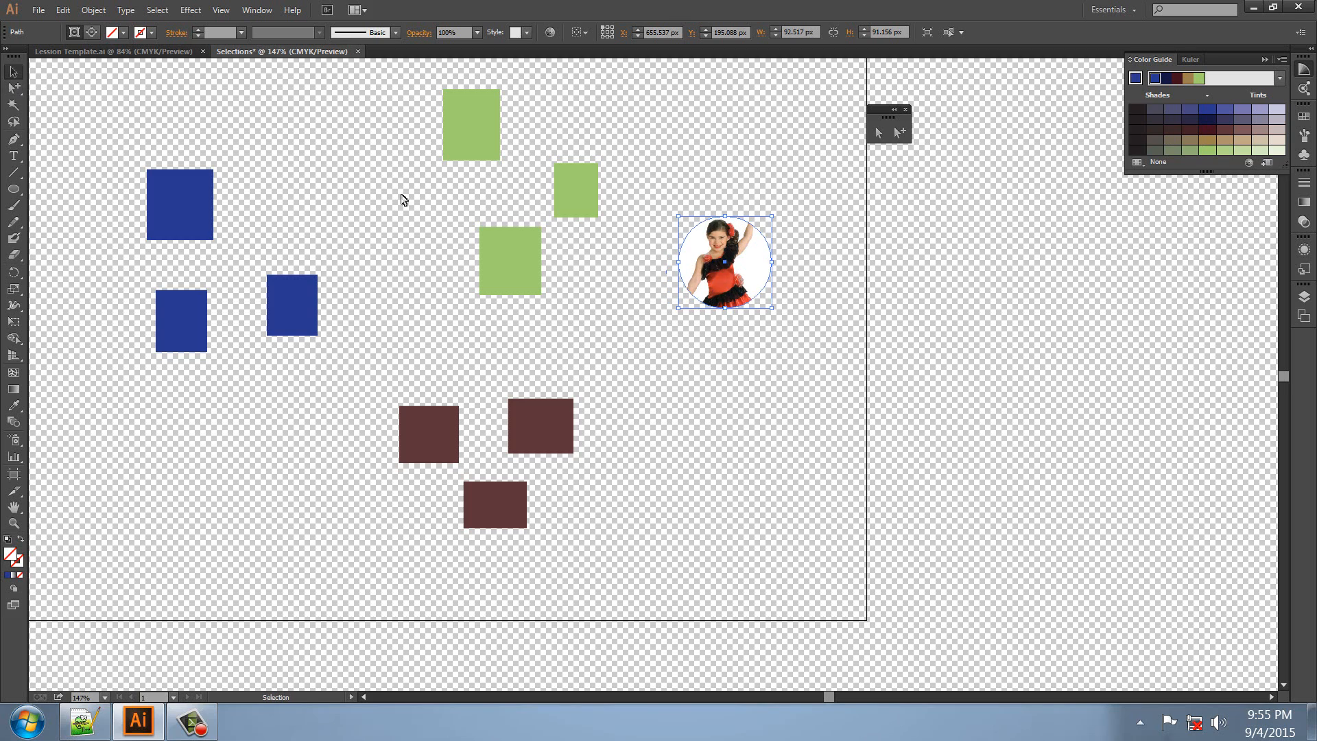
pyautogui.click(391, 198)
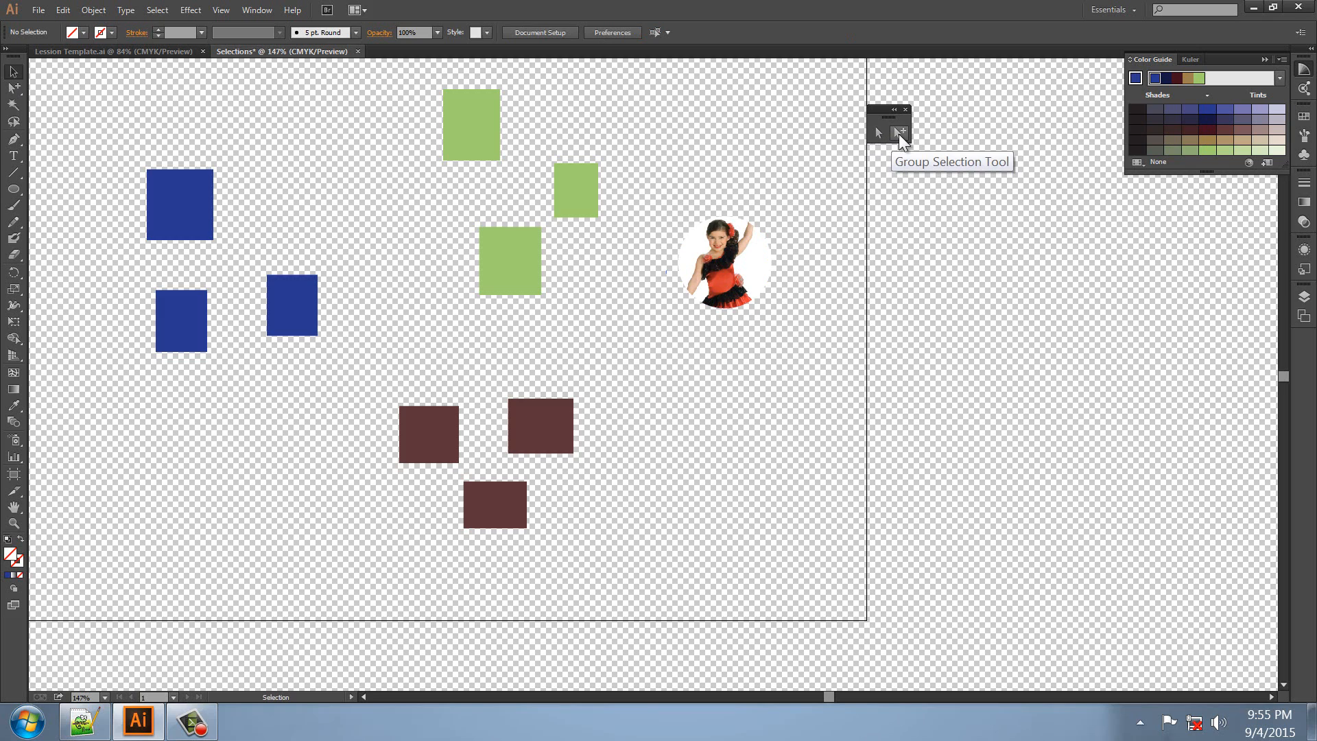
# Squash the blue group to about 169 × 102 px with the Selection tool, rotate it as a whole, and deselect it.
pyautogui.moveTo(875, 126); pyautogui.dragTo(679, 126)
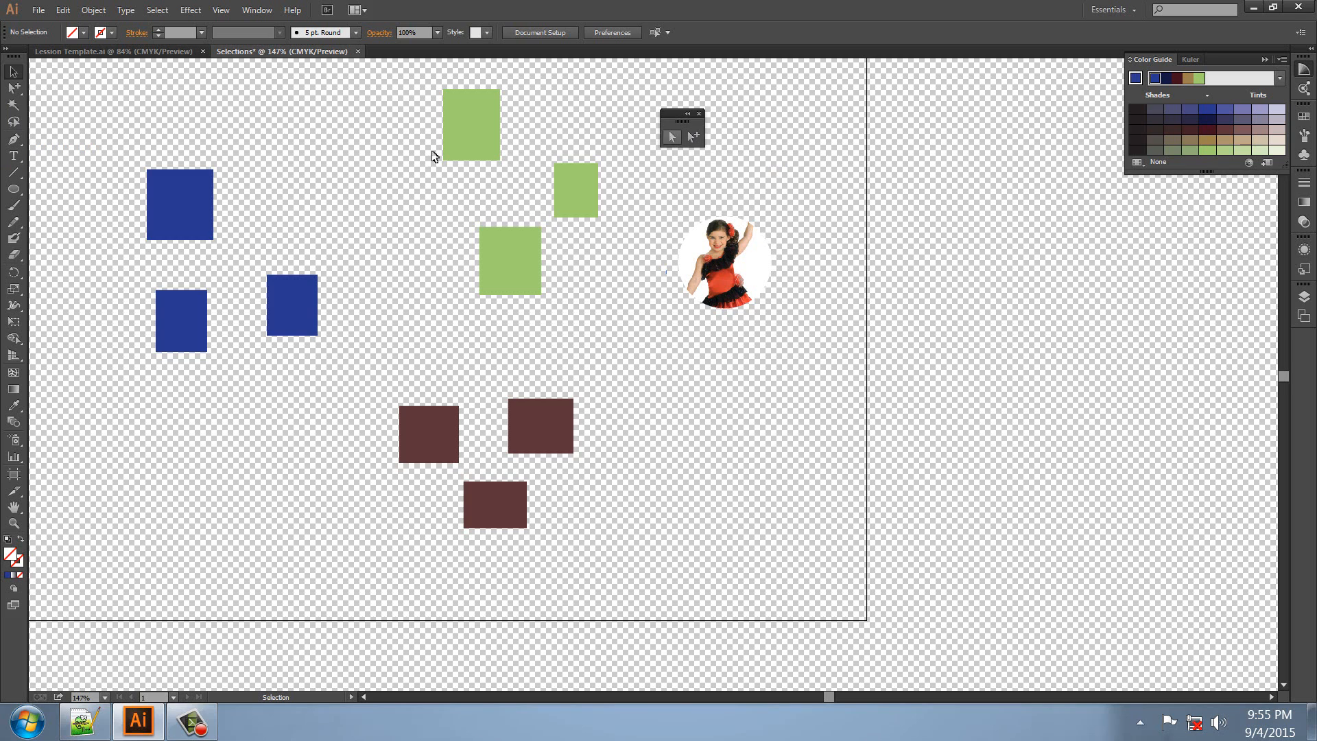
pyautogui.moveTo(171, 200); pyautogui.dragTo(207, 275)
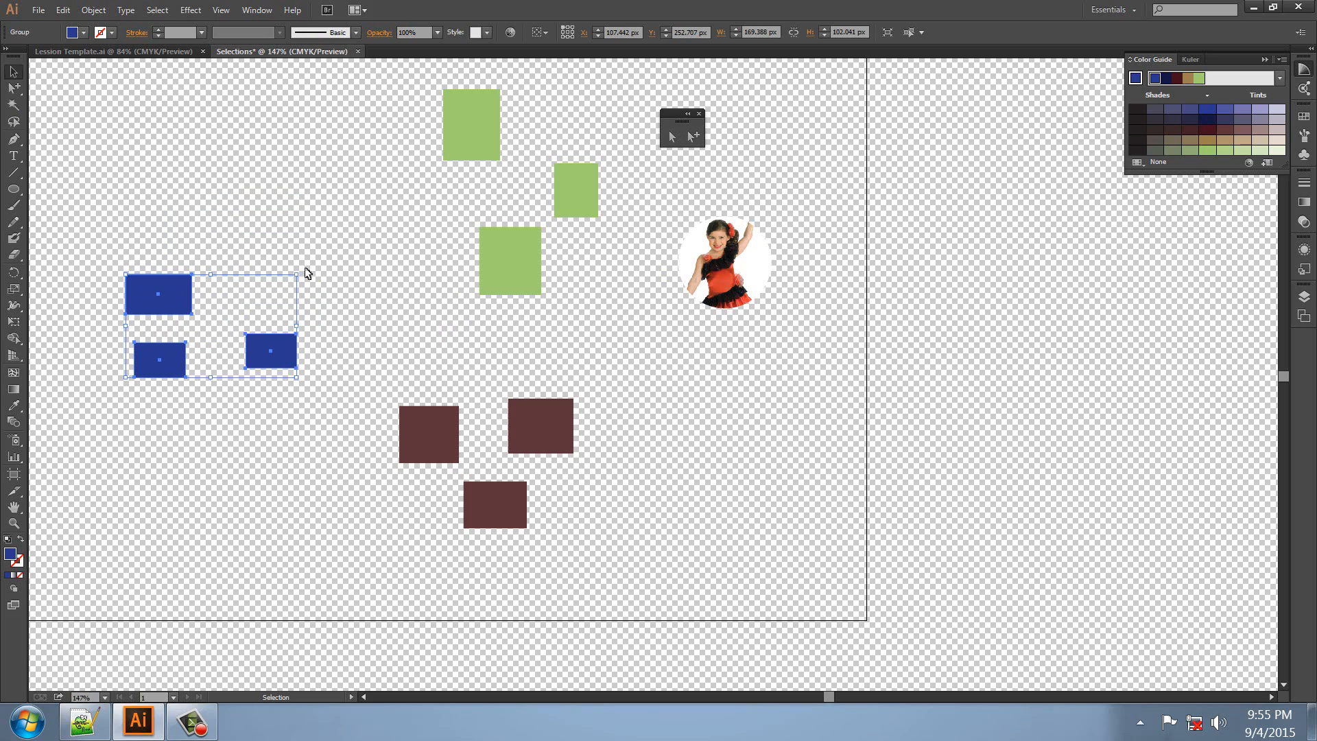
pyautogui.moveTo(302, 270); pyautogui.dragTo(255, 258)
pyautogui.click(278, 227)
pyautogui.click(497, 162)
# Move only the lowest blue rectangle within its rotated group using the Group Selection tool, and deselect it.
pyautogui.click(693, 136)
pyautogui.moveTo(246, 341)
pyautogui.mouseDown()
pyautogui.moveTo(235, 292)
pyautogui.moveTo(271, 290)
pyautogui.moveTo(256, 354)
pyautogui.mouseUp()
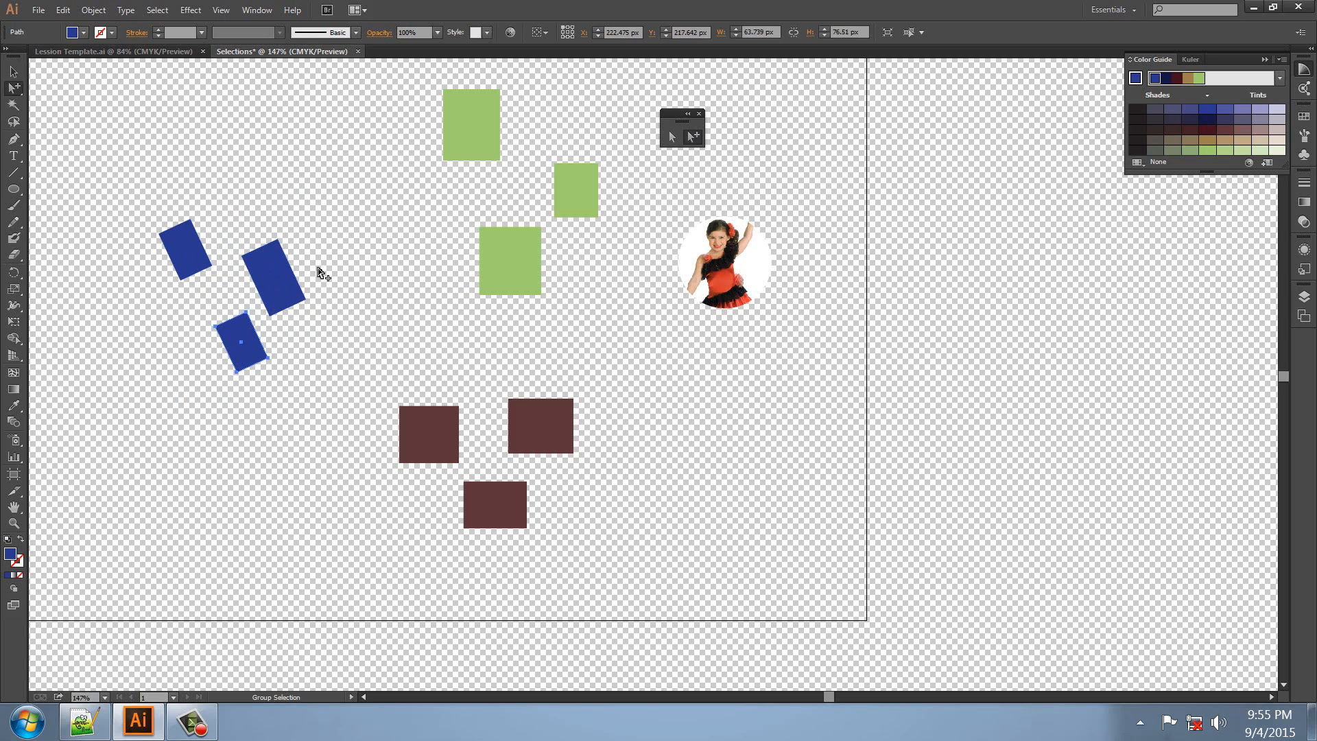
pyautogui.click(617, 316)
# Shift the dancer image inside its mask with Group Selection, and nudge the clipping circle alone 20 px up and 6 px right.
pyautogui.moveTo(736, 281)
pyautogui.mouseDown()
pyautogui.moveTo(762, 273)
pyautogui.moveTo(738, 270)
pyautogui.mouseUp()
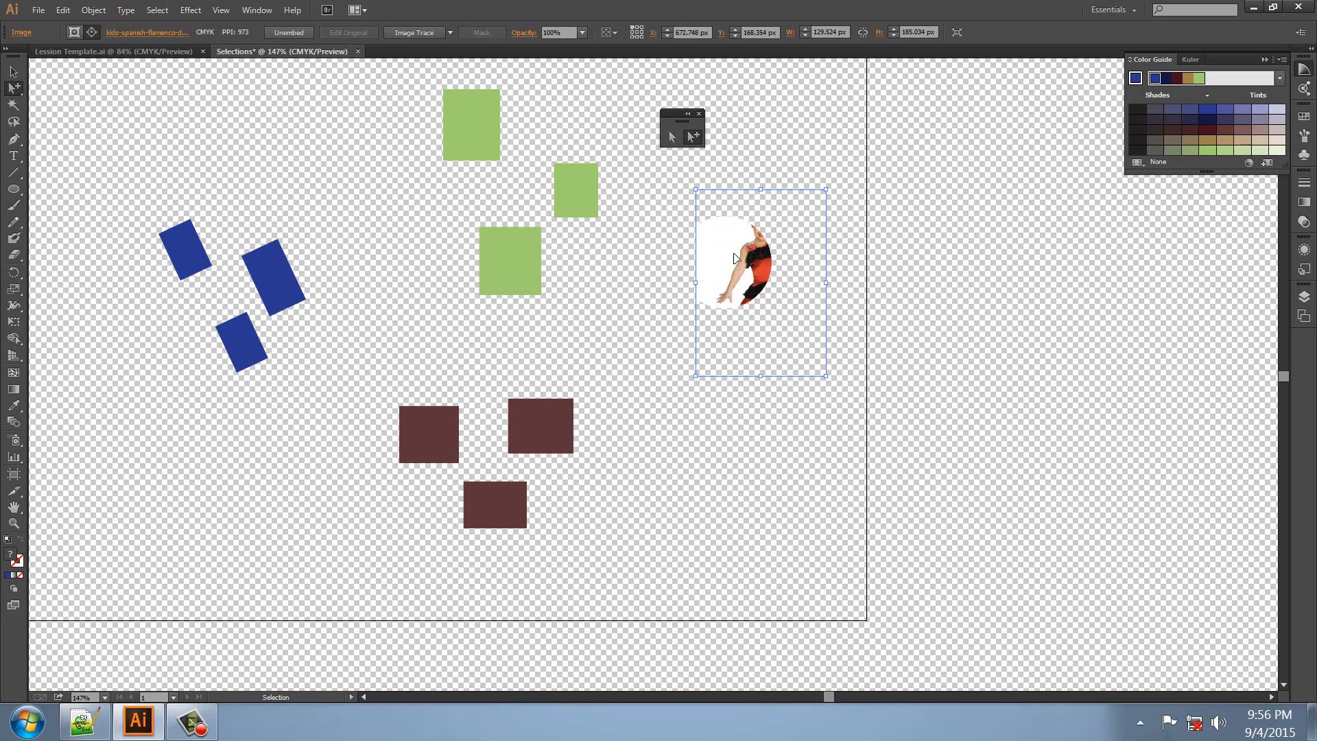
pyautogui.hotkey('ctrl', 'z')
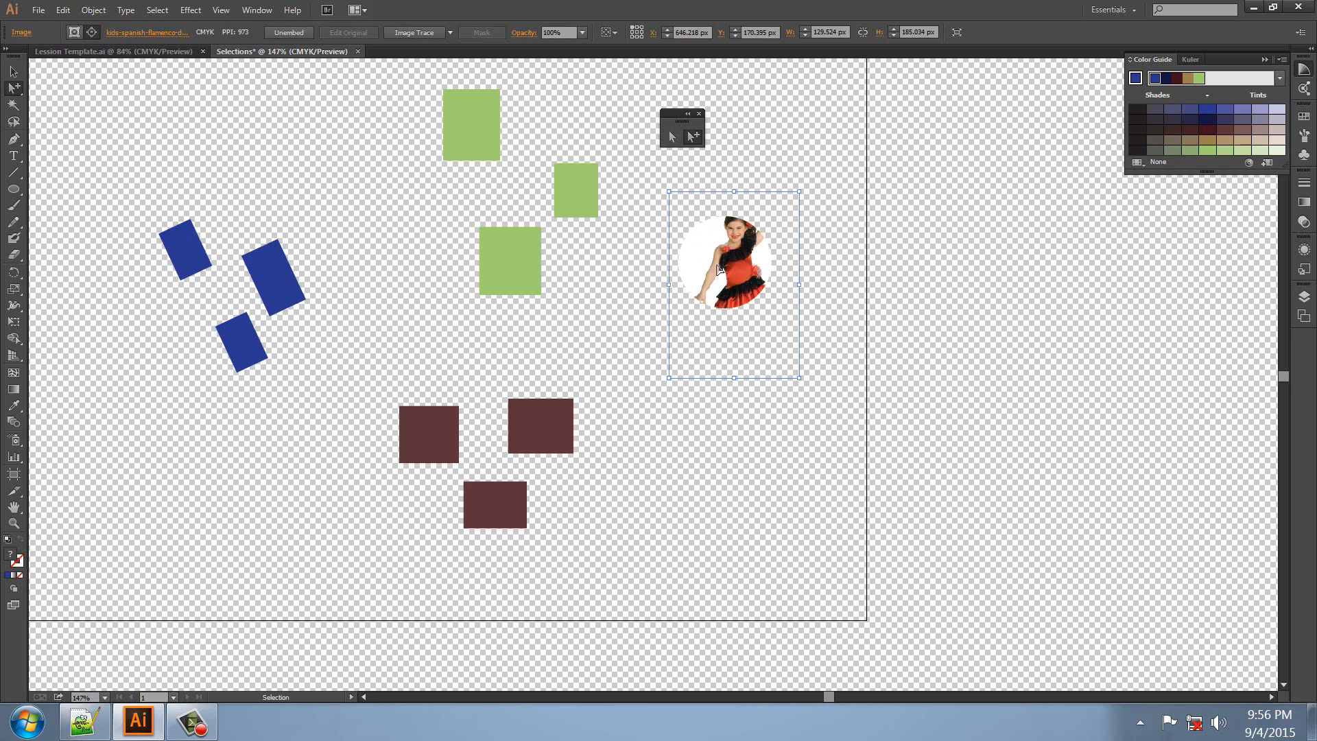
pyautogui.click(90, 33)
pyautogui.hotkey('shift', 'Up')
pyautogui.hotkey('shift', 'Up')
pyautogui.press('Right')
pyautogui.press('Right')
pyautogui.press('Right')
pyautogui.press('Right')
pyautogui.press('Right')
pyautogui.press('Right')
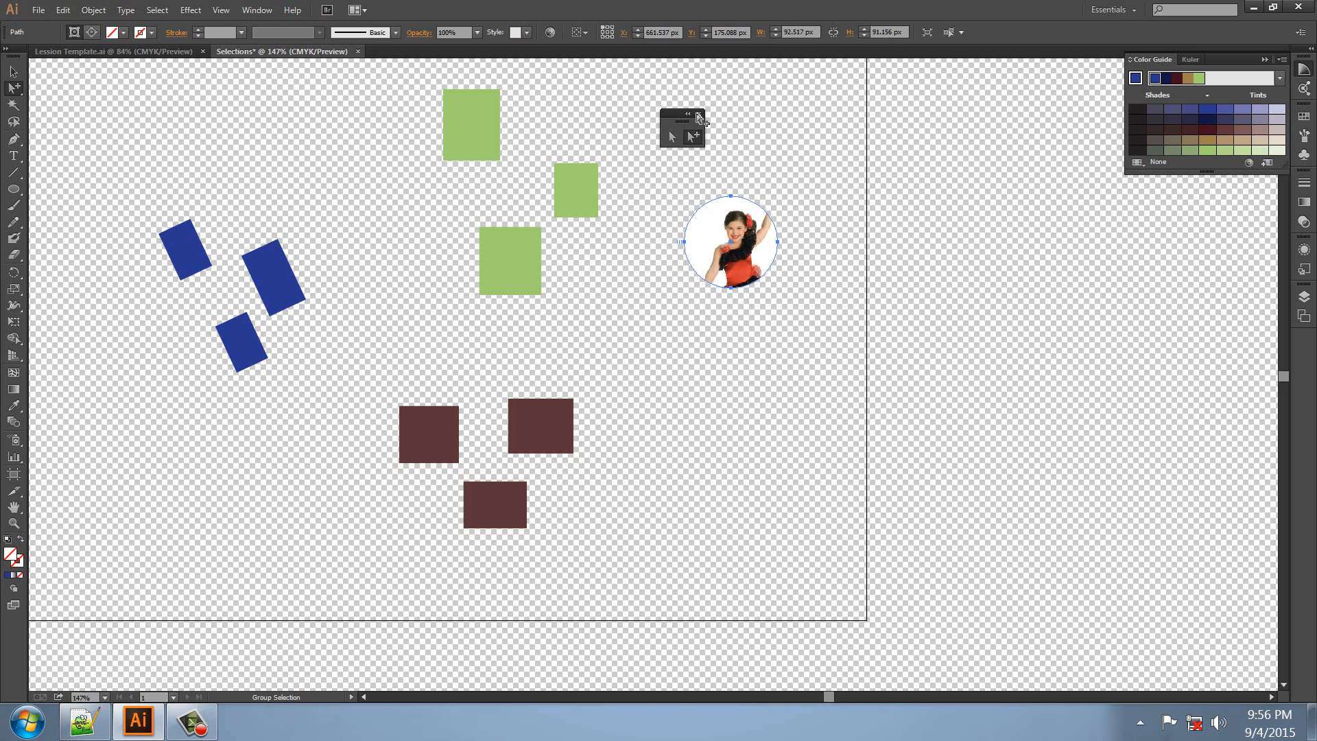
# Move the lower-right corner points of all three green rectangles together with Direct Selection, ending above their original positions, and deselect them.
pyautogui.click(672, 137)
pyautogui.click(532, 336)
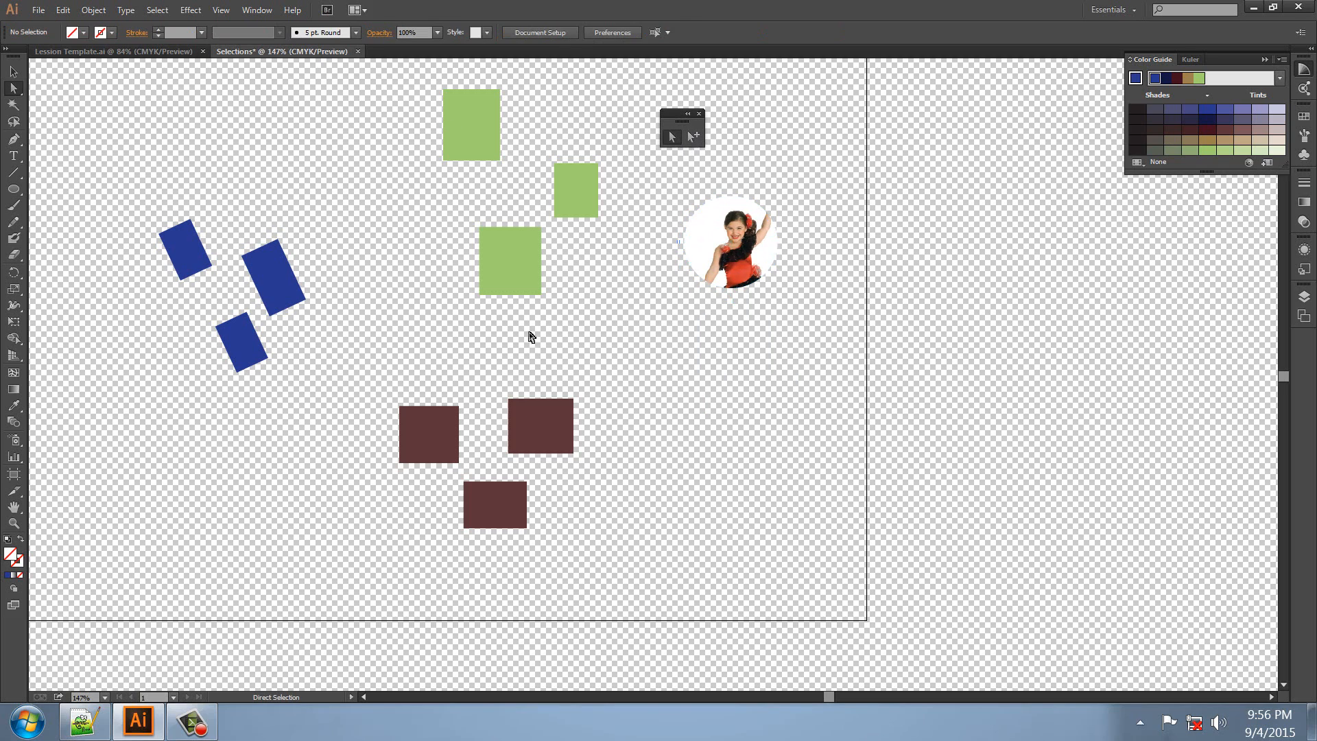
pyautogui.click(541, 294)
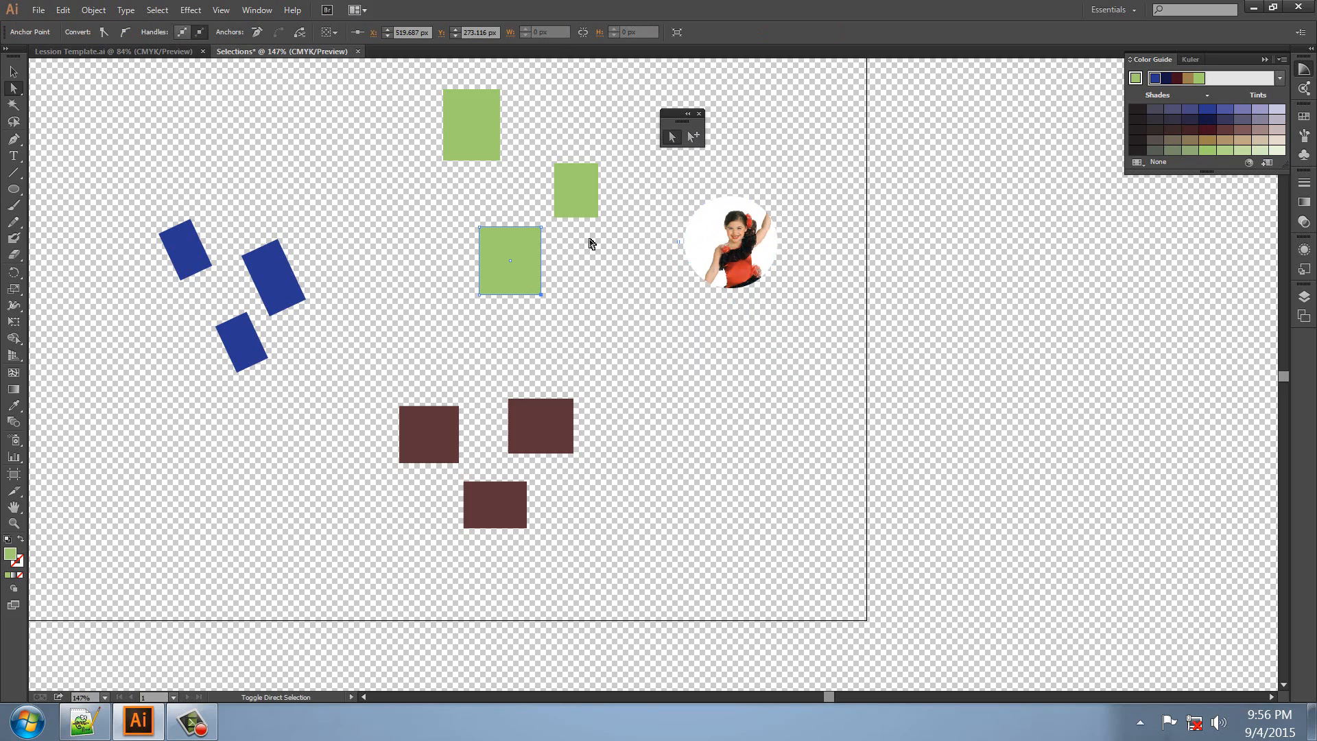
pyautogui.keyDown('shift'); pyautogui.click(598, 218); pyautogui.keyUp('shift')
pyautogui.keyDown('shift'); pyautogui.click(499, 159); pyautogui.keyUp('shift')
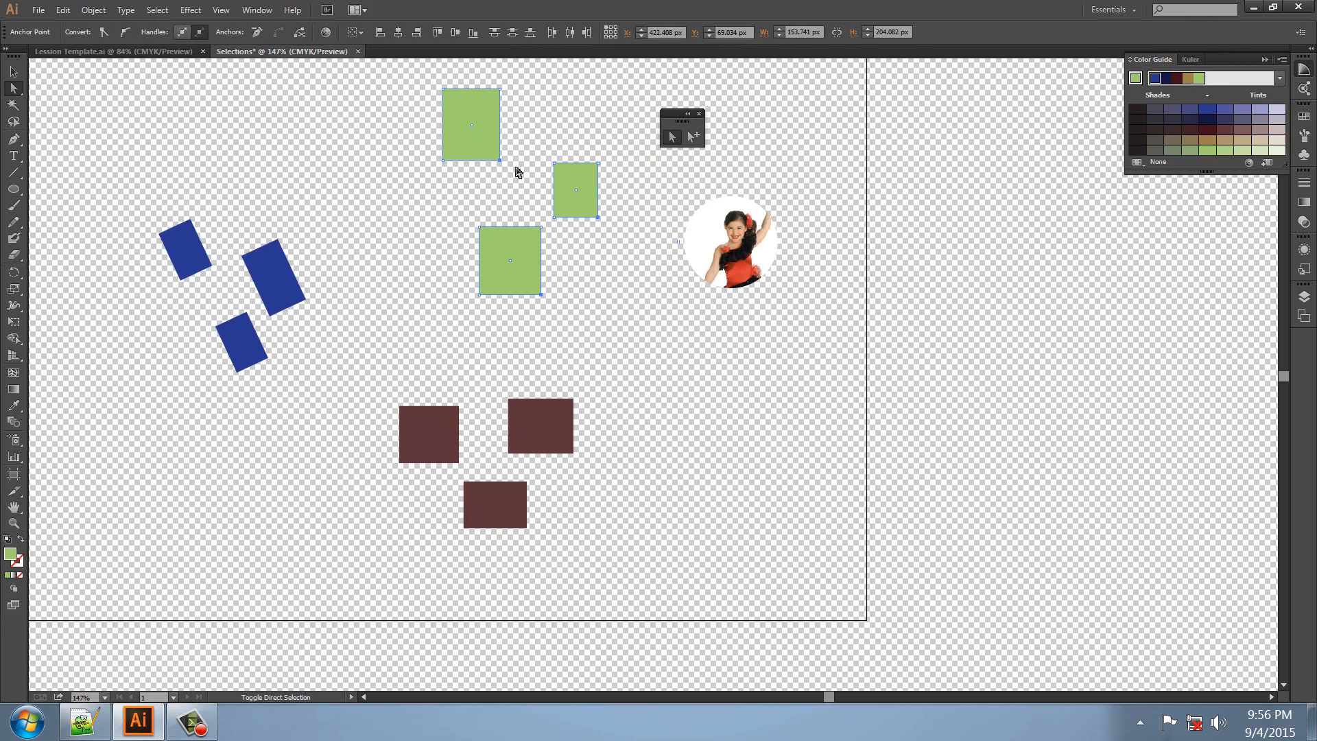
pyautogui.hotkey('shift', 'Up')
pyautogui.hotkey('shift', 'Up')
pyautogui.hotkey('shift', 'Up')
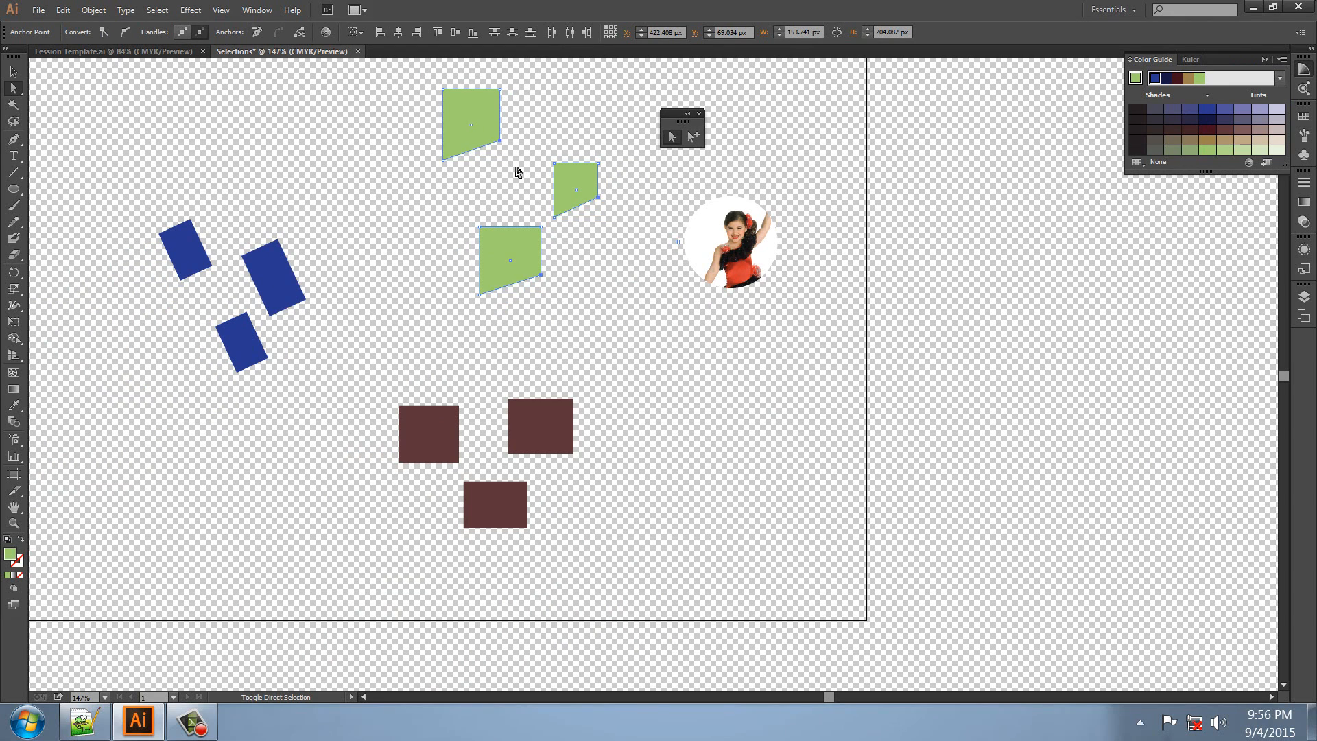
pyautogui.hotkey('shift', 'Down')
pyautogui.hotkey('shift', 'Down')
pyautogui.hotkey('shift', 'Down')
pyautogui.hotkey('shift', 'Down')
pyautogui.hotkey('shift', 'Down')
pyautogui.hotkey('shift', 'Down')
pyautogui.hotkey('shift', 'Down')
pyautogui.hotkey('shift', 'Down')
pyautogui.hotkey('shift', 'Down')
pyautogui.hotkey('shift', 'Down')
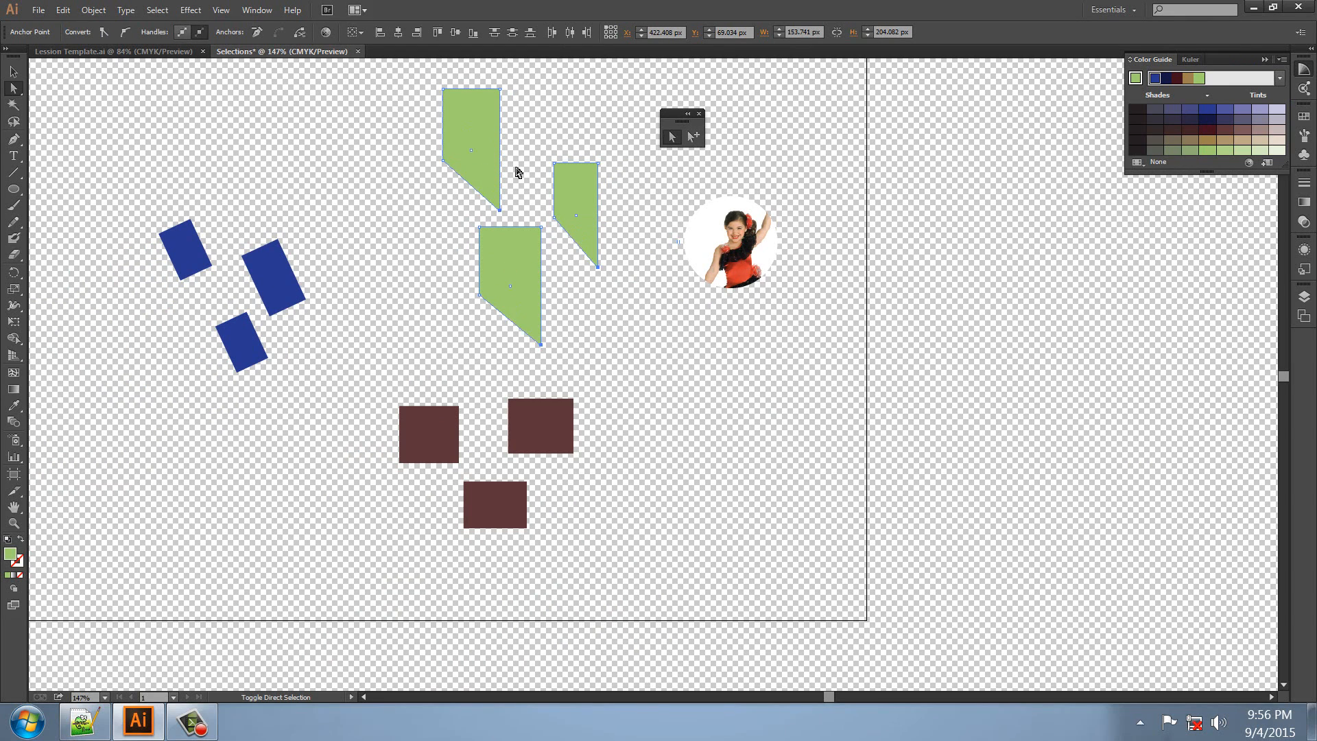
pyautogui.hotkey('shift', 'Up')
pyautogui.hotkey('shift', 'Up')
pyautogui.hotkey('shift', 'Up')
pyautogui.hotkey('shift', 'Up')
pyautogui.hotkey('shift', 'Up')
pyautogui.hotkey('shift', 'Up')
pyautogui.hotkey('shift', 'Up')
pyautogui.hotkey('shift', 'Up')
pyautogui.hotkey('shift', 'Up')
pyautogui.hotkey('shift', 'Up')
pyautogui.hotkey('shift', 'Up')
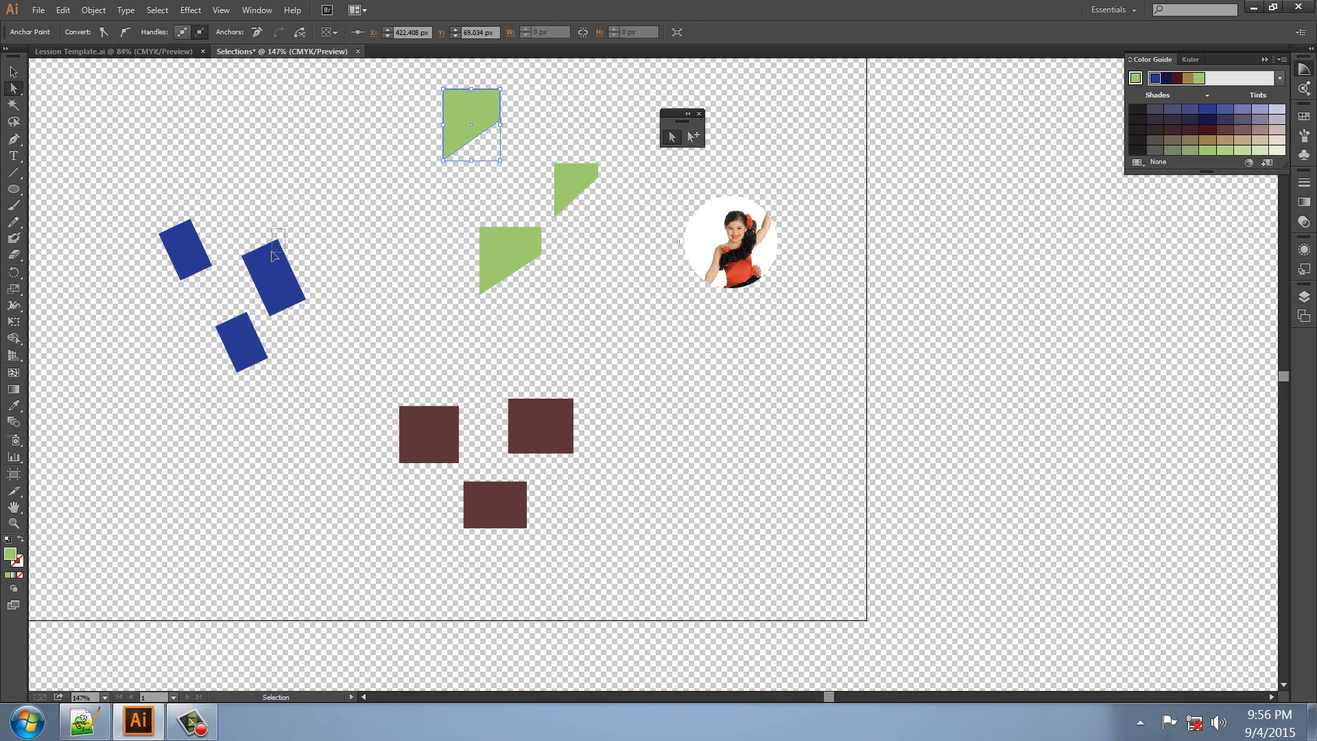
pyautogui.keyDown('ctrl'); pyautogui.click(274, 264); pyautogui.keyUp('ctrl')
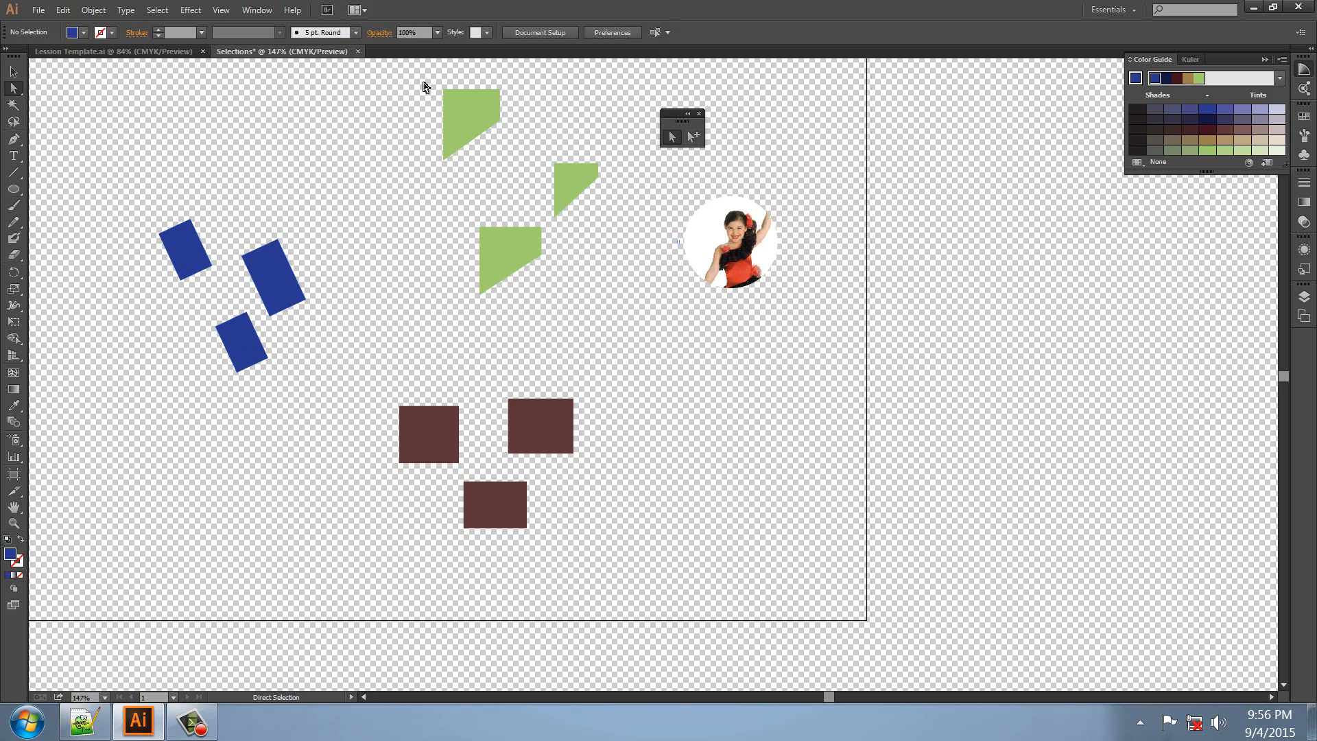
# Move the upper corner points of two green, two blue and one brown shape downward together with Direct Selection, and undo the moves.
pyautogui.moveTo(420, 88); pyautogui.dragTo(461, 107)
pyautogui.keyDown('shift'); pyautogui.click(405, 417); pyautogui.keyUp('shift')
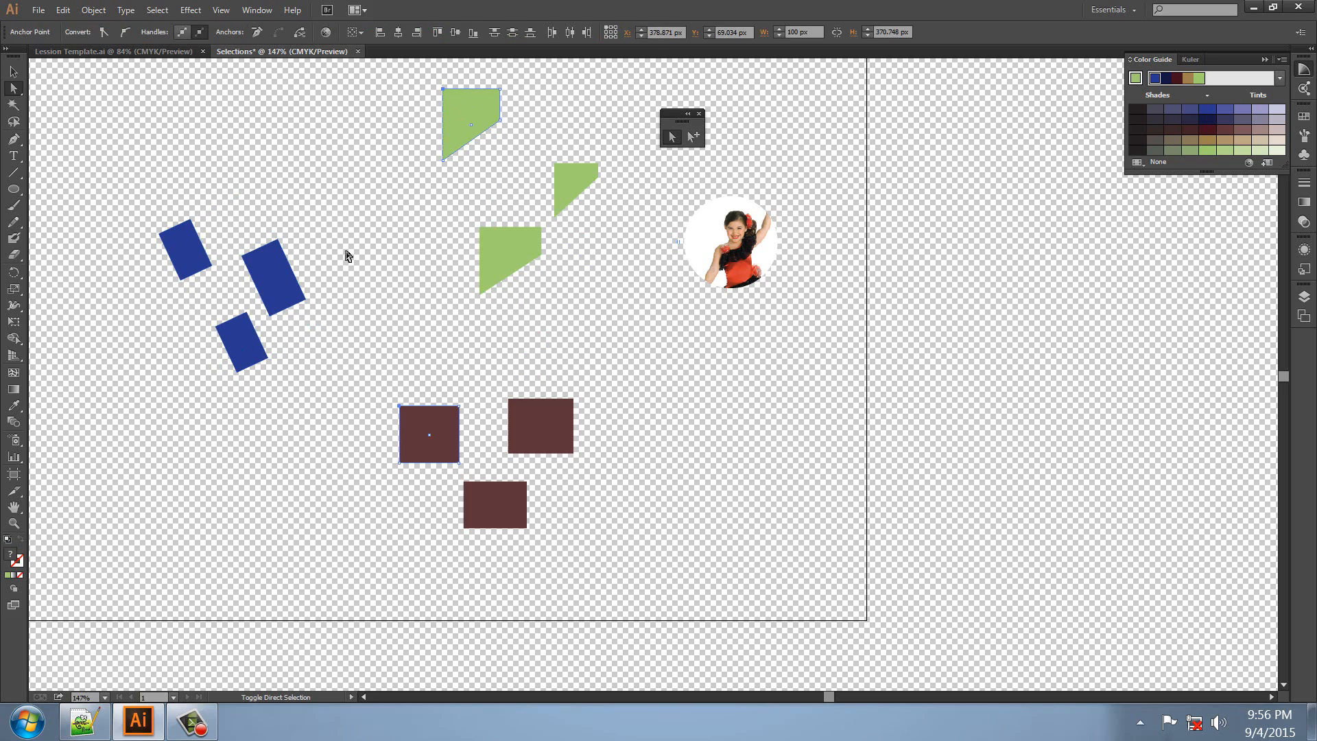
pyautogui.keyDown('shift'); pyautogui.click(281, 269); pyautogui.keyUp('shift')
pyautogui.keyDown('shift'); pyautogui.click(179, 240); pyautogui.keyUp('shift')
pyautogui.keyDown('shift'); pyautogui.click(569, 174); pyautogui.keyUp('shift')
pyautogui.hotkey('shift', 'Up')
pyautogui.hotkey('shift', 'Up')
pyautogui.hotkey('shift', 'Up')
pyautogui.hotkey('shift', 'Down')
pyautogui.hotkey('shift', 'Down')
pyautogui.hotkey('shift', 'Down')
pyautogui.hotkey('shift', 'Down')
pyautogui.hotkey('shift', 'Down')
pyautogui.hotkey('shift', 'Down')
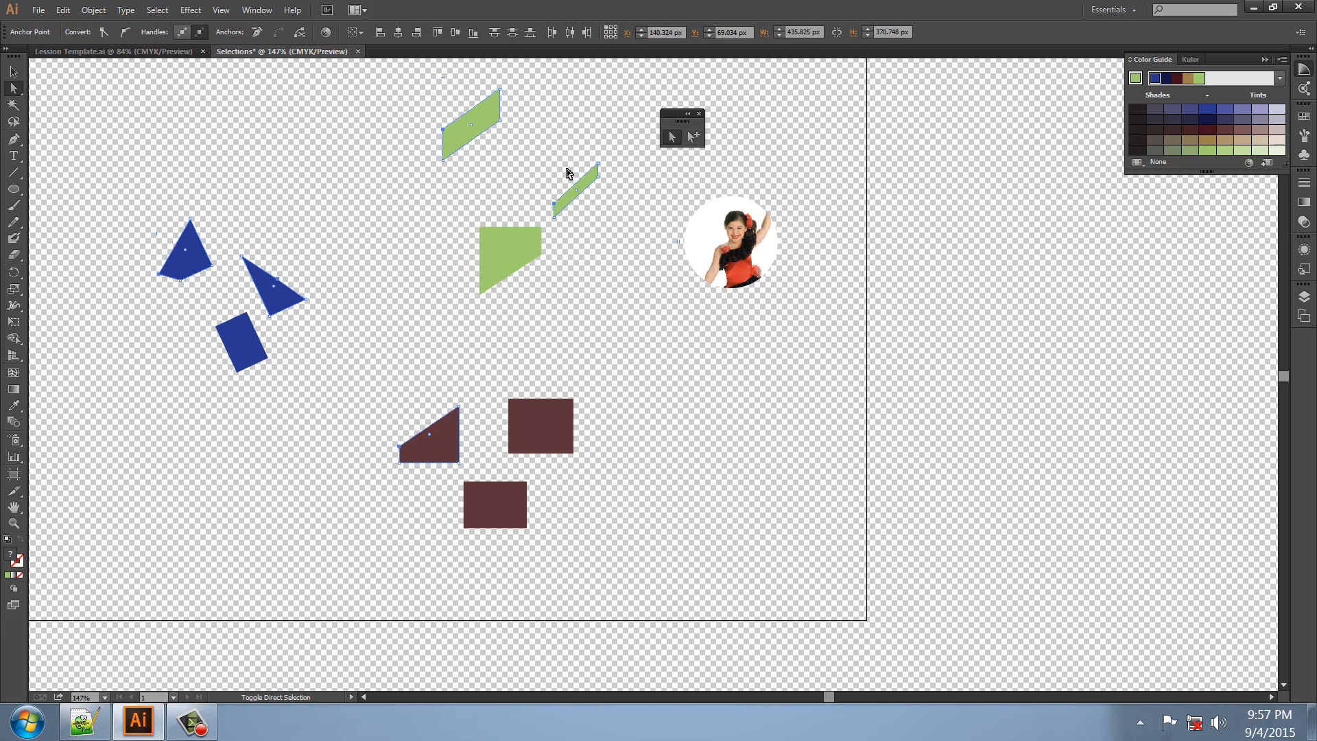
pyautogui.hotkey('ctrl', 'z')
pyautogui.hotkey('ctrl', 'z')
pyautogui.hotkey('ctrl', 'z')
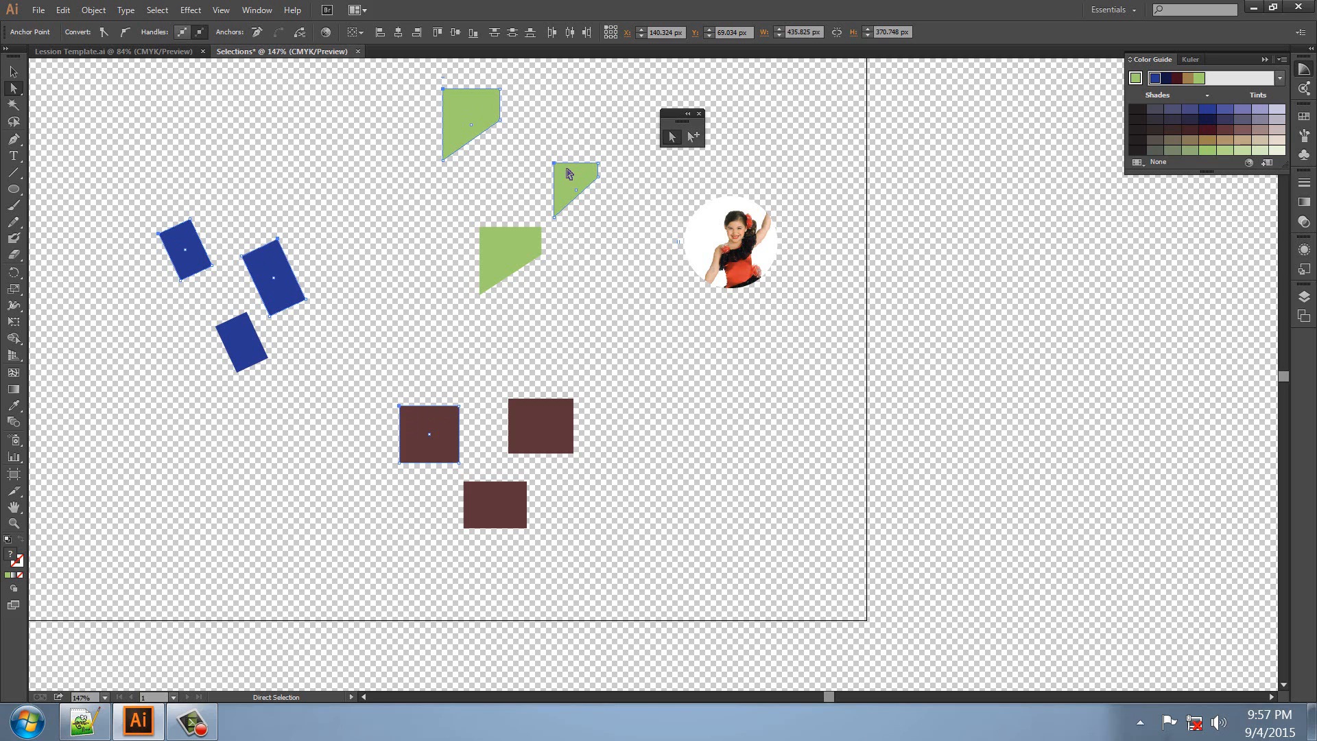
# Select all the shapes and the clipped dancer with the Selection tool, and move them together slightly down and left.
pyautogui.click(13, 71)
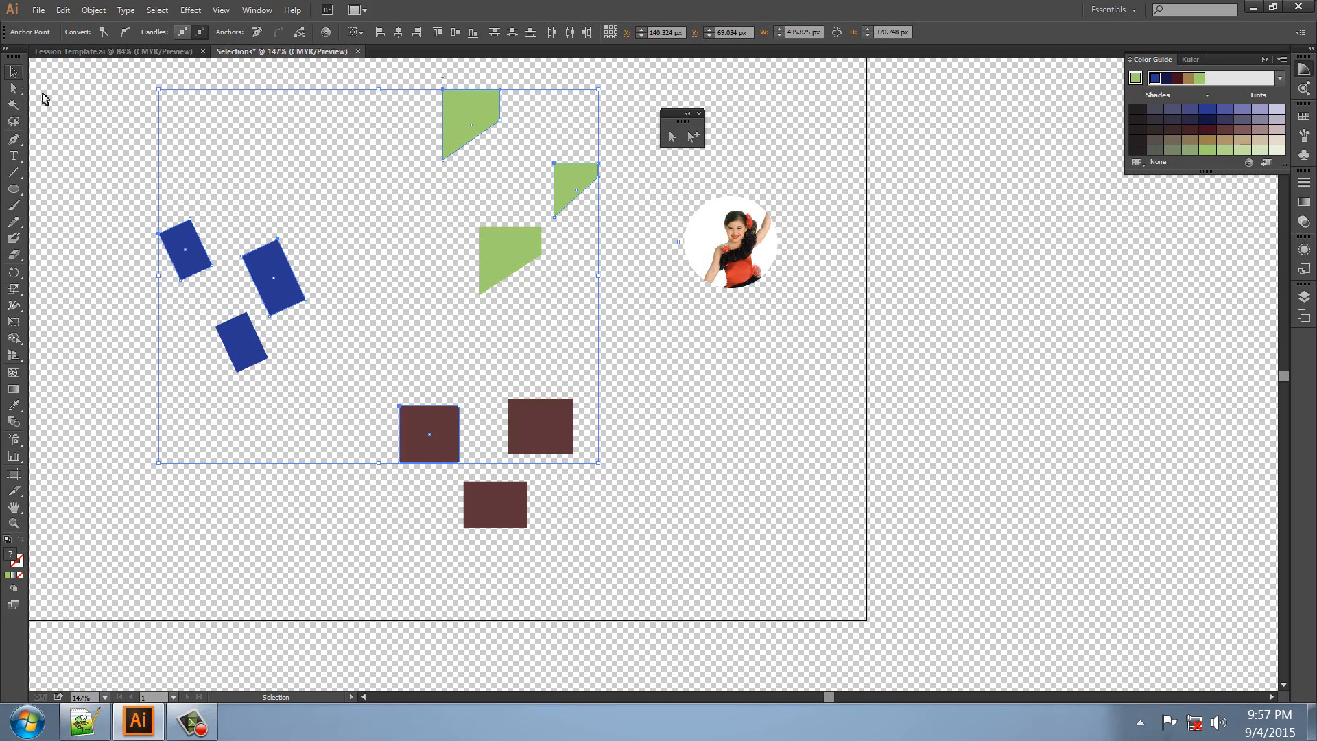
pyautogui.click(238, 166)
pyautogui.moveTo(133, 116); pyautogui.dragTo(788, 476)
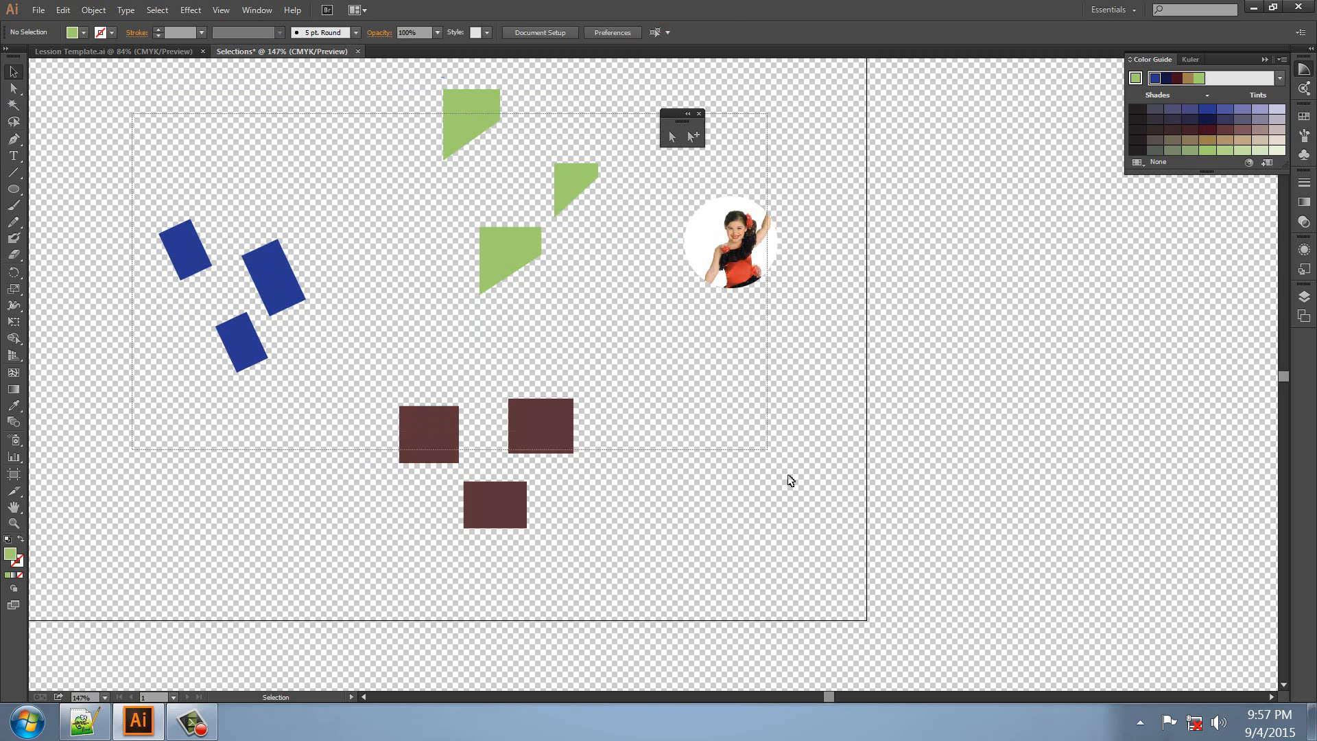
pyautogui.moveTo(473, 125); pyautogui.dragTo(467, 160)
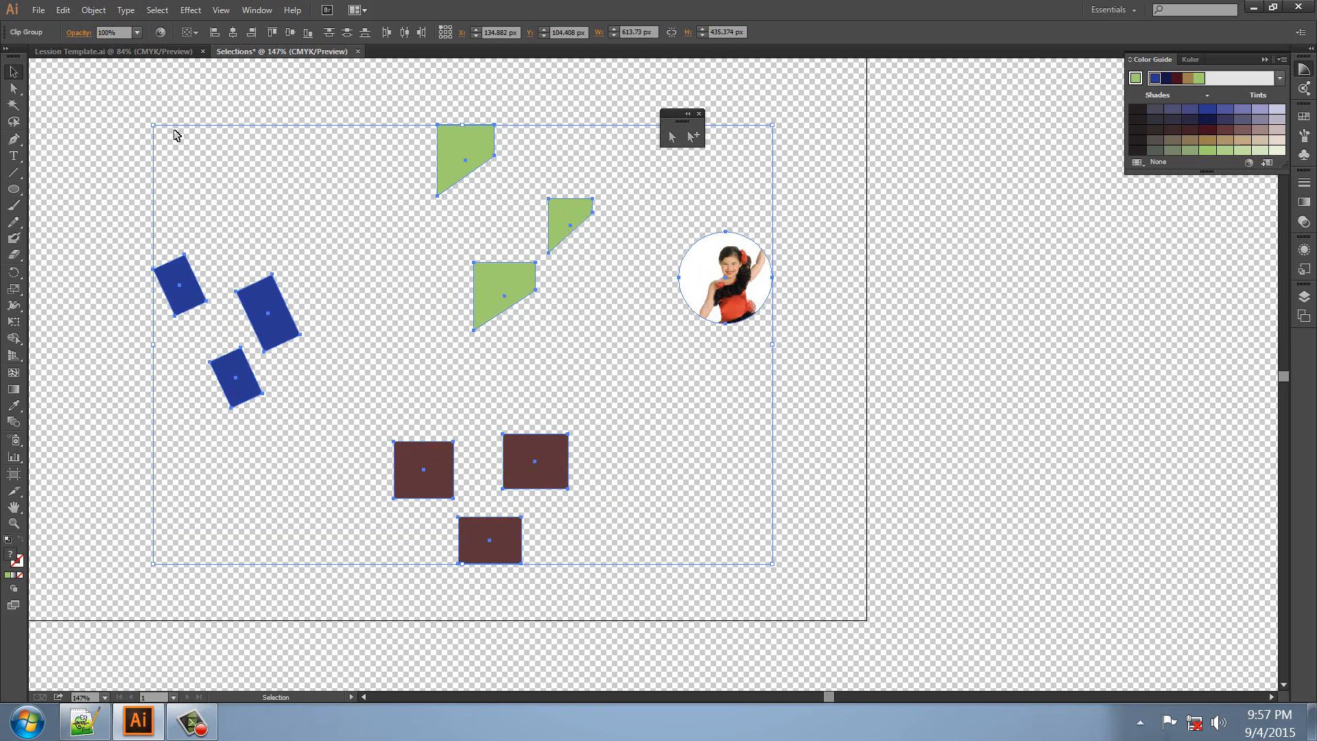